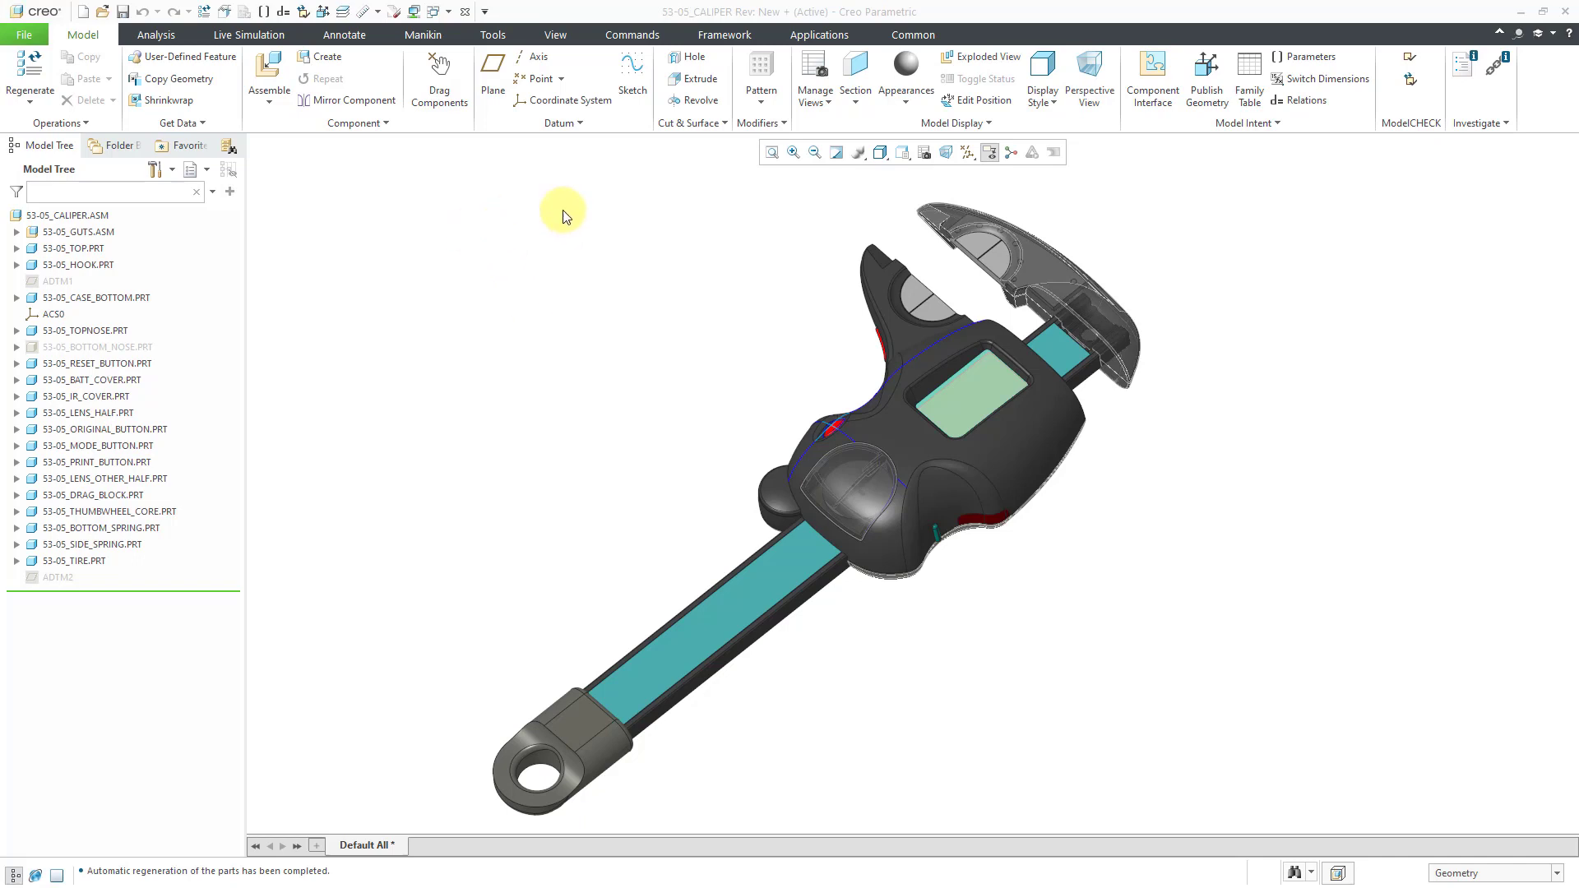
Step: Inspect the caliper assembly's missing parent model and its references in the Reference Viewer
click(1496, 67)
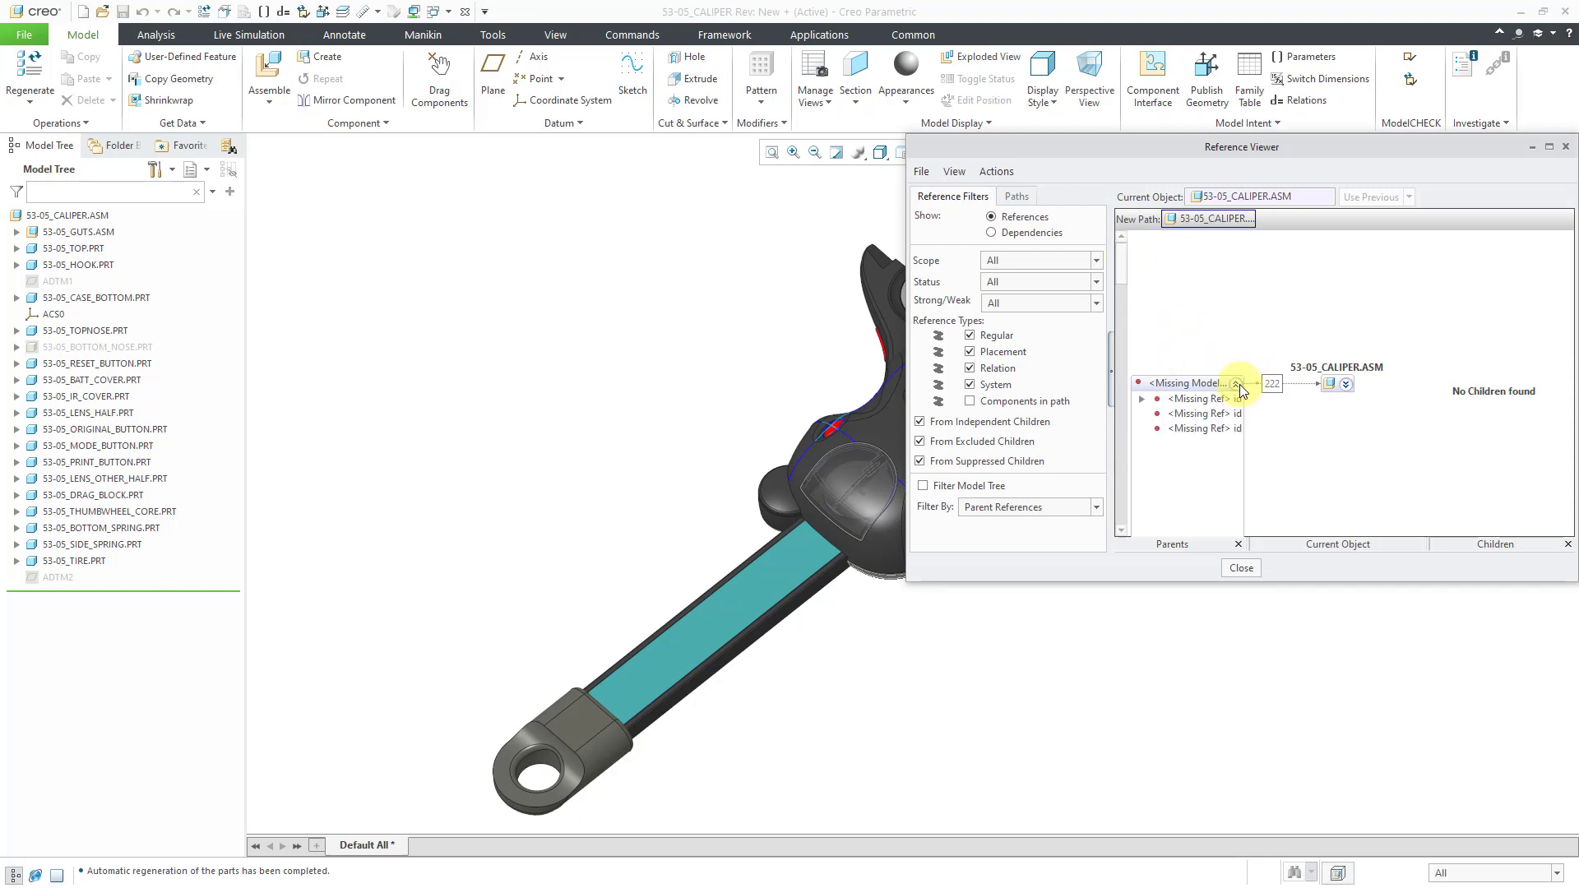
click(1235, 384)
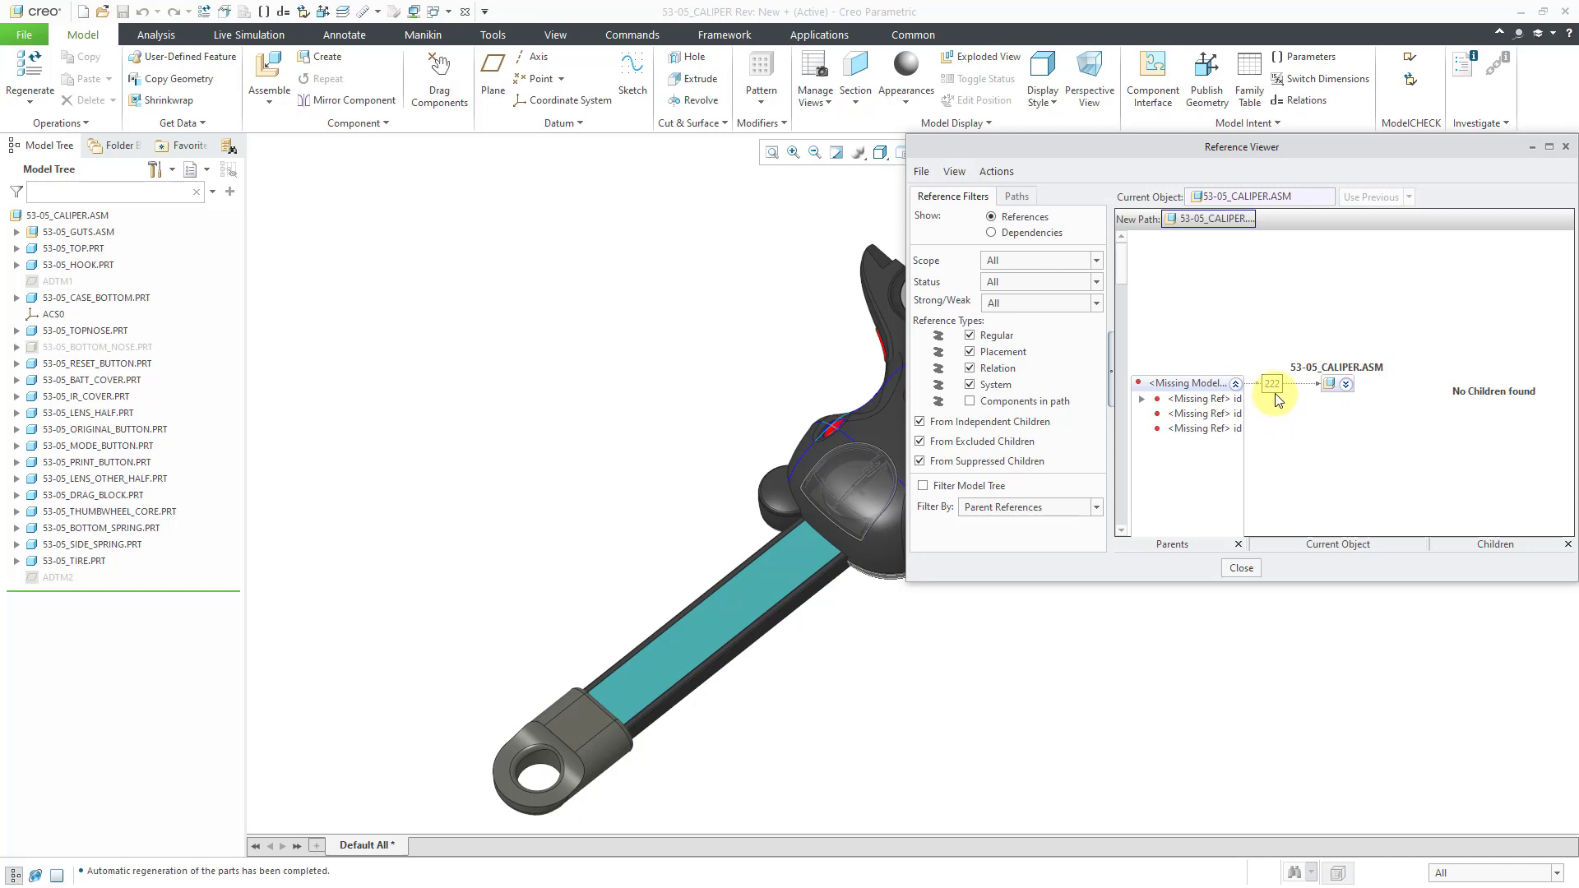
click(1240, 569)
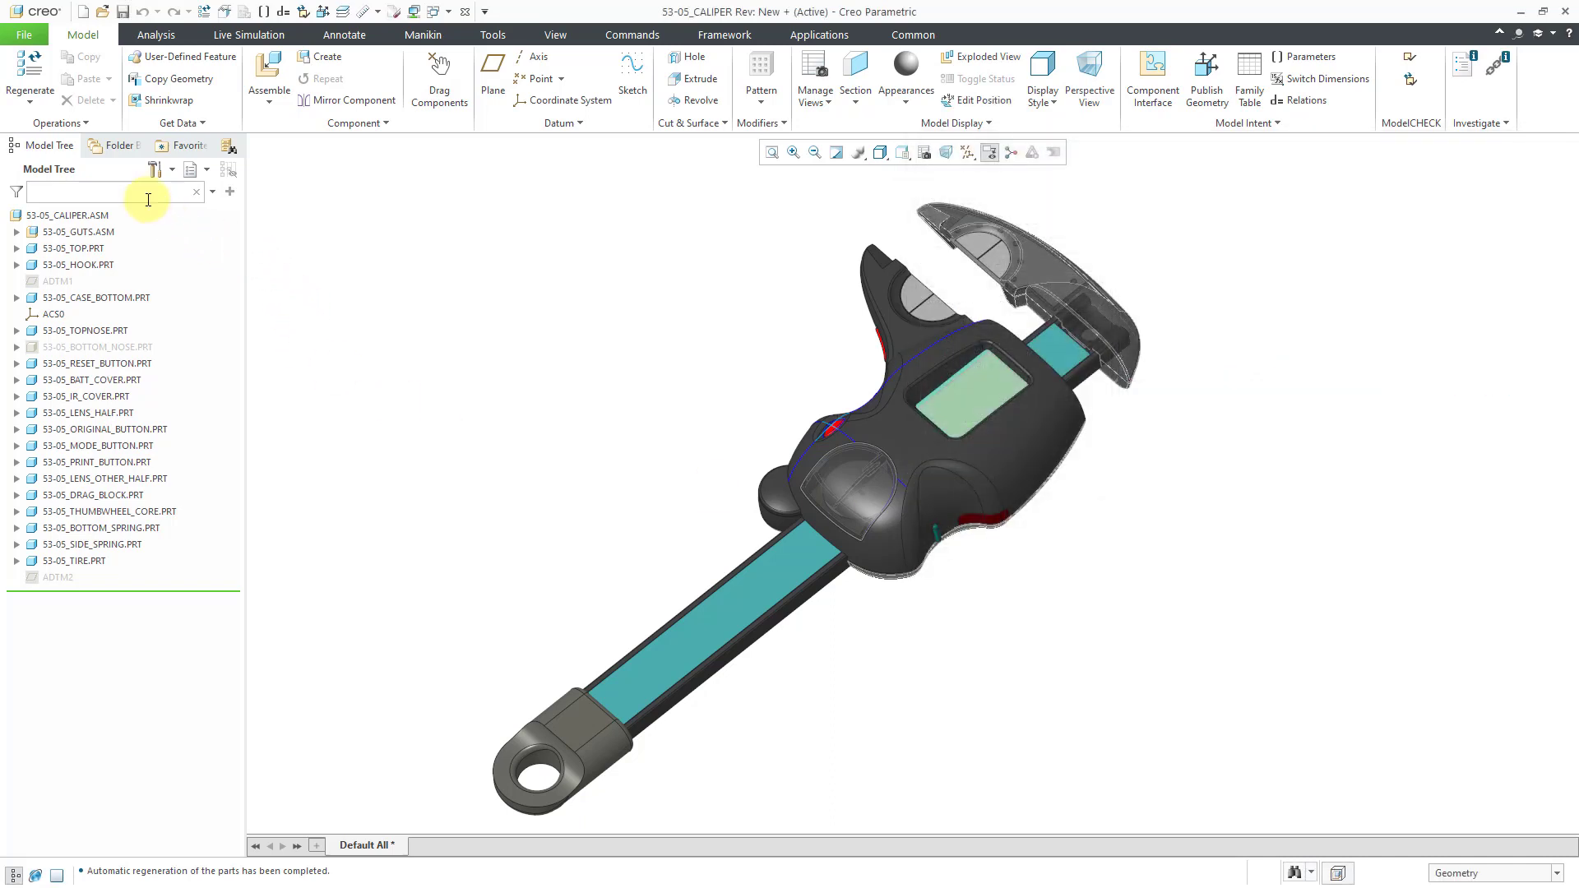
Step: Check the Windchill workspace's object list for the gutsntop.asm and top.asm entries and return to the model tree
click(121, 148)
click(97, 220)
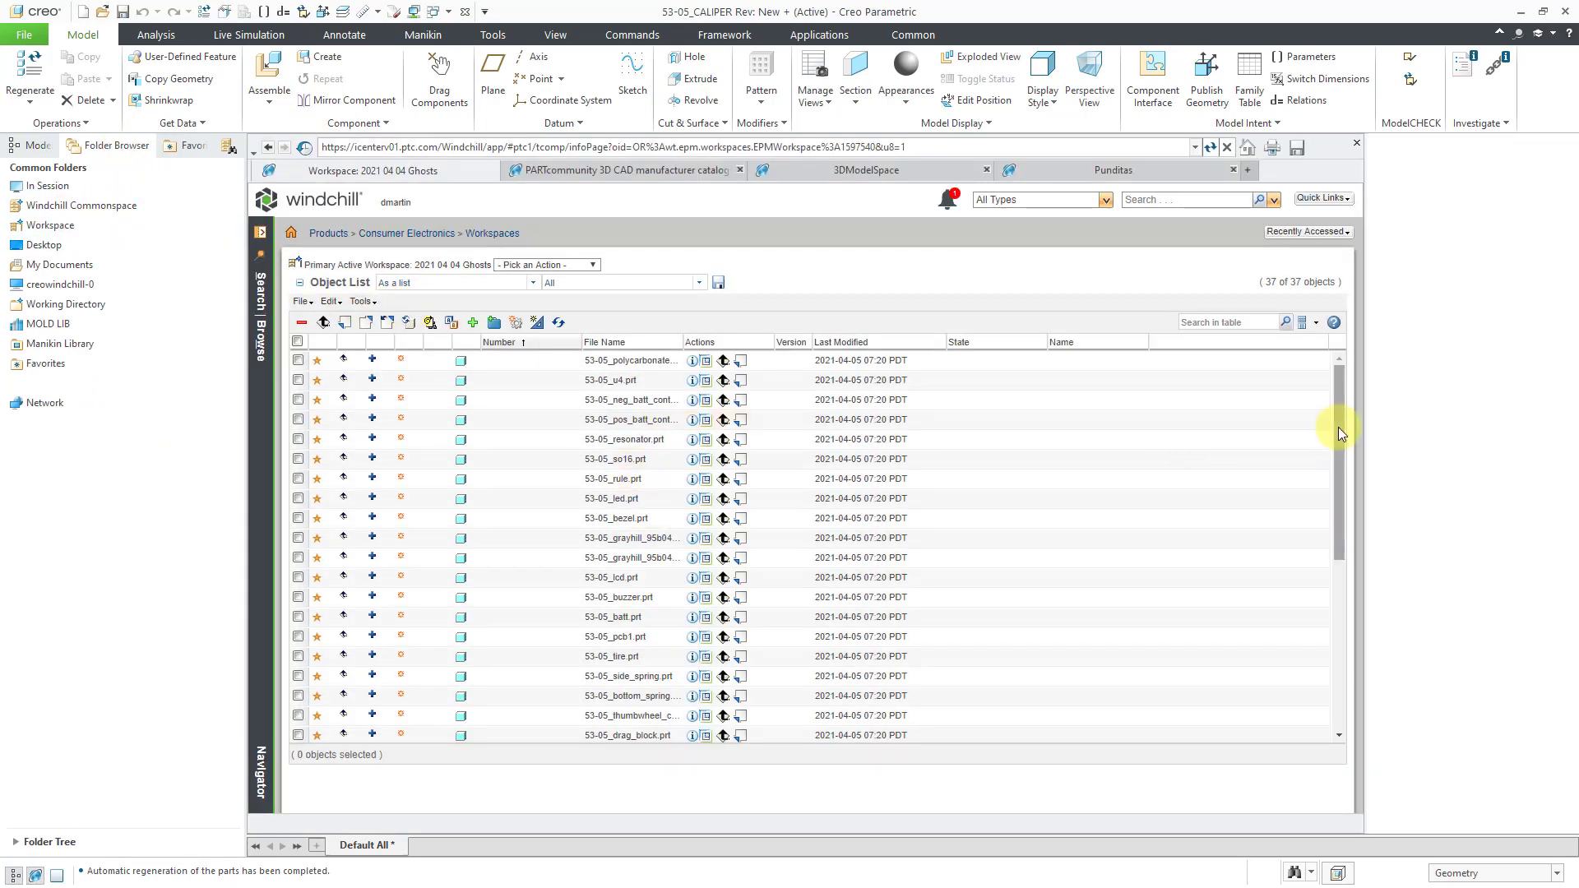
drag(1339, 426, 1341, 605)
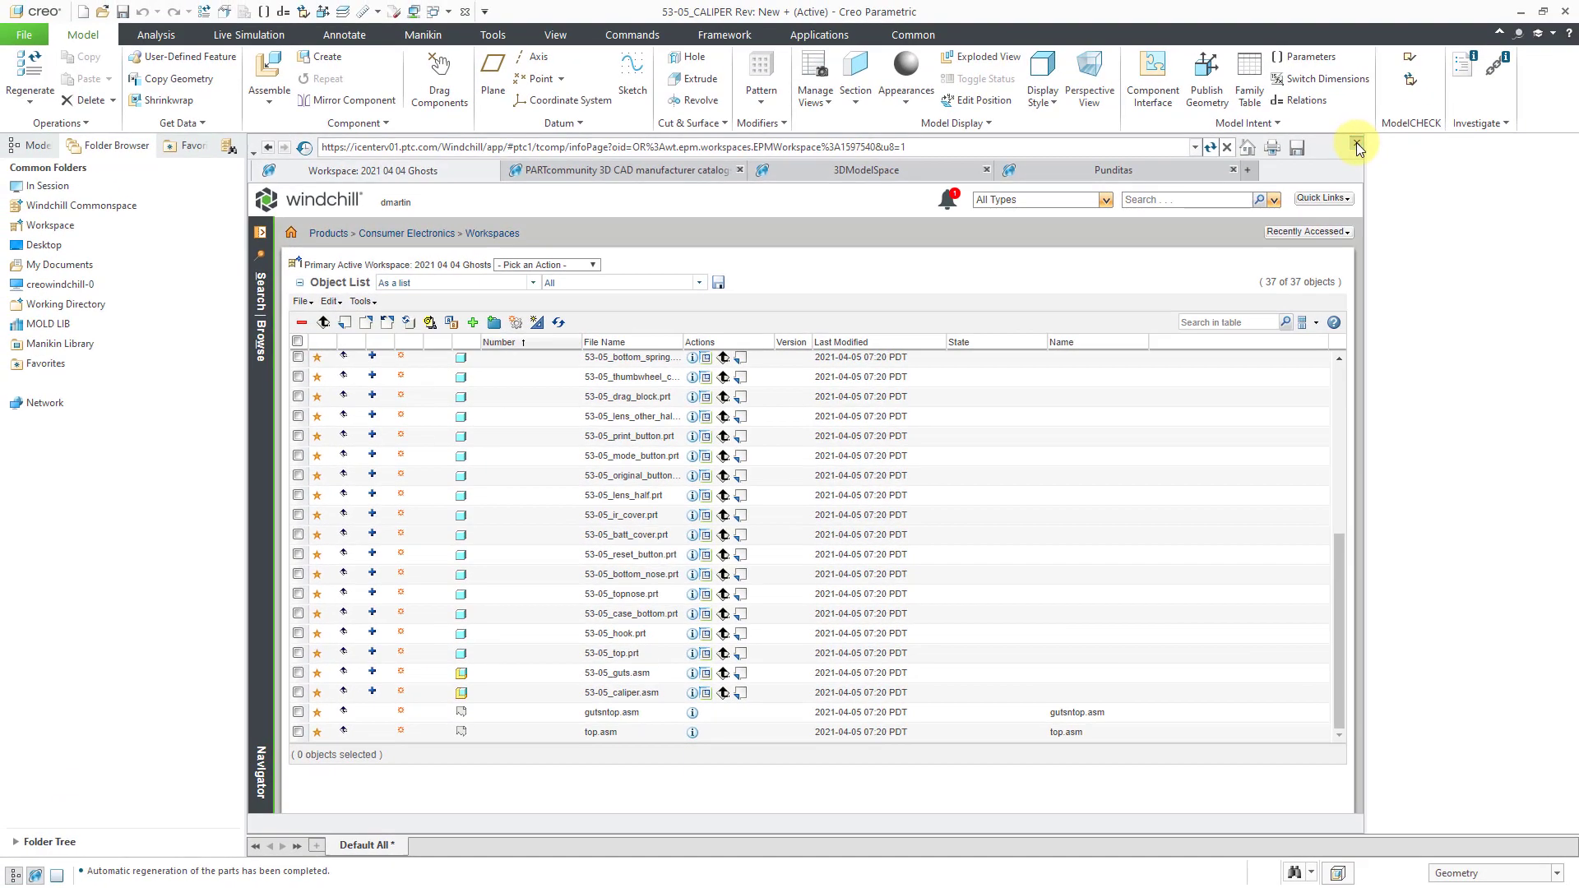
click(1380, 114)
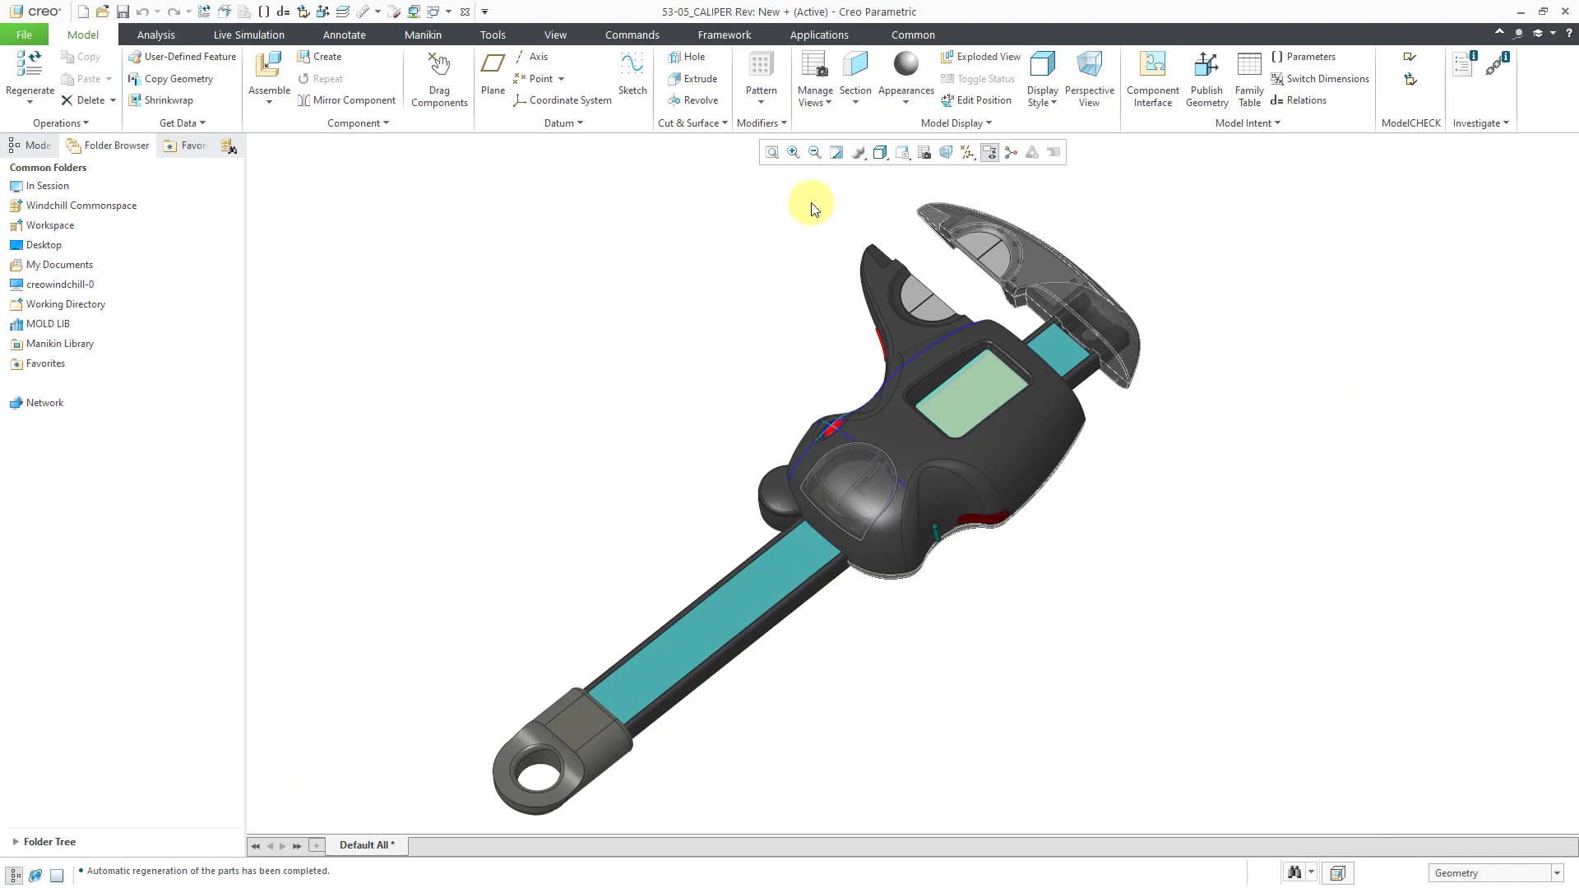
click(33, 146)
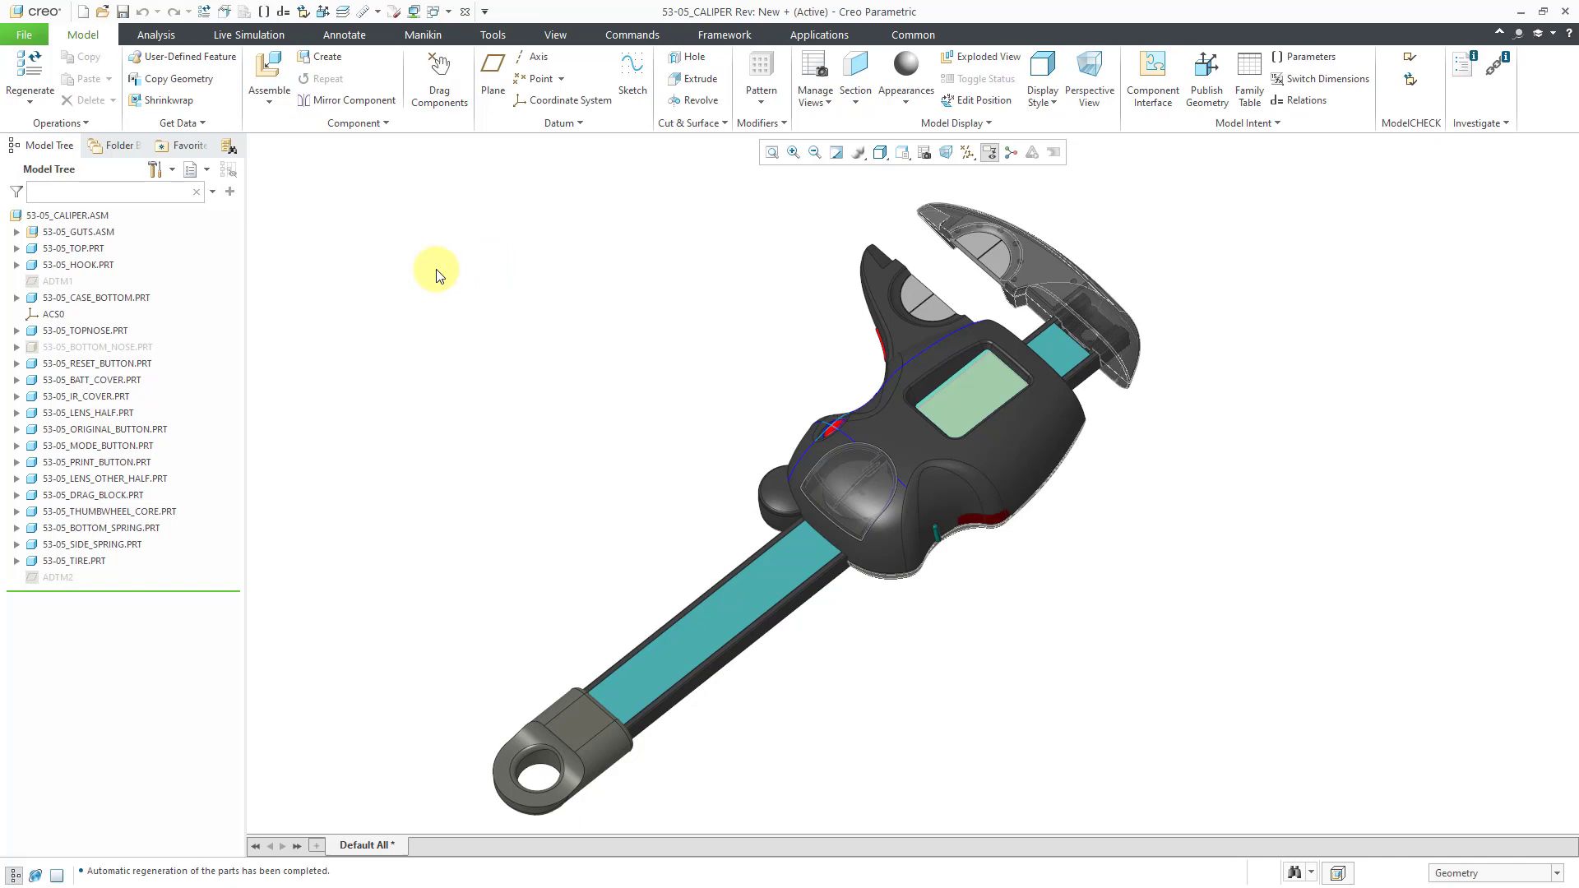
Step: Open the Reference Viewer for 53-05_CALIPER.ASM, enlarge it and expand the missing GUTSNTOP.ASM parent's references
click(88, 217)
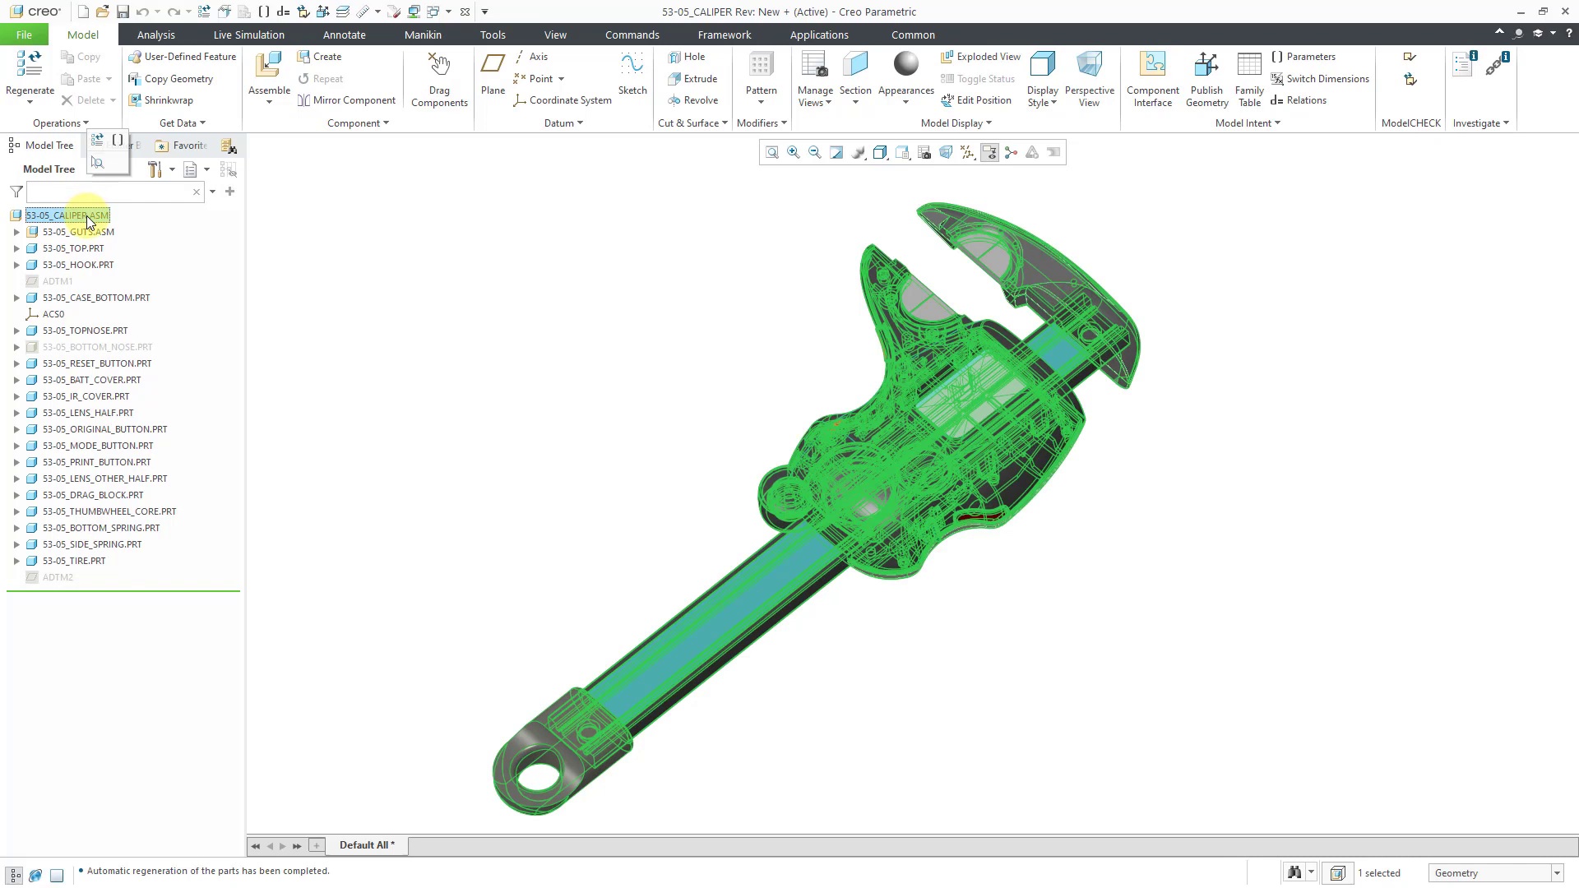
right_click(88, 220)
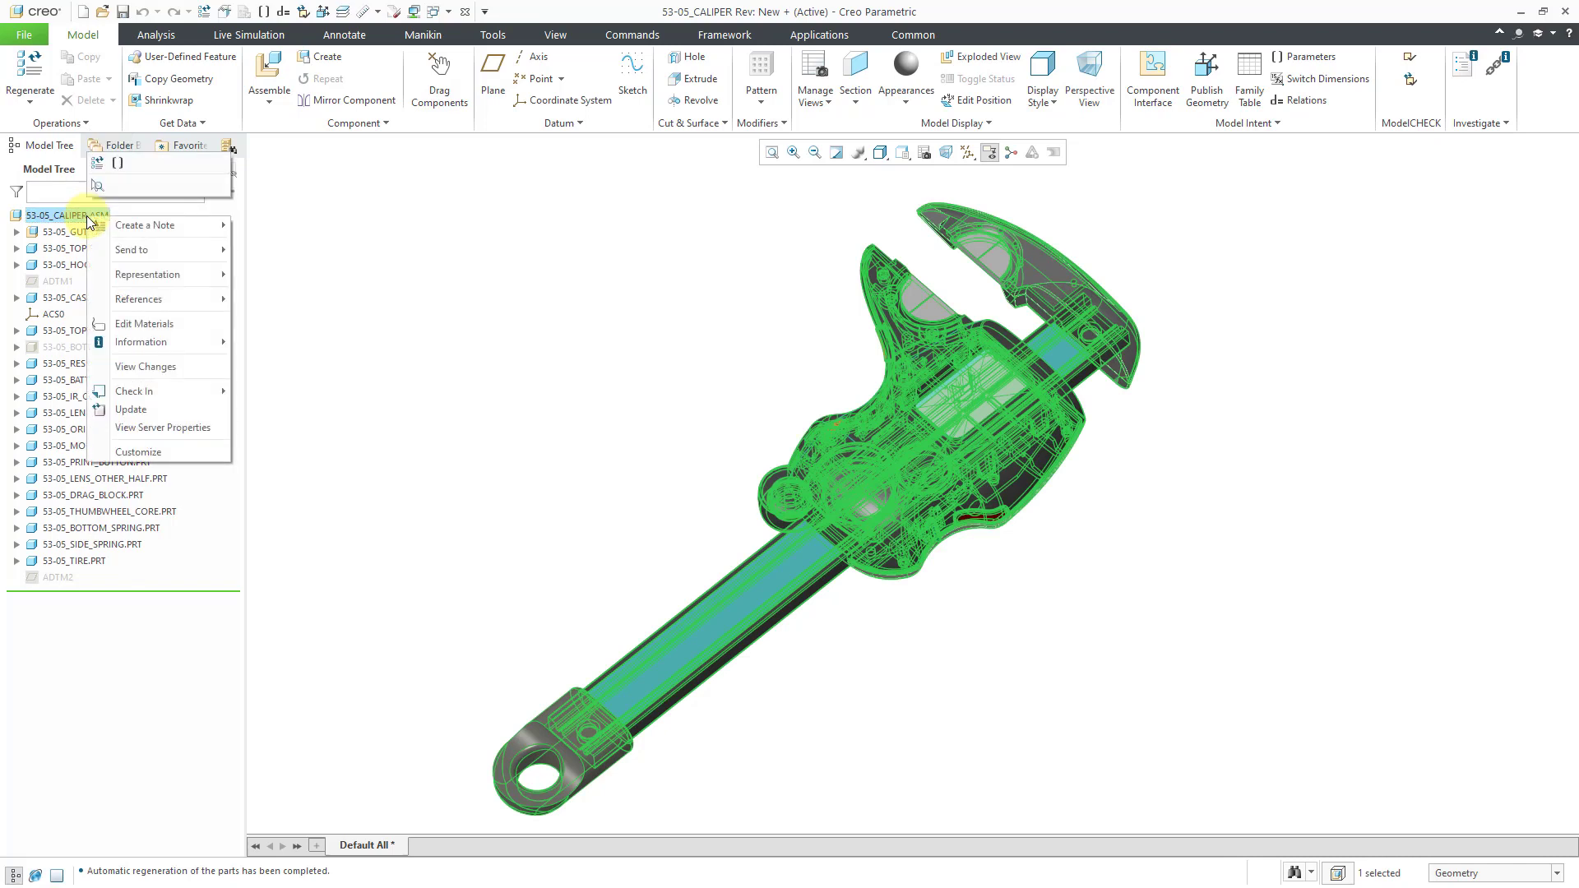
mouse_move(224, 344)
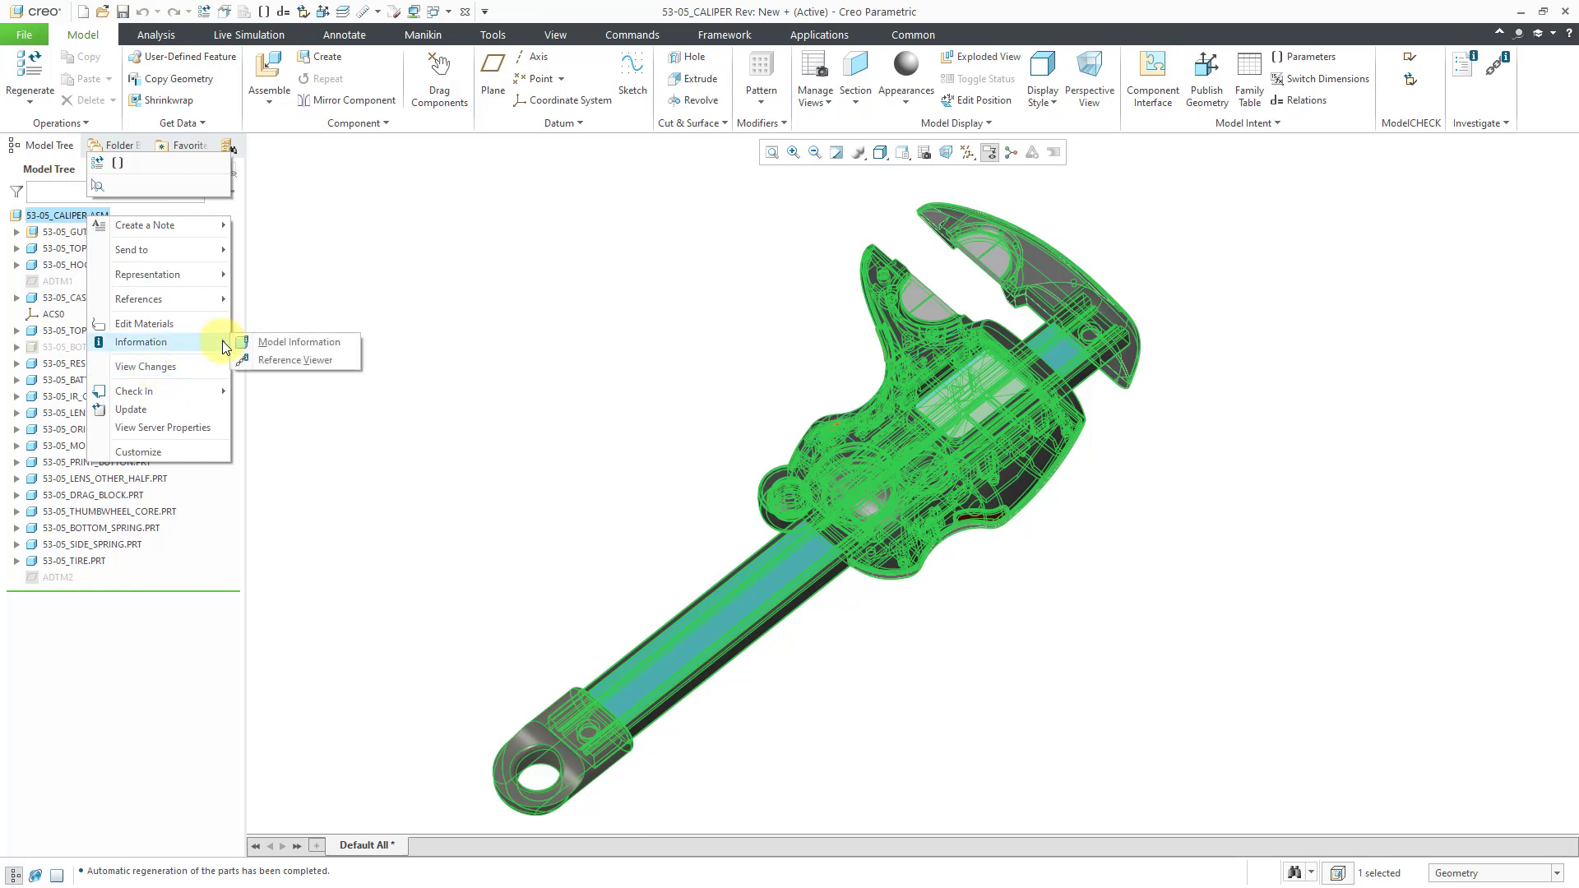
click(299, 363)
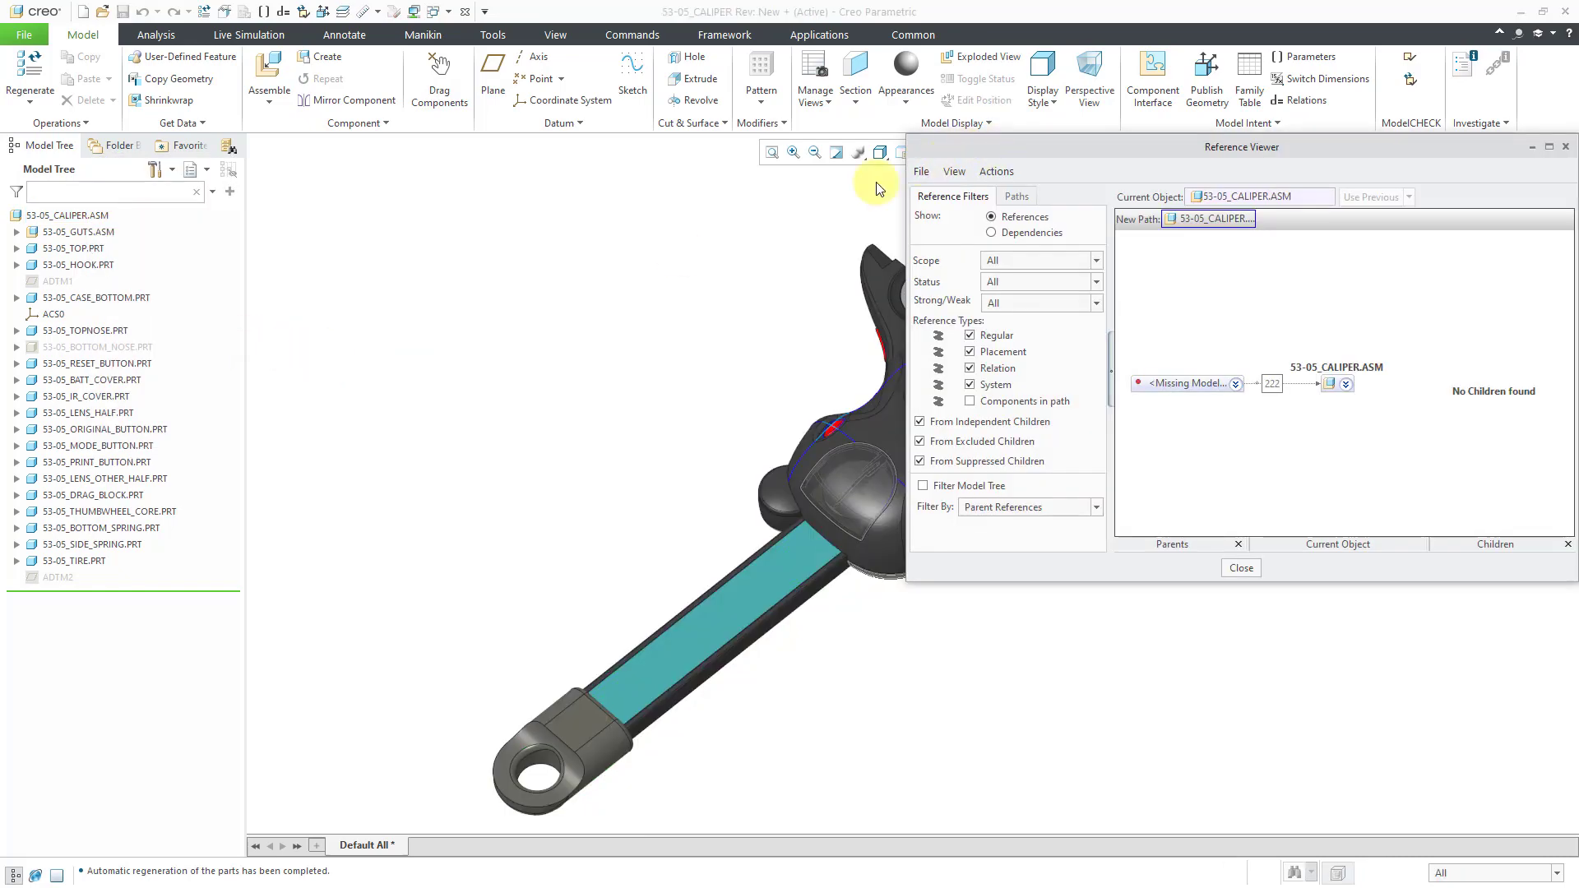
drag(1005, 146, 441, 223)
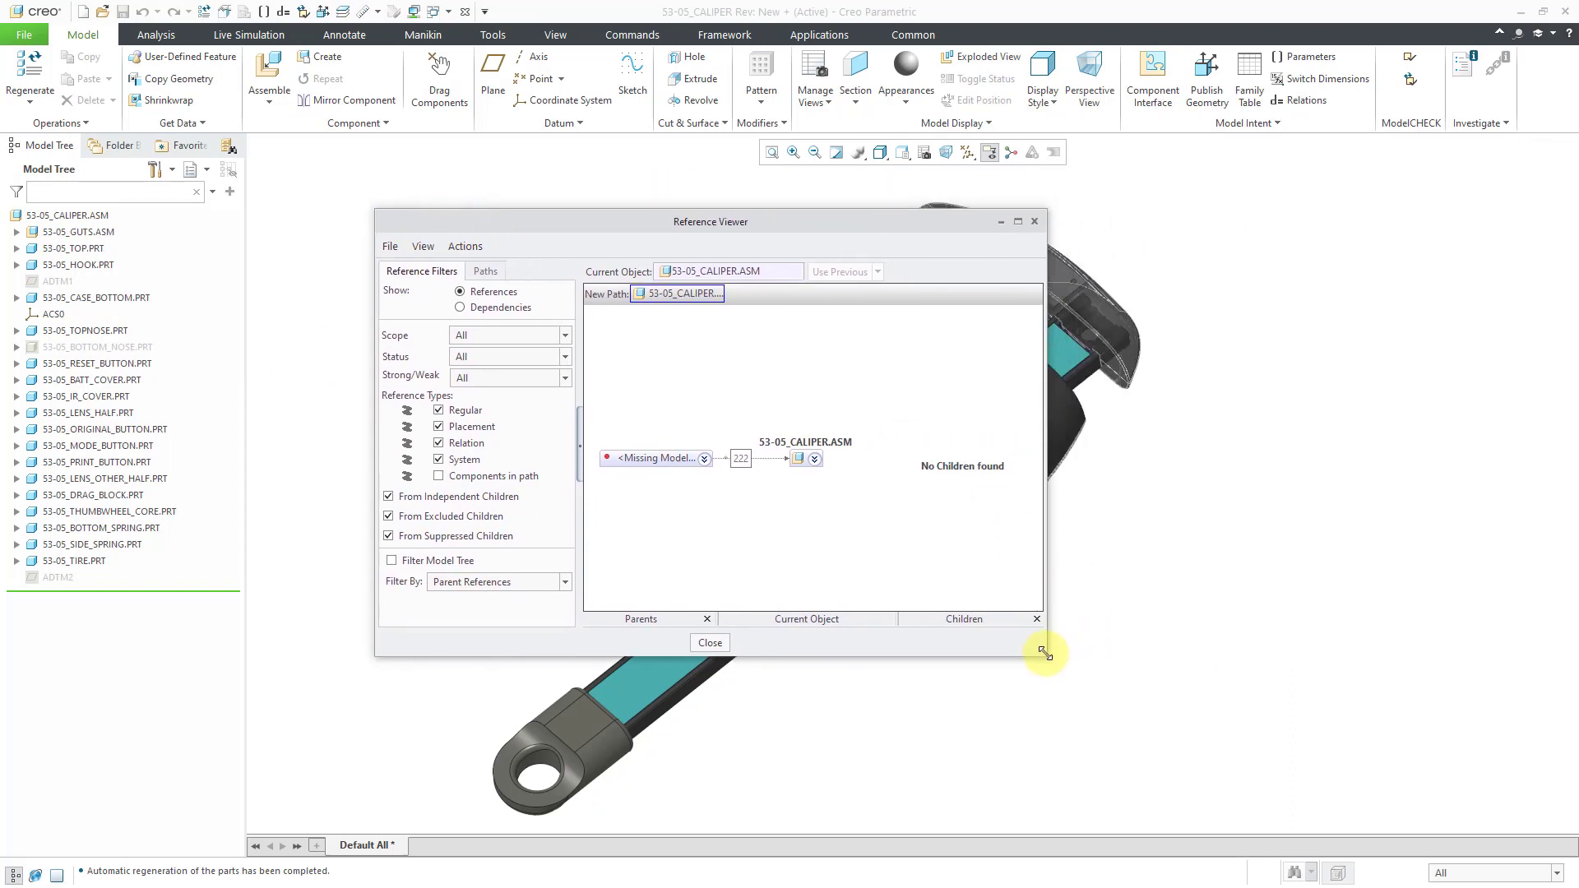
drag(1044, 654, 1401, 778)
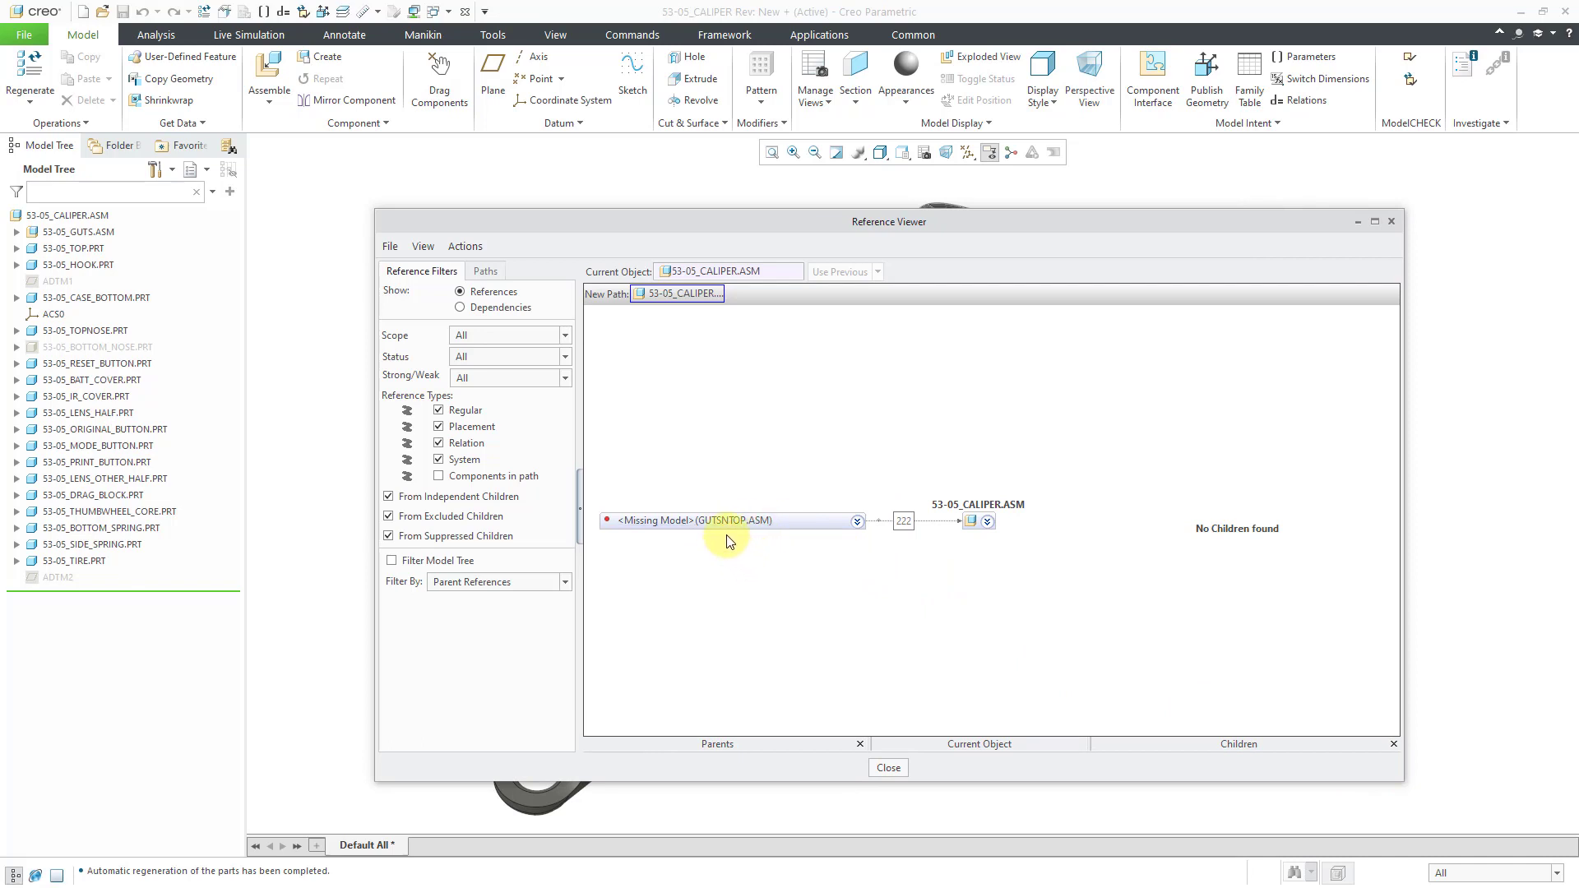
click(857, 522)
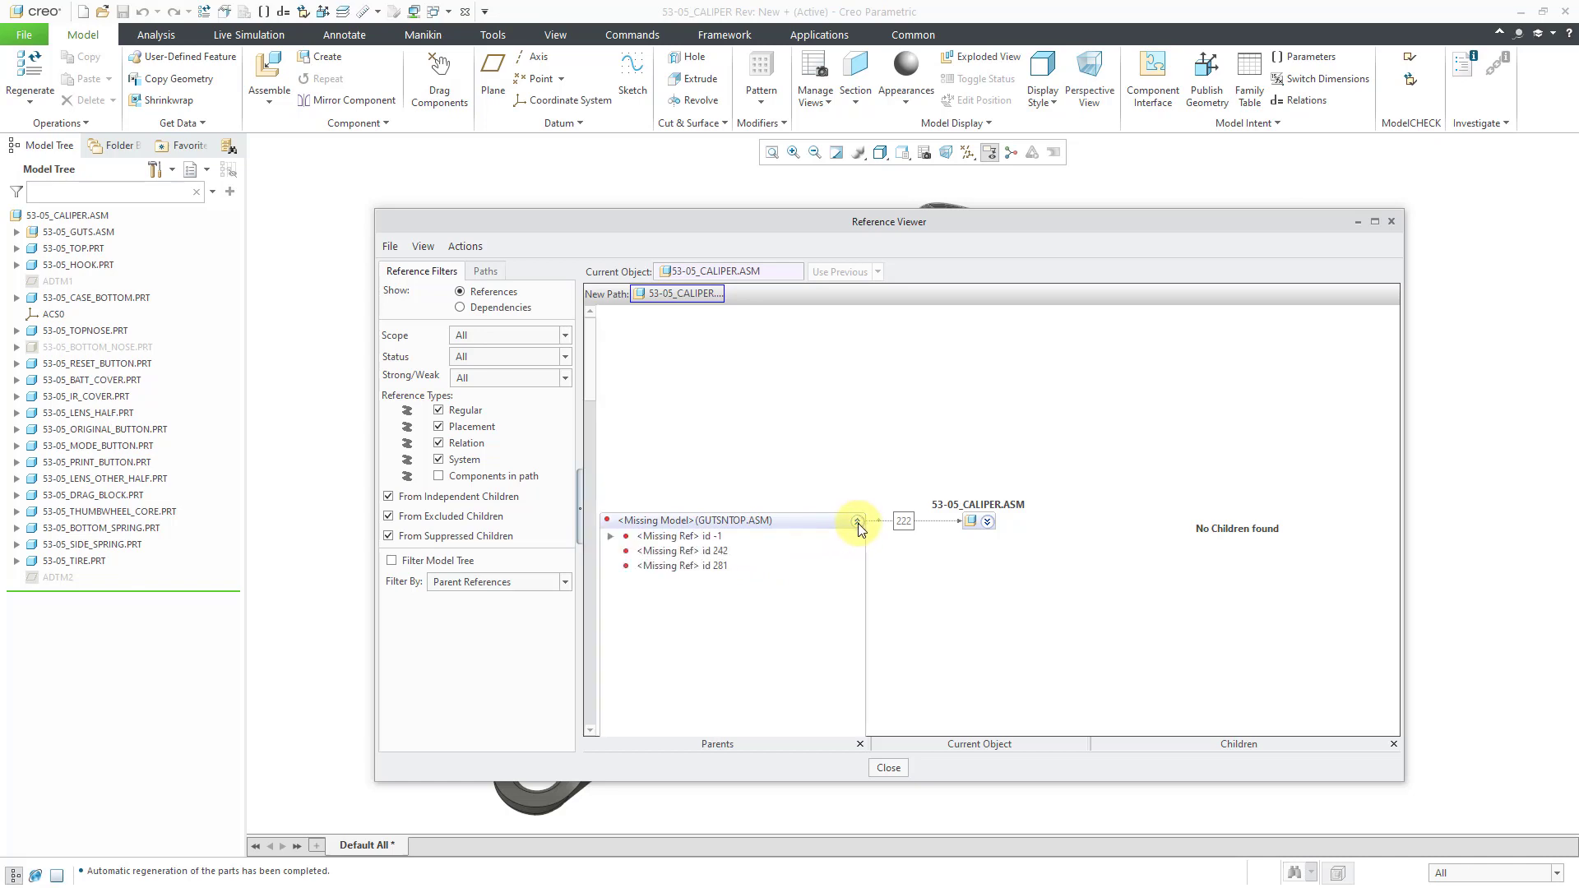
Step: Display the full path of the missing reference id -1 under GUTSNTOP.ASM and close the Reference Viewer
right_click(707, 540)
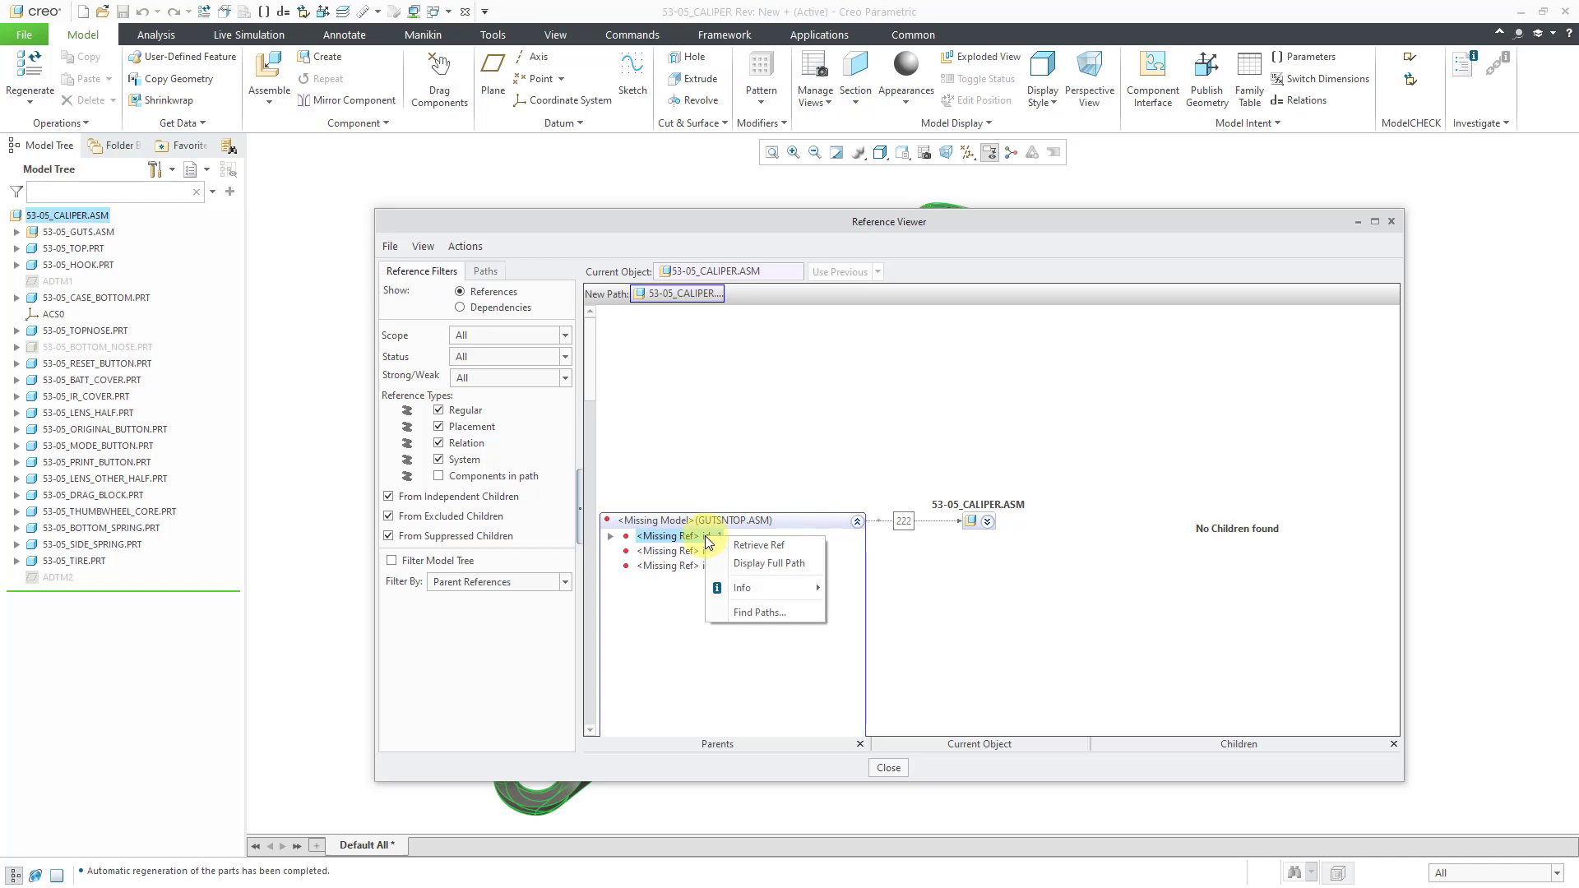
click(770, 564)
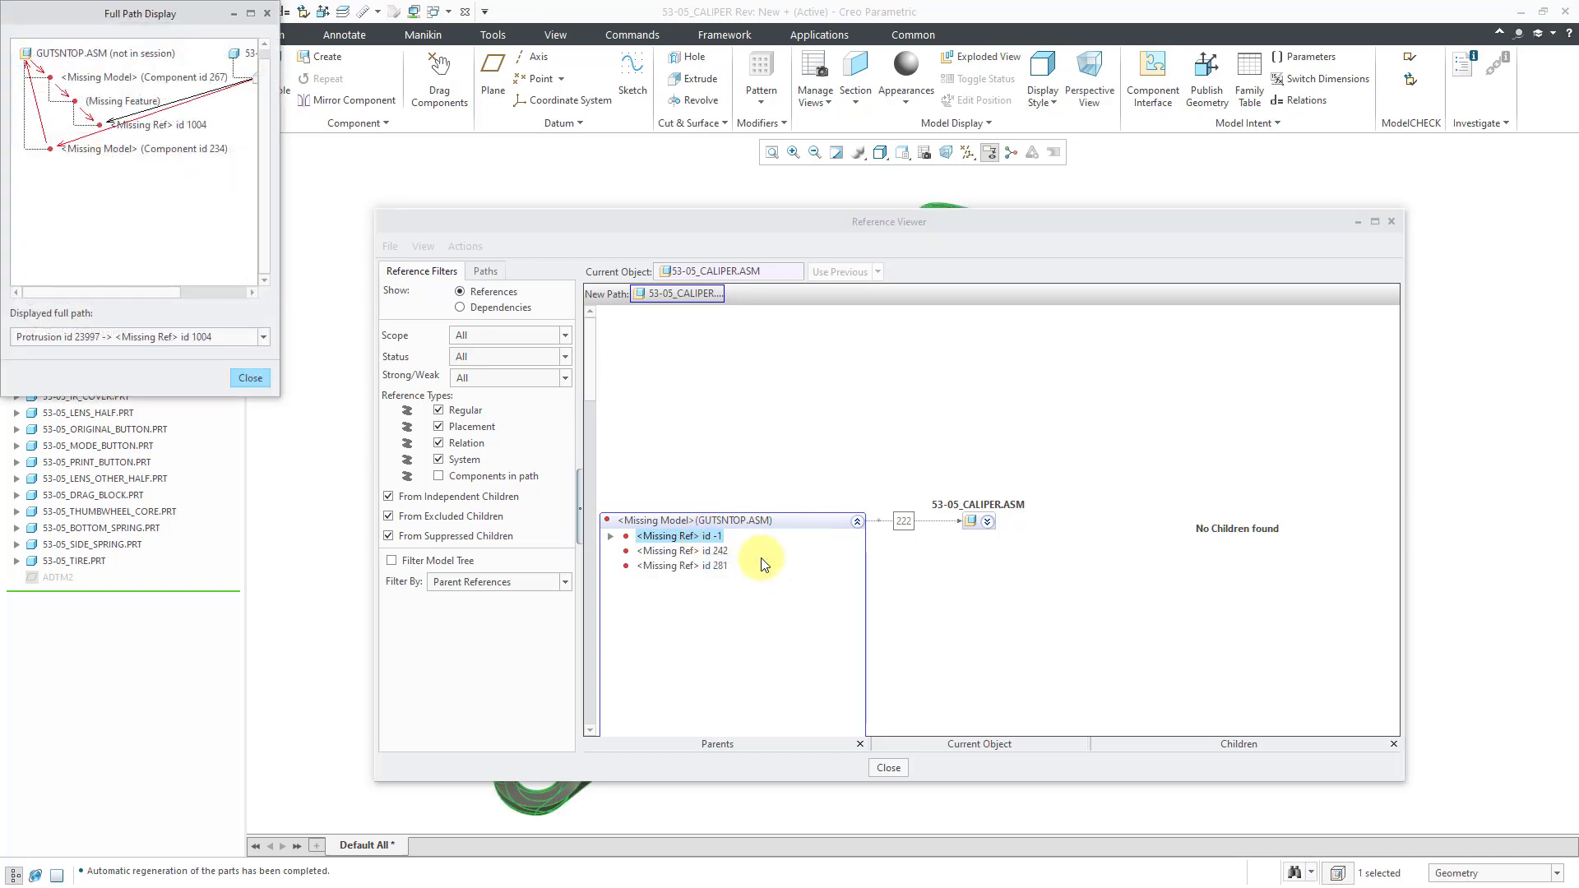
drag(278, 290, 441, 309)
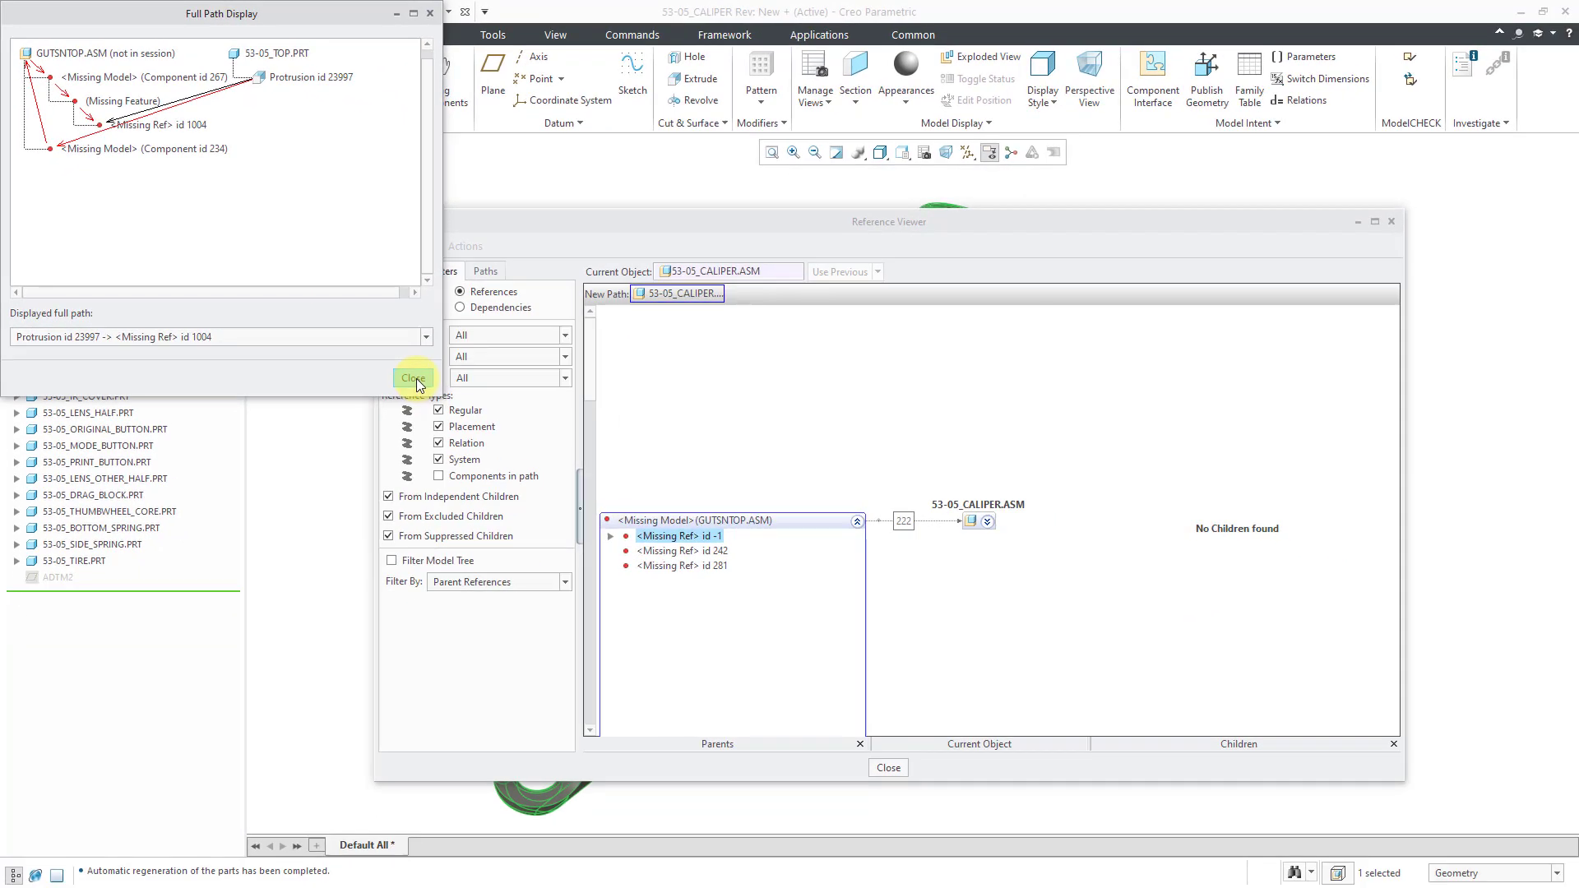
click(448, 409)
click(888, 768)
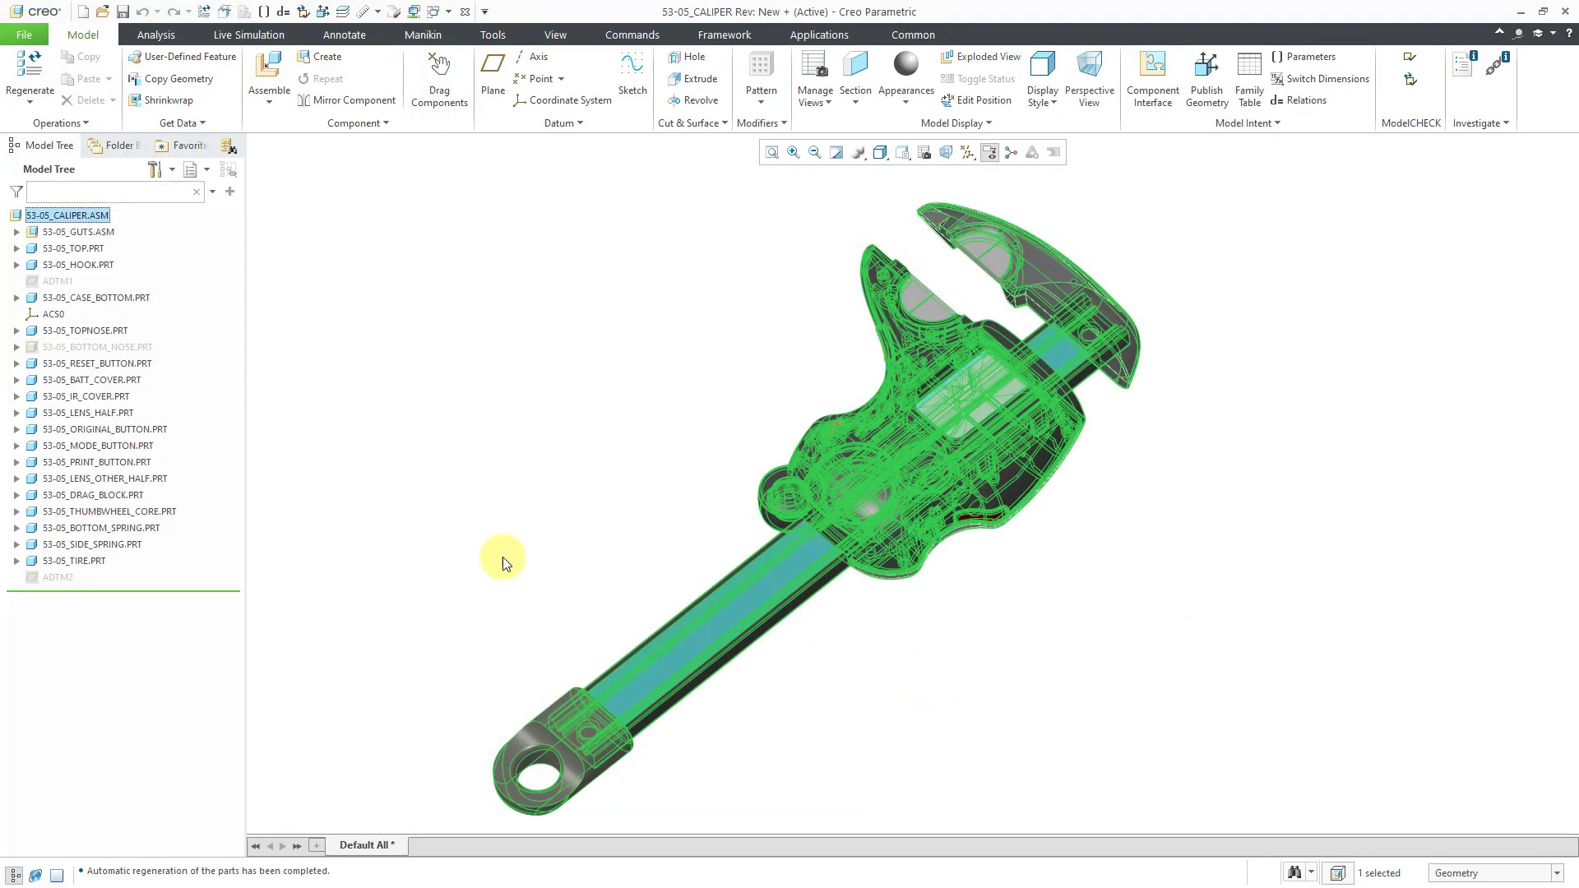
Step: Open 53-05_TOP.PRT from the caliper assembly in its own window
click(82, 249)
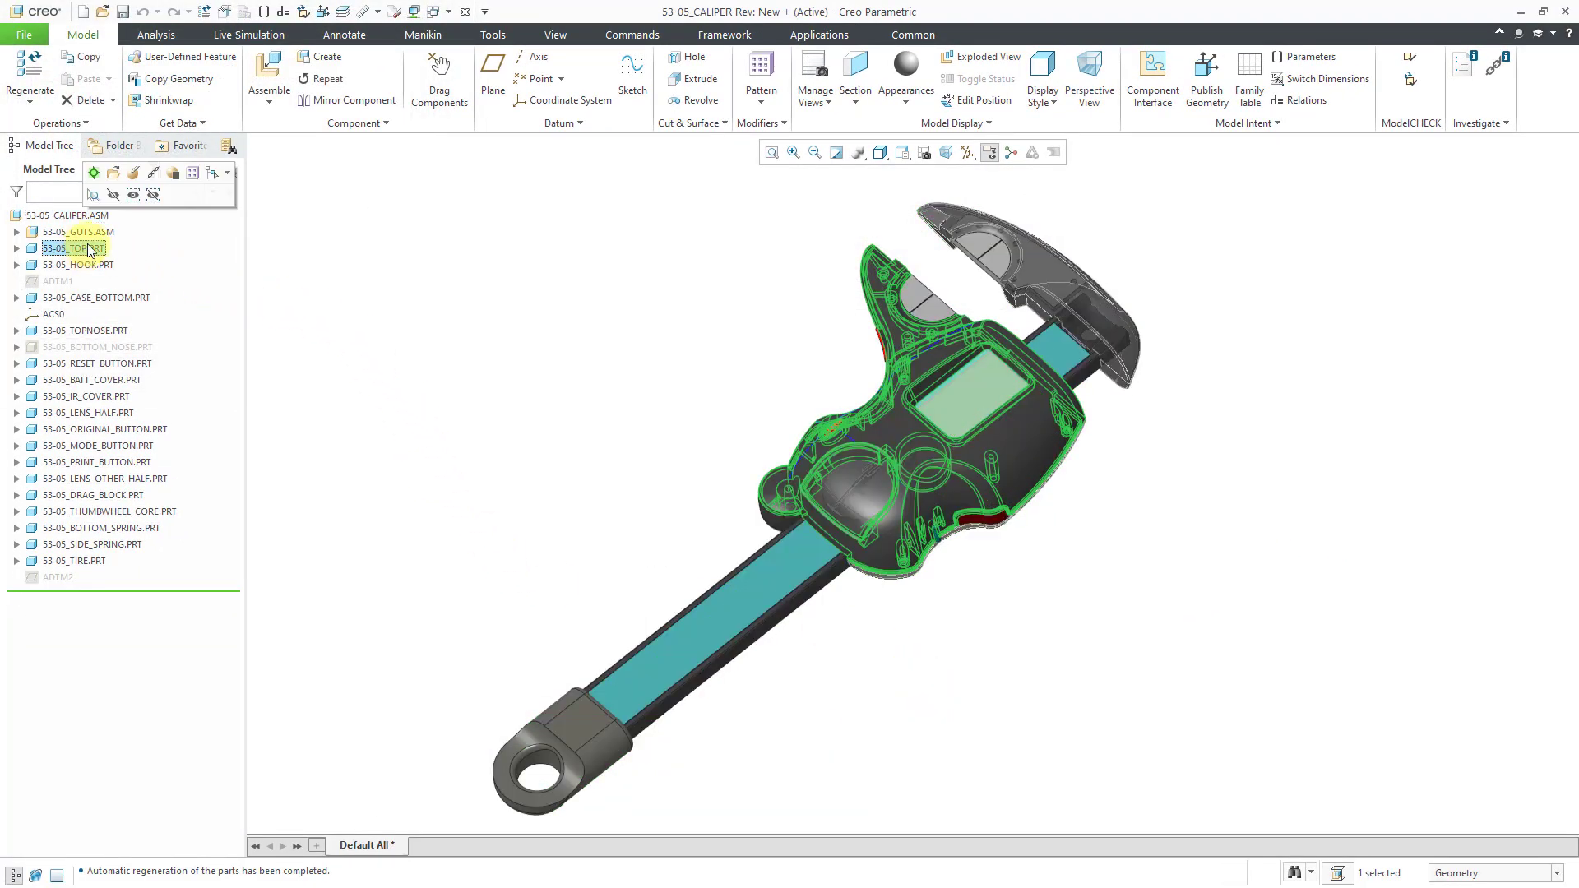
click(113, 170)
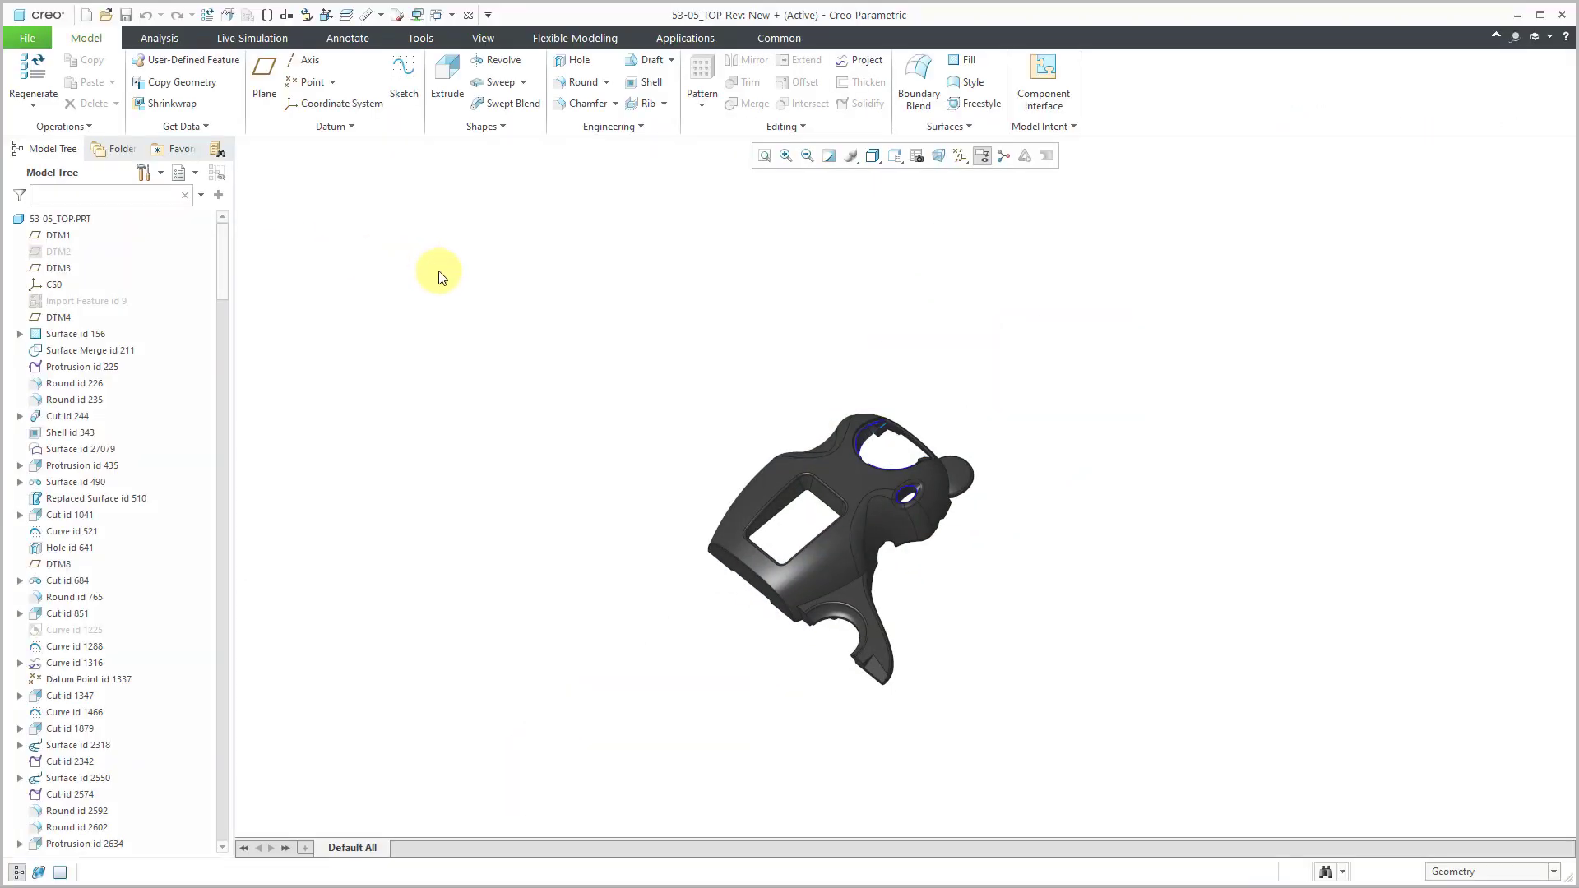
shift+middle_drag(743, 452, 782, 553)
shift+middle_drag(811, 499, 717, 508)
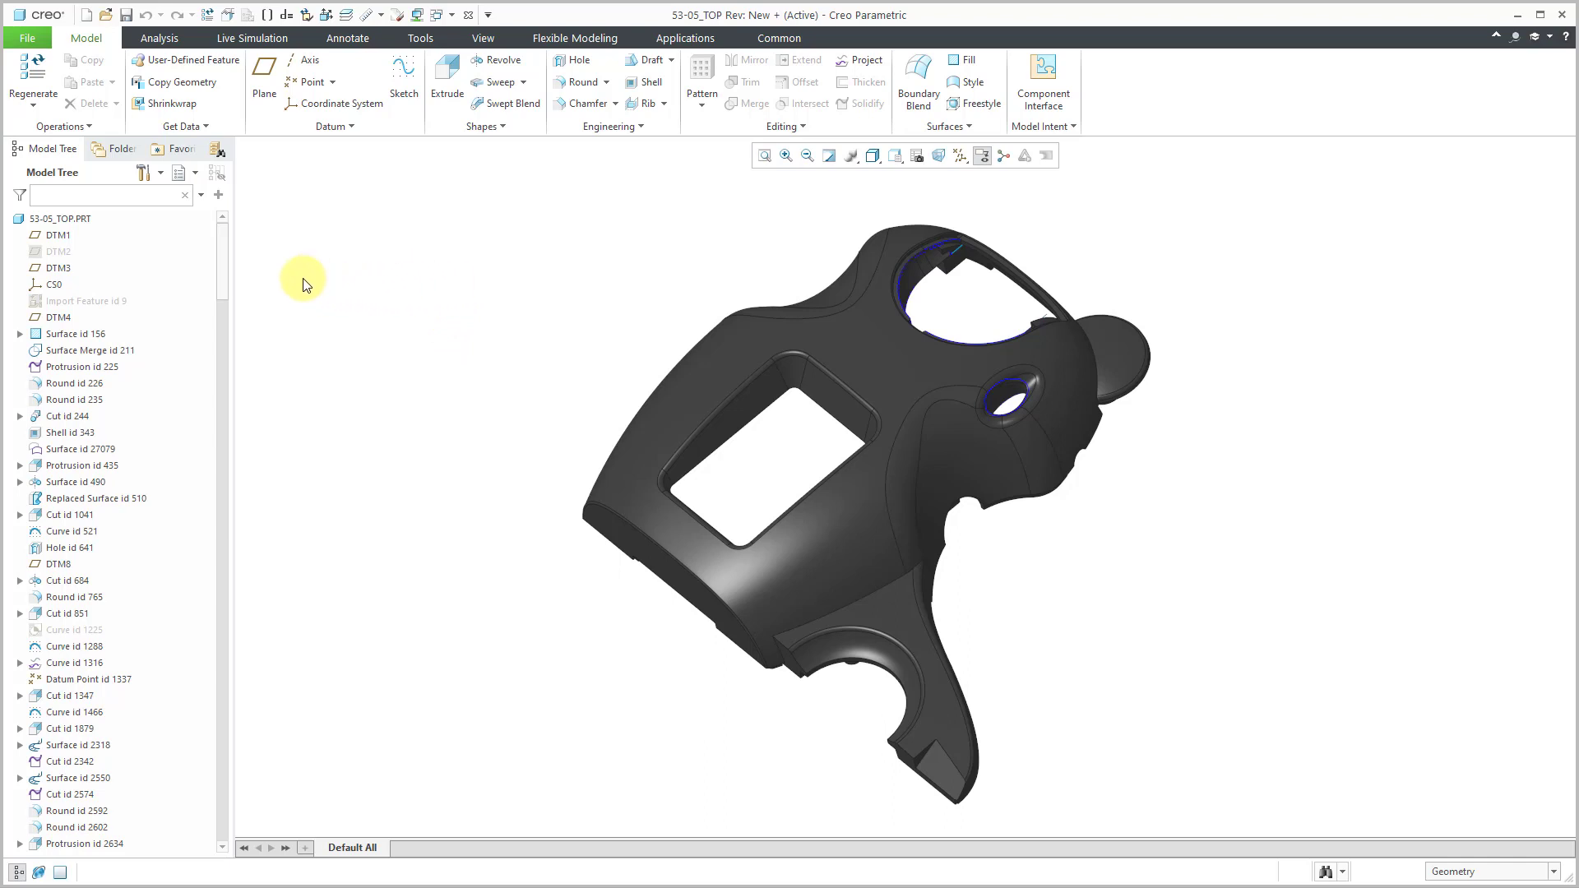
Step: Edit the definition of Protrusion id 23997 in the top part
drag(222, 265, 217, 694)
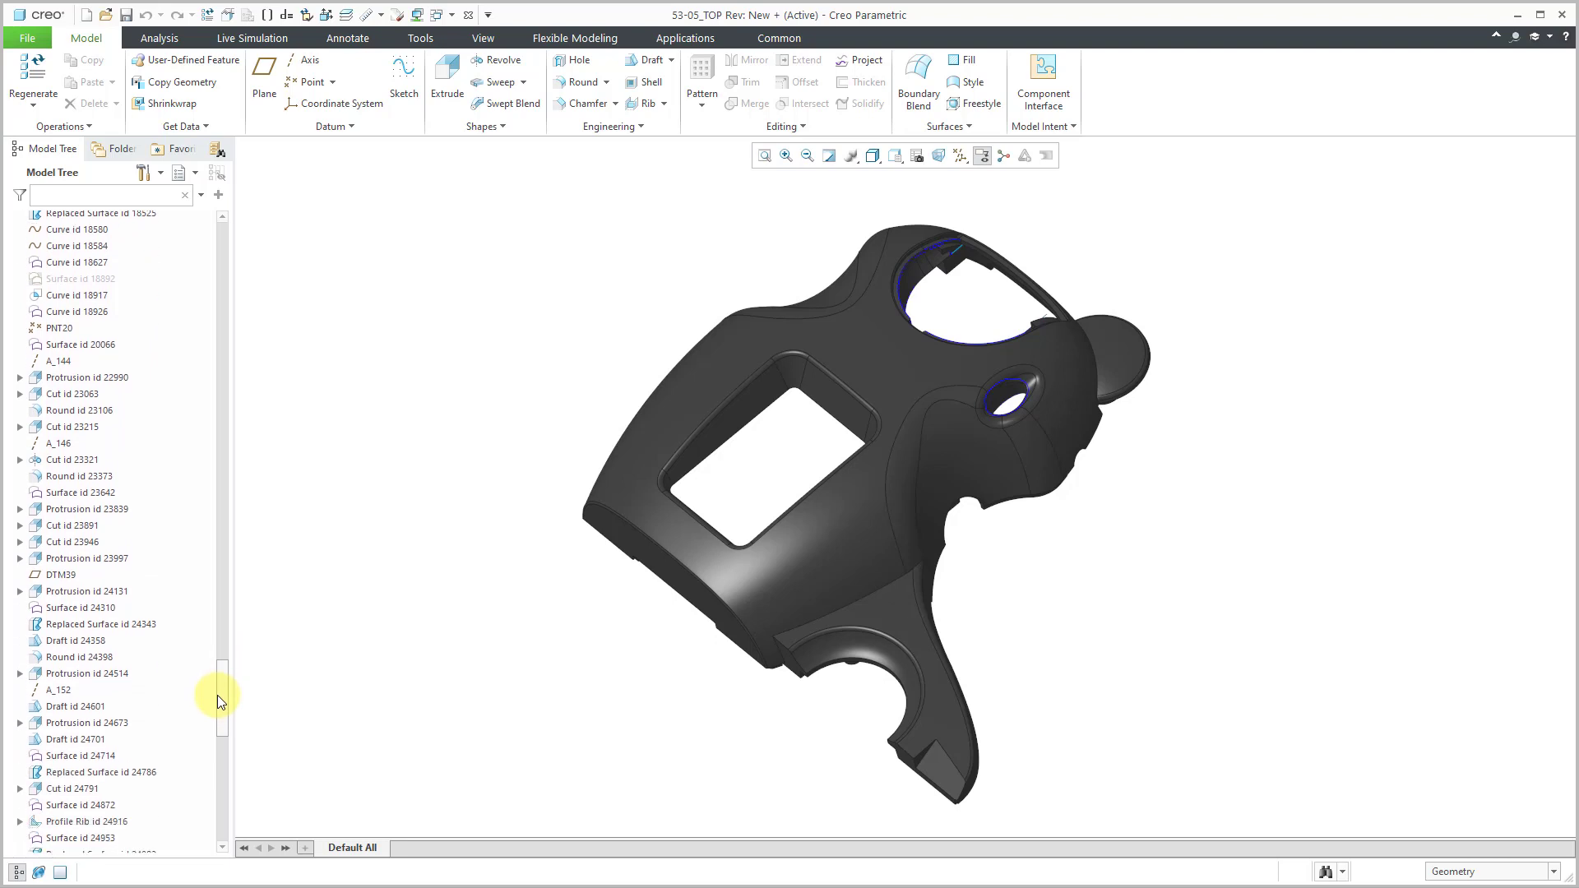
click(115, 560)
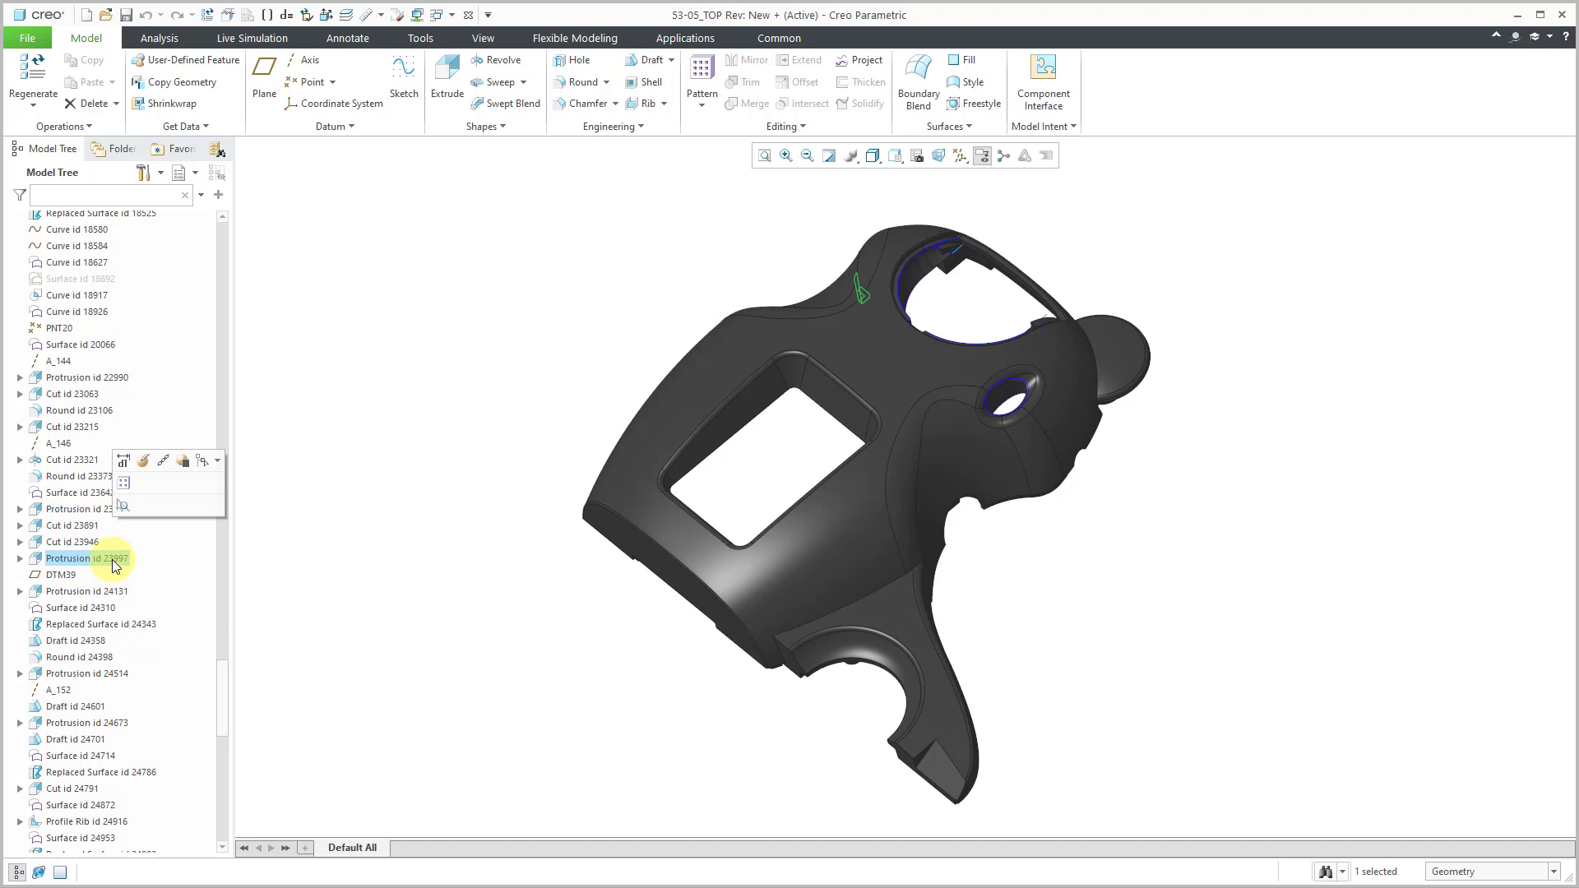
right_click(114, 564)
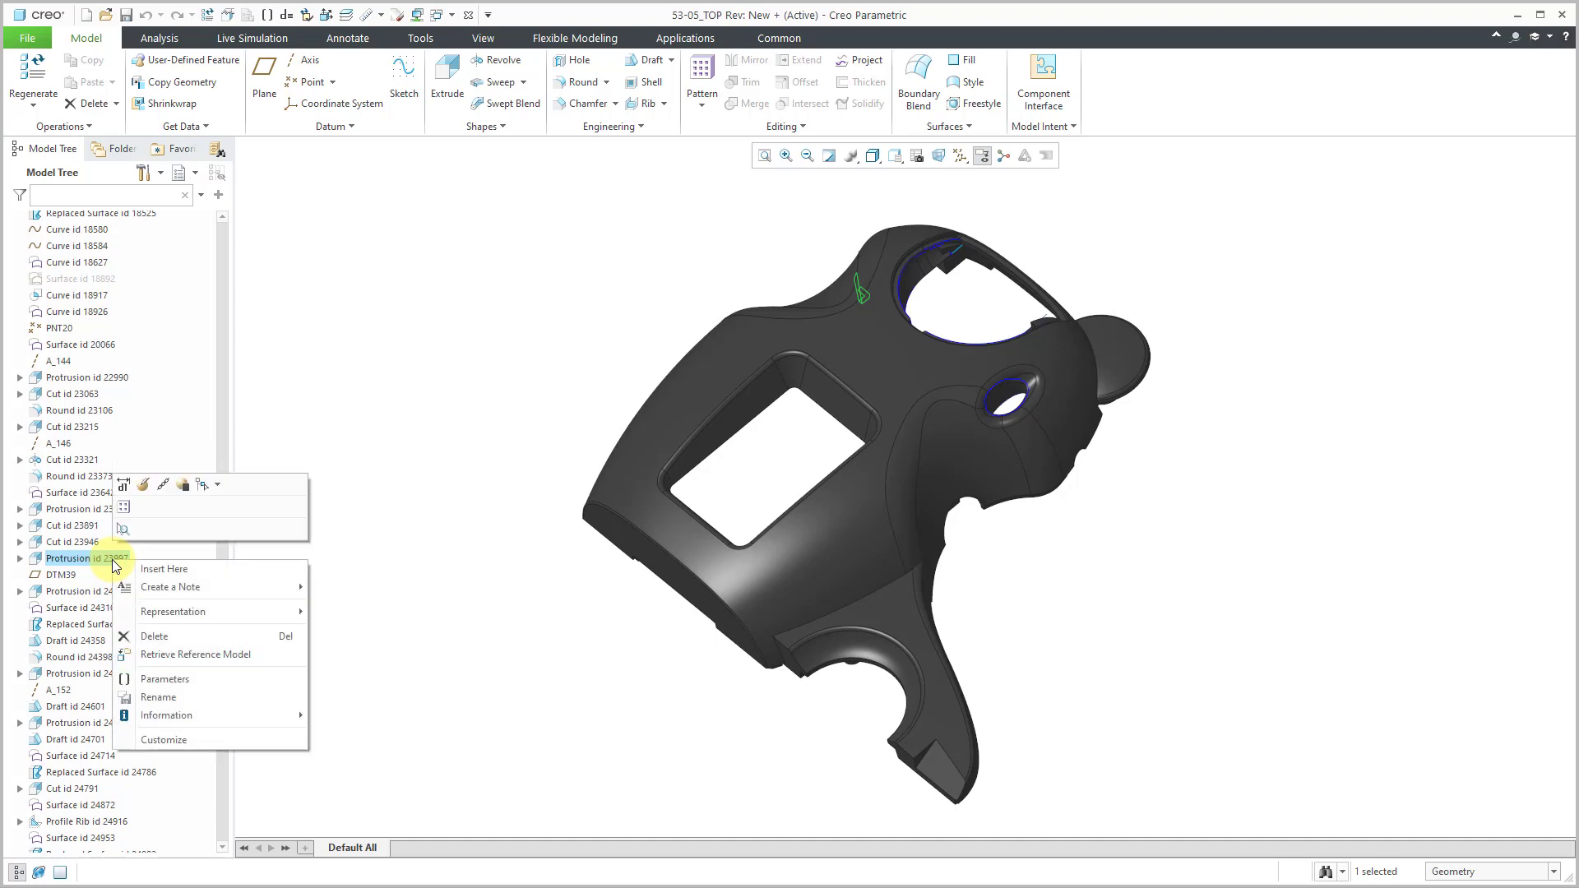
click(145, 485)
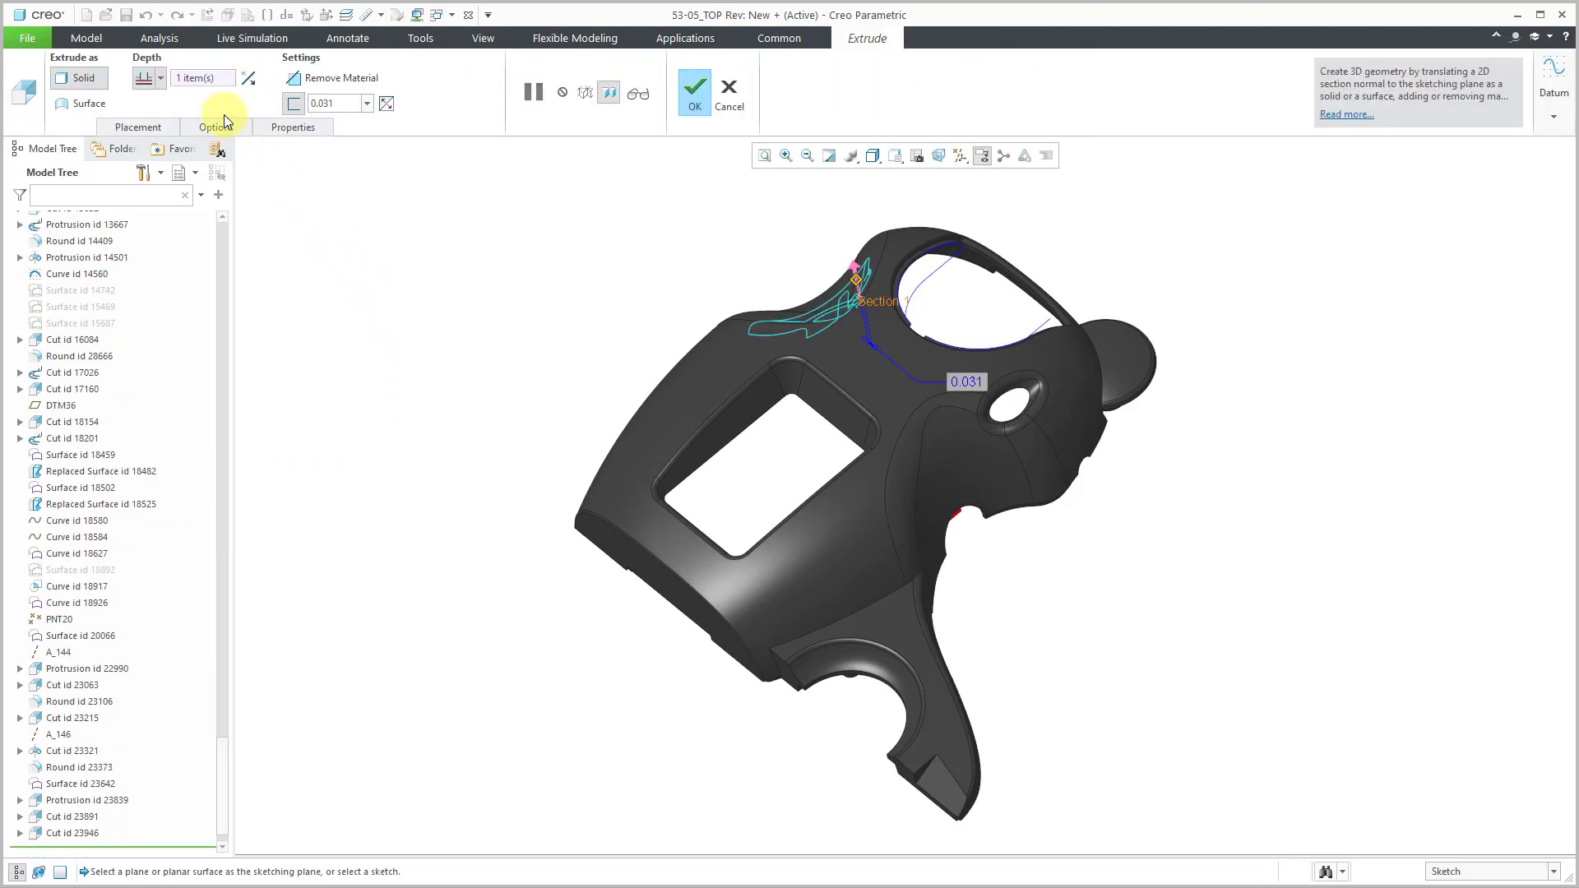
Step: Edit the protrusion's internal sketch and agree to unalign all external references to assembly GUTSNTOP
click(143, 127)
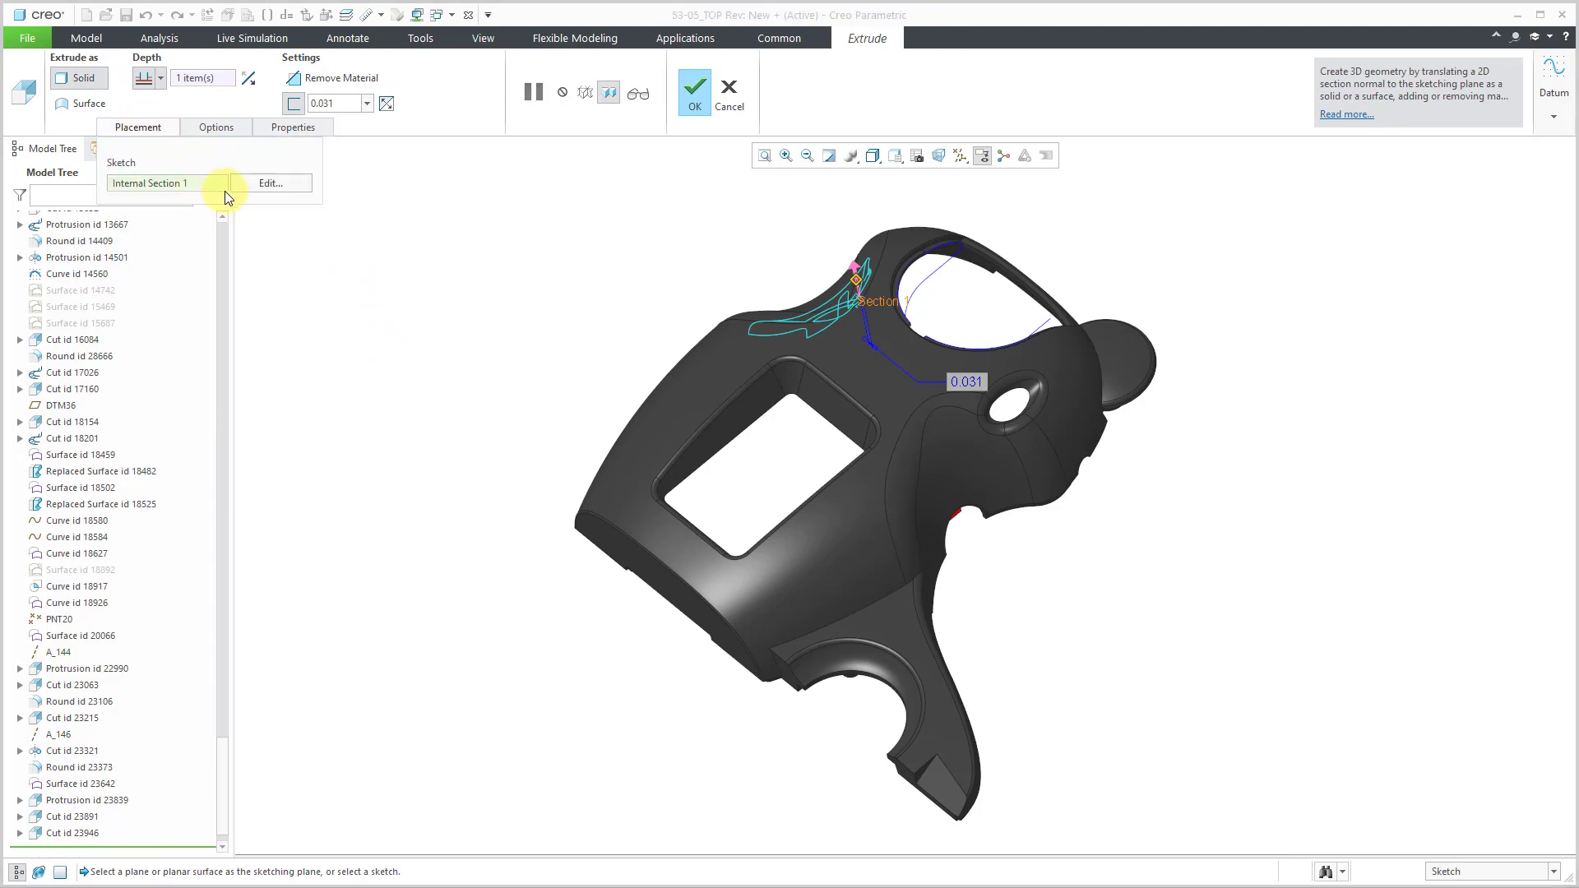
click(269, 180)
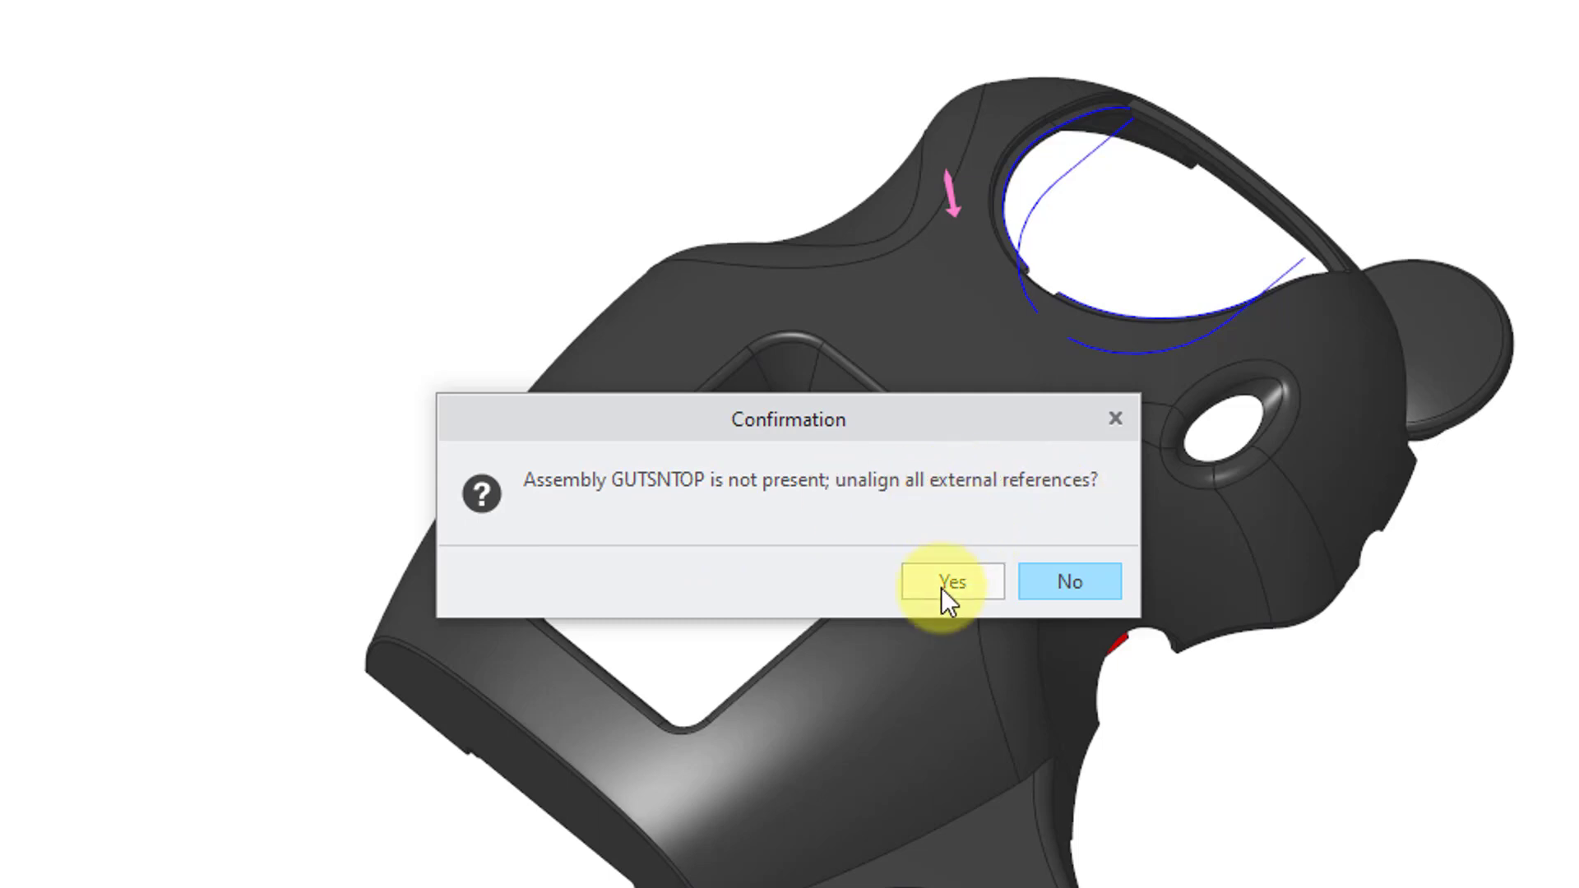
click(944, 584)
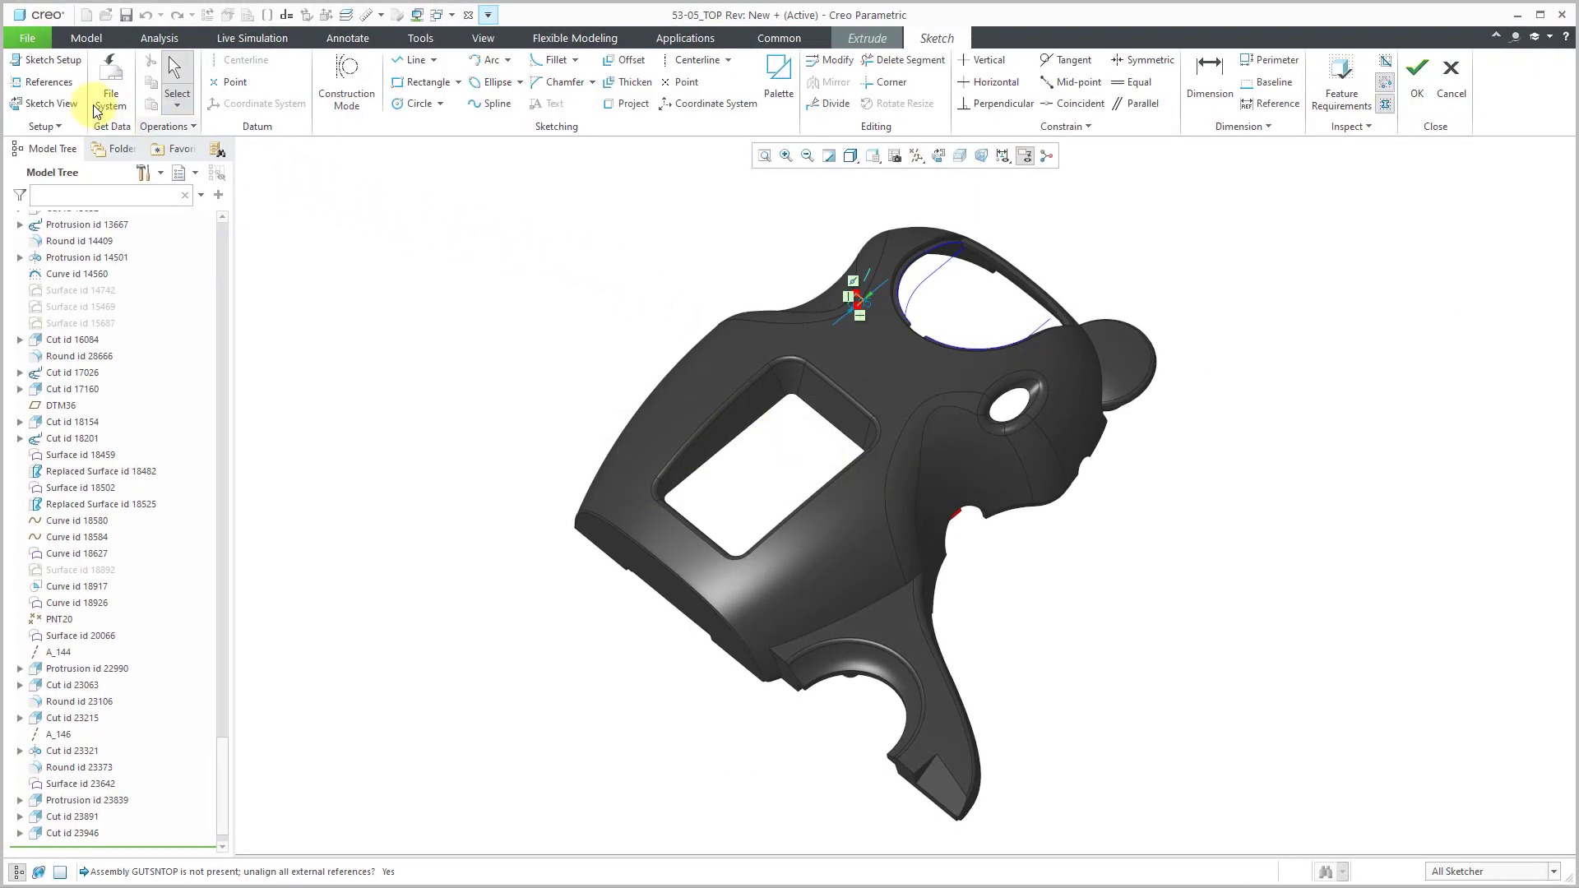
Step: Add datum planes DTM1 and DTM2 and coordinate system CS0 as sketch references and solve the sketch placement
click(47, 83)
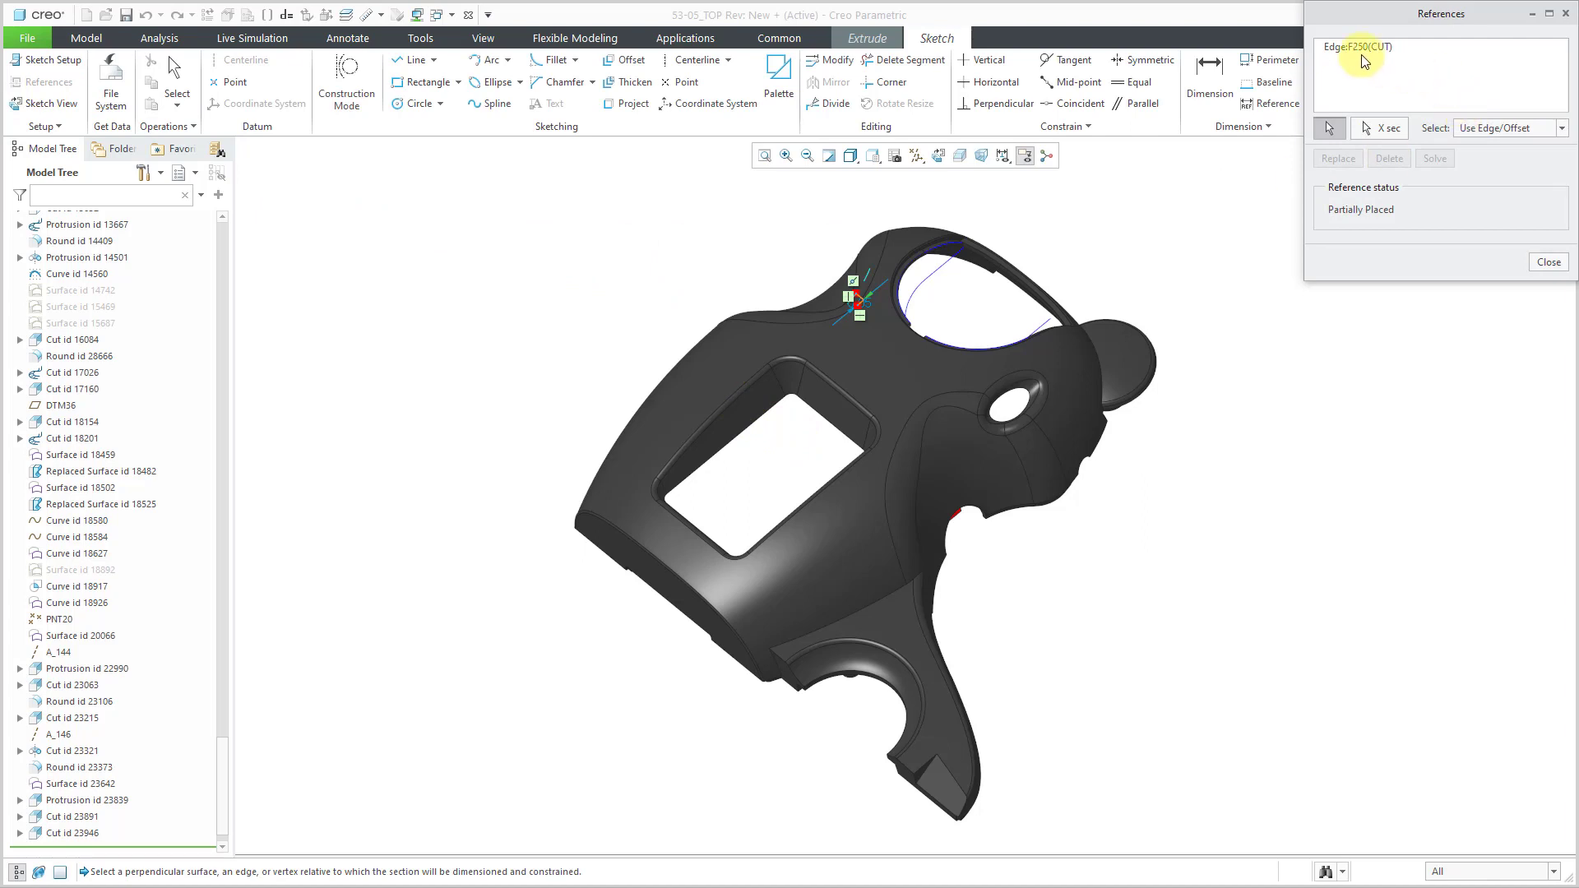
middle_drag(881, 394, 1044, 388)
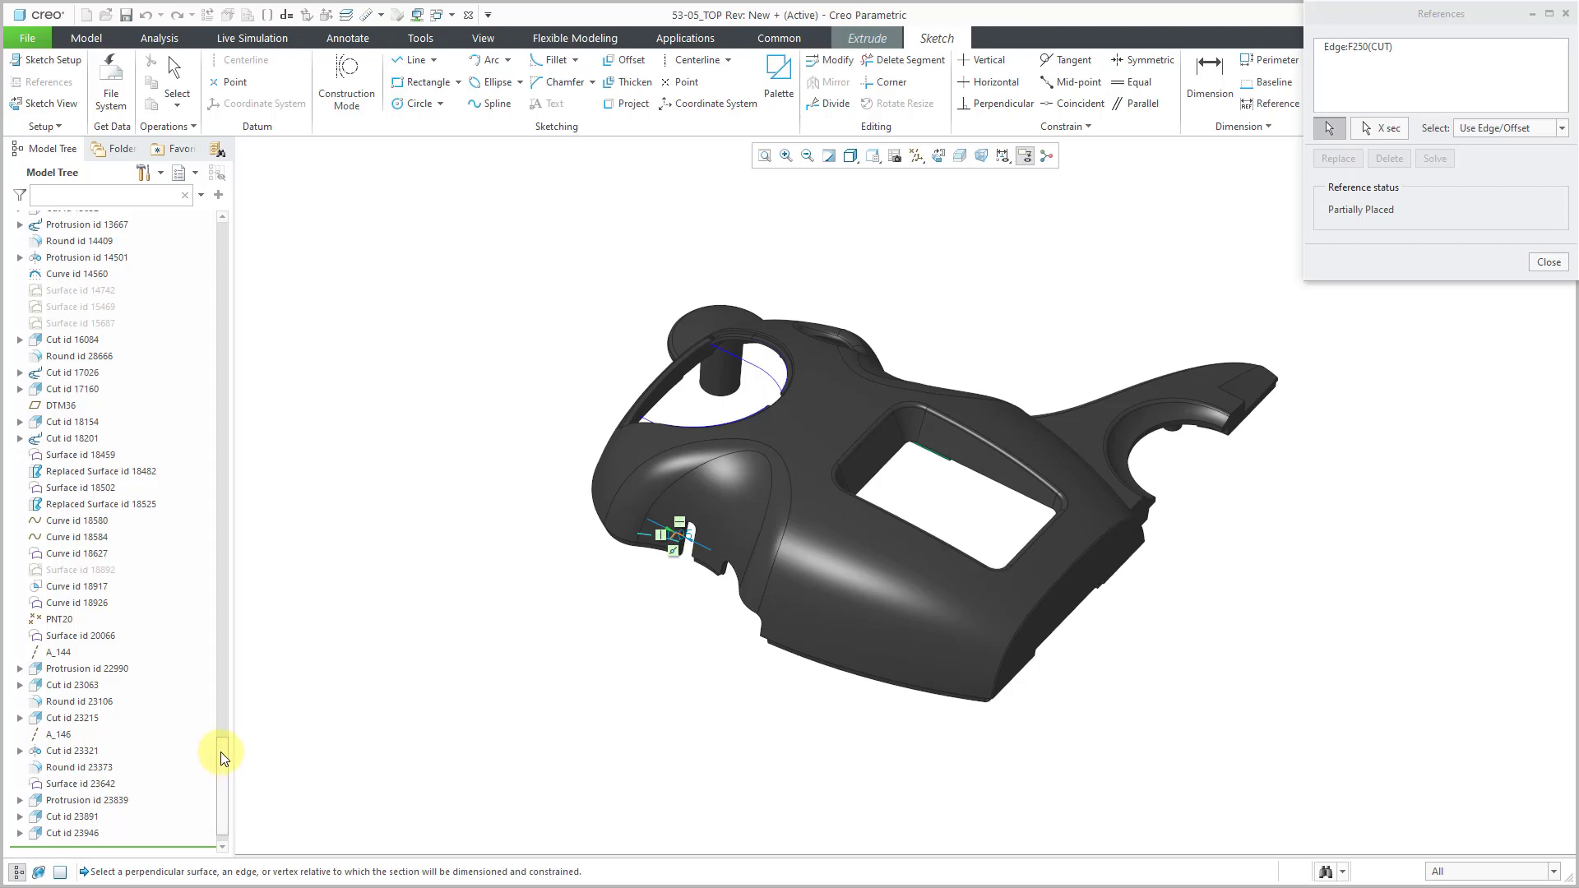
drag(220, 751, 223, 237)
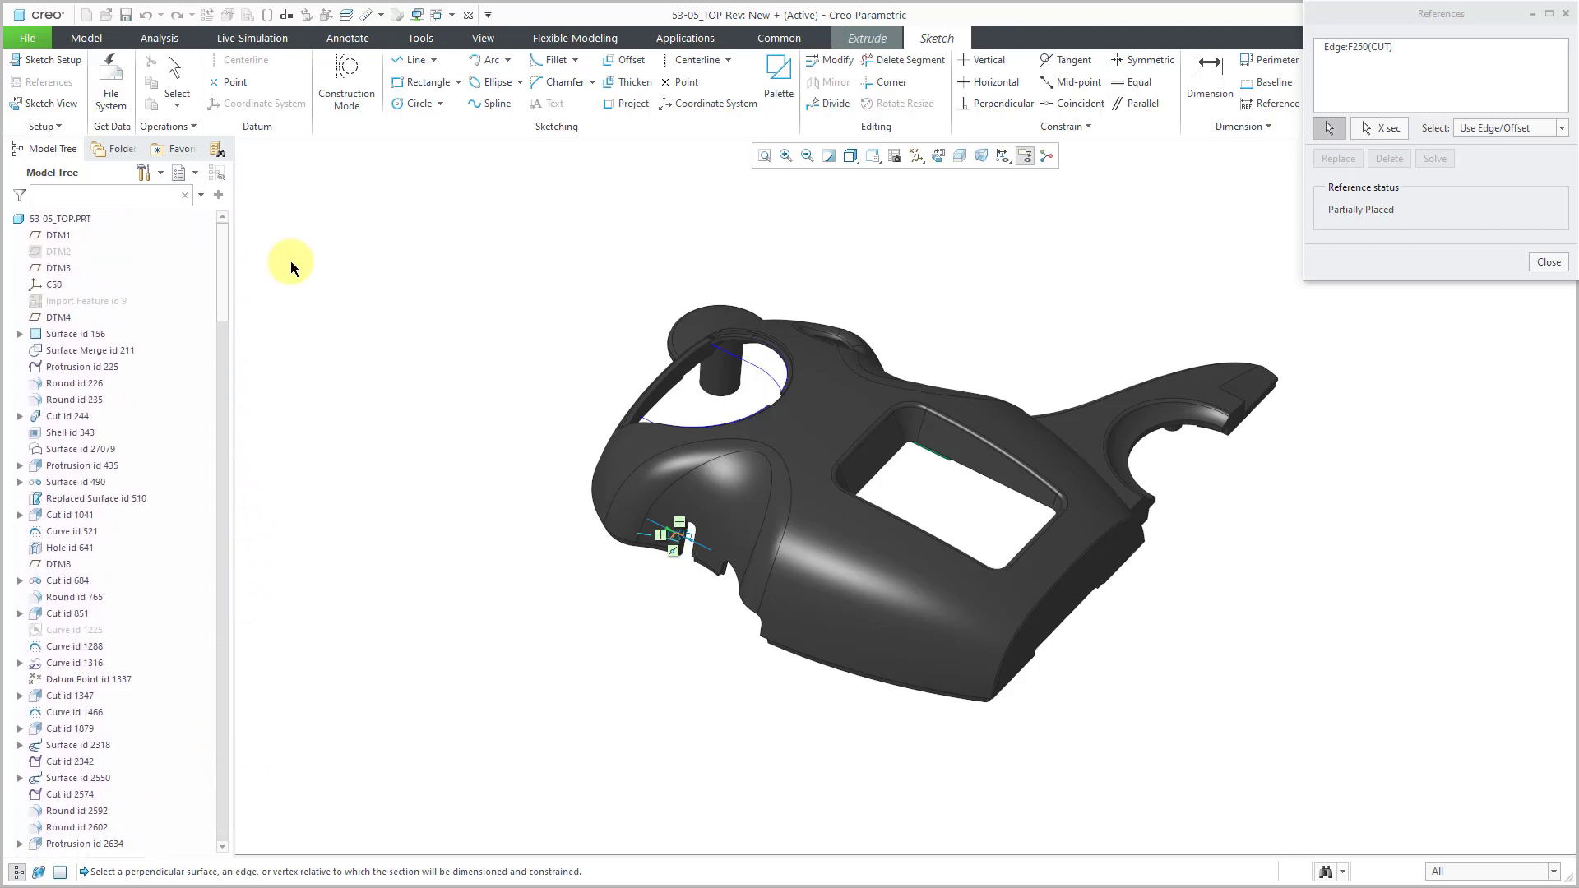
click(60, 237)
click(65, 251)
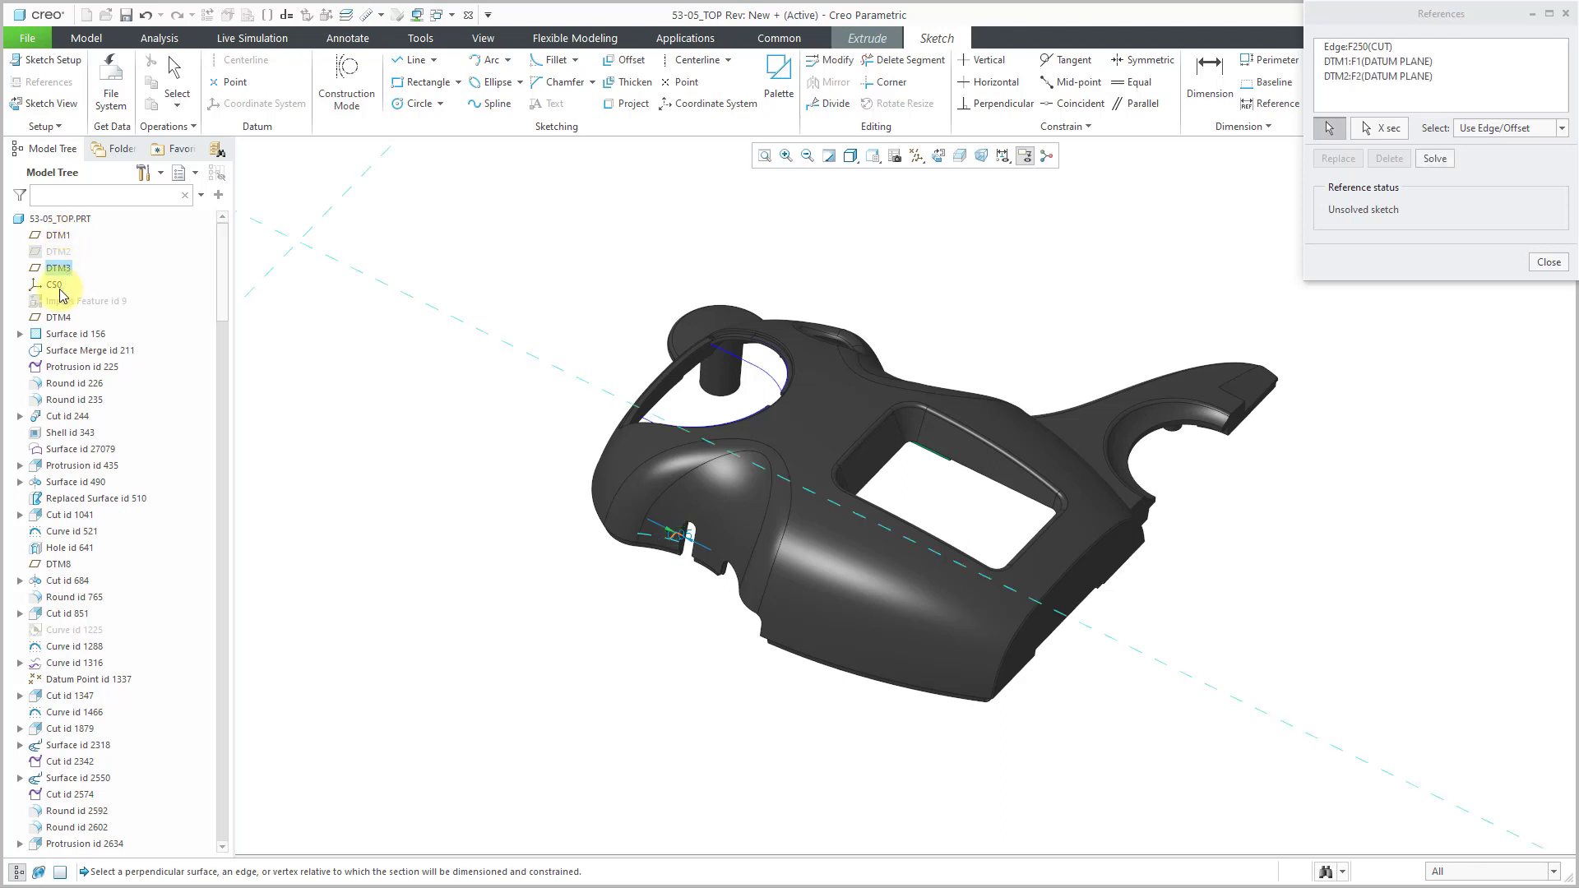
click(56, 285)
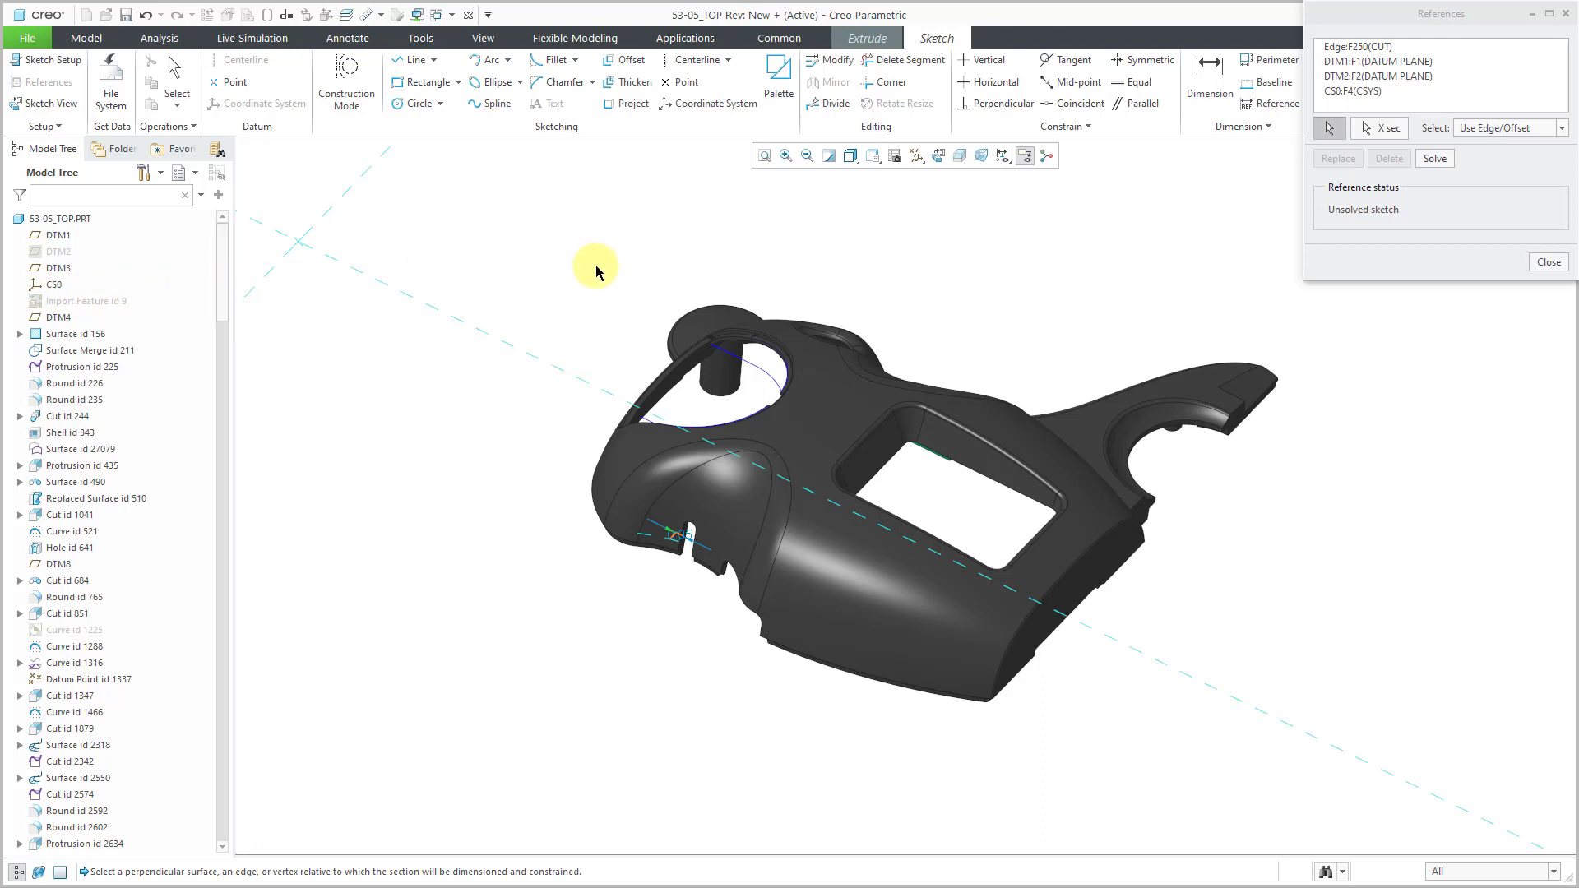
click(1435, 161)
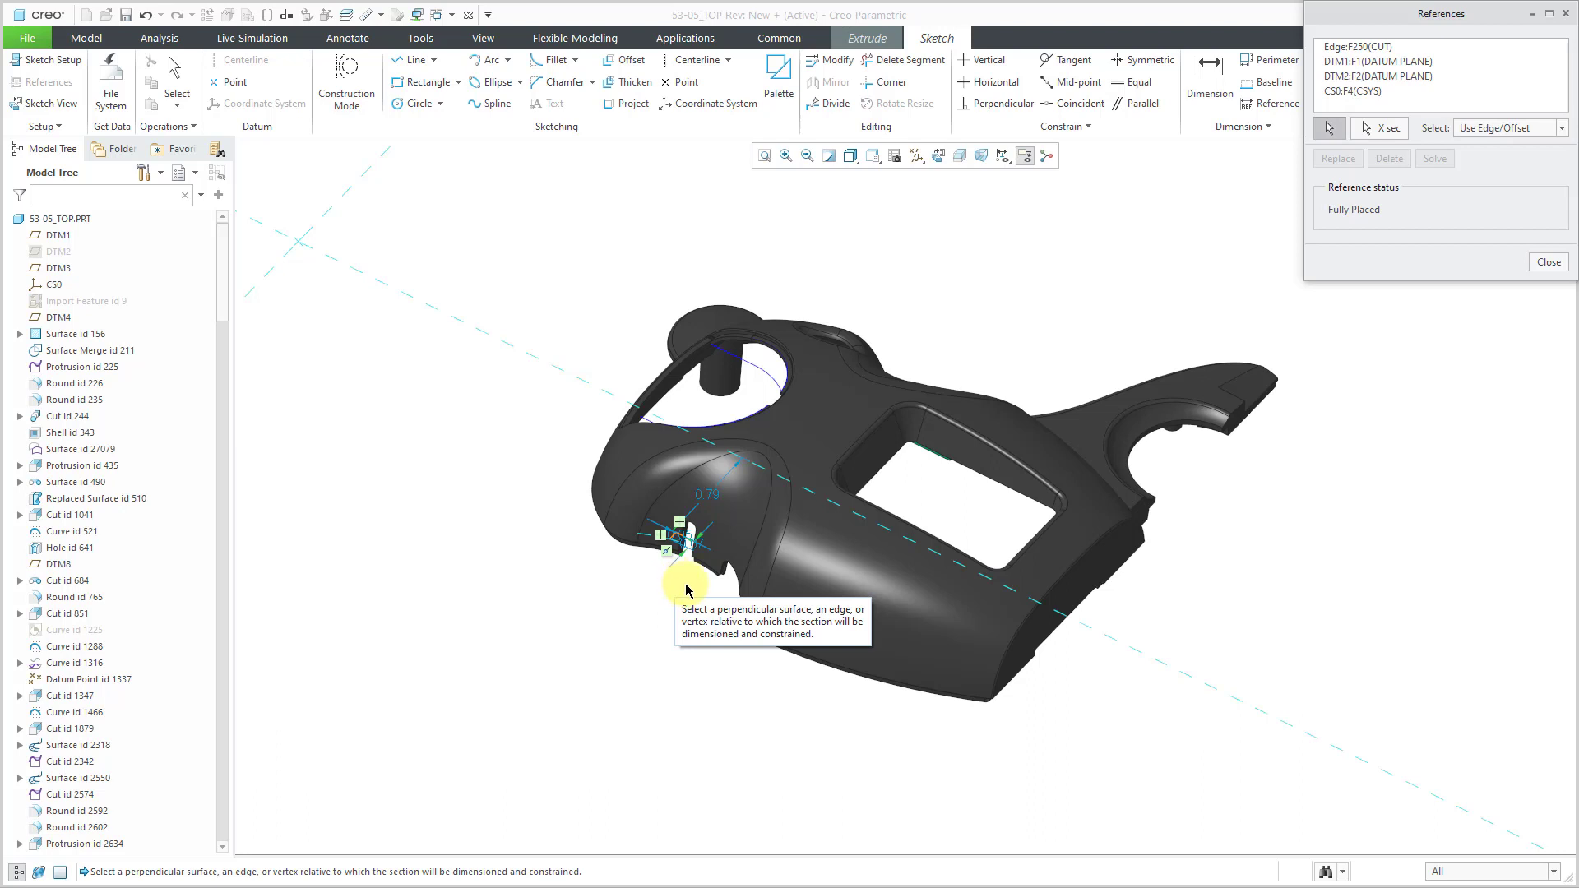
click(1548, 263)
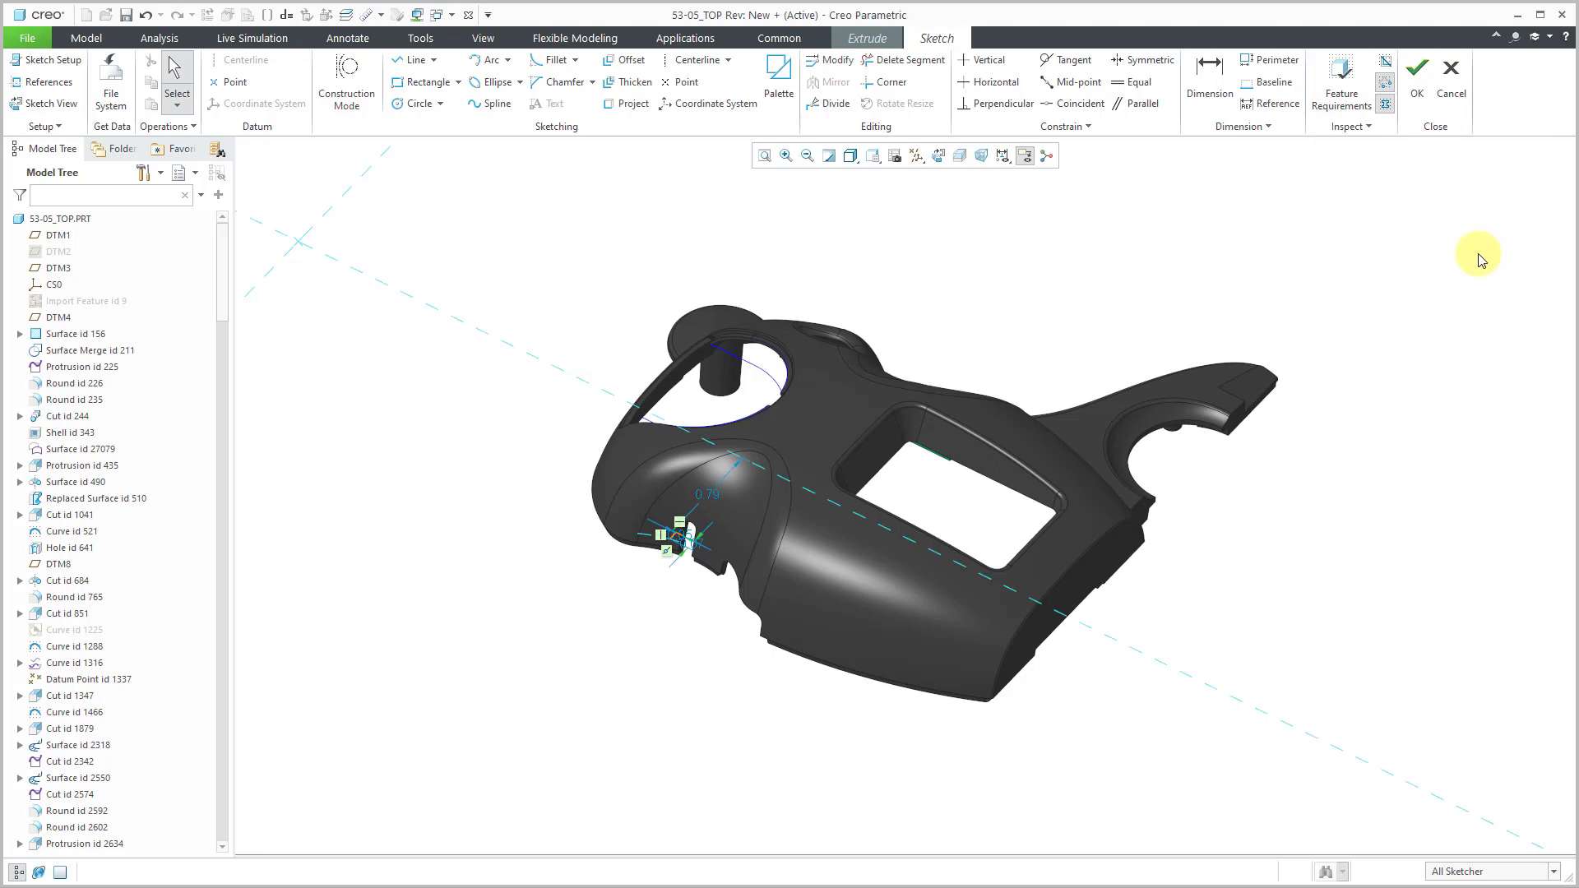
Step: Accept the re-referenced sketch and complete the redefinition of Protrusion id 23997
click(1422, 93)
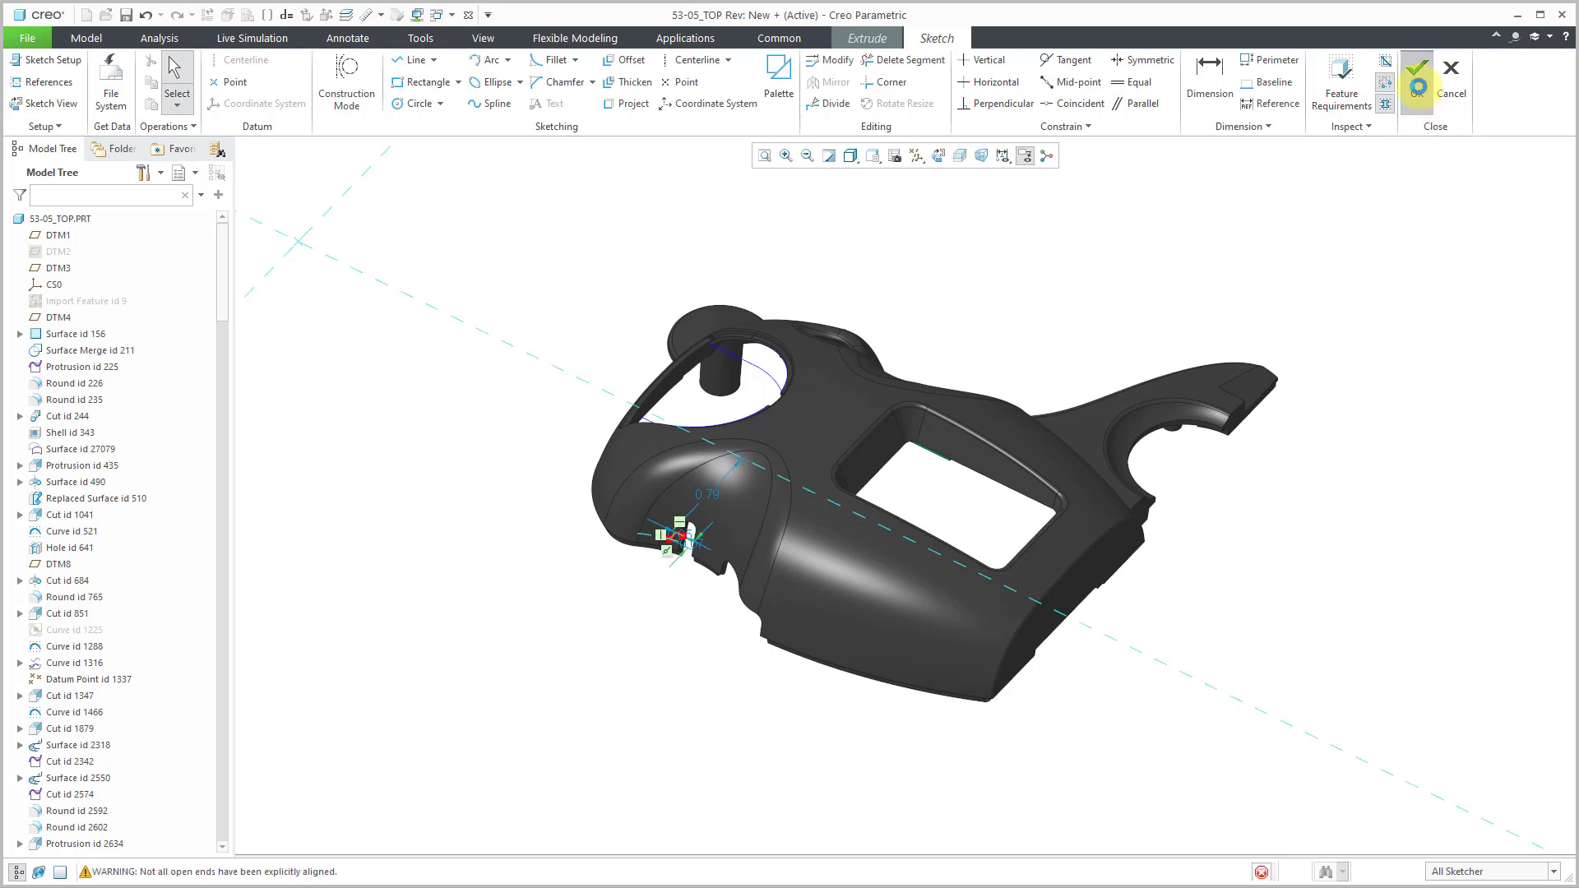
click(1418, 87)
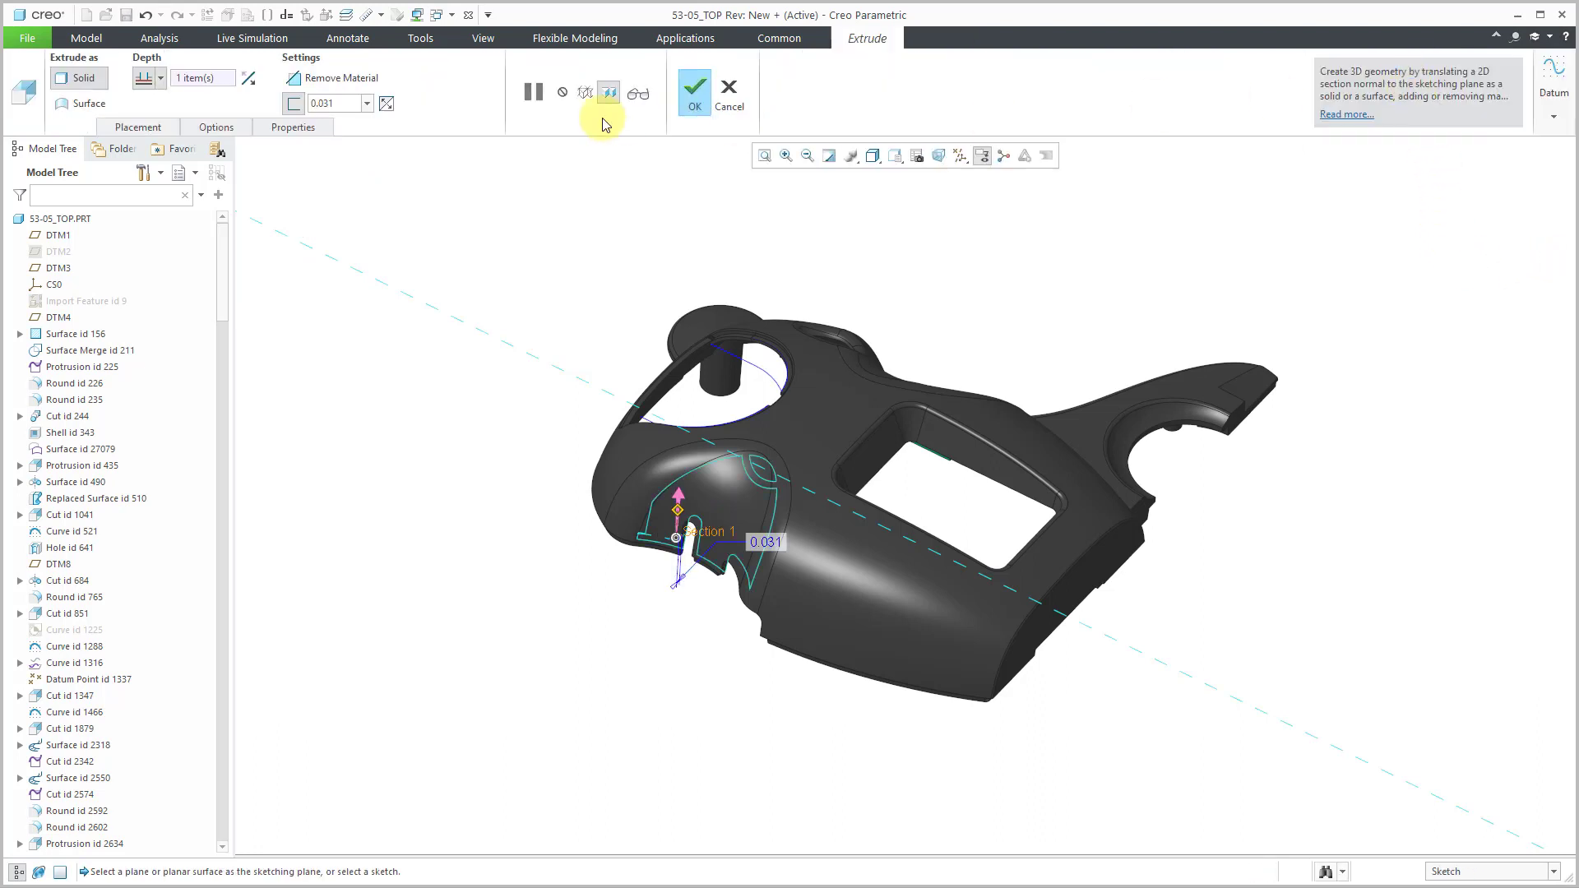
click(699, 92)
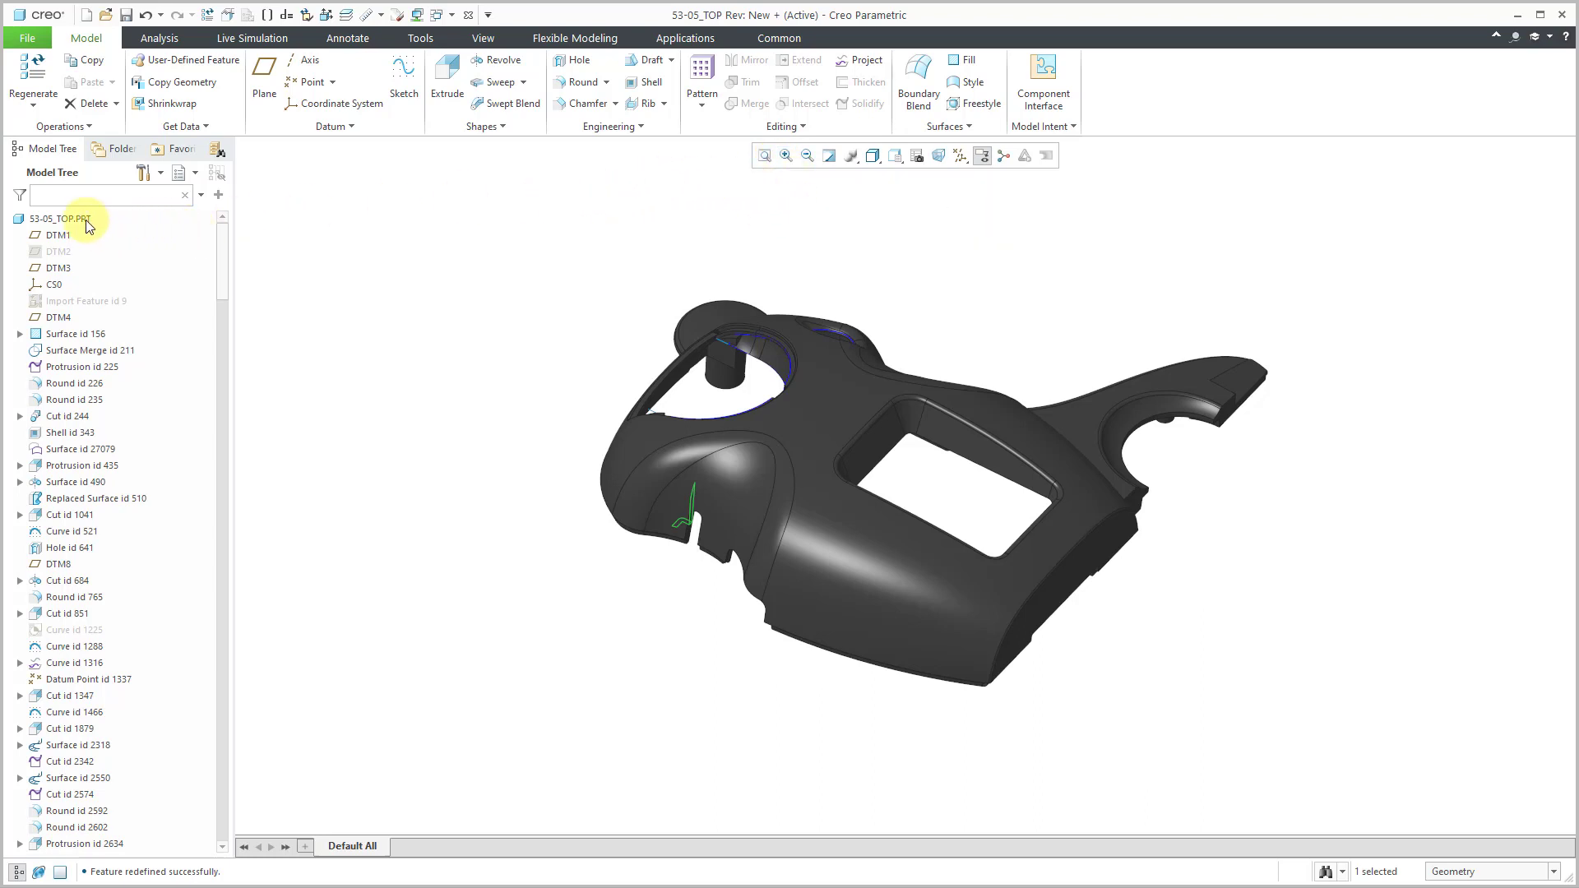
Step: Examine the top part's parents in the Reference Viewer and display the full path of the missing GUTSNTOP.ASM reference
click(62, 222)
right_click(62, 222)
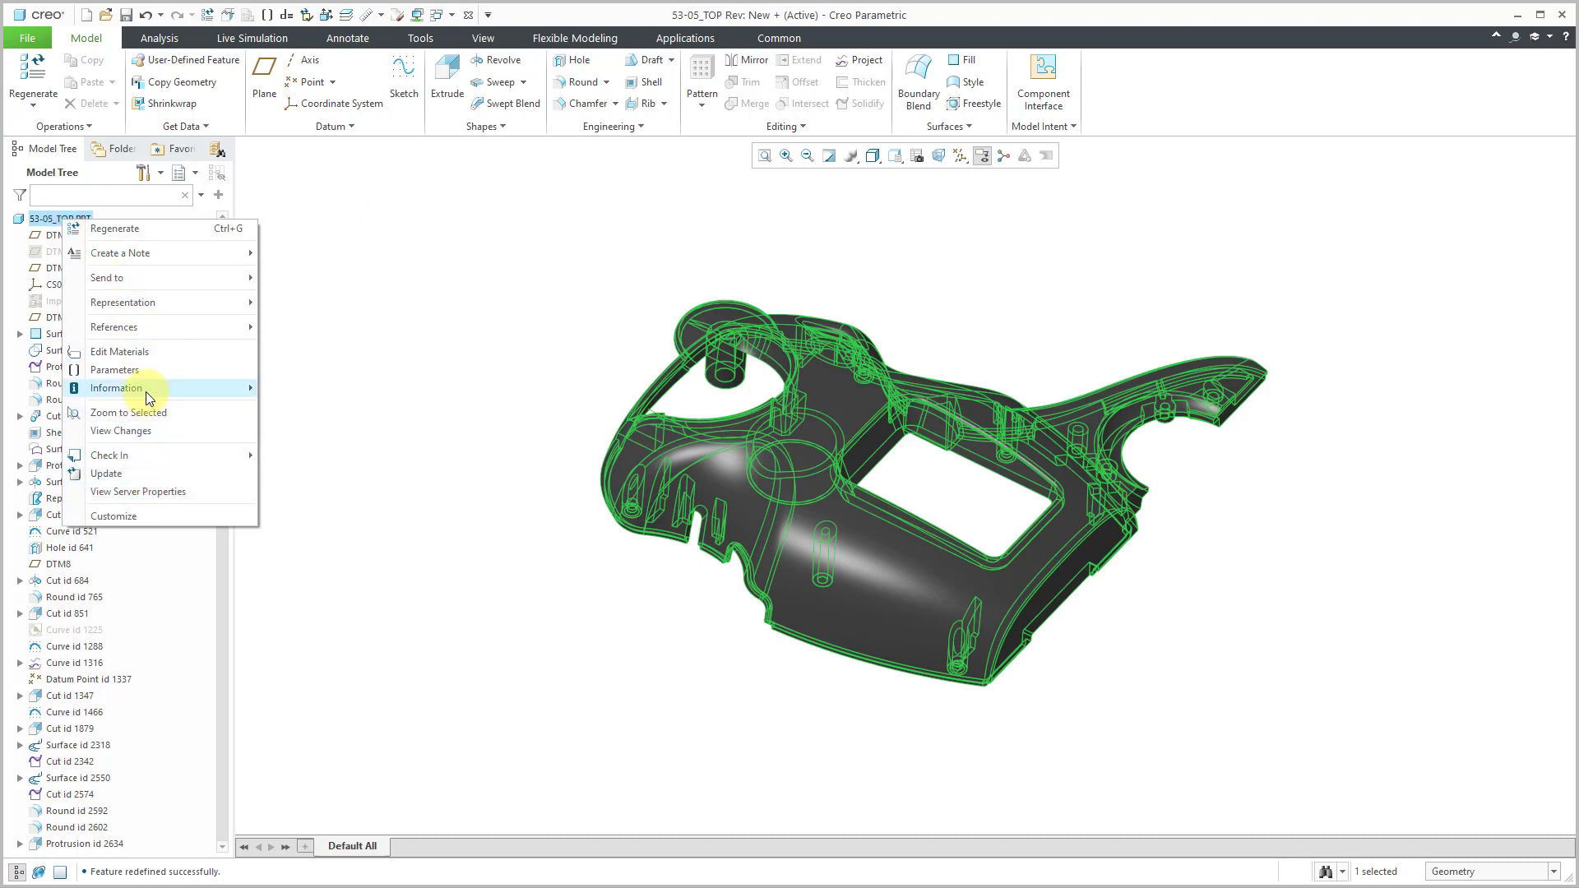
mouse_move(144, 388)
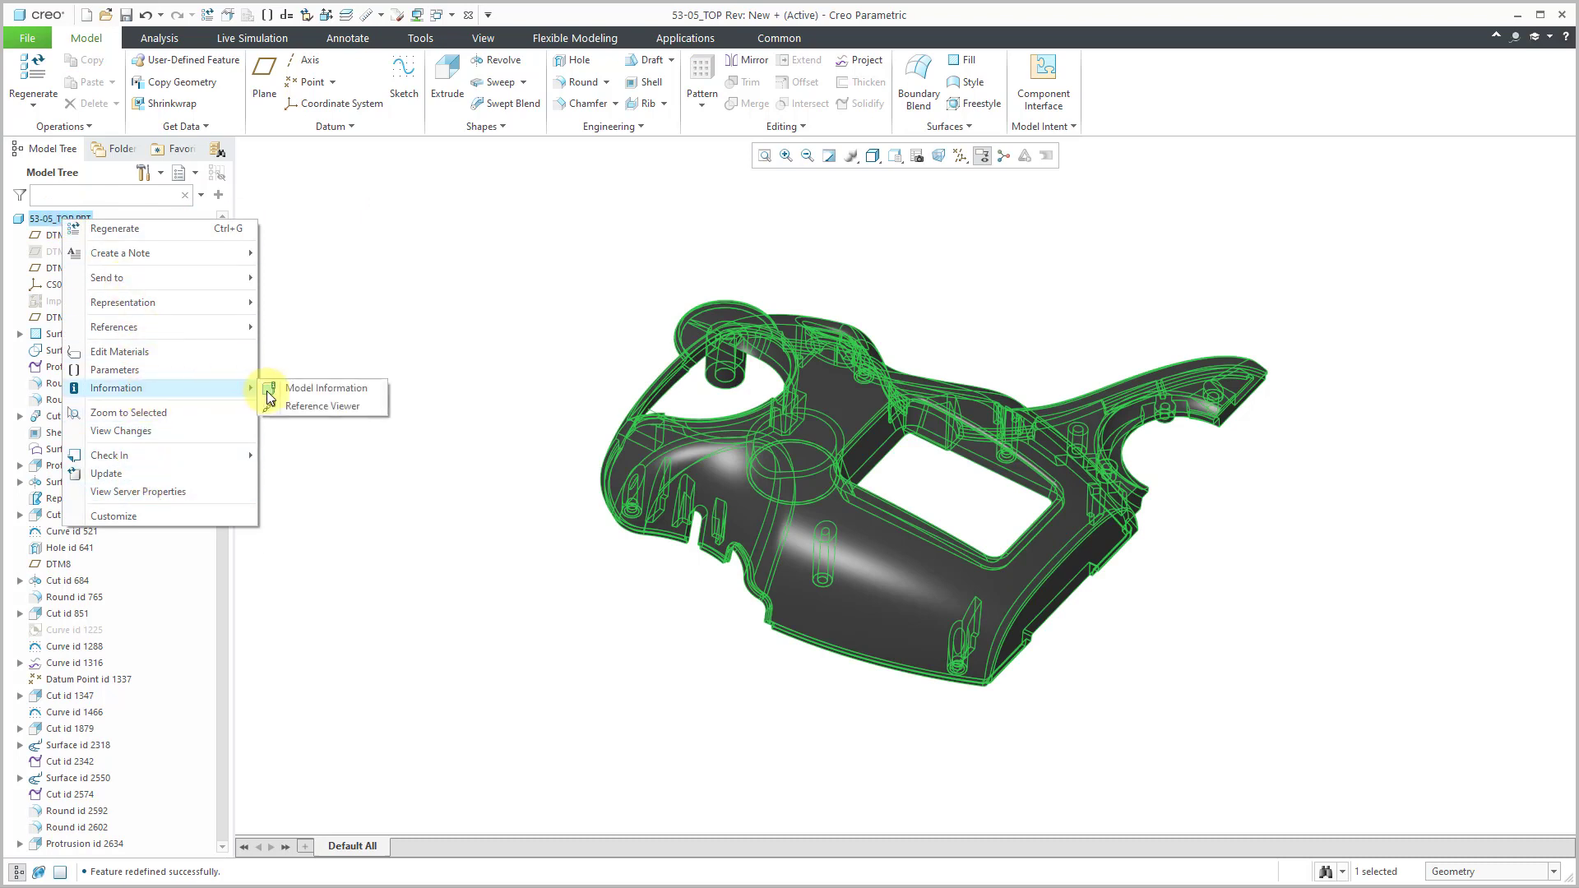
click(317, 406)
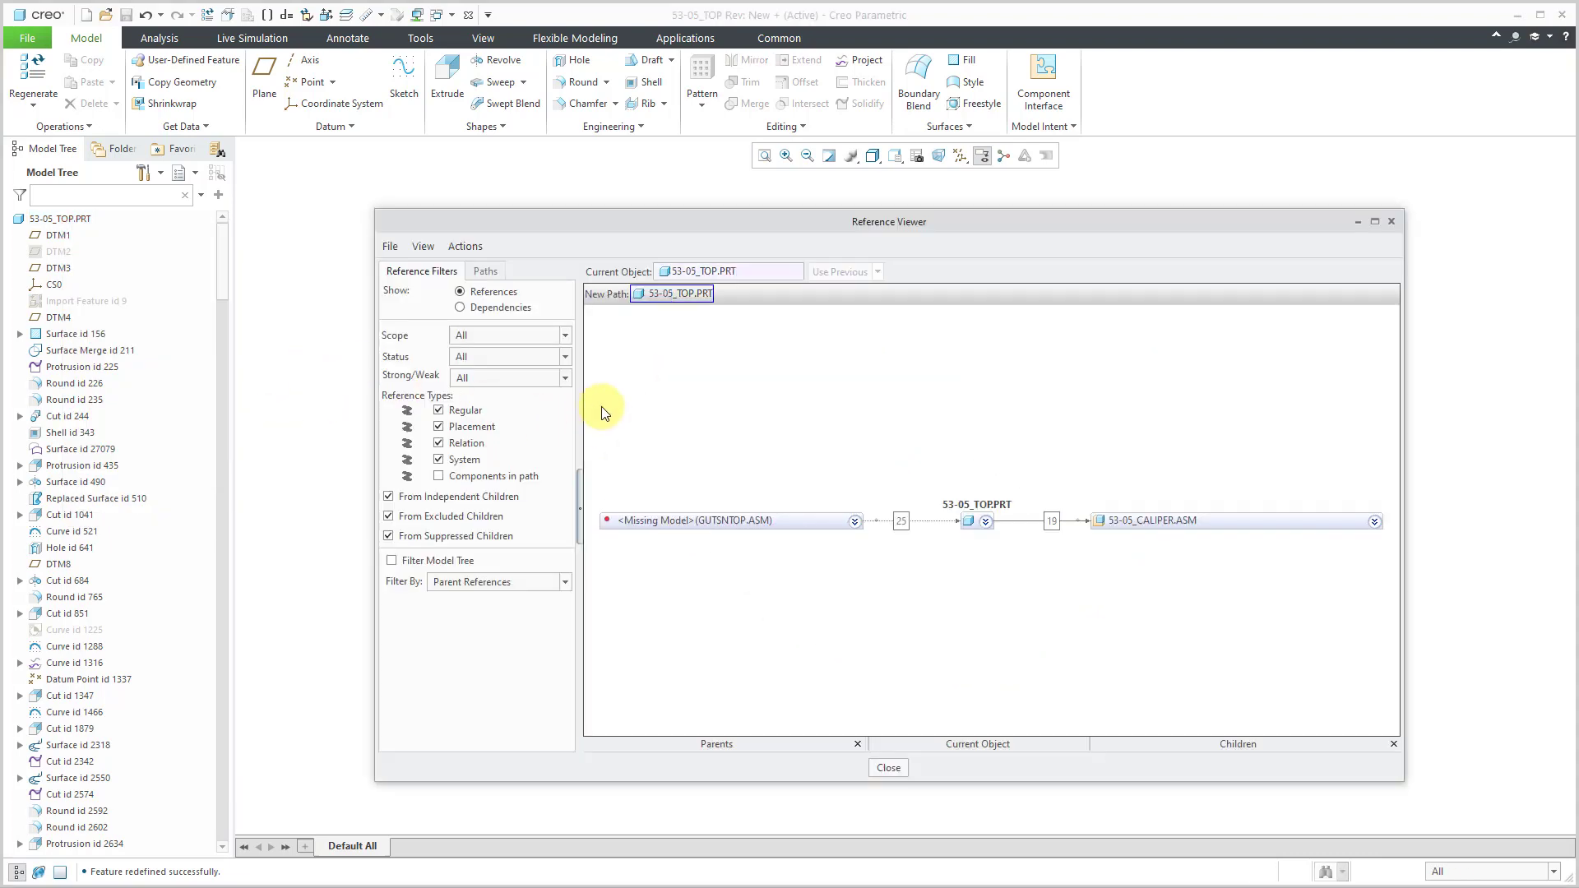
click(855, 521)
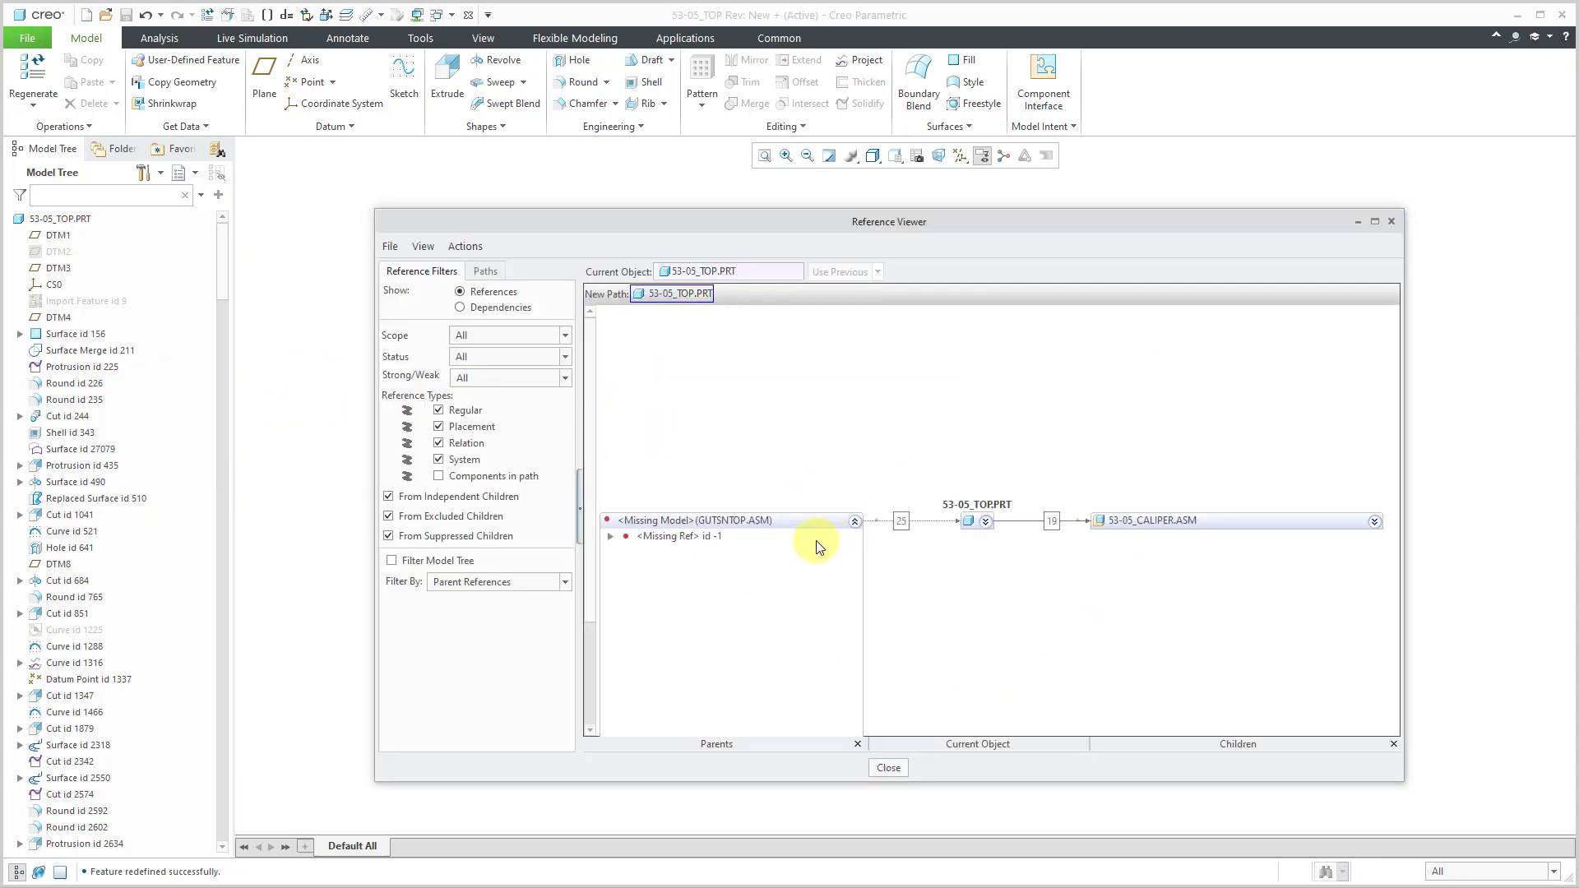
right_click(693, 540)
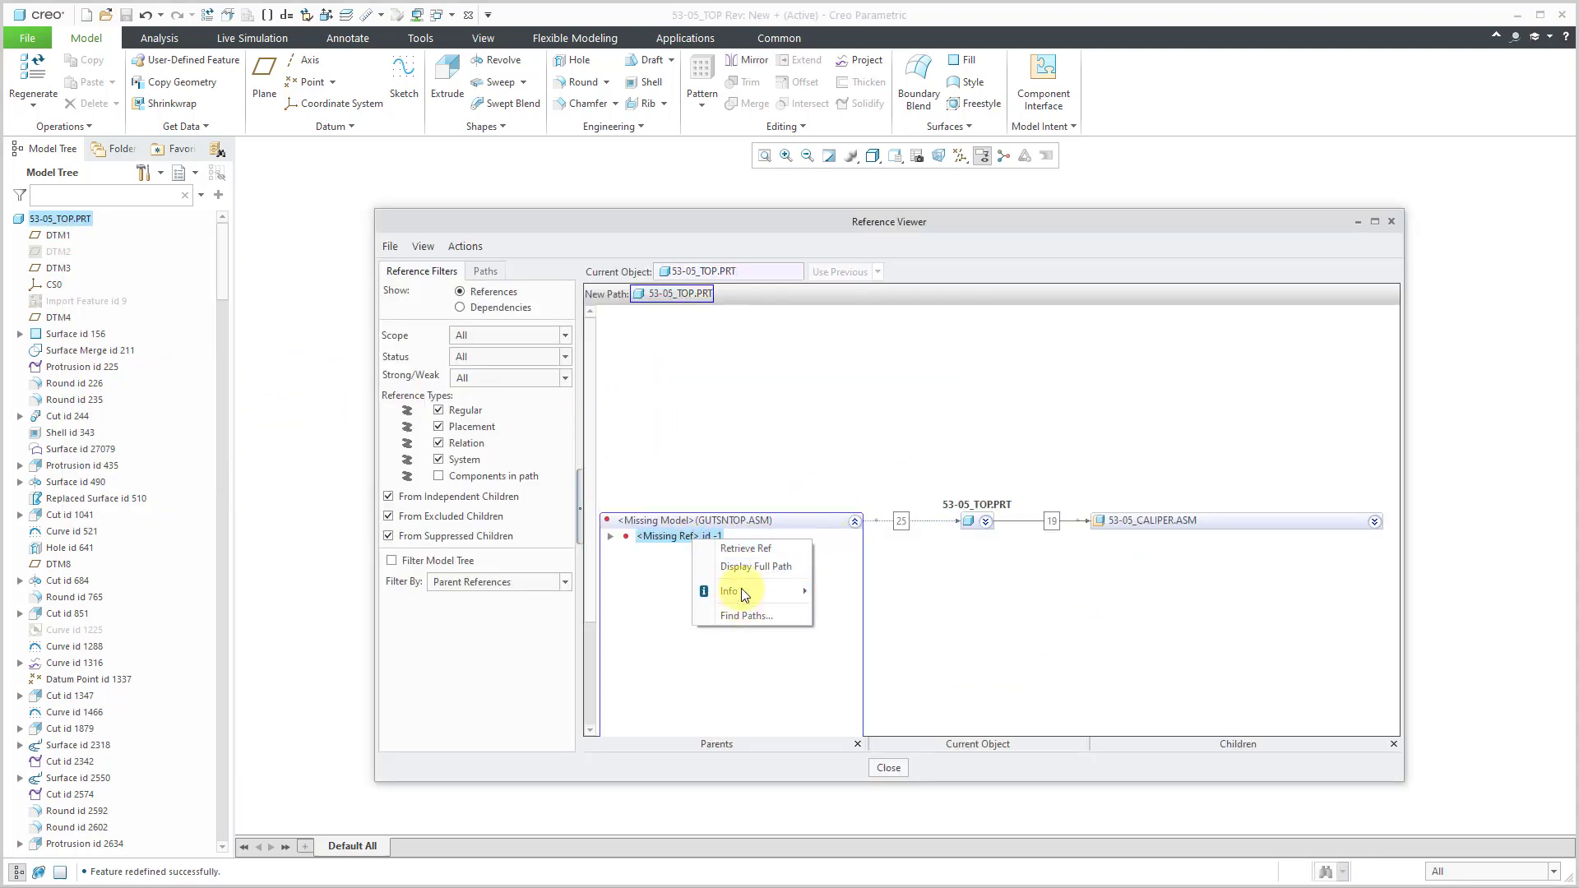
click(743, 567)
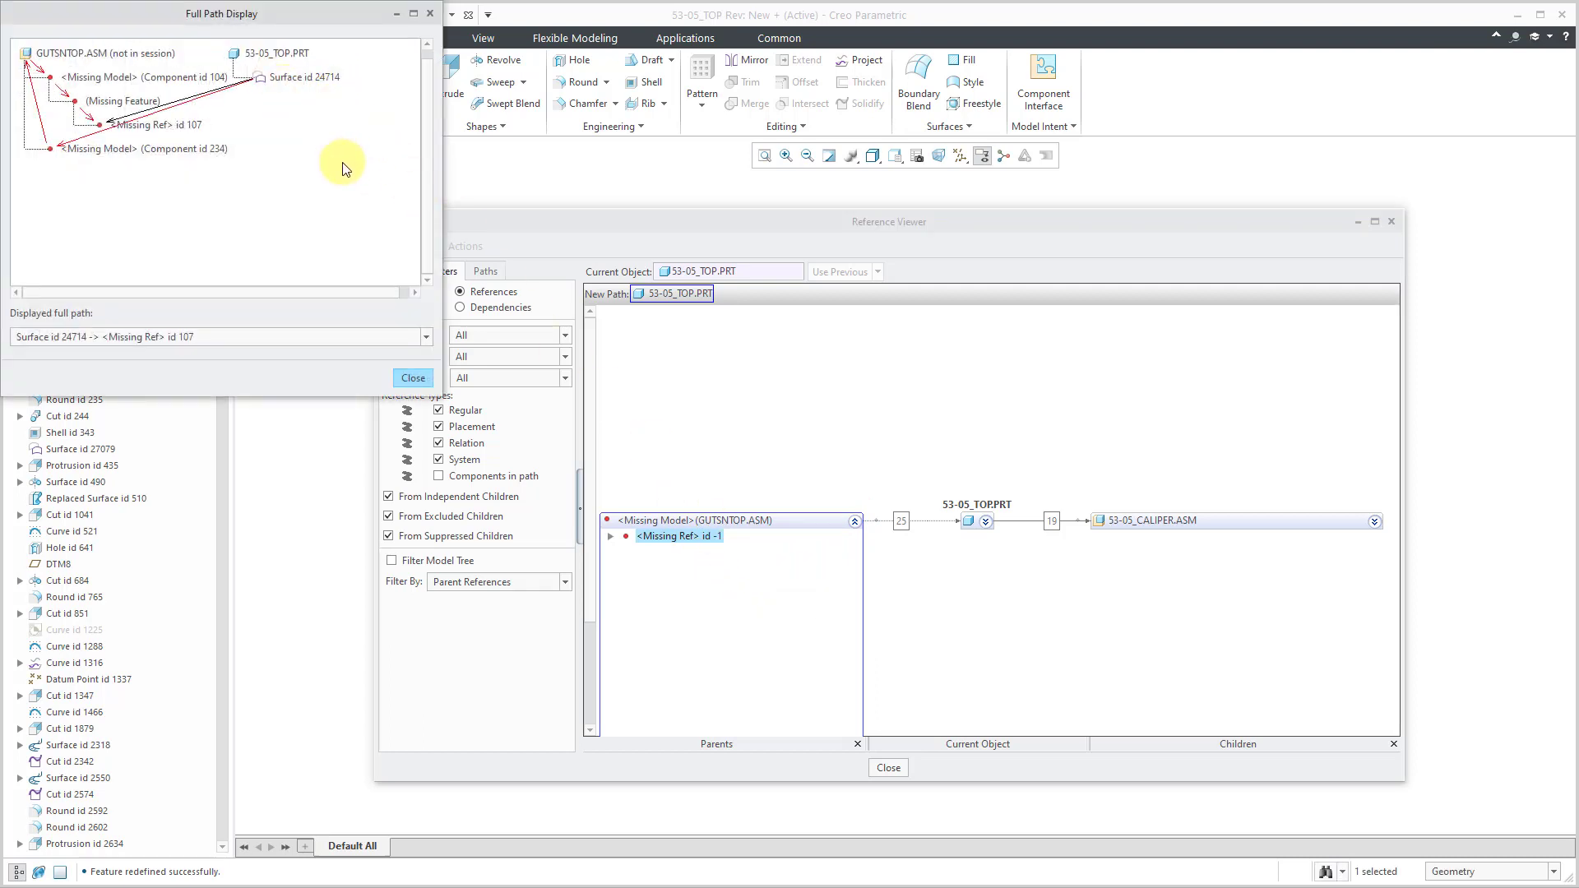
click(412, 379)
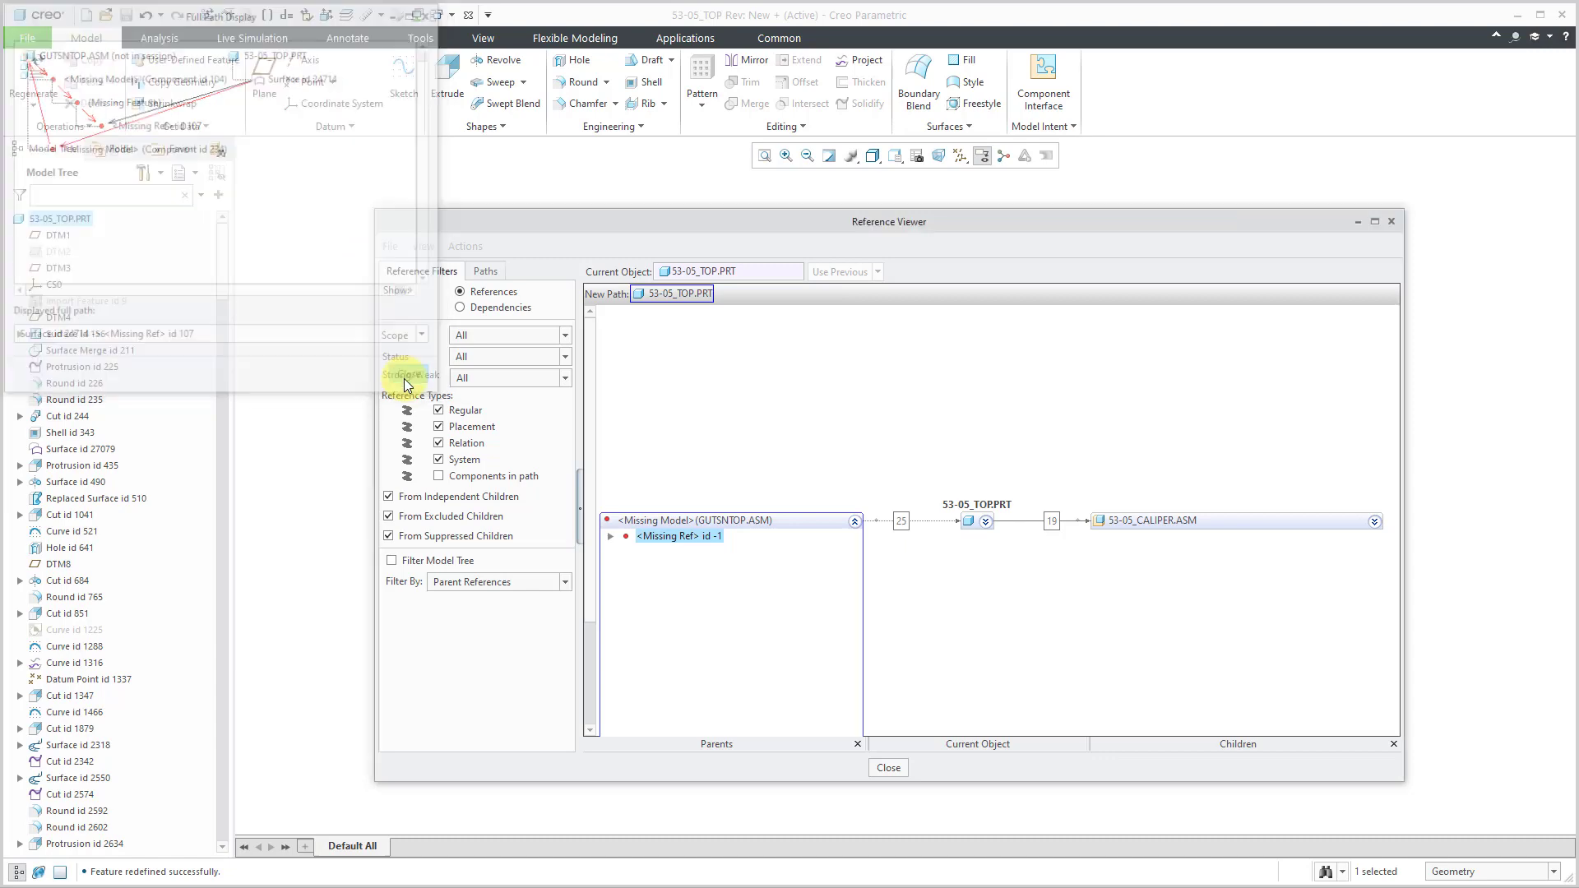
click(886, 767)
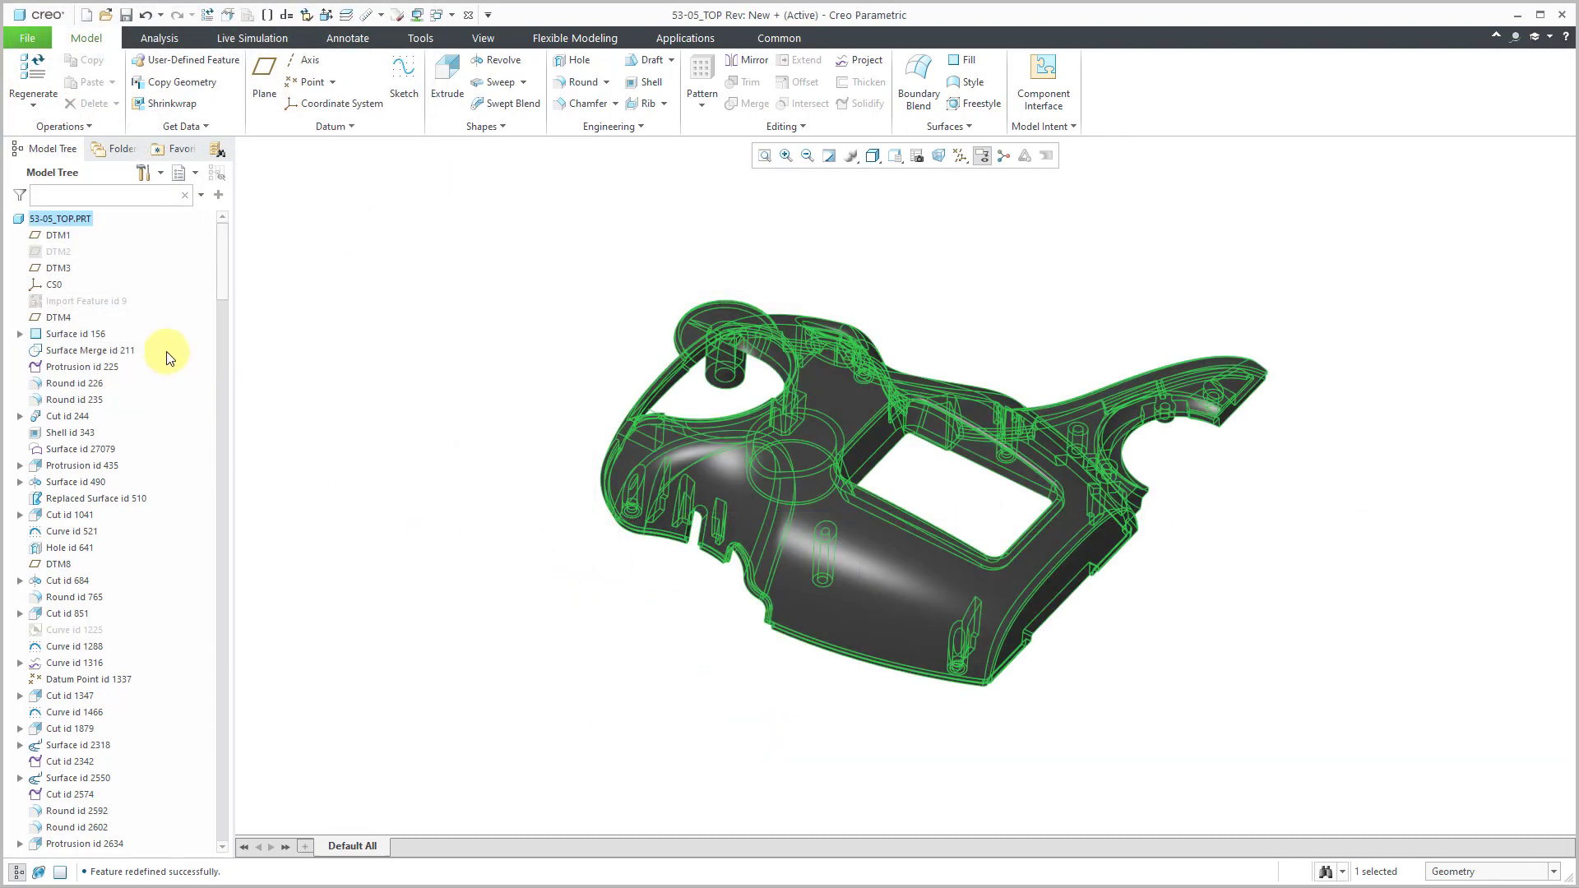
Step: Open the definition of copied Surface id 24714 to inspect its references, and cancel without changing it
drag(219, 251, 214, 751)
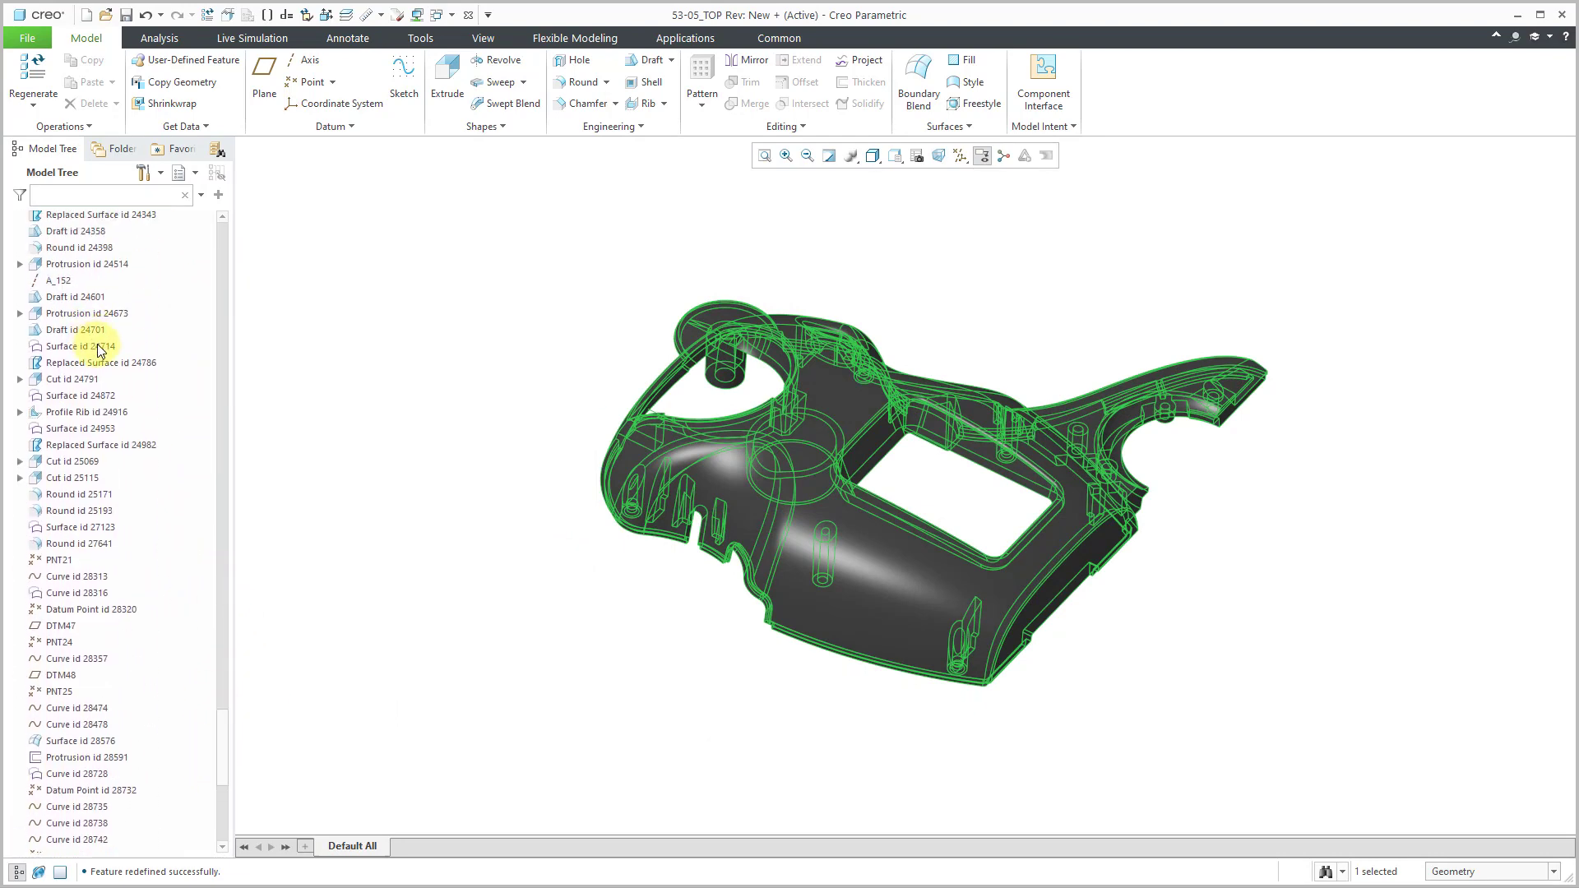
click(98, 347)
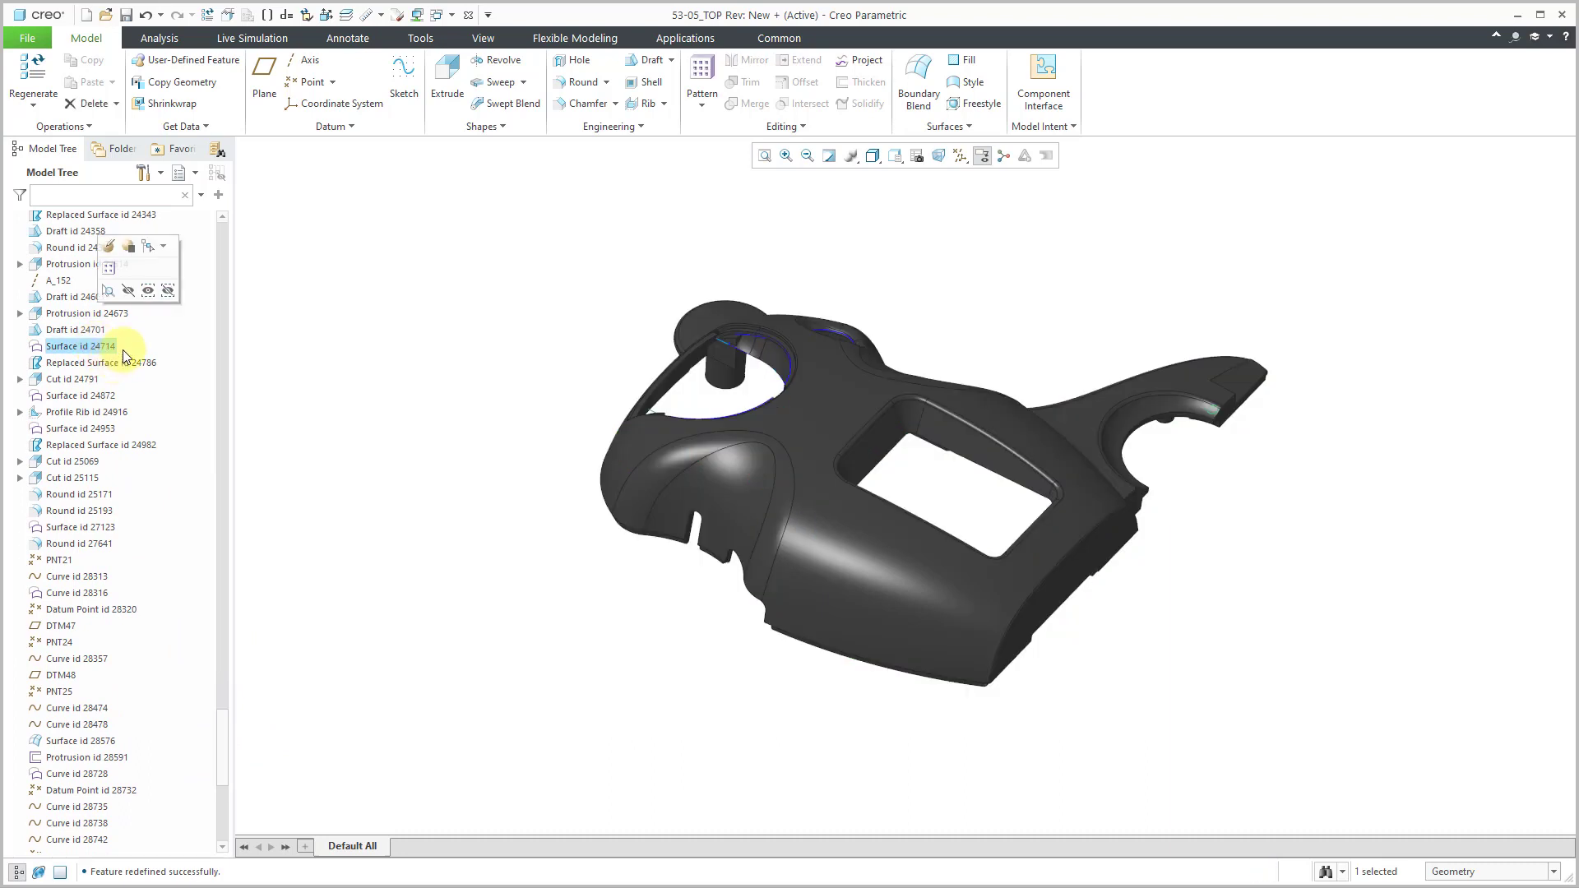
click(110, 250)
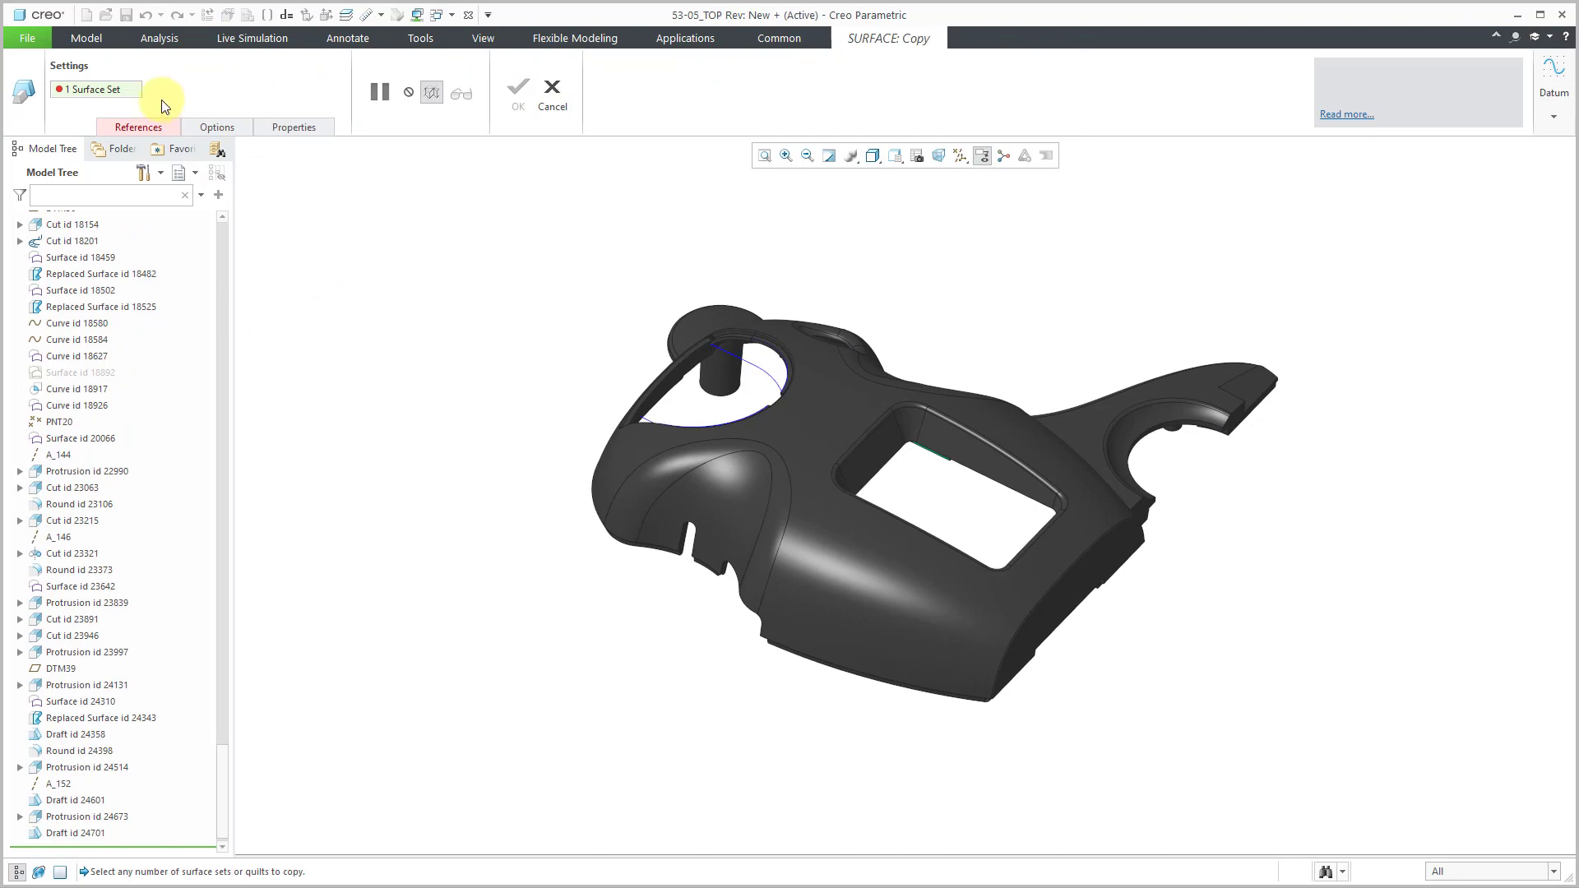
click(141, 128)
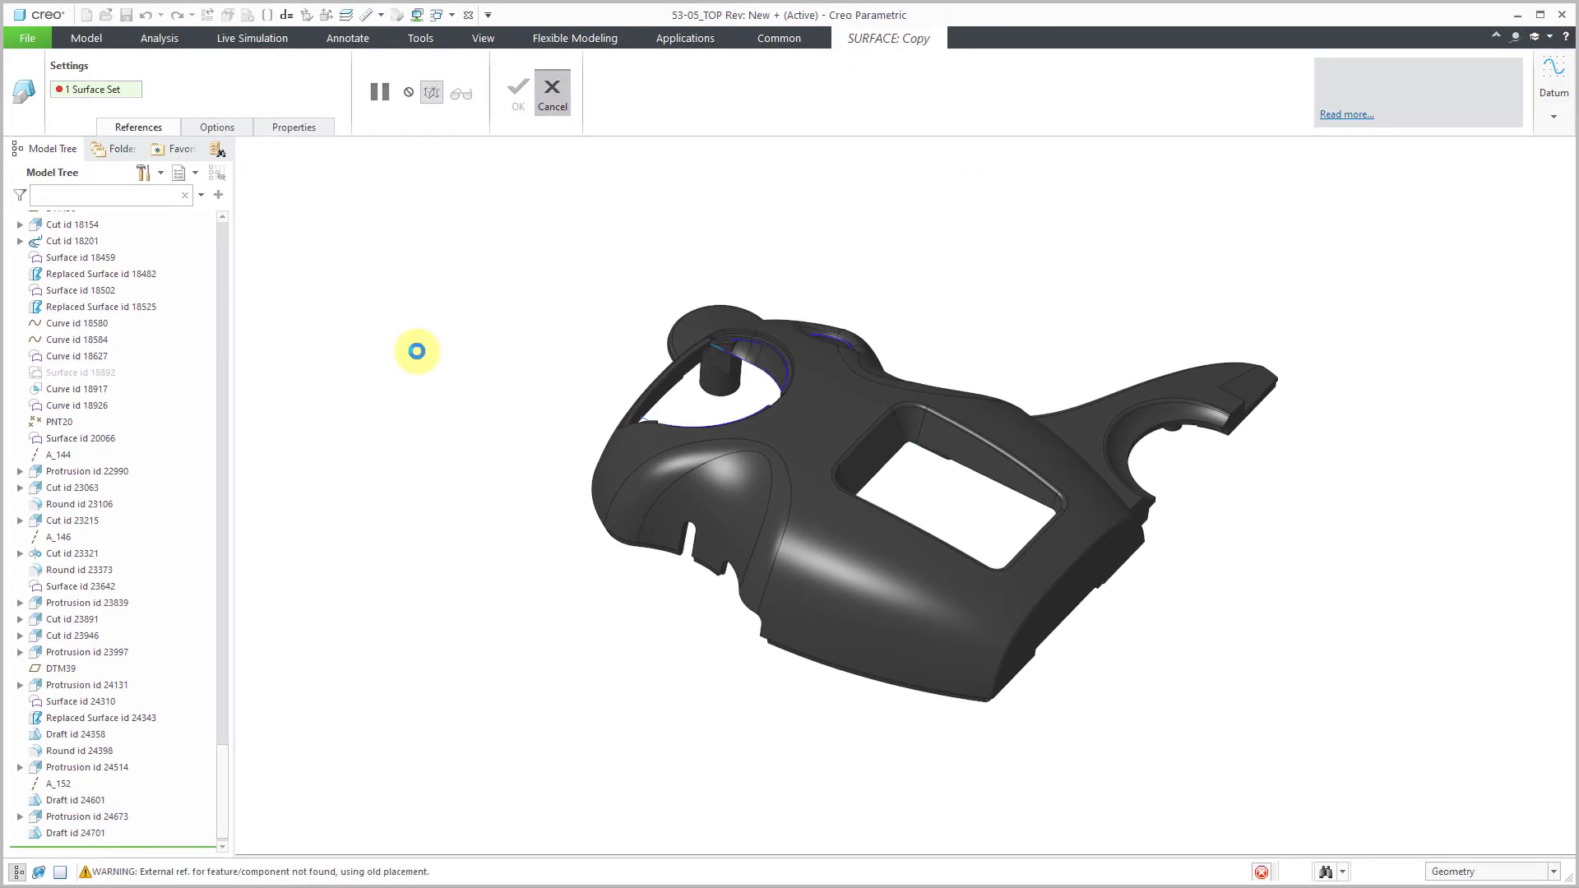
middle_click(417, 351)
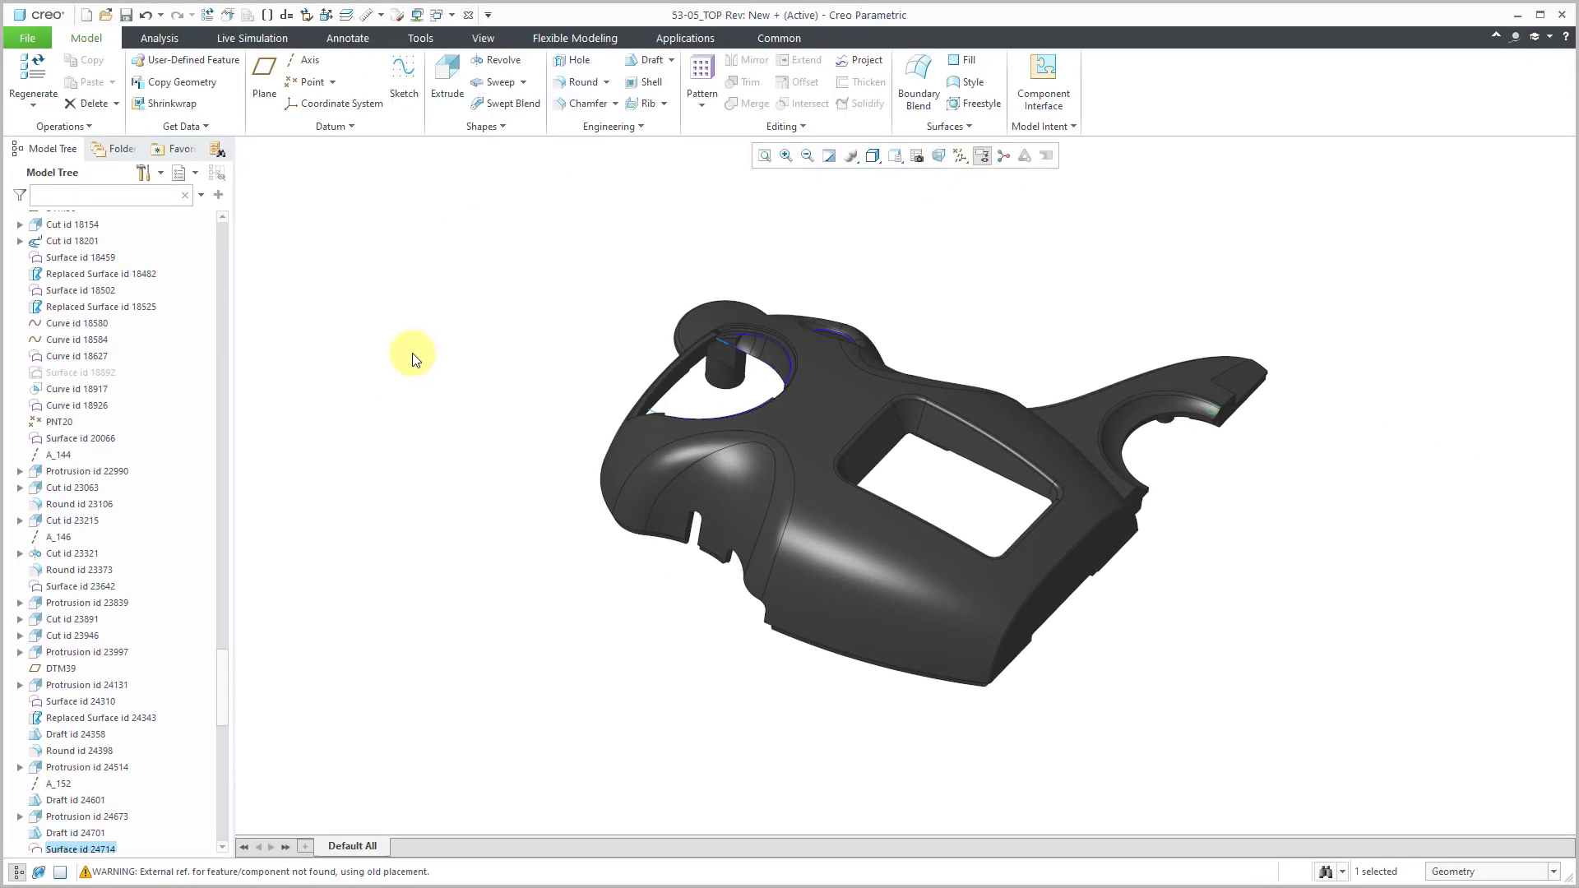
Step: Collapse Surface id 24714 into independent geometry using the Range of features option
drag(221, 669, 218, 706)
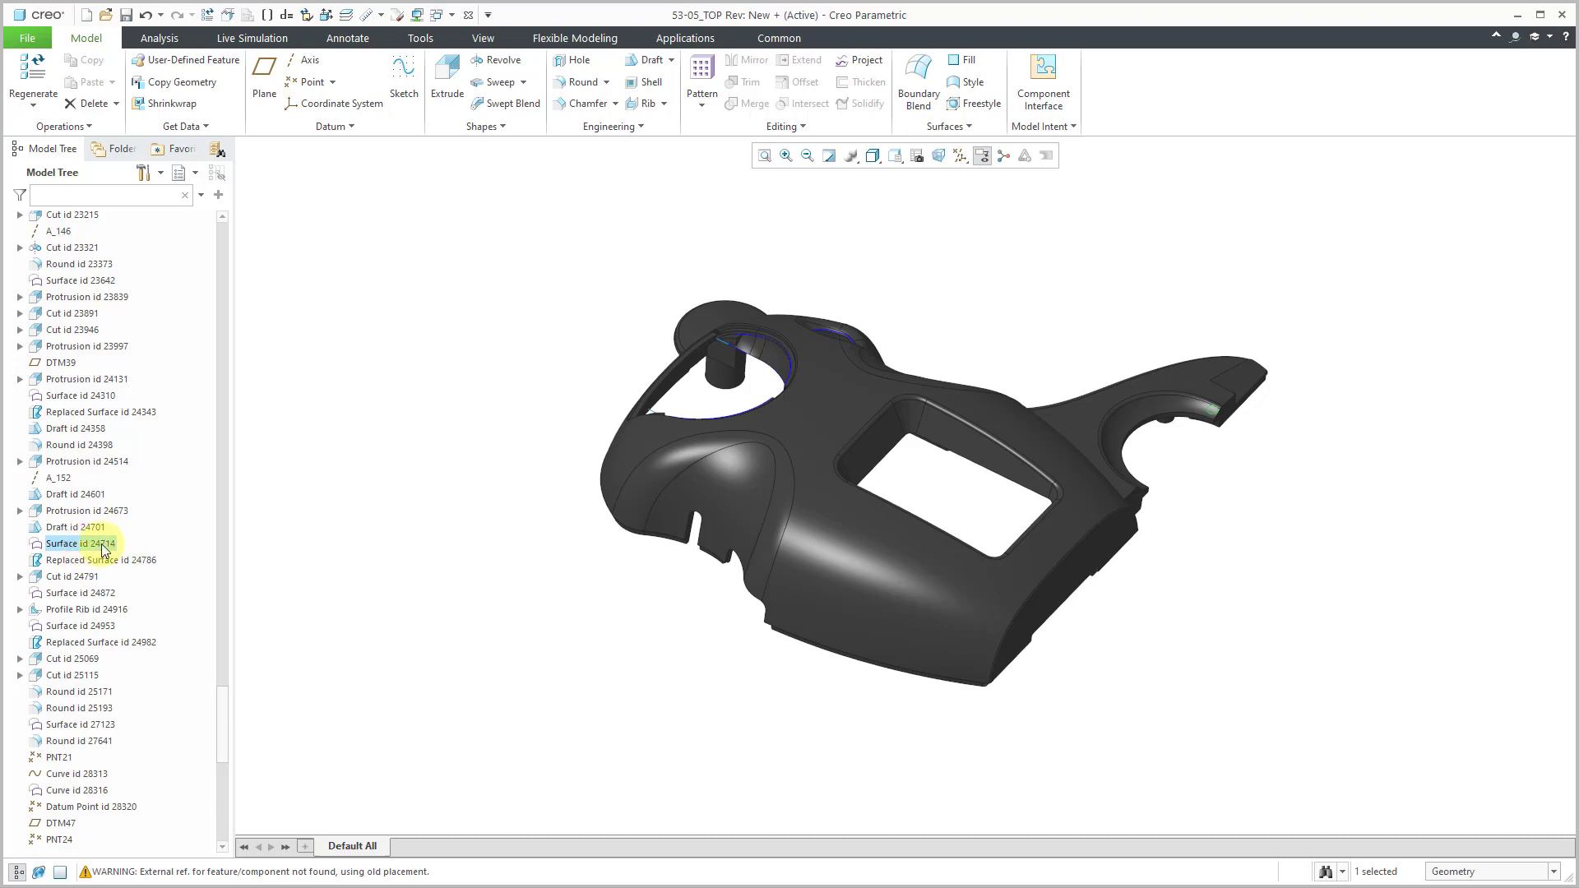
click(781, 128)
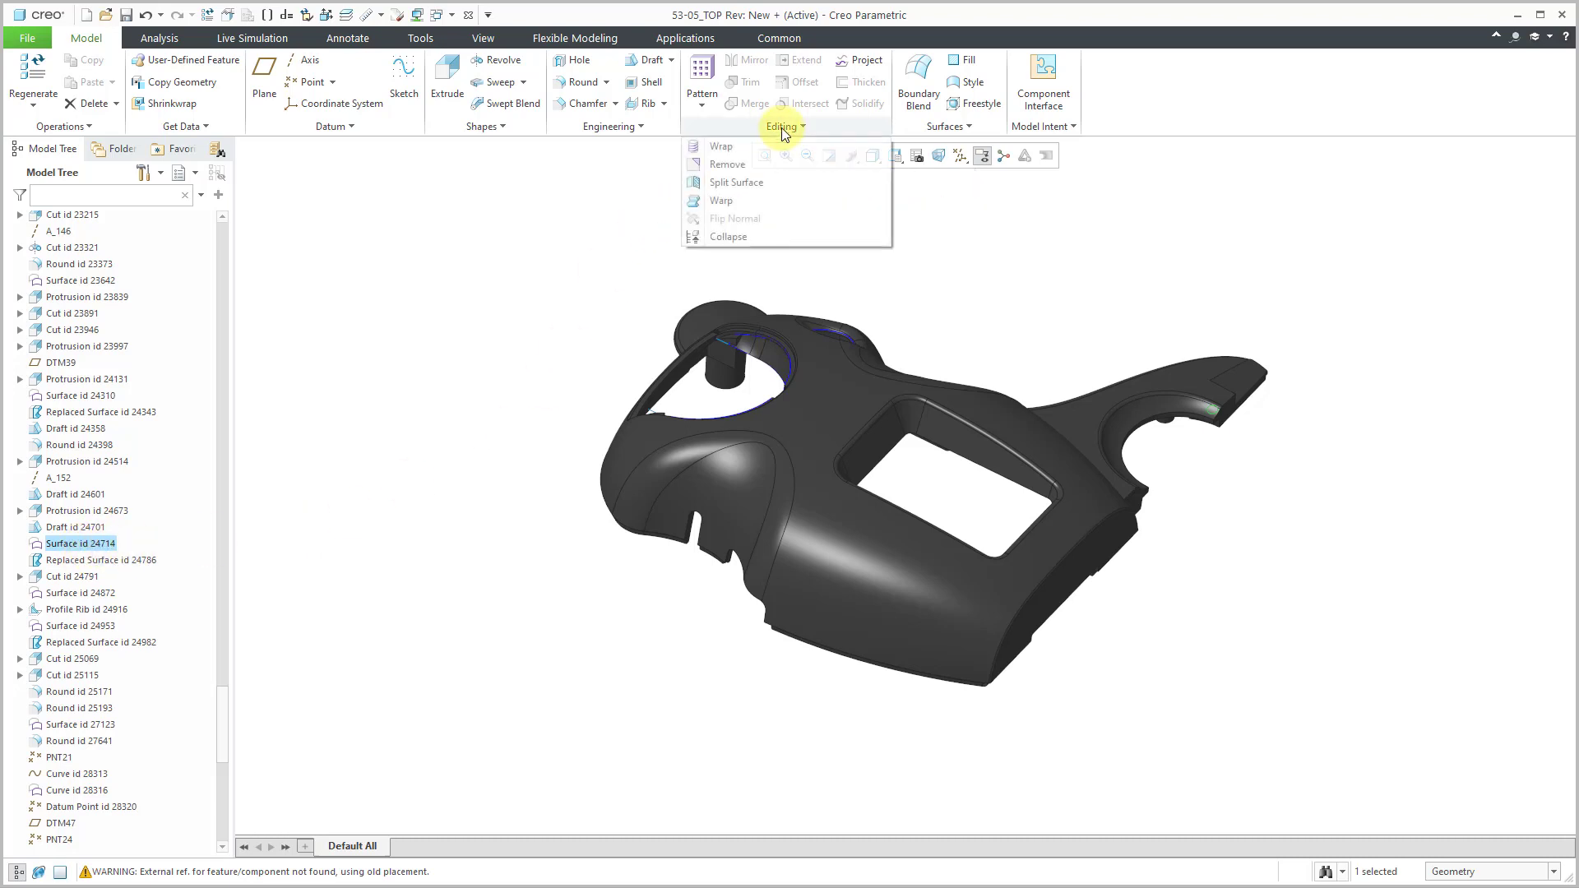
click(740, 239)
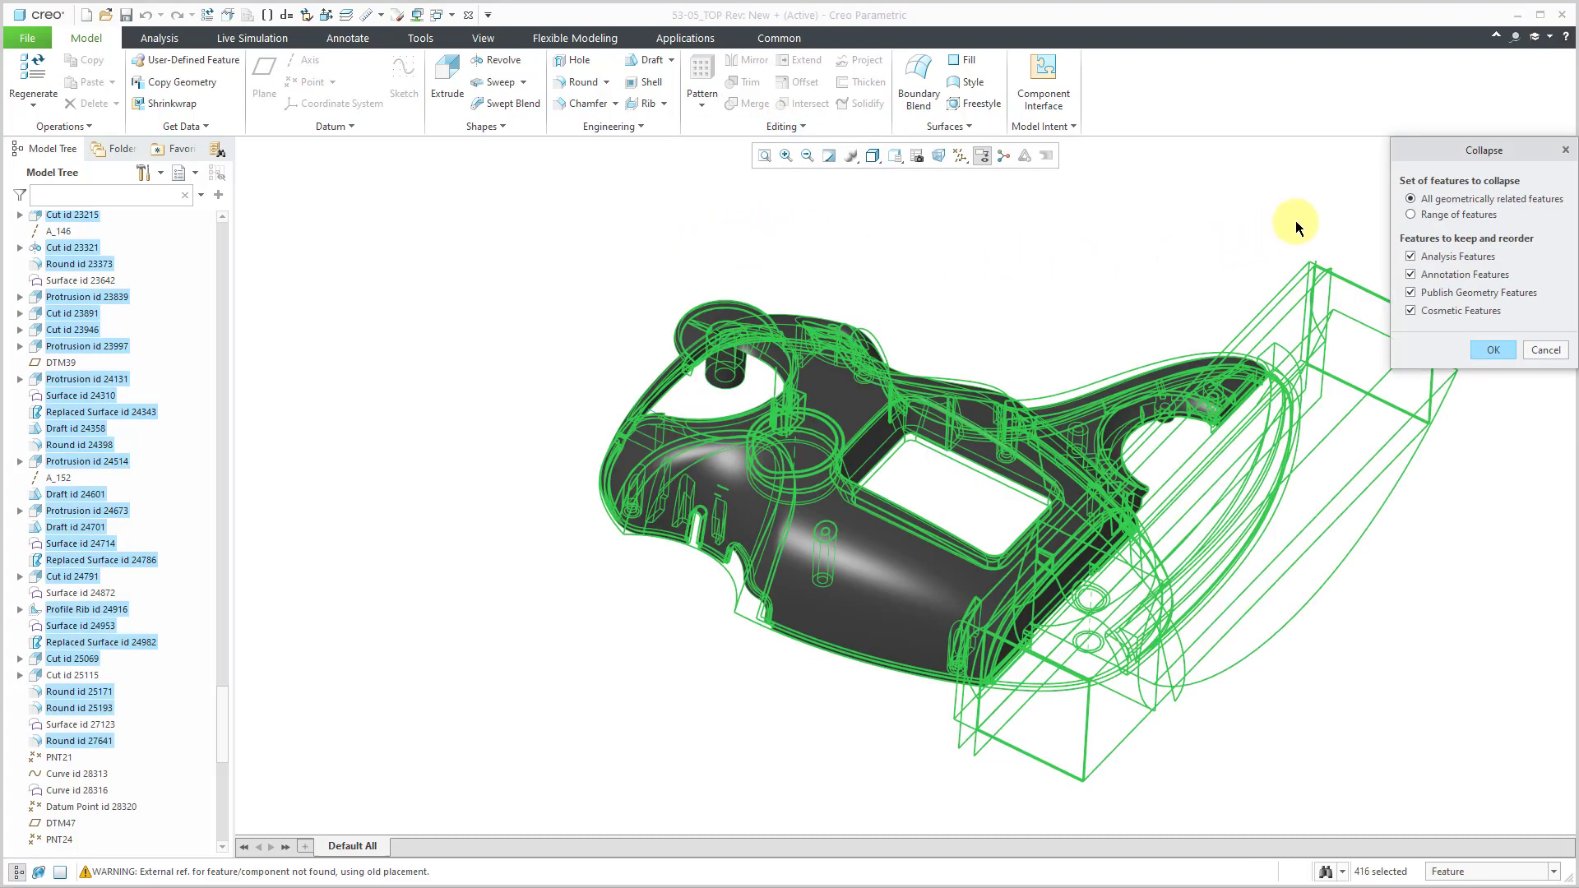
click(1444, 217)
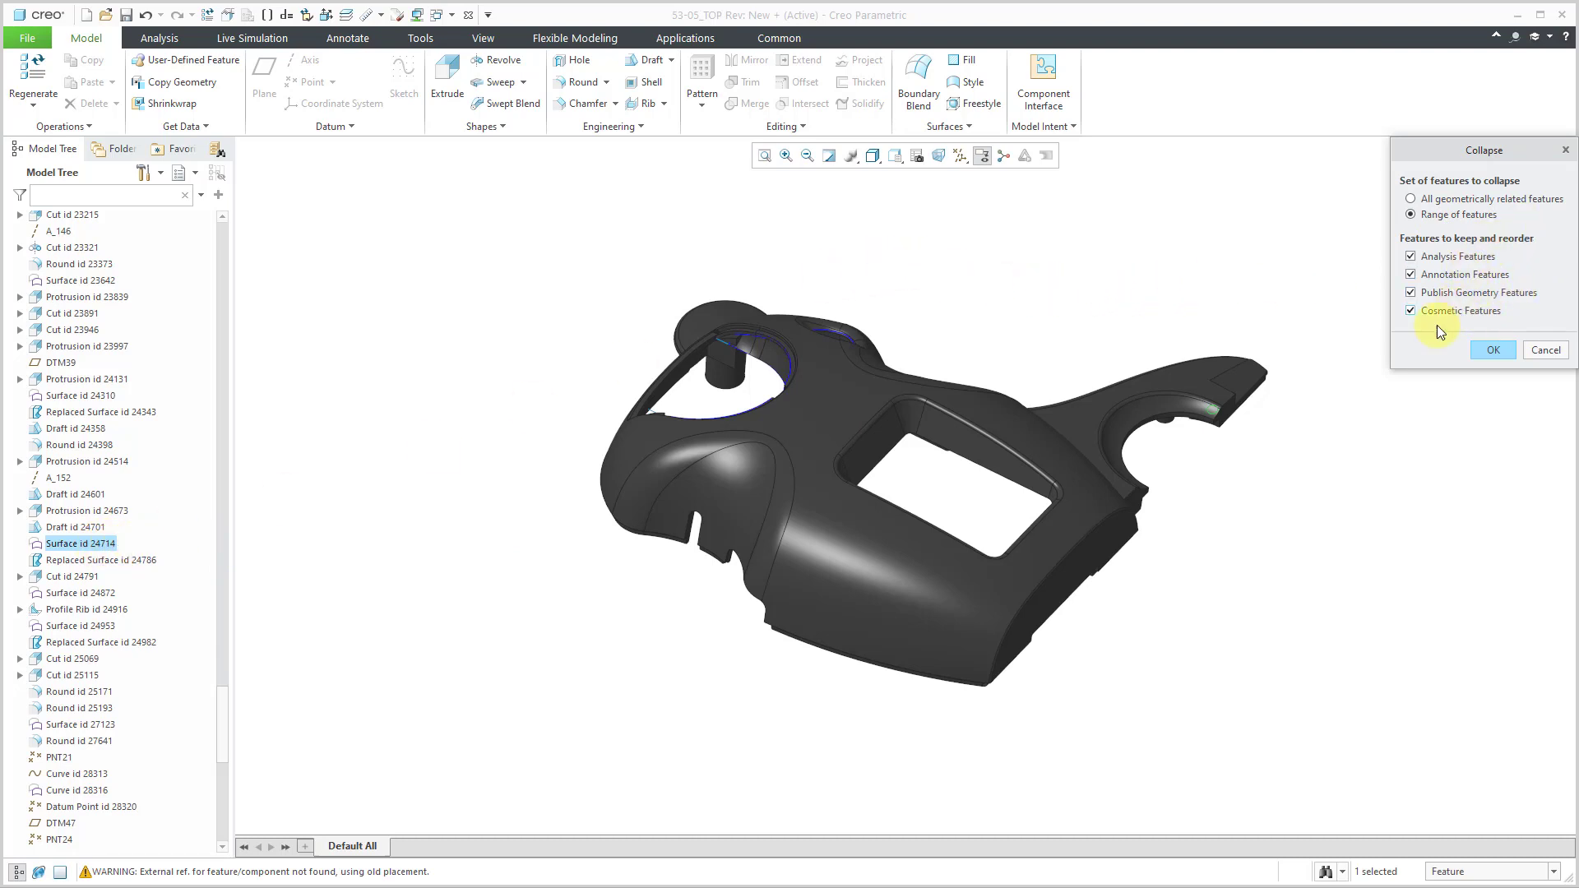
click(1493, 350)
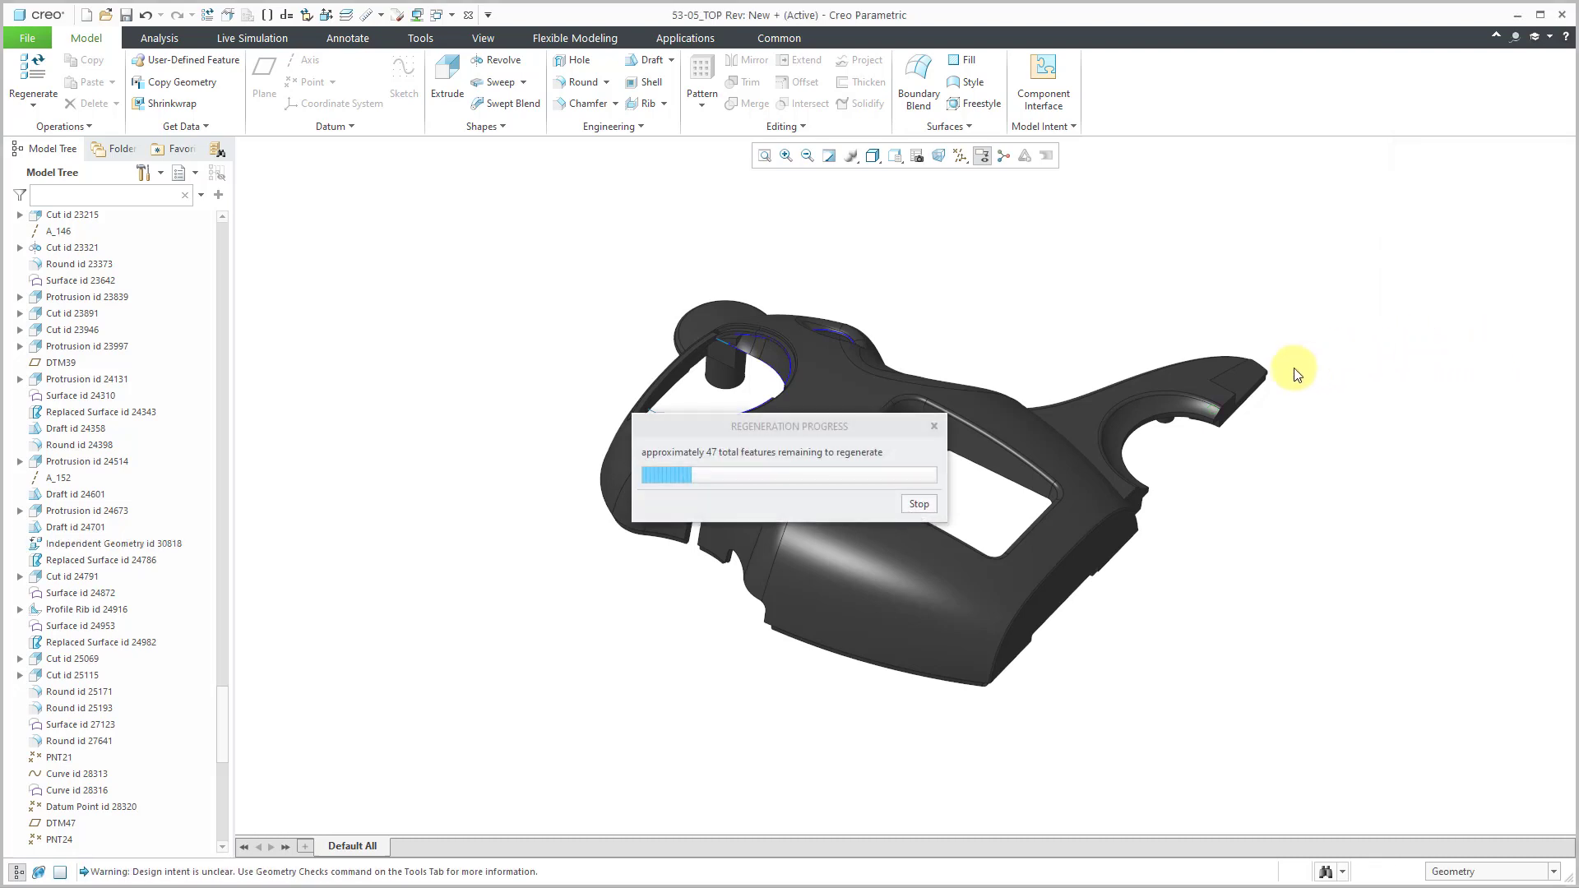
Step: Check the parents and children of the newly collapsed independent geometry feature in the Reference Viewer
click(142, 545)
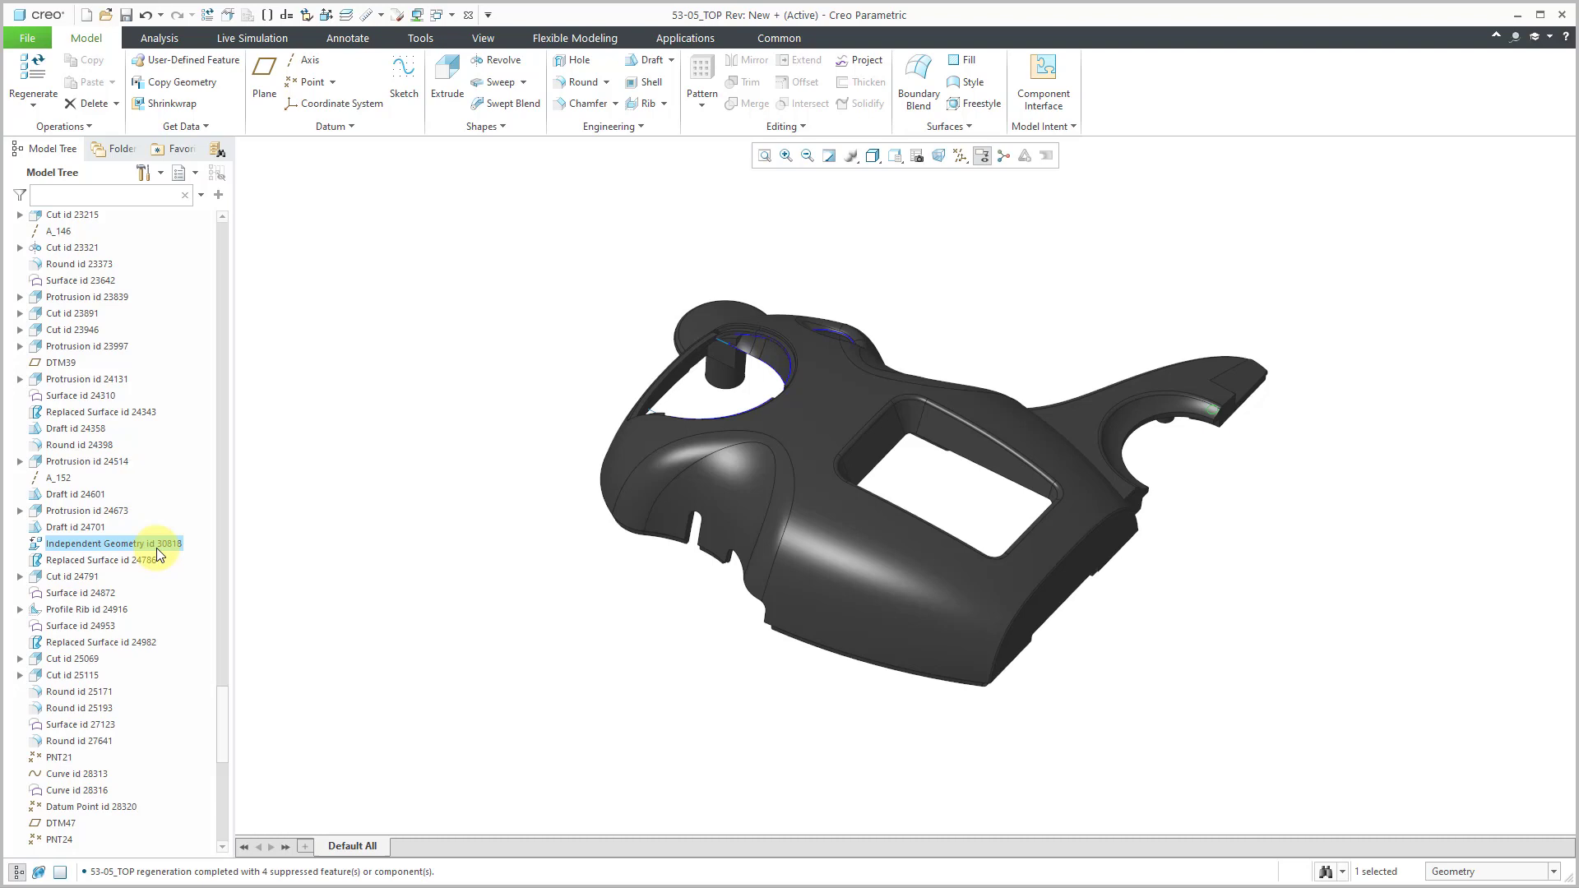
right_click(157, 548)
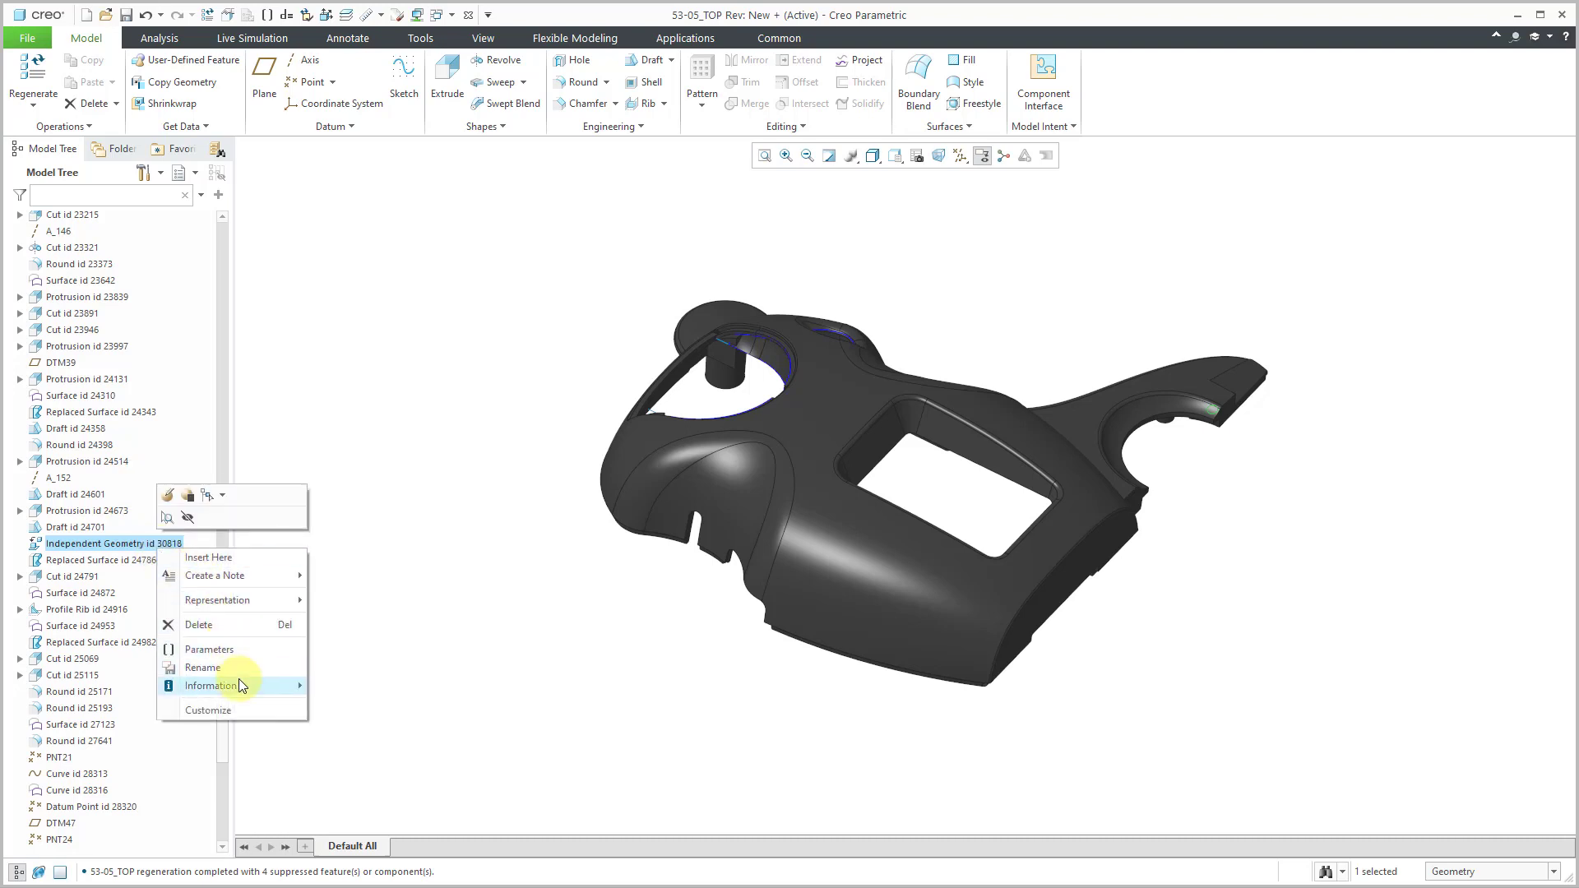
mouse_move(240, 683)
click(367, 722)
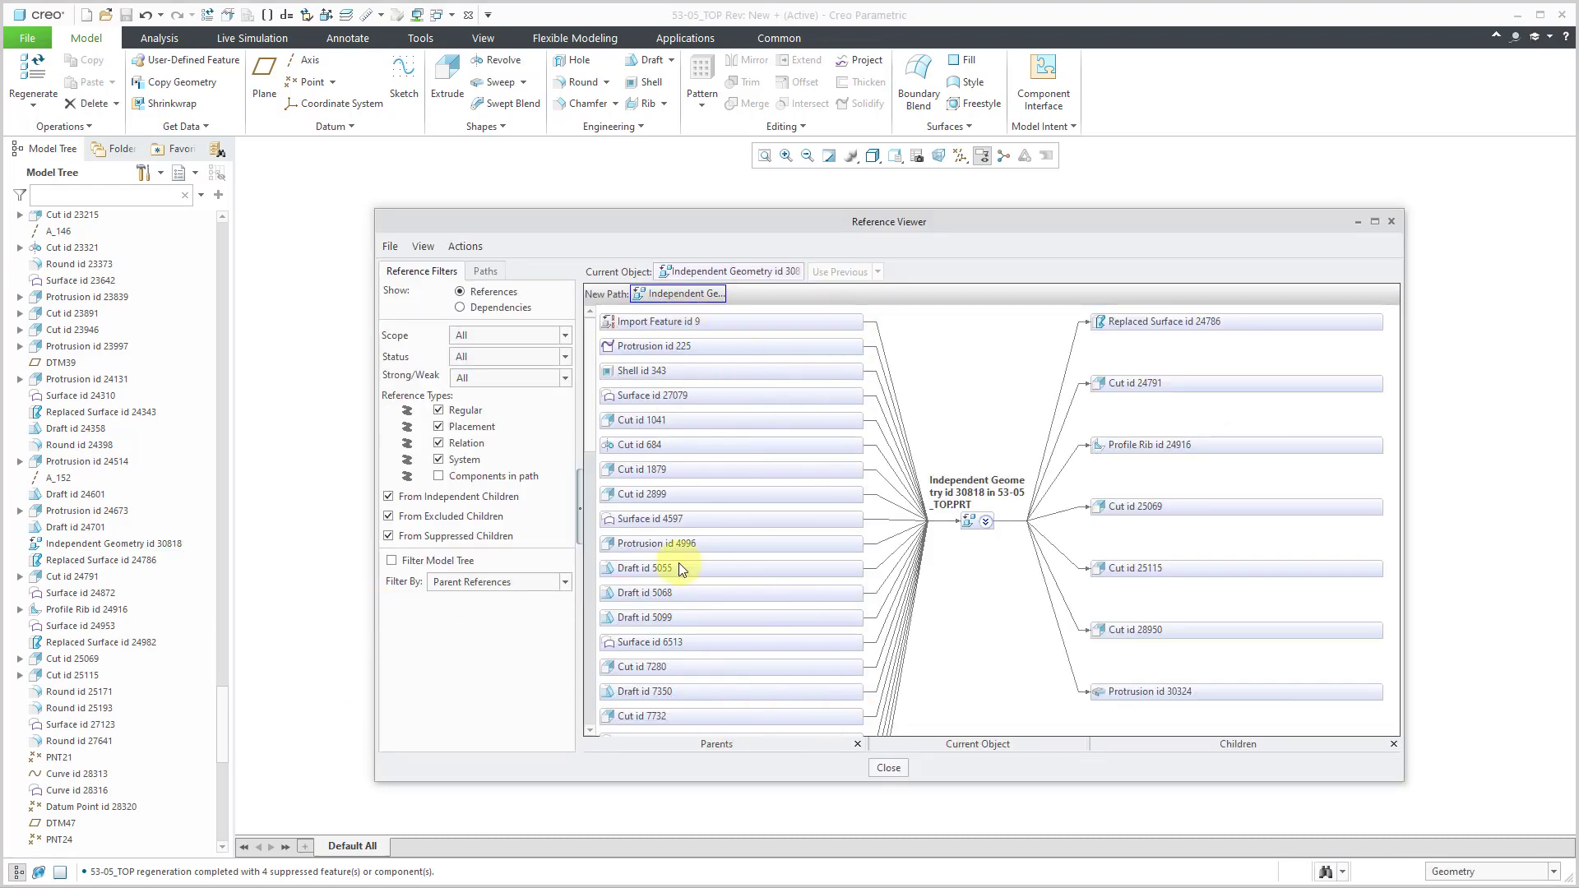
click(891, 771)
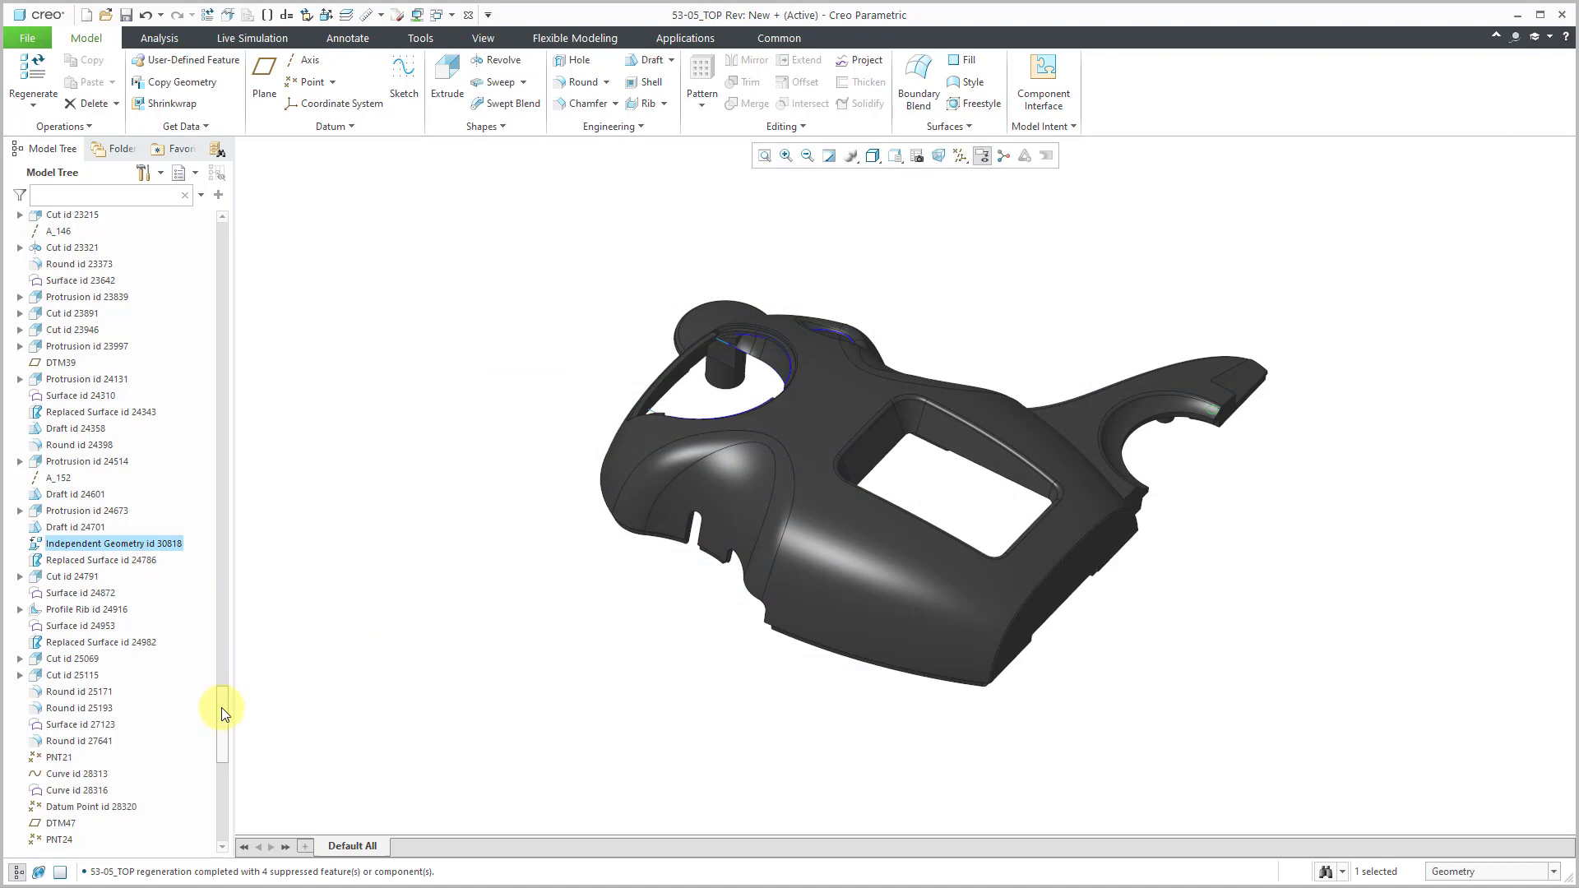
Step: Recheck 53-05_TOP.PRT in the Reference Viewer after the collapse and trace which feature holds the next missing GUTSNTOP.ASM reference
drag(220, 708, 245, 222)
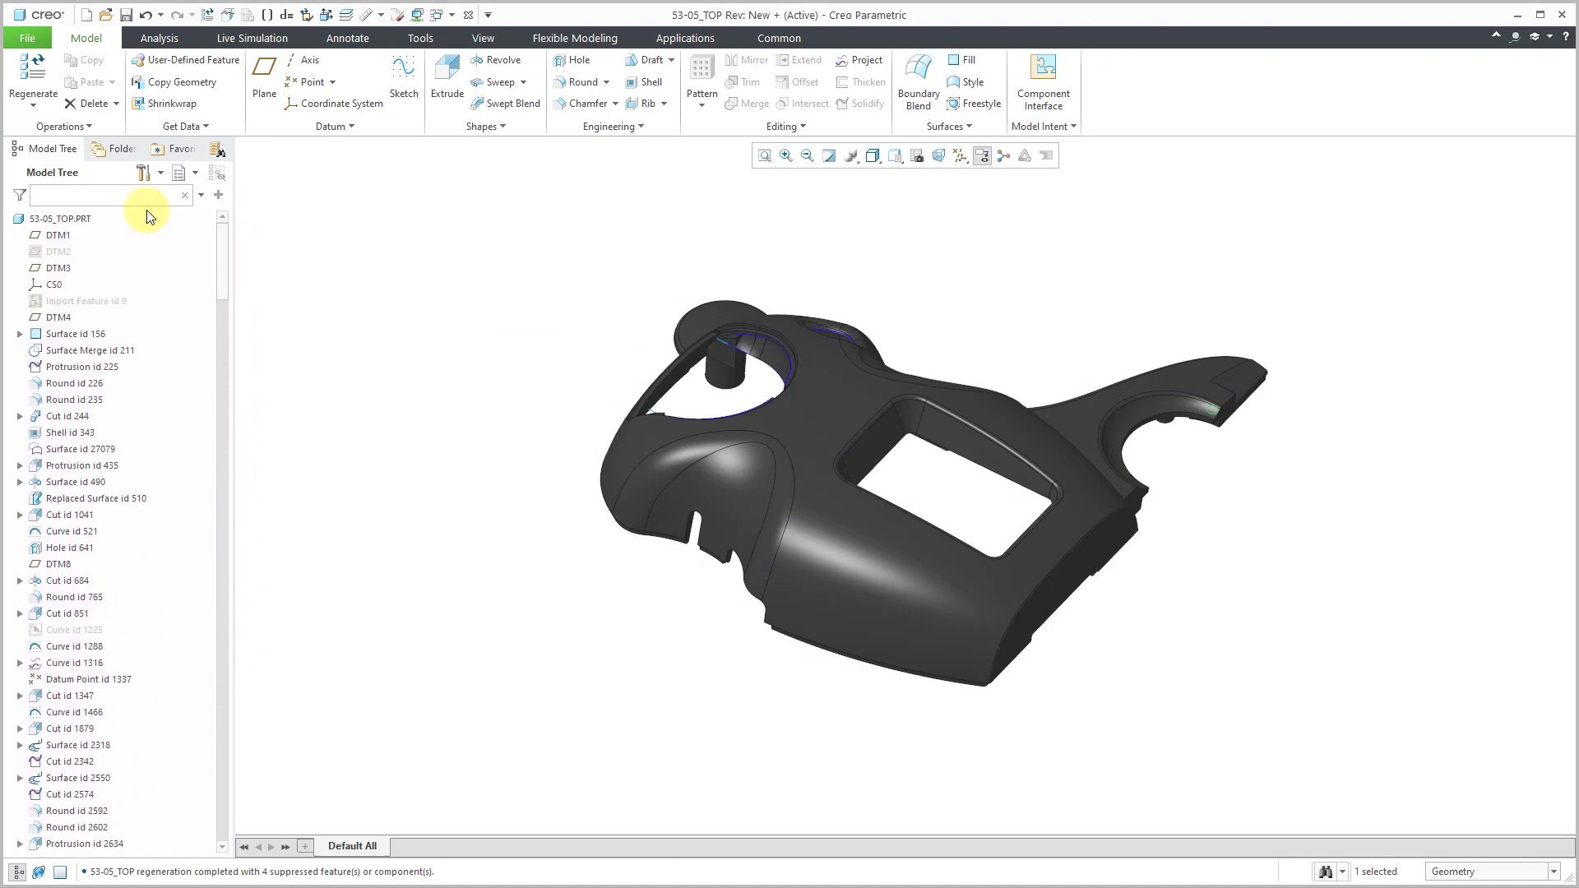
click(71, 221)
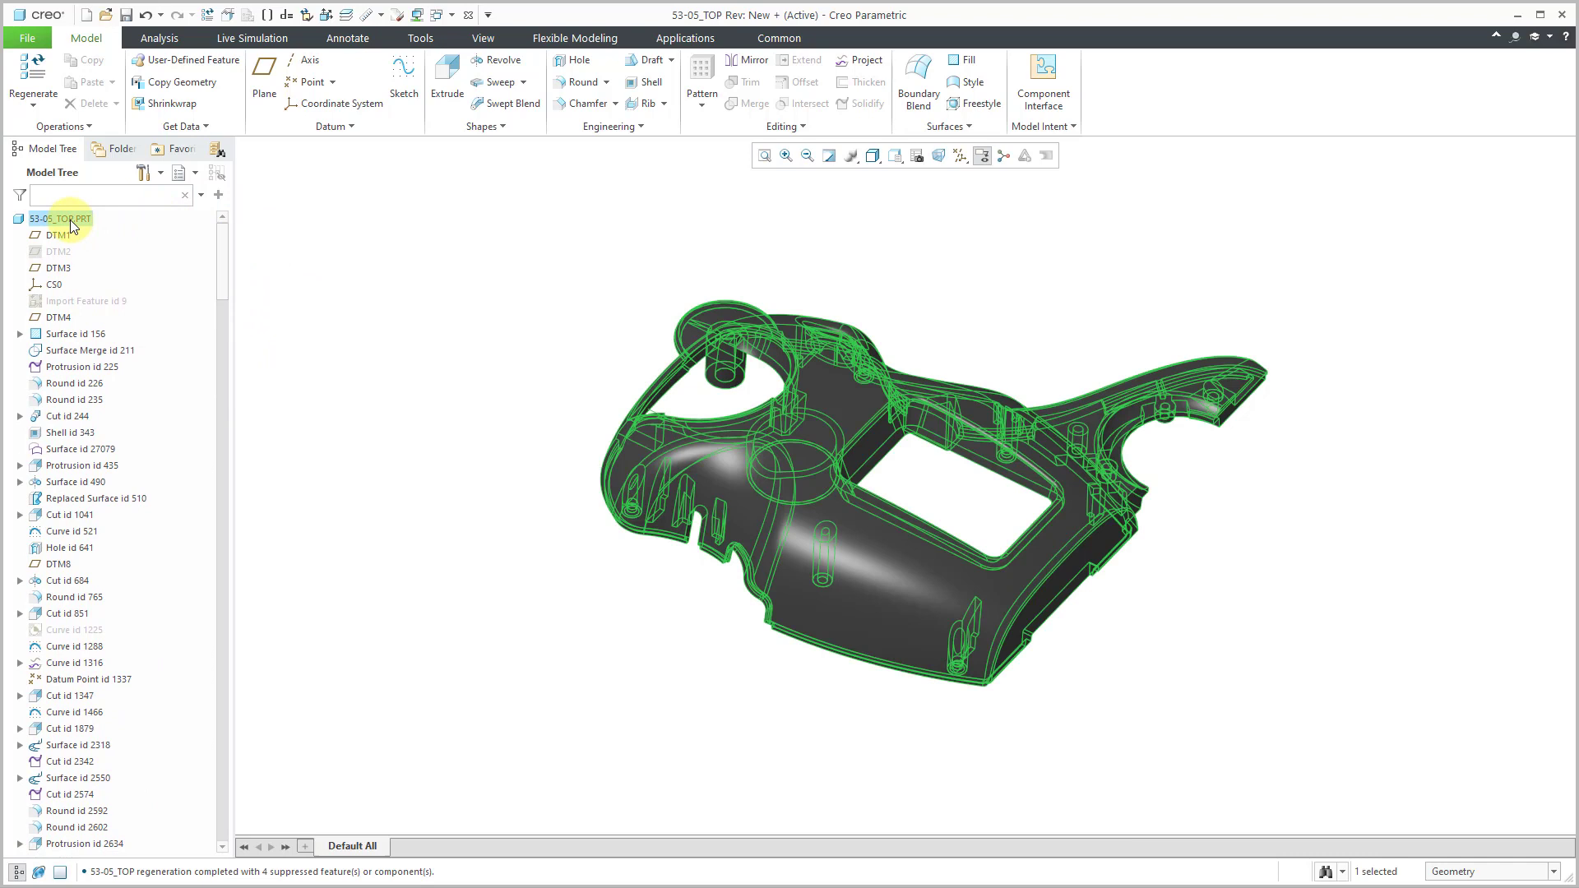
right_click(71, 219)
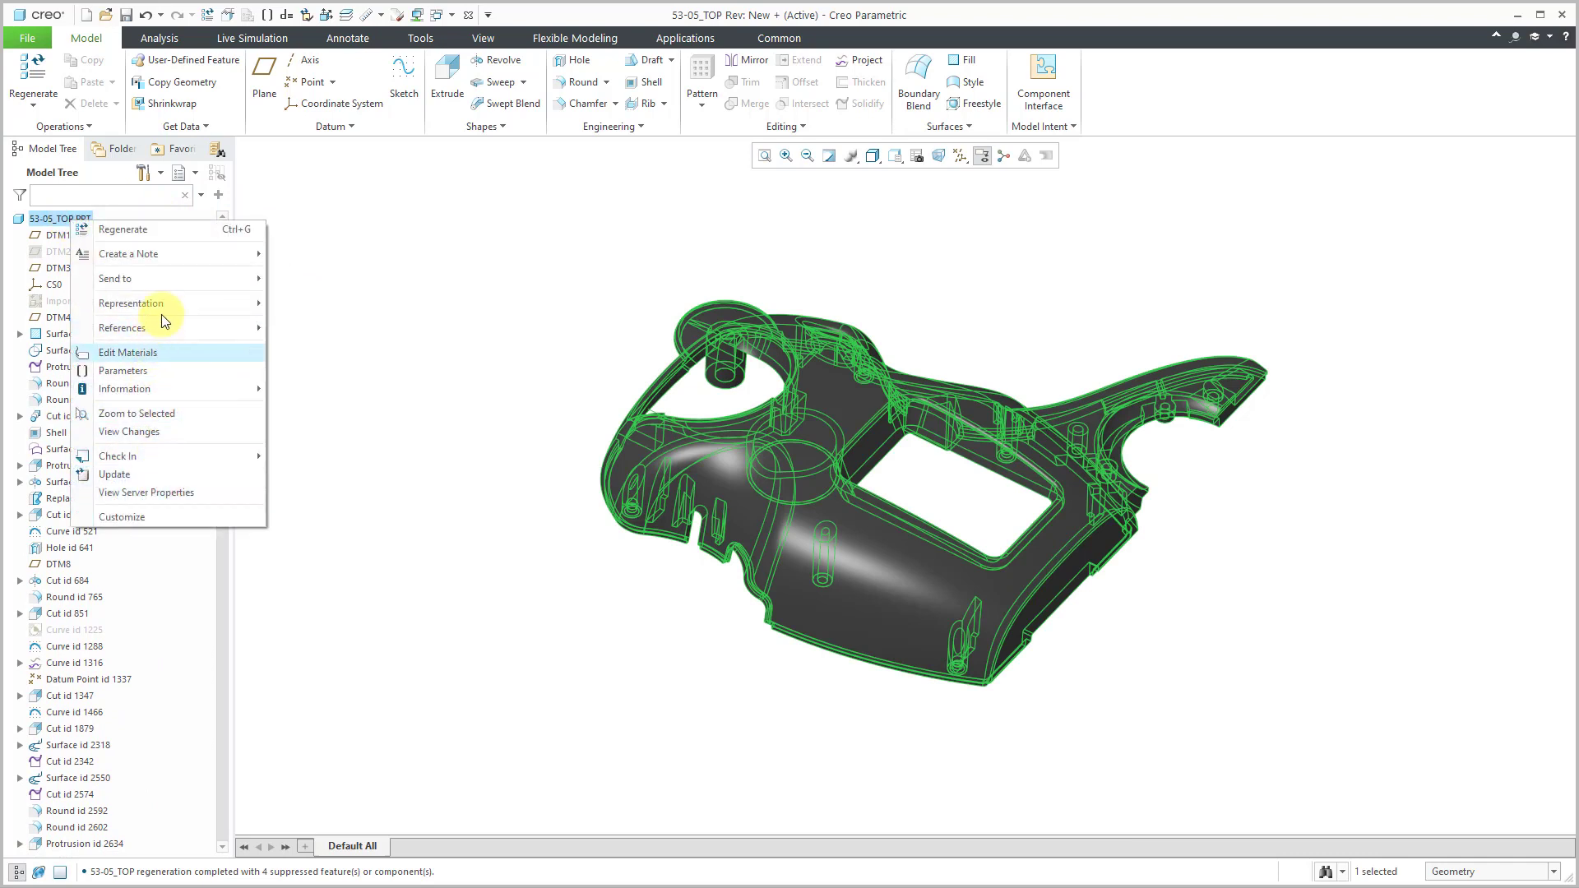
mouse_move(159, 395)
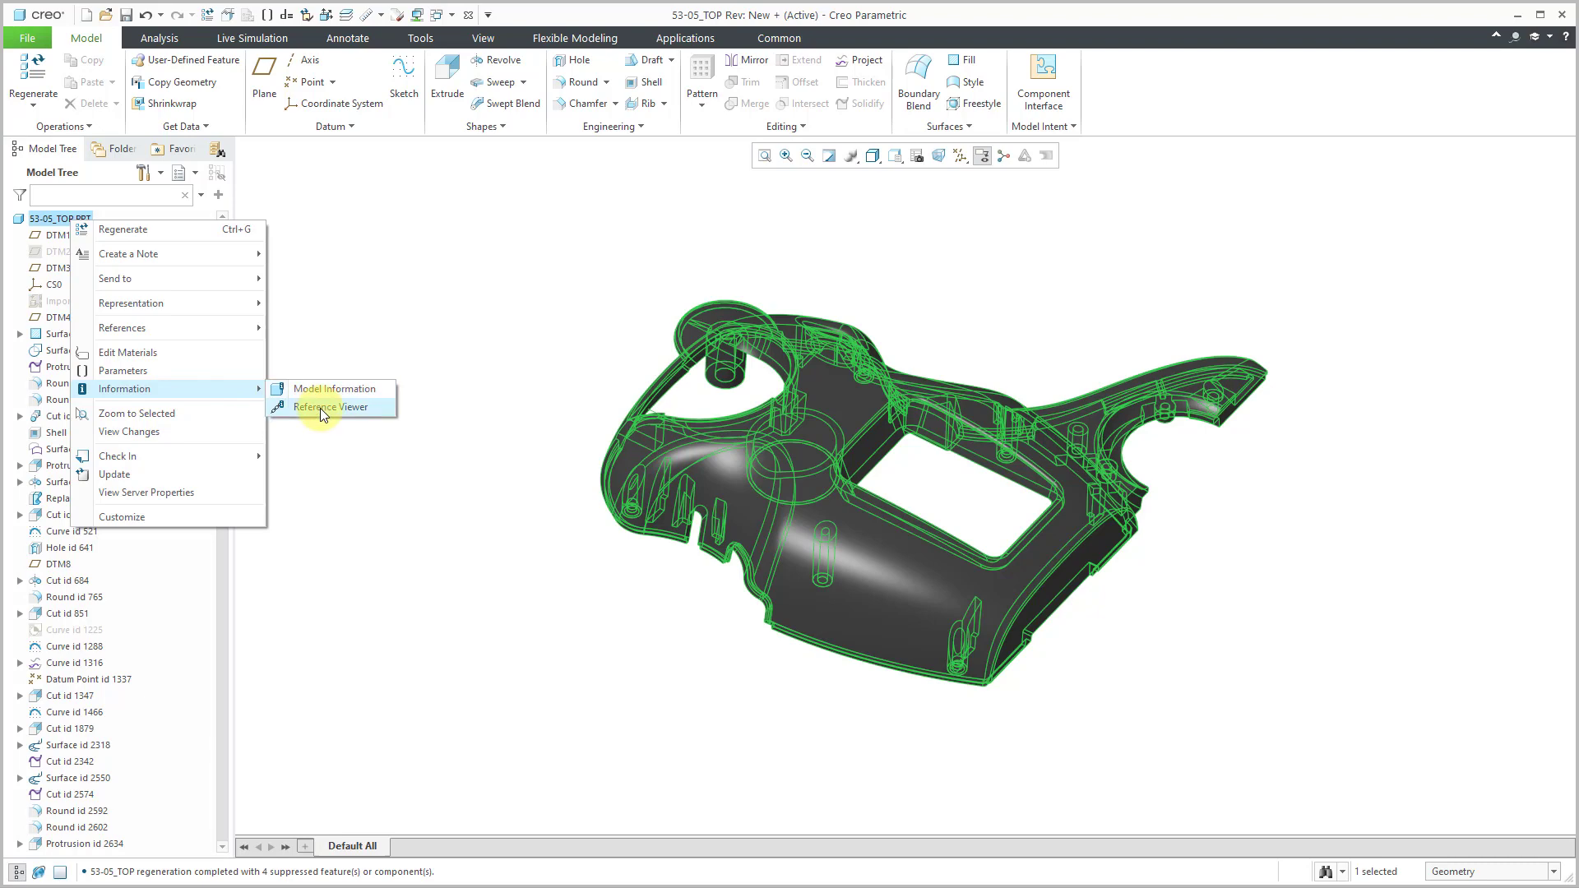
click(313, 407)
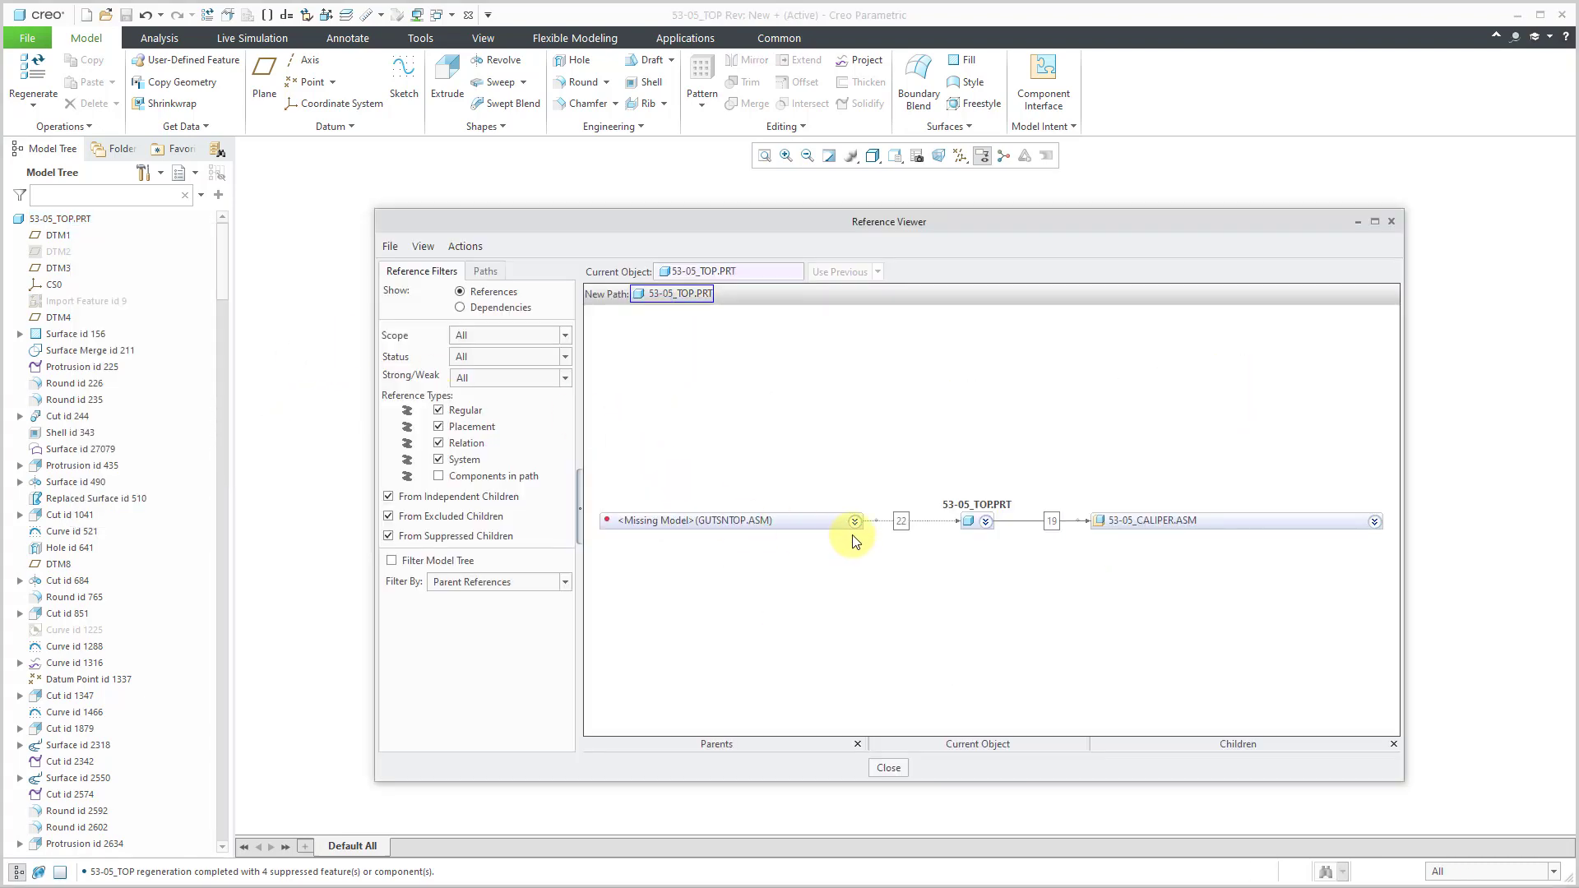
click(855, 521)
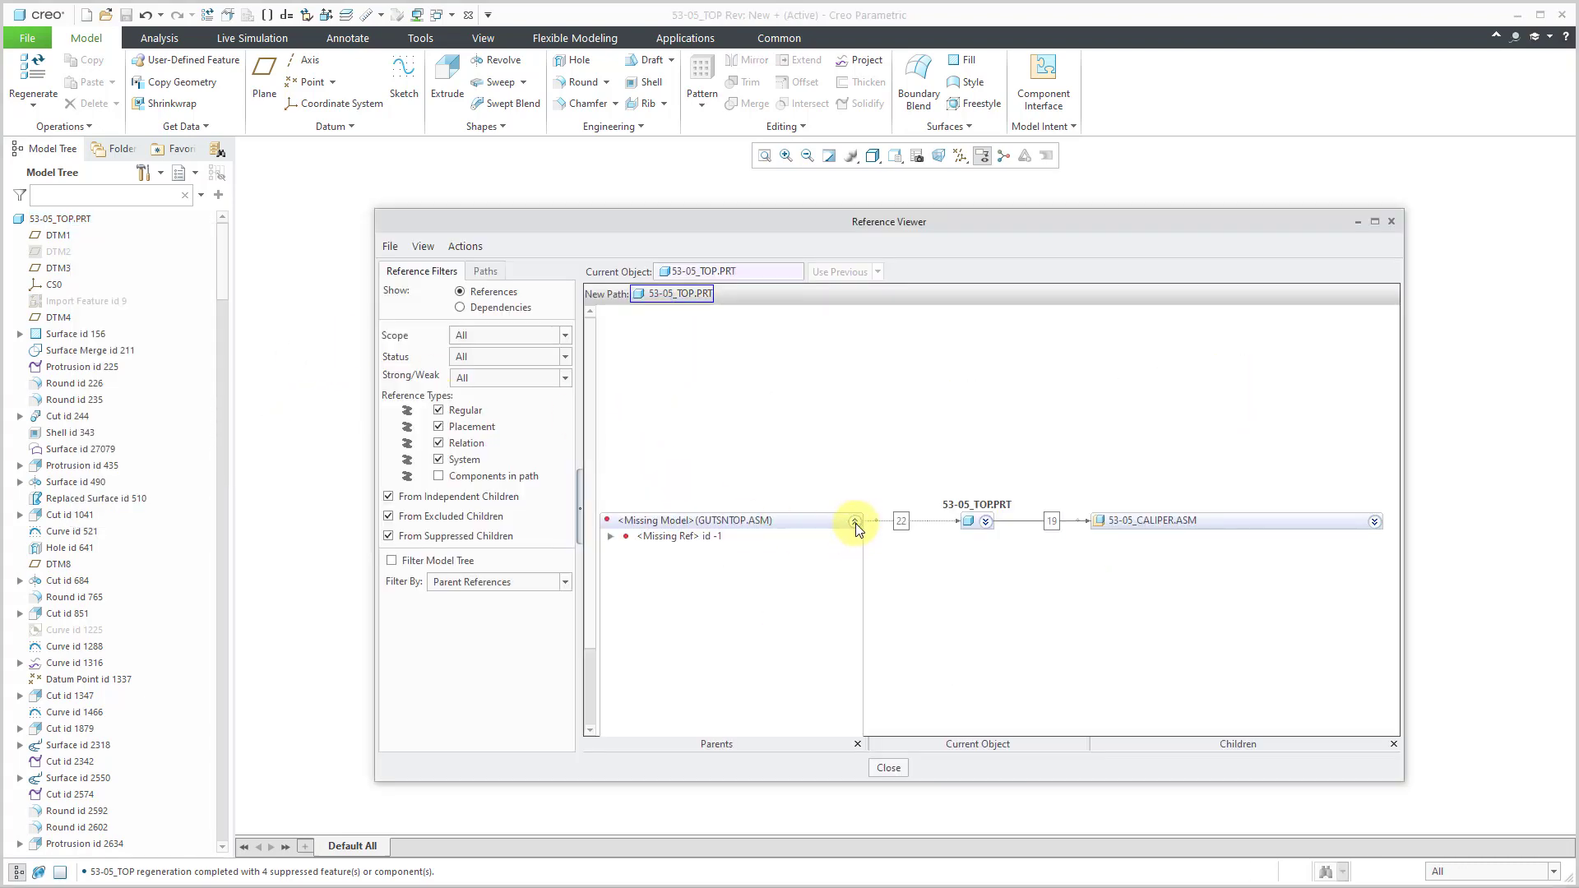
right_click(711, 541)
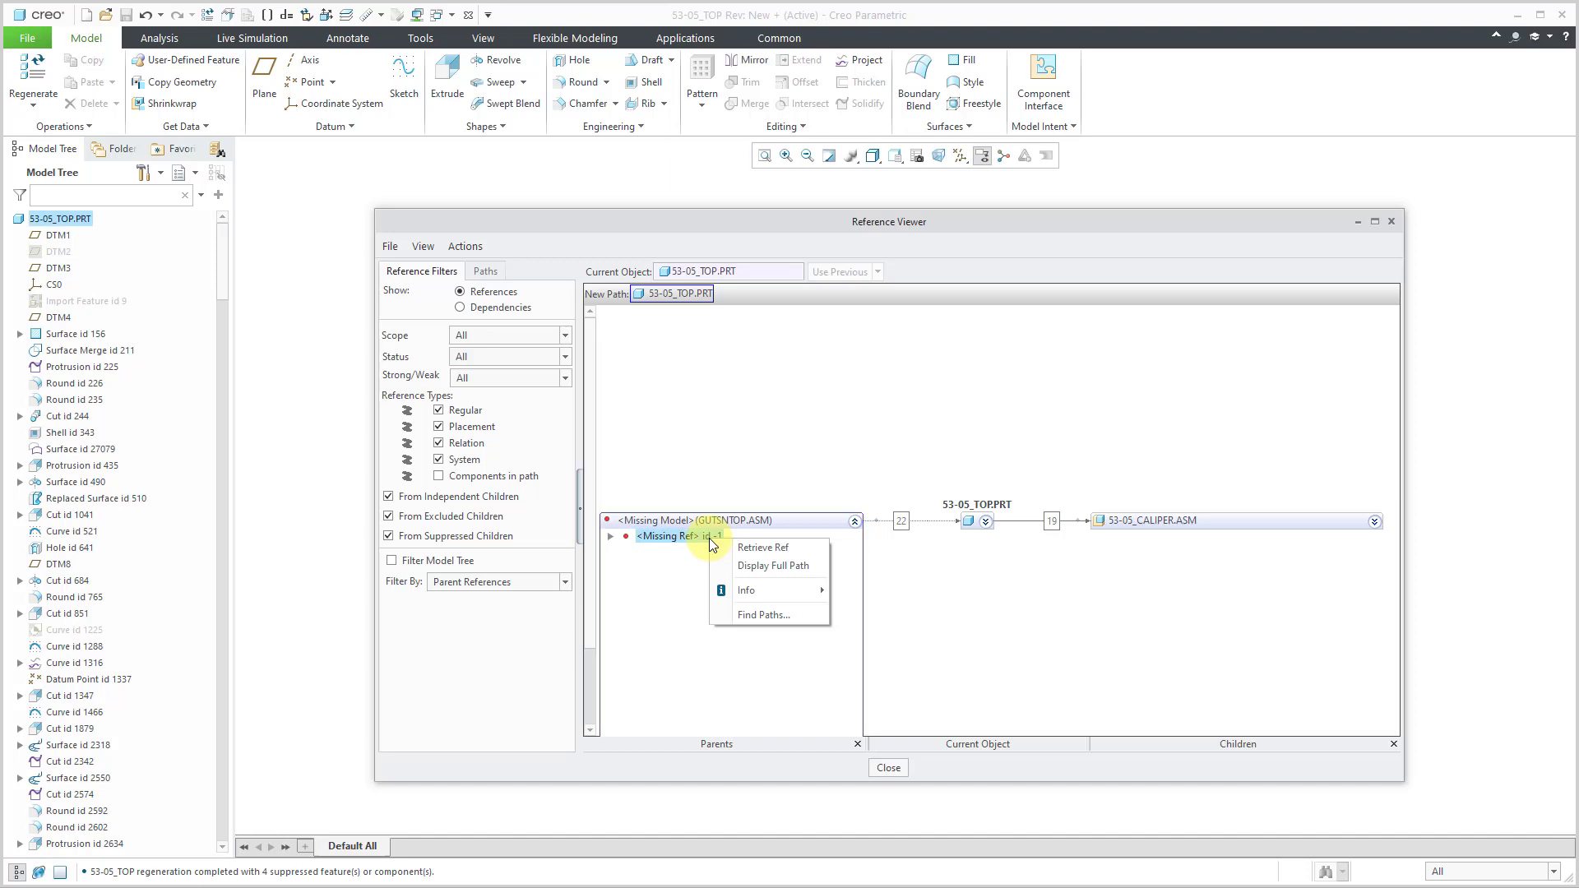
click(762, 564)
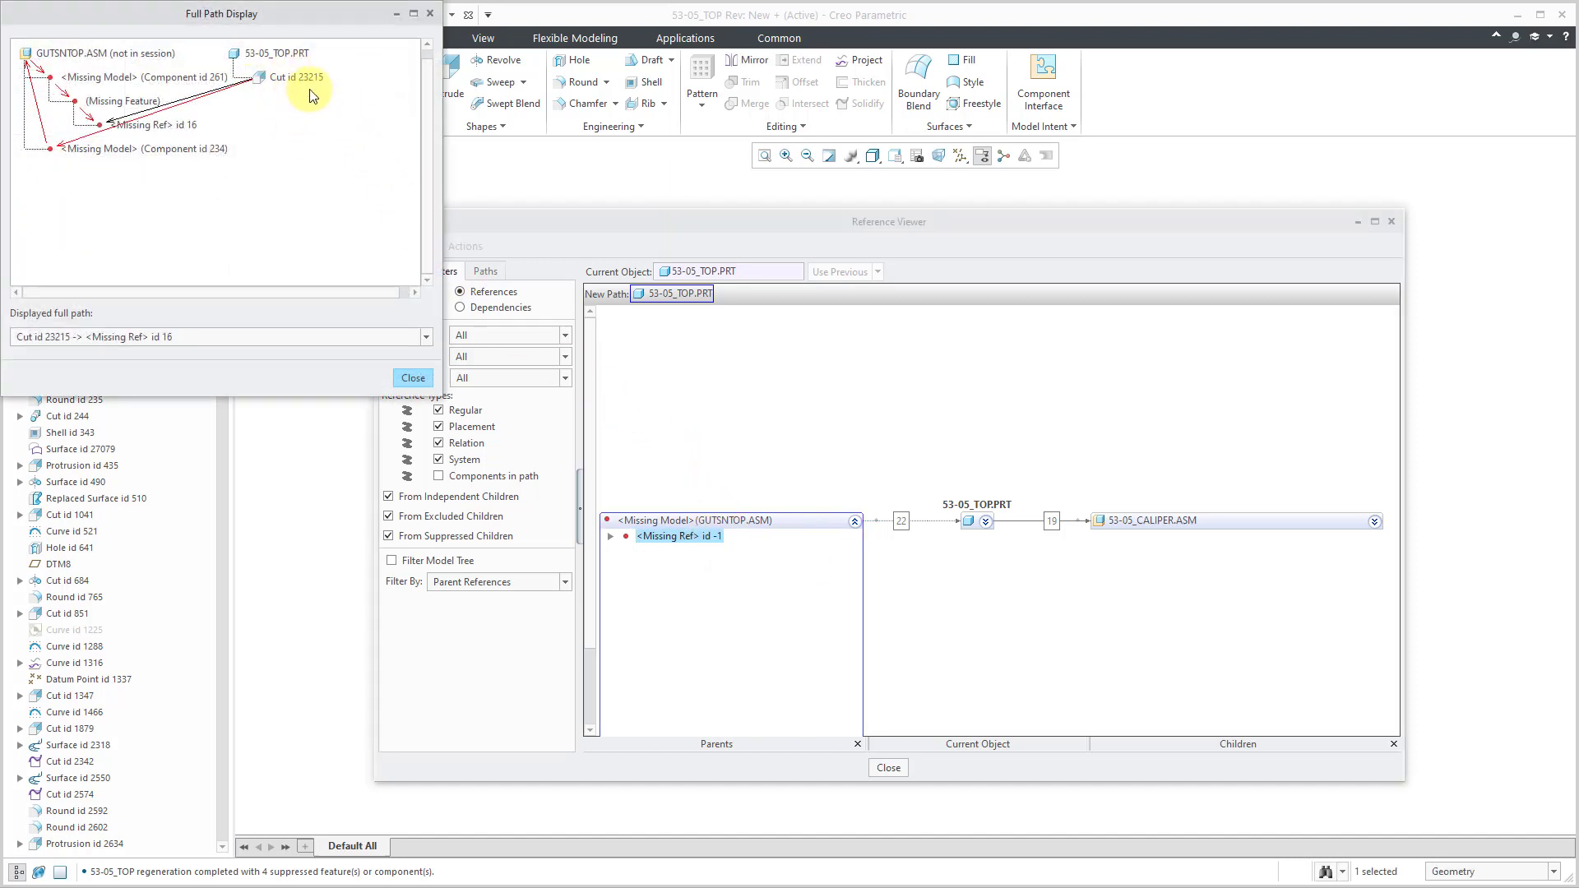
click(413, 378)
click(888, 767)
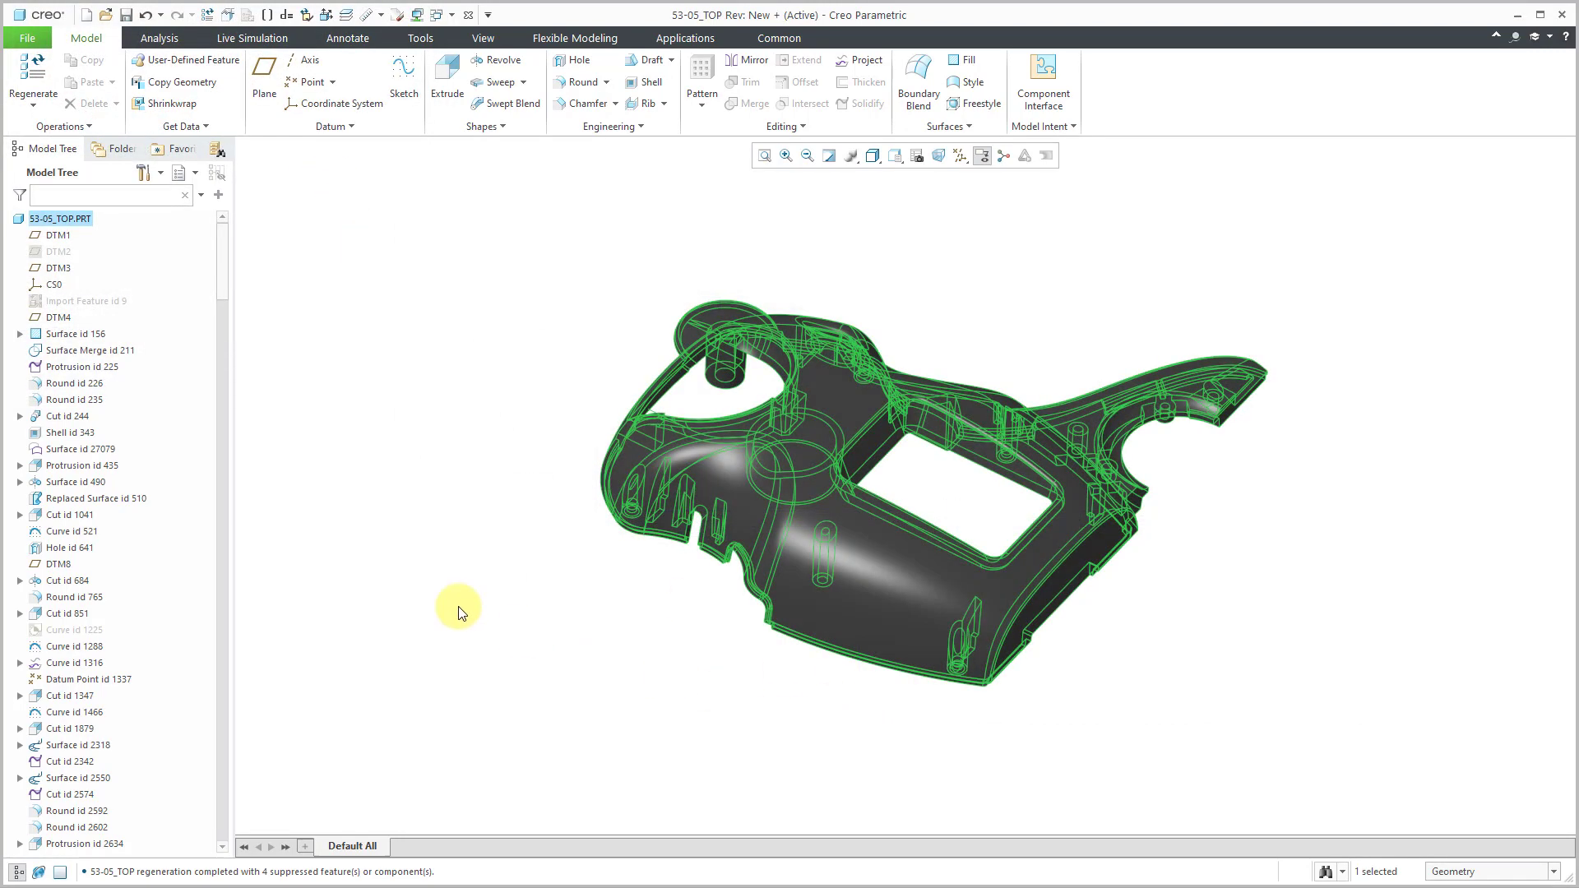
Step: Select Cut id 23215 and examine where its circular section sits around the oval opening of the part
drag(210, 325, 209, 672)
click(82, 480)
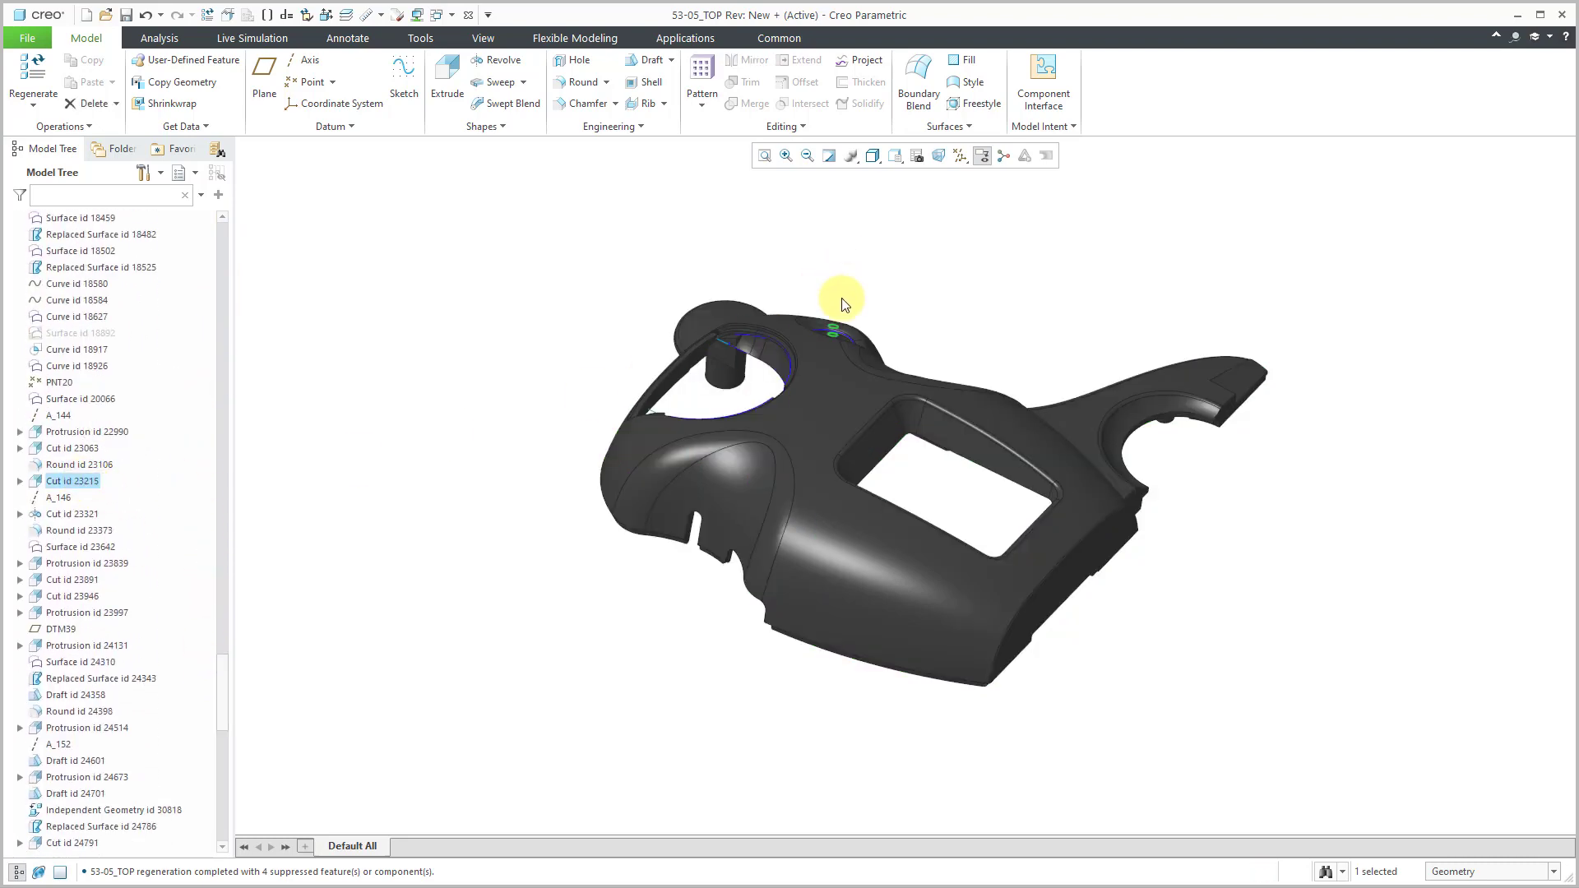
shift+middle_drag(839, 300, 831, 398)
ctrl+middle_drag(832, 398, 834, 542)
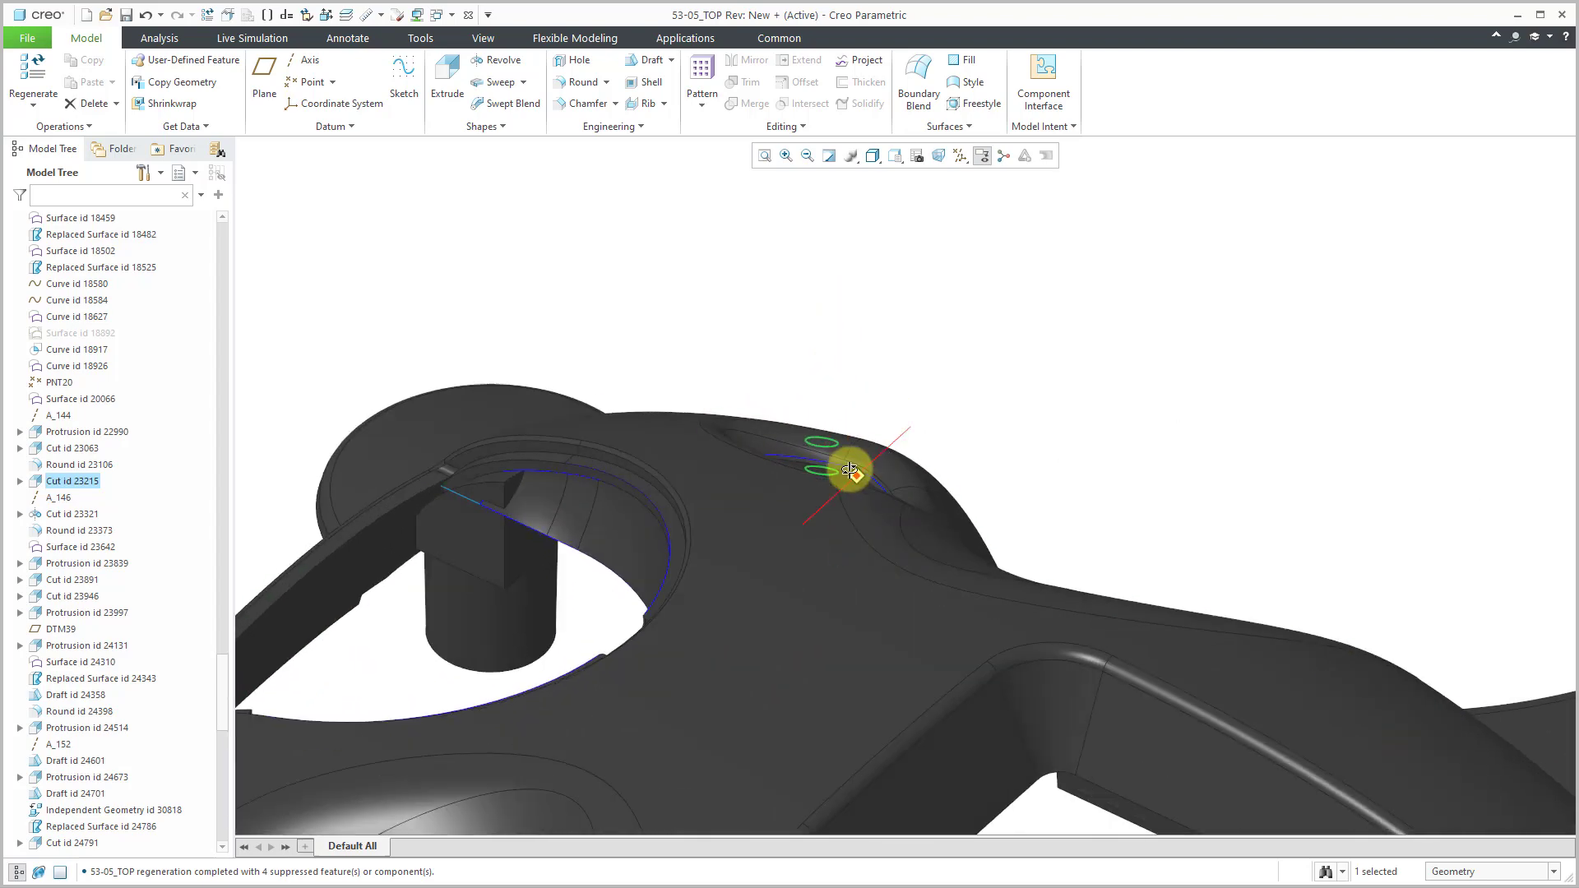
middle_drag(856, 475, 670, 518)
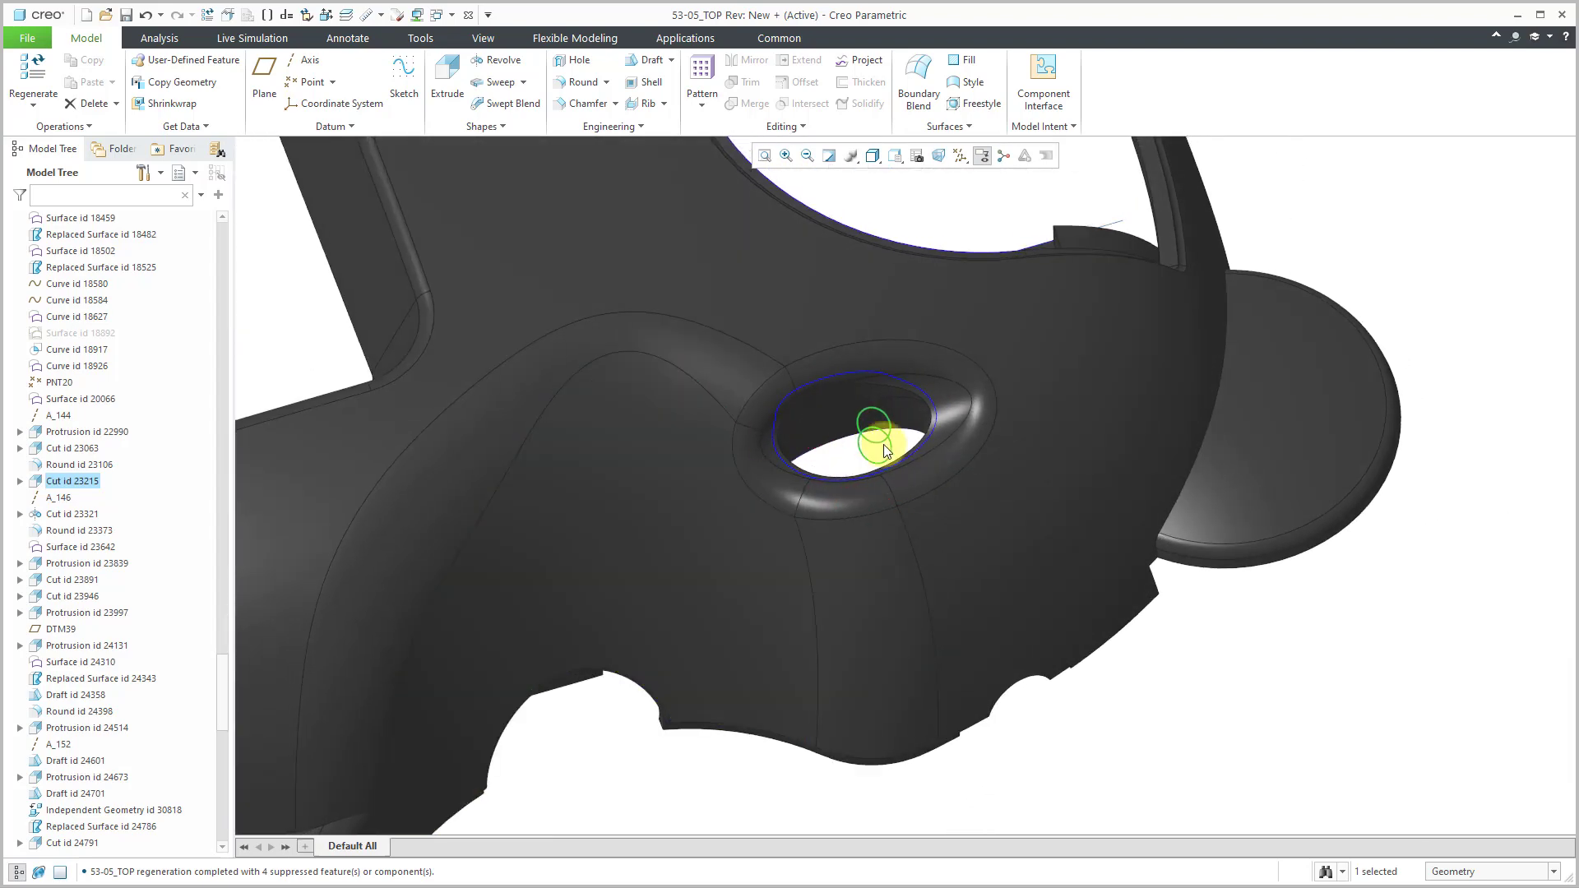
Step: Open the definition of Cut id 23215, inspect its sketch plane and orientation references, and close it without changing anything
right_click(88, 483)
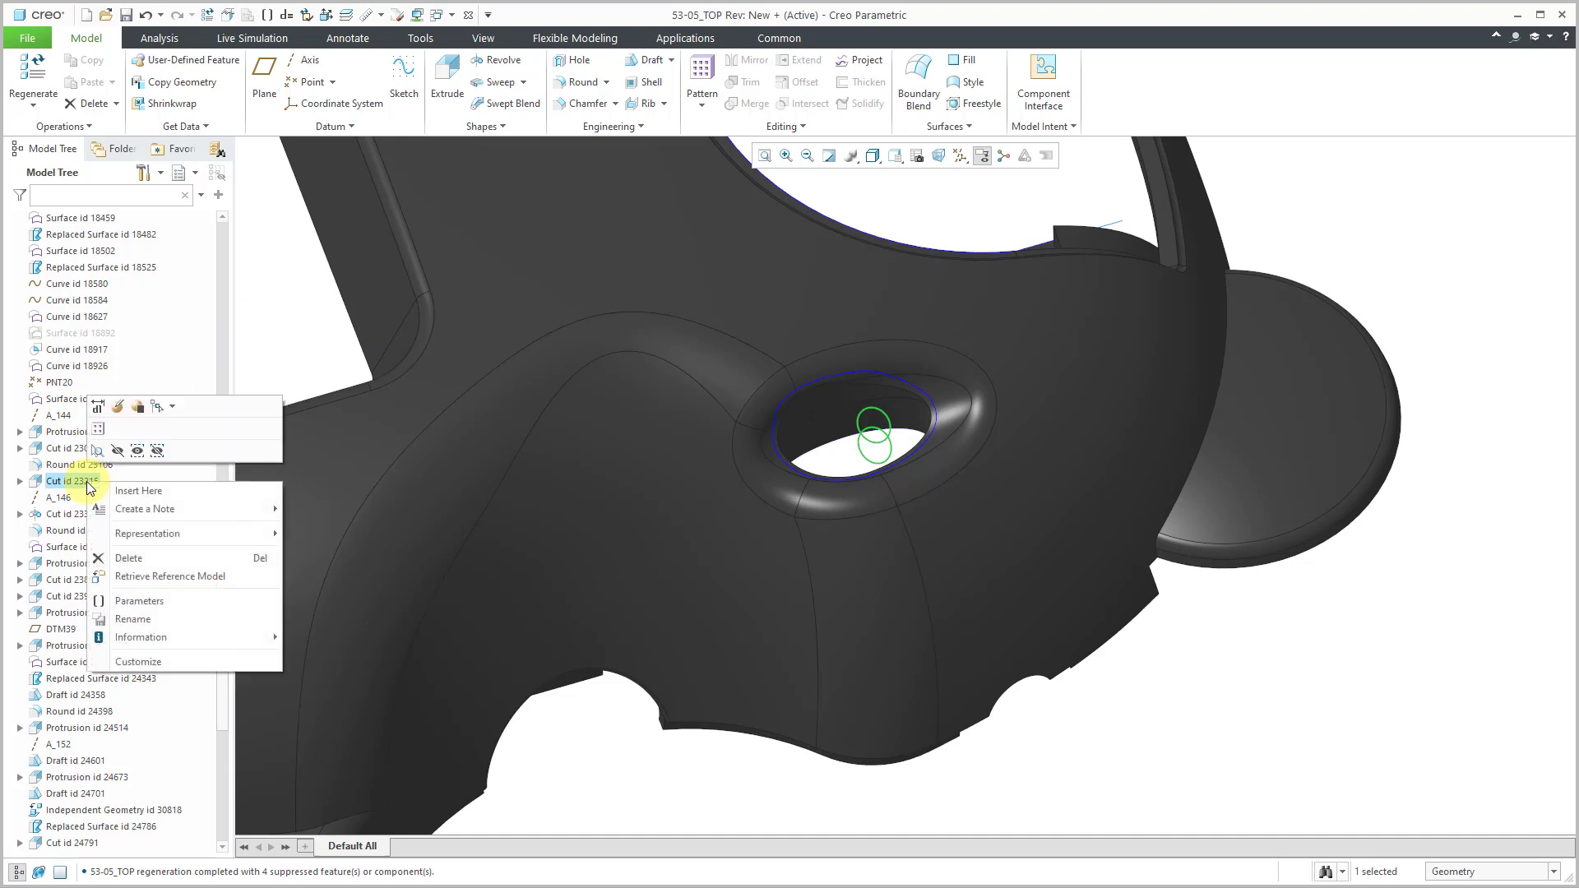
click(116, 407)
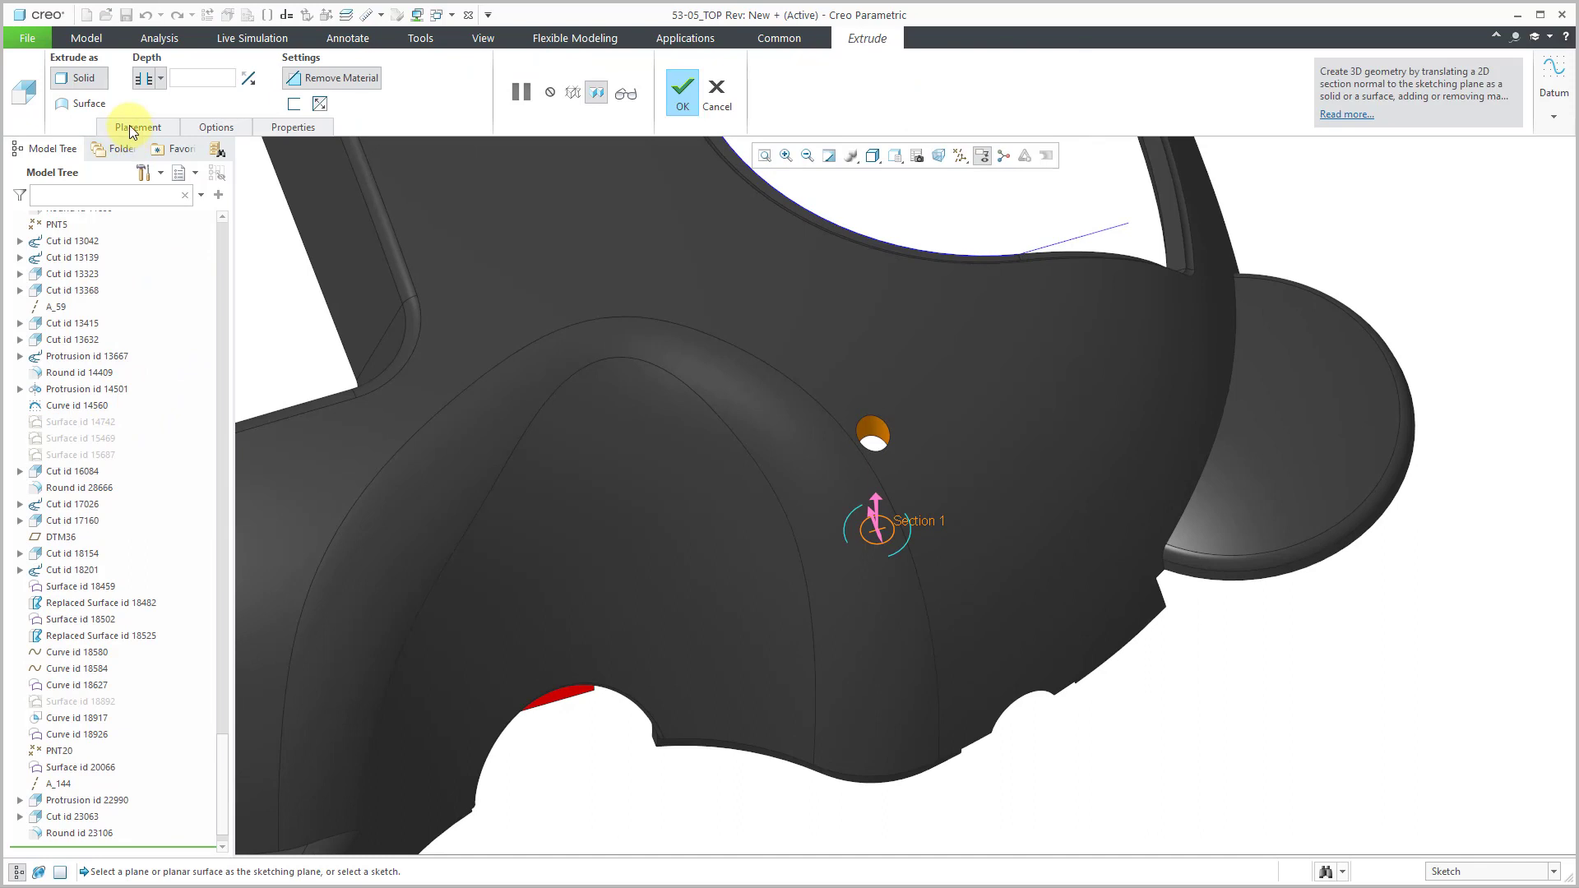
click(130, 125)
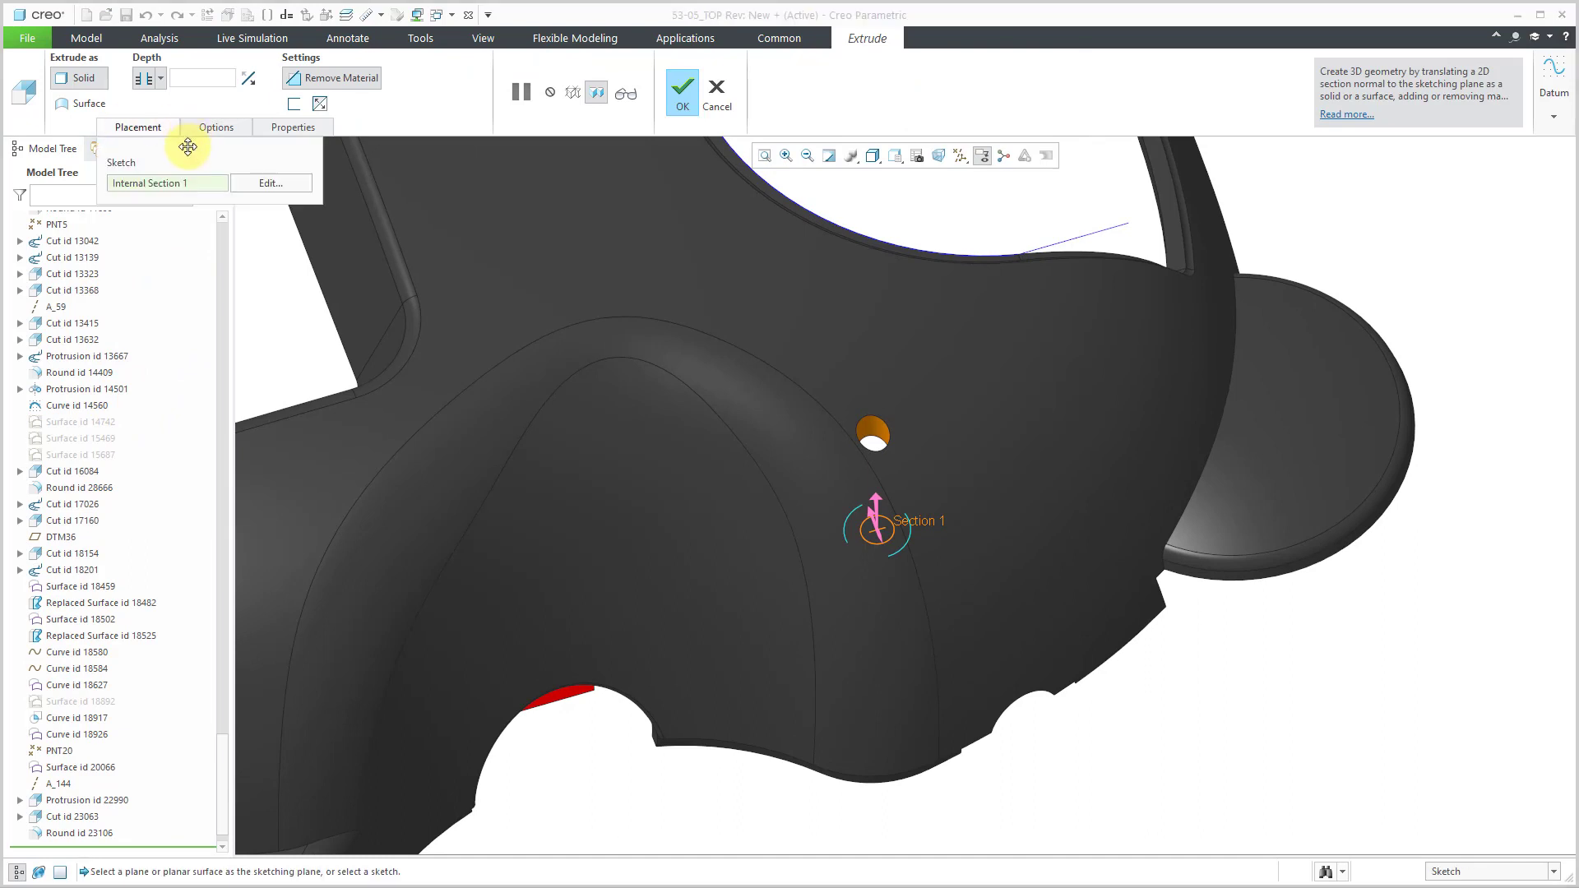
click(269, 182)
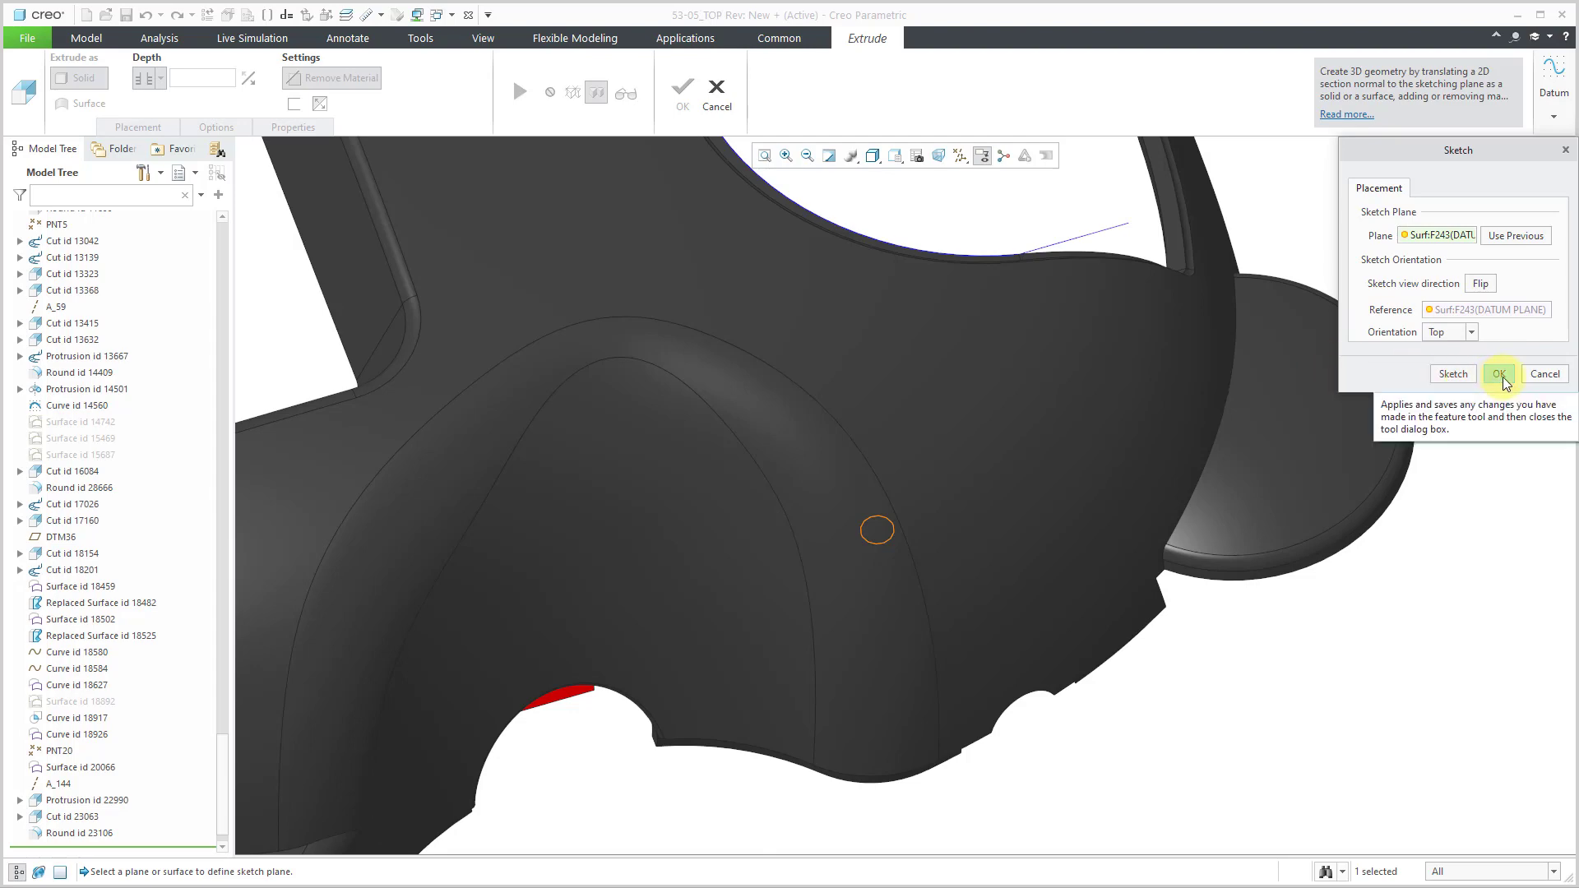
scroll(970, 476, down, 5)
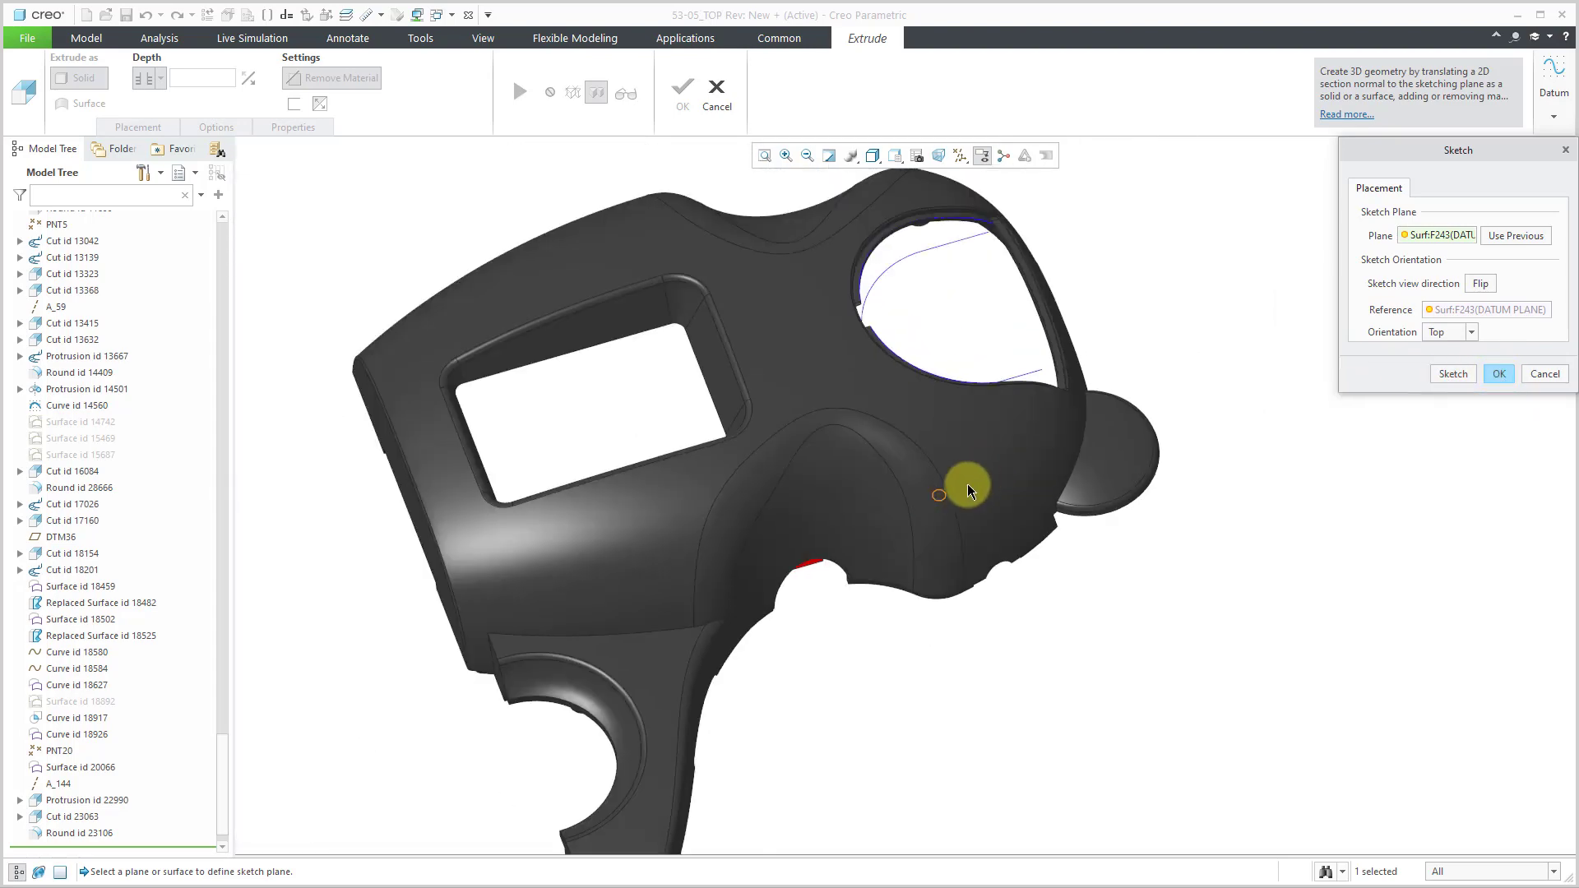
mouse_move(958, 486)
middle_down()
mouse_move(975, 395)
mouse_move(948, 268)
mouse_move(962, 155)
mouse_move(934, 120)
mouse_move(916, 168)
middle_up()
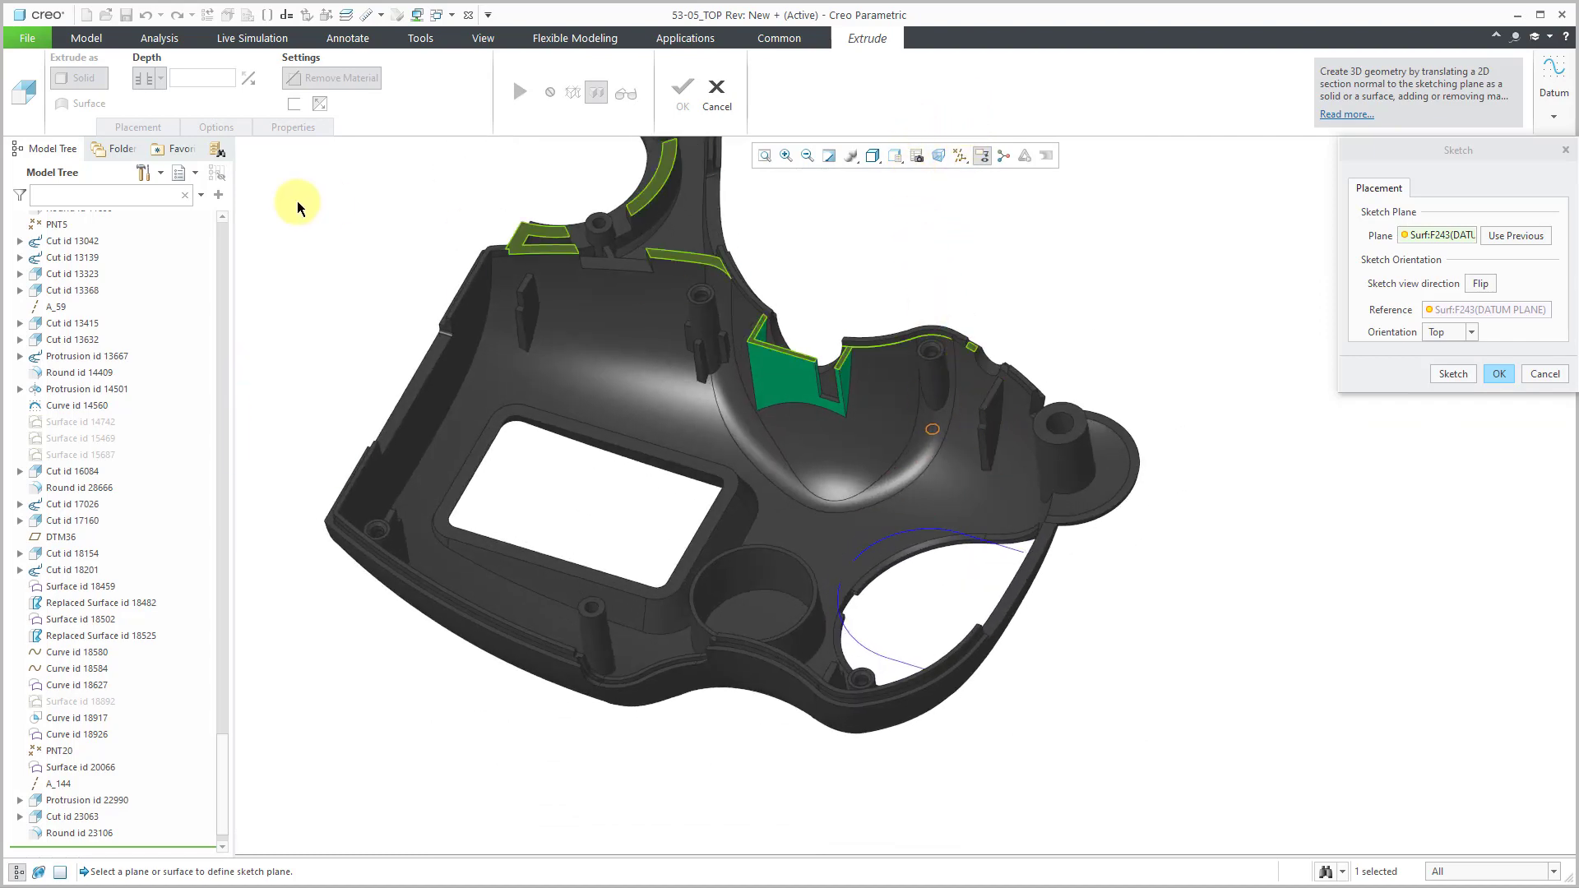
click(1547, 375)
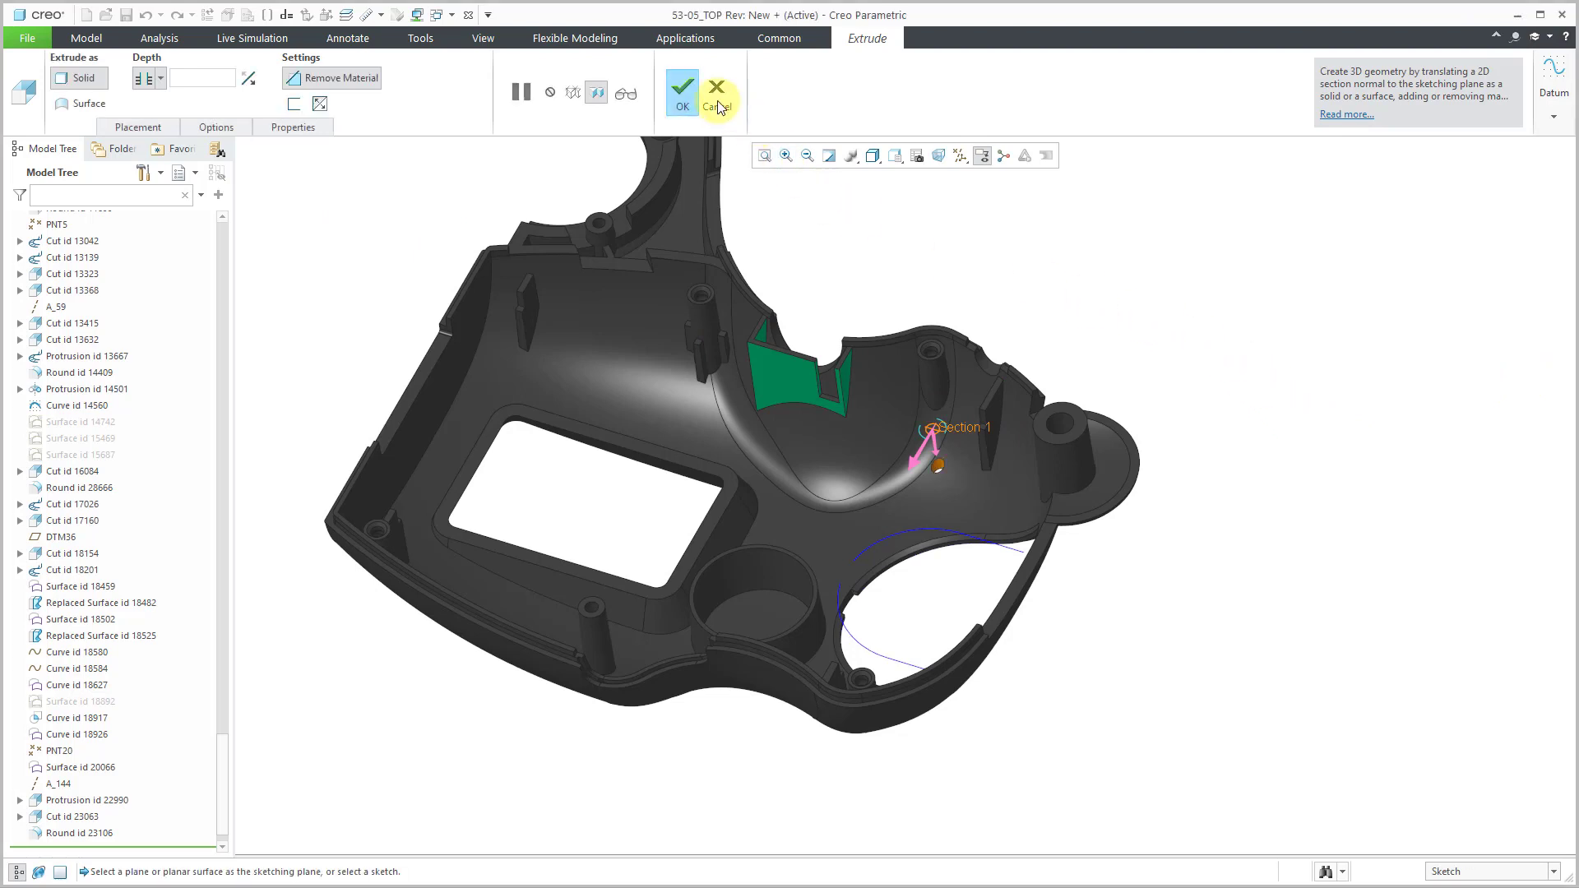
click(679, 93)
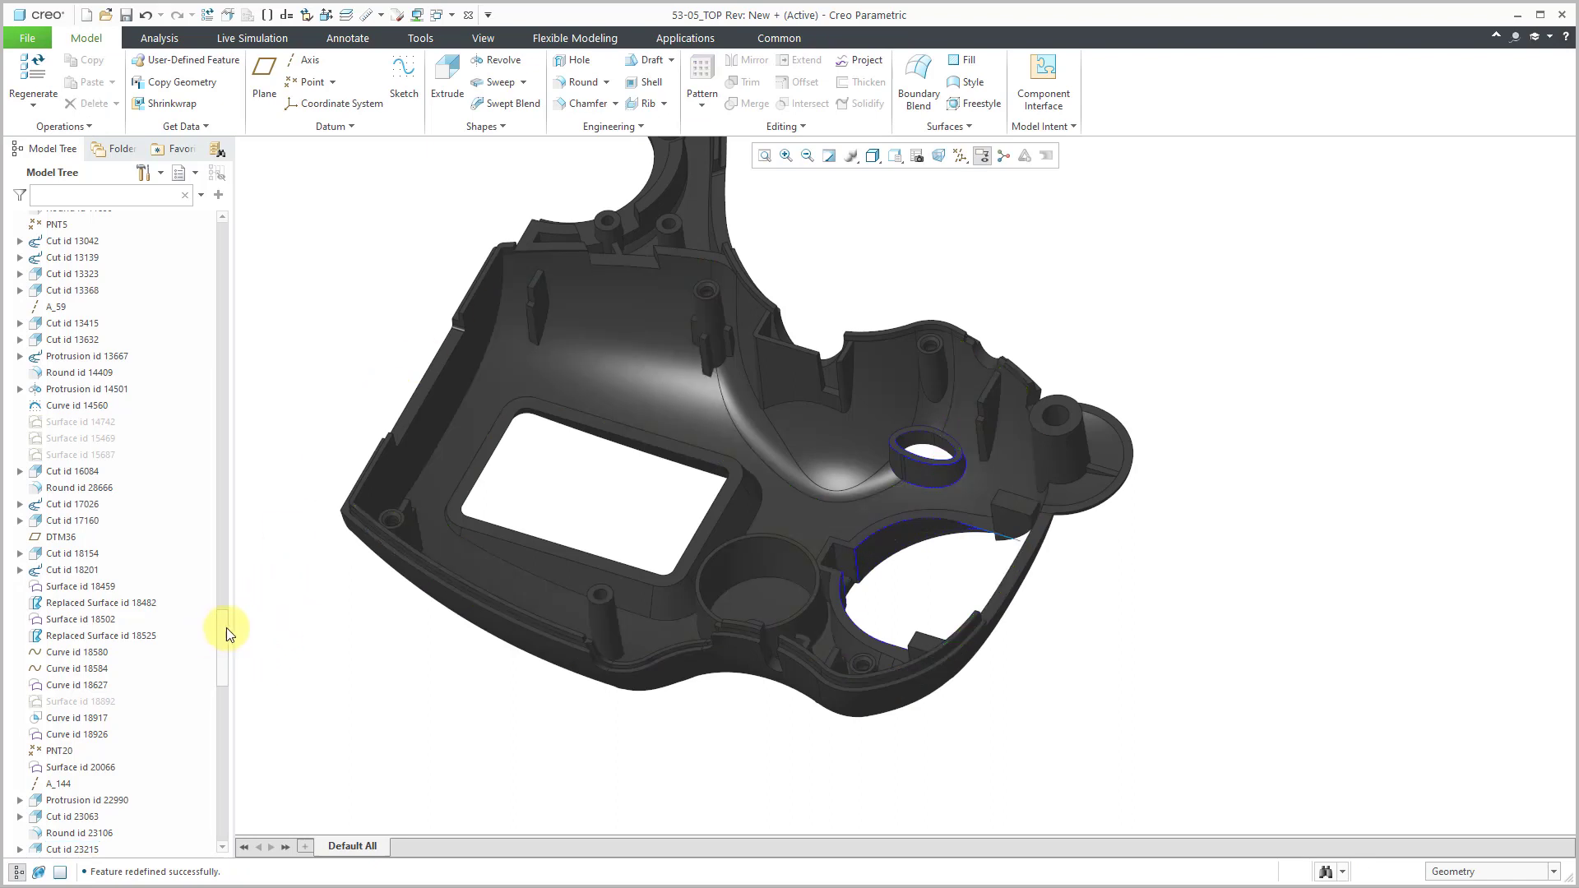
Step: Collapse Cut id 23215 using the Range of features option
drag(225, 628, 188, 656)
click(86, 686)
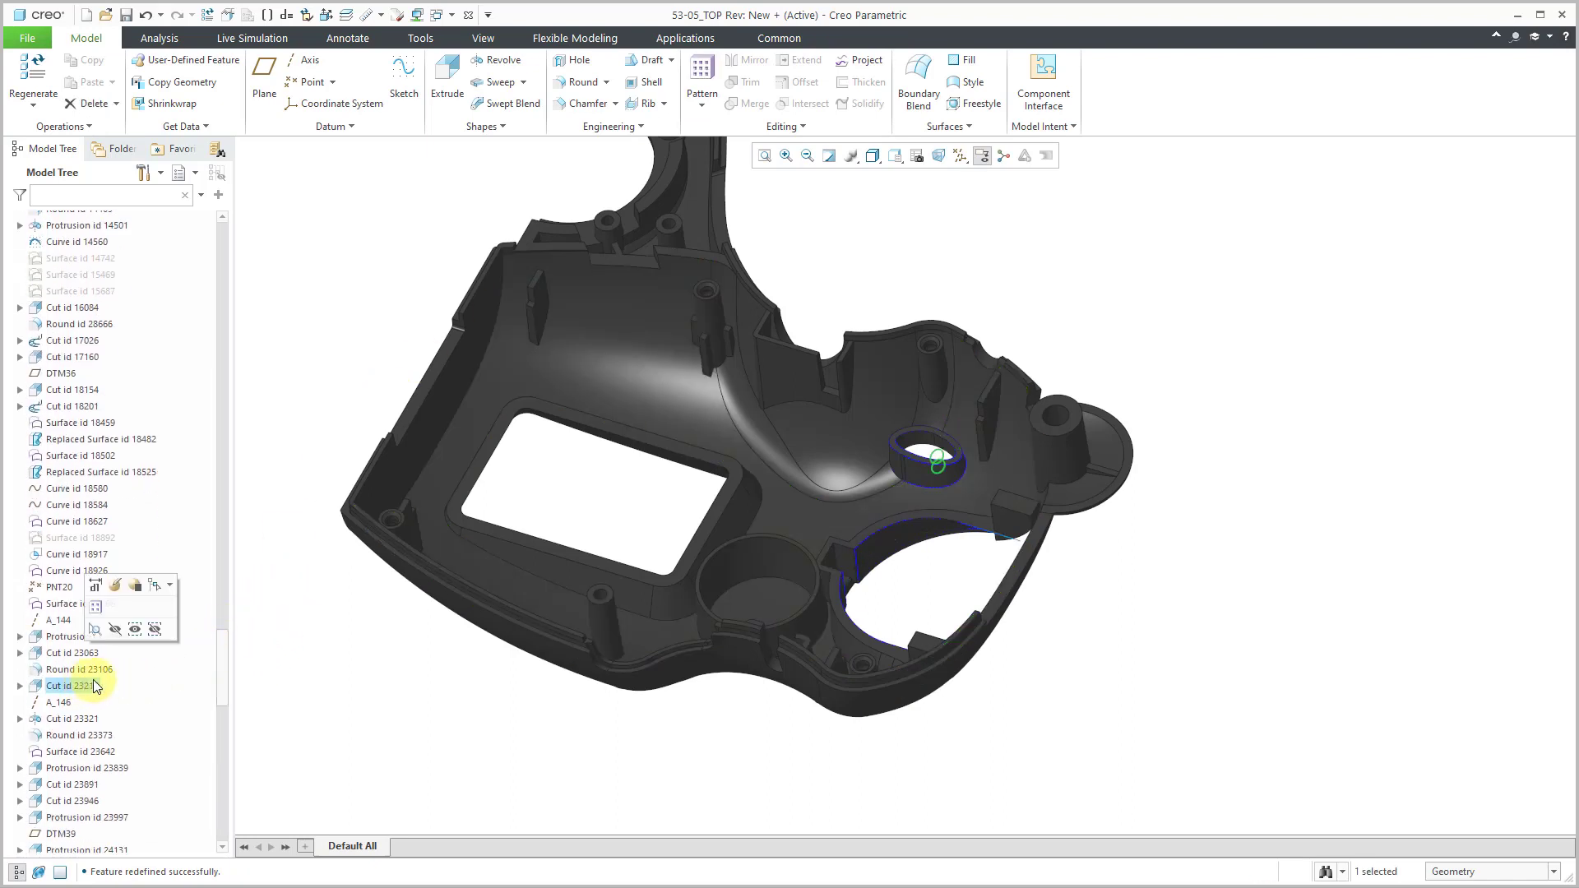
click(789, 127)
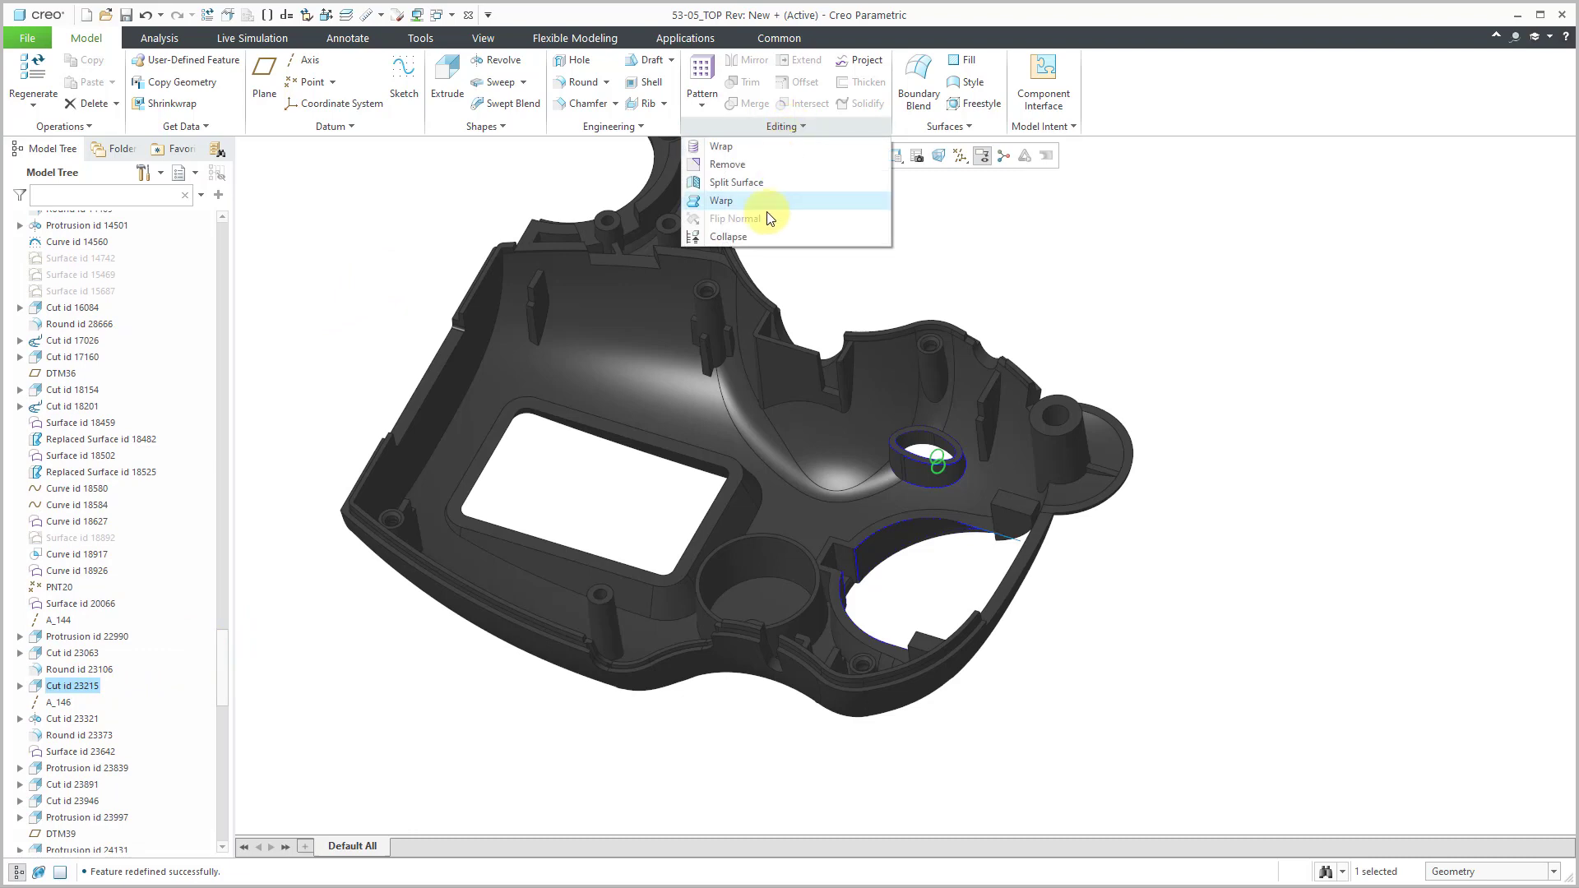
click(762, 237)
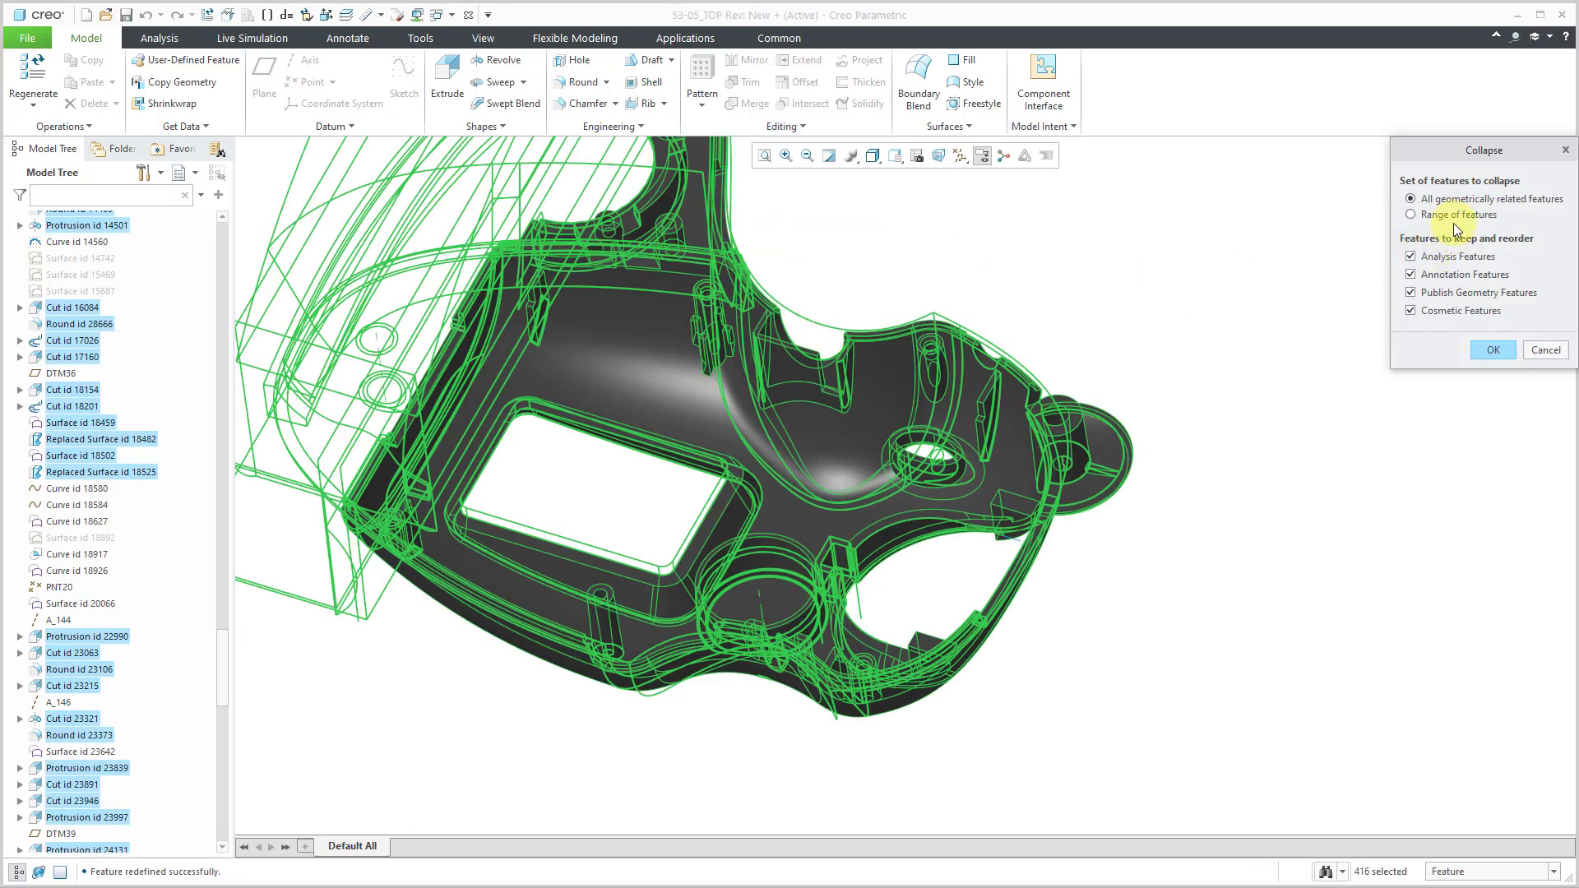
click(1457, 216)
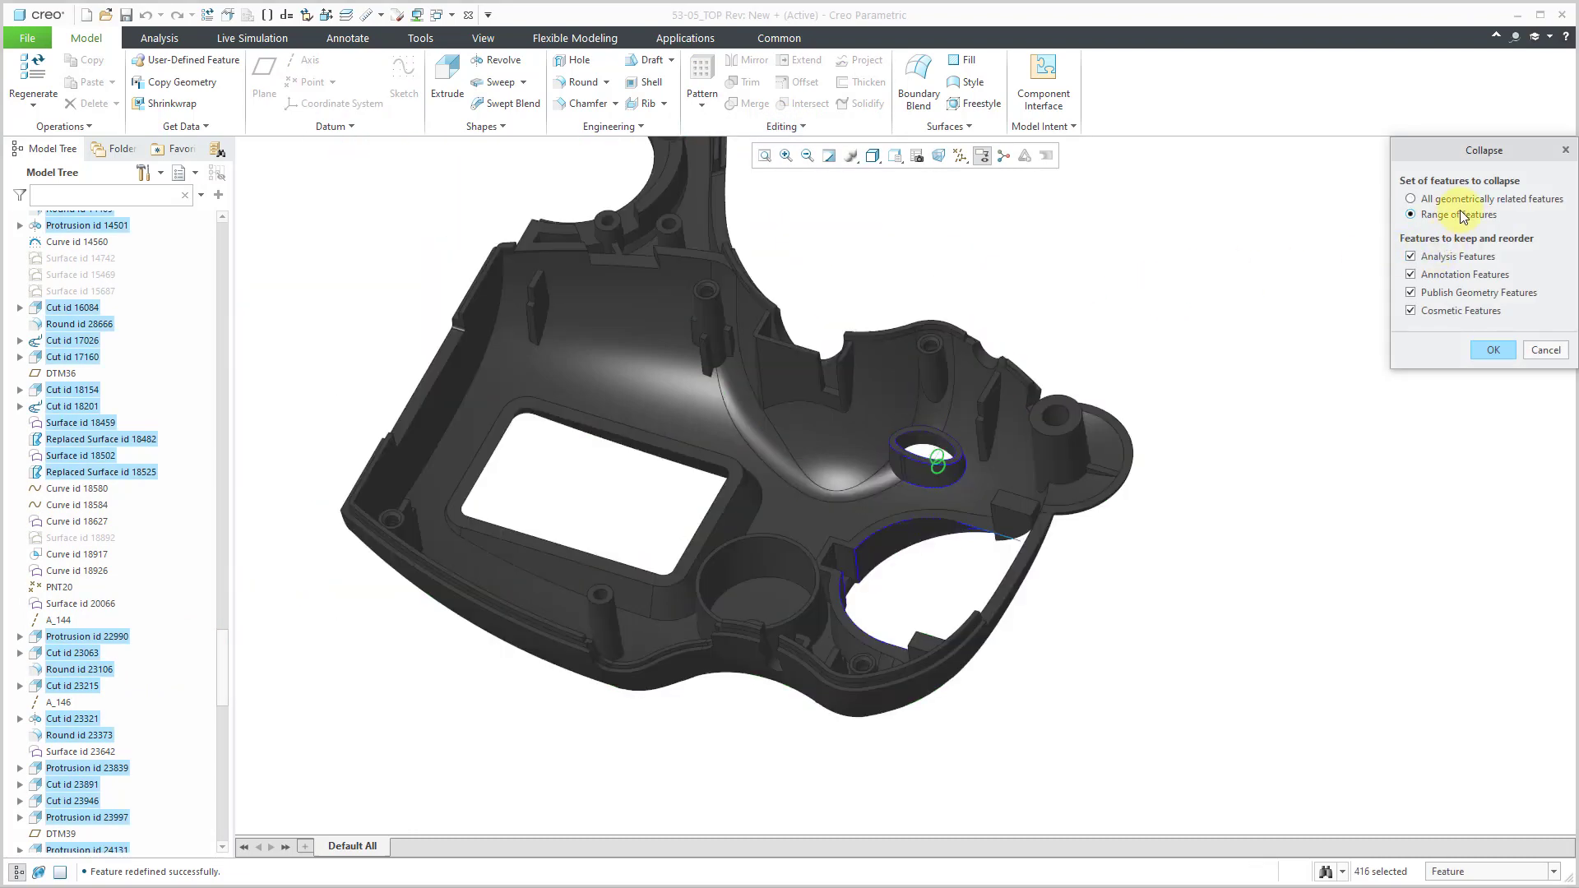
click(1494, 351)
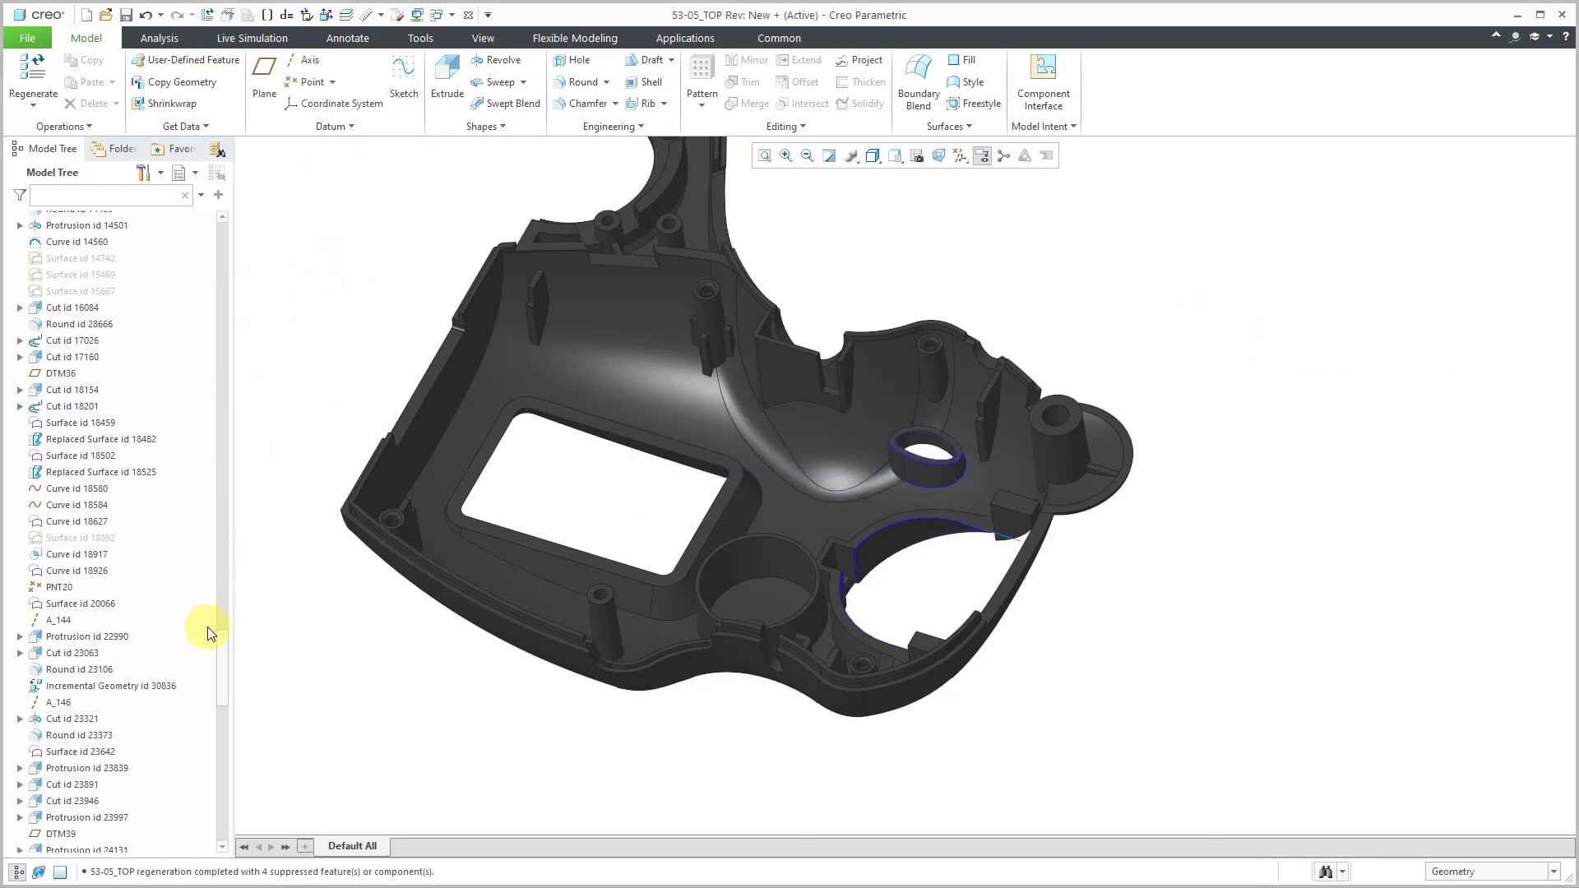
Step: Recheck 53-05_TOP.PRT in the Reference Viewer and display the full path of the missing GUTSNTOP.ASM reference to find the feature holding it
drag(223, 650, 225, 240)
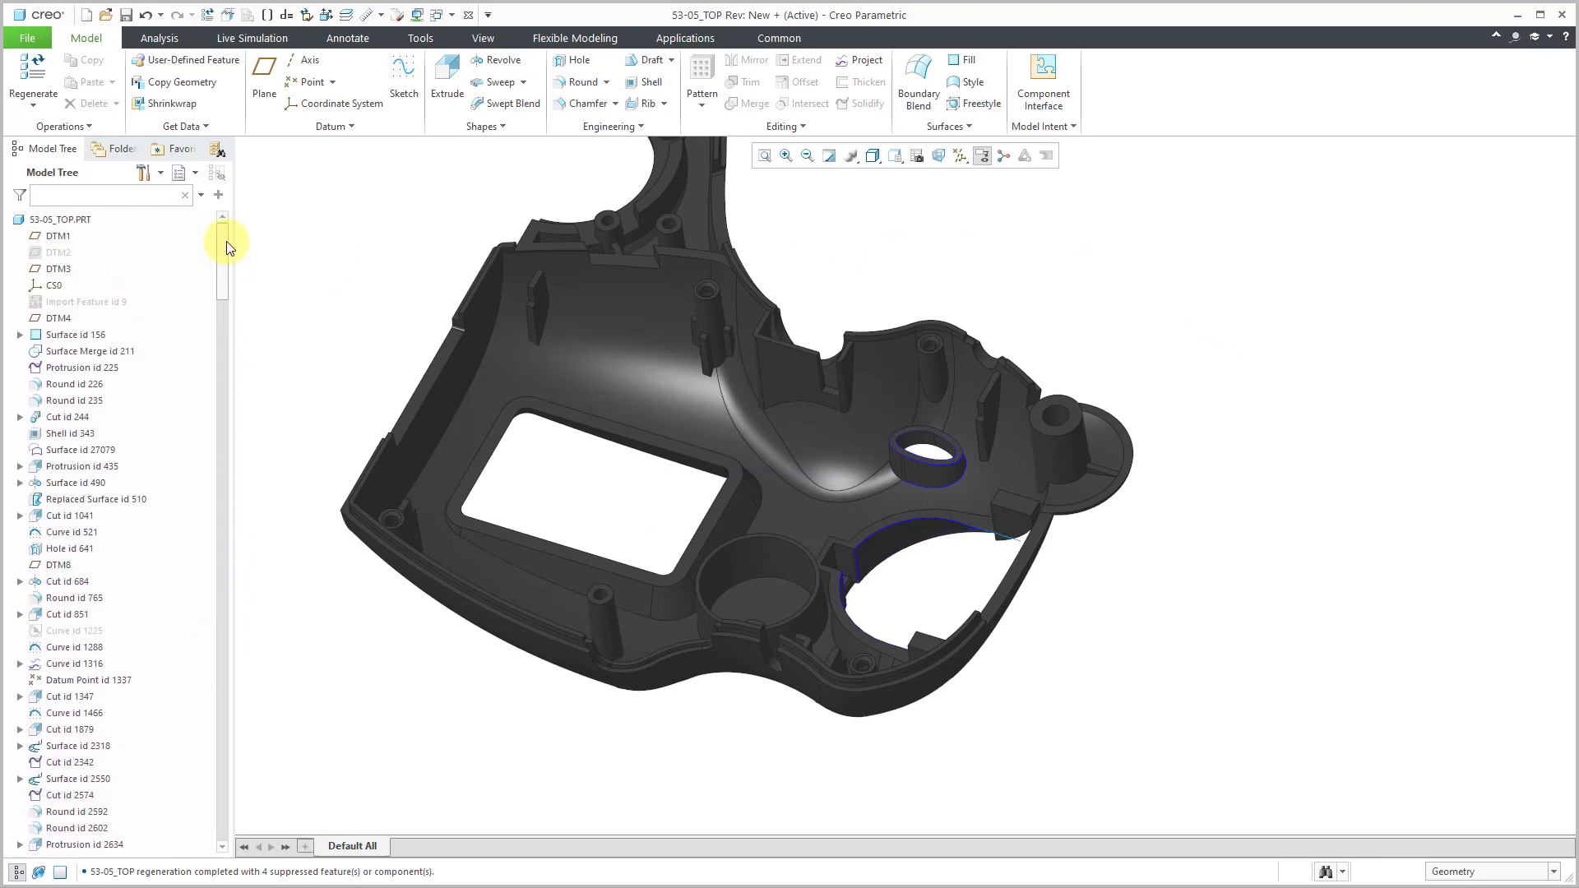
click(92, 219)
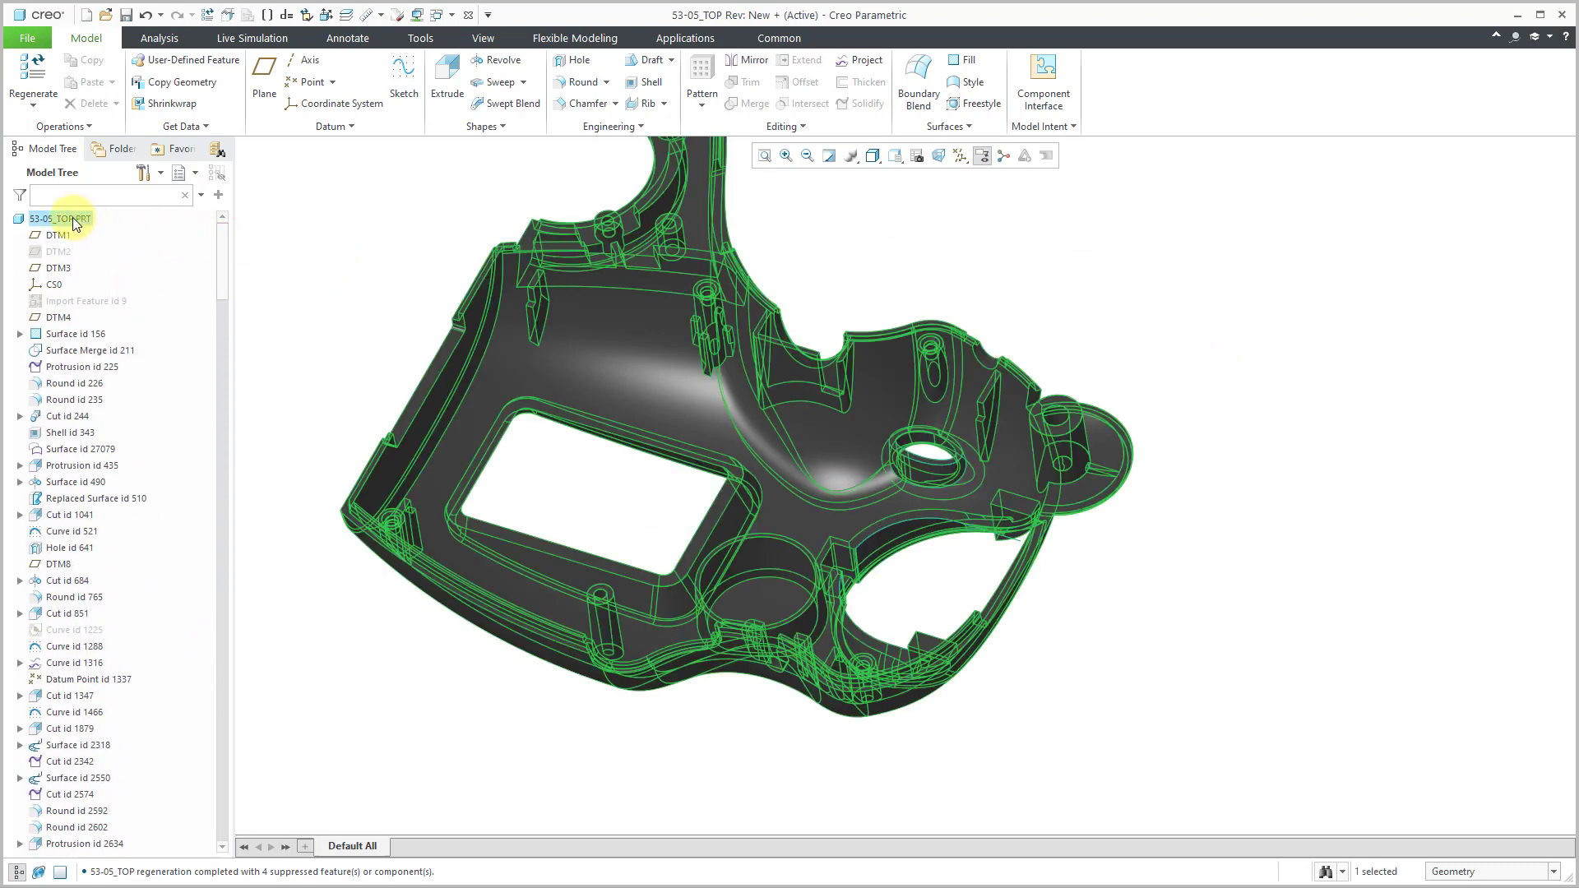
right_click(73, 219)
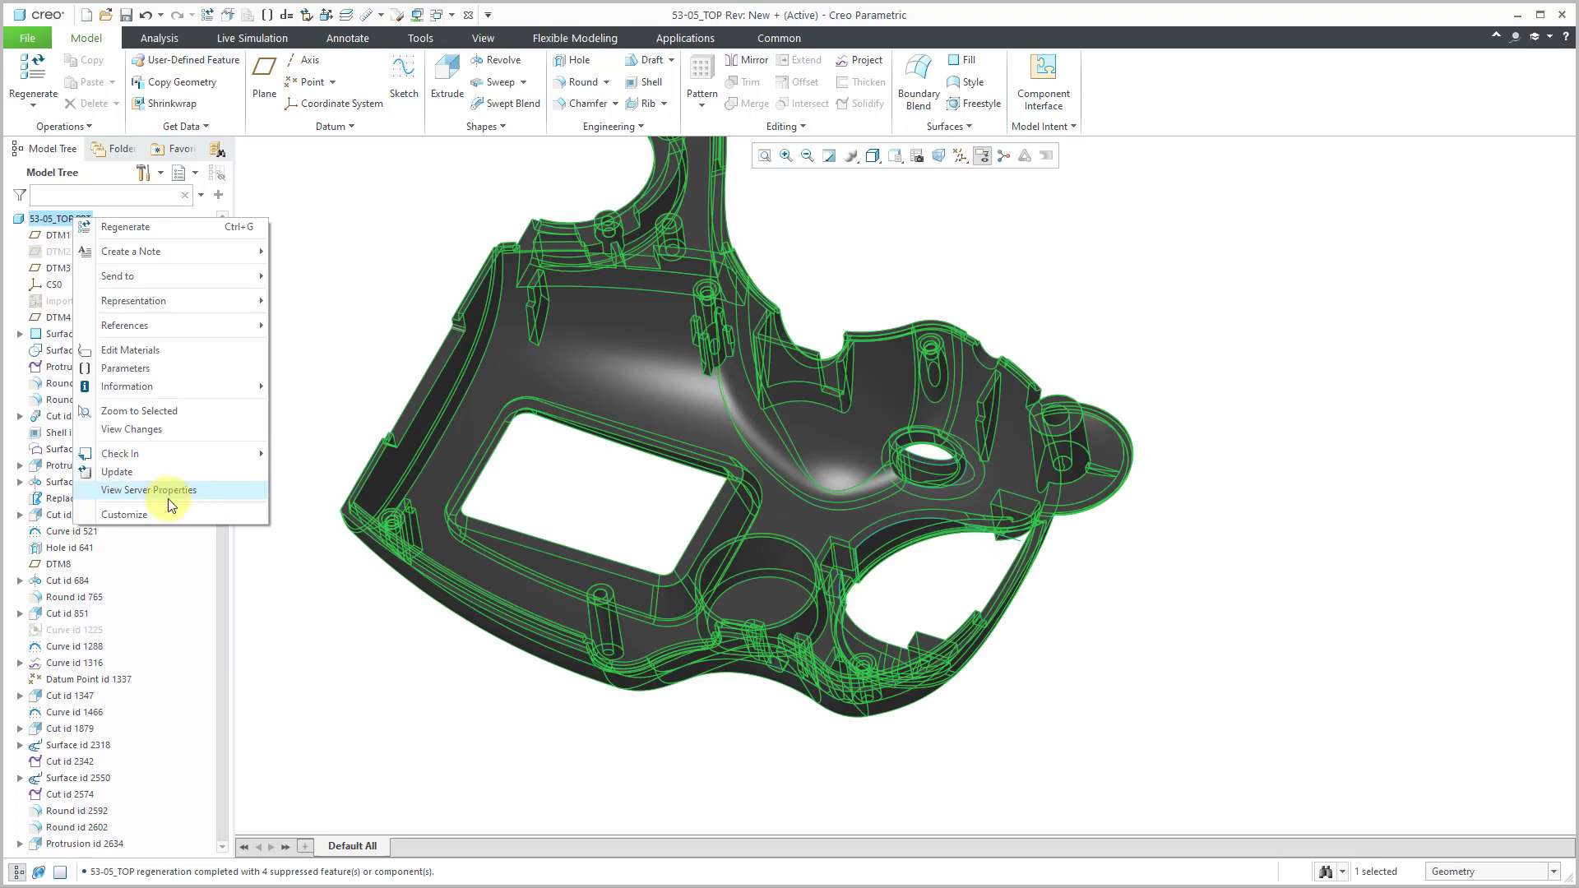
mouse_move(179, 387)
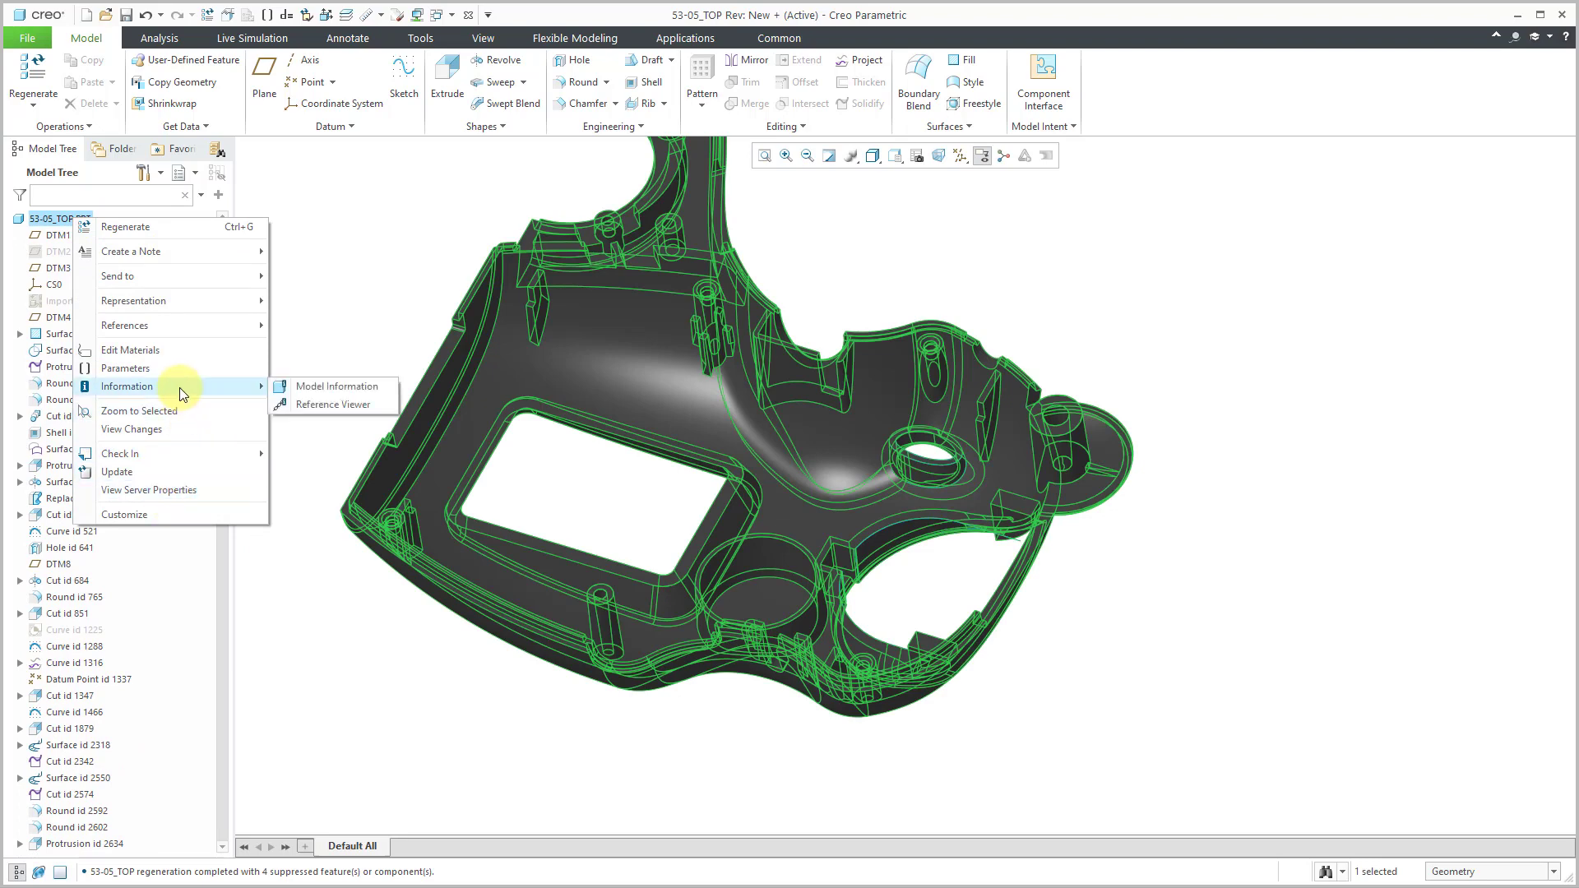
click(314, 407)
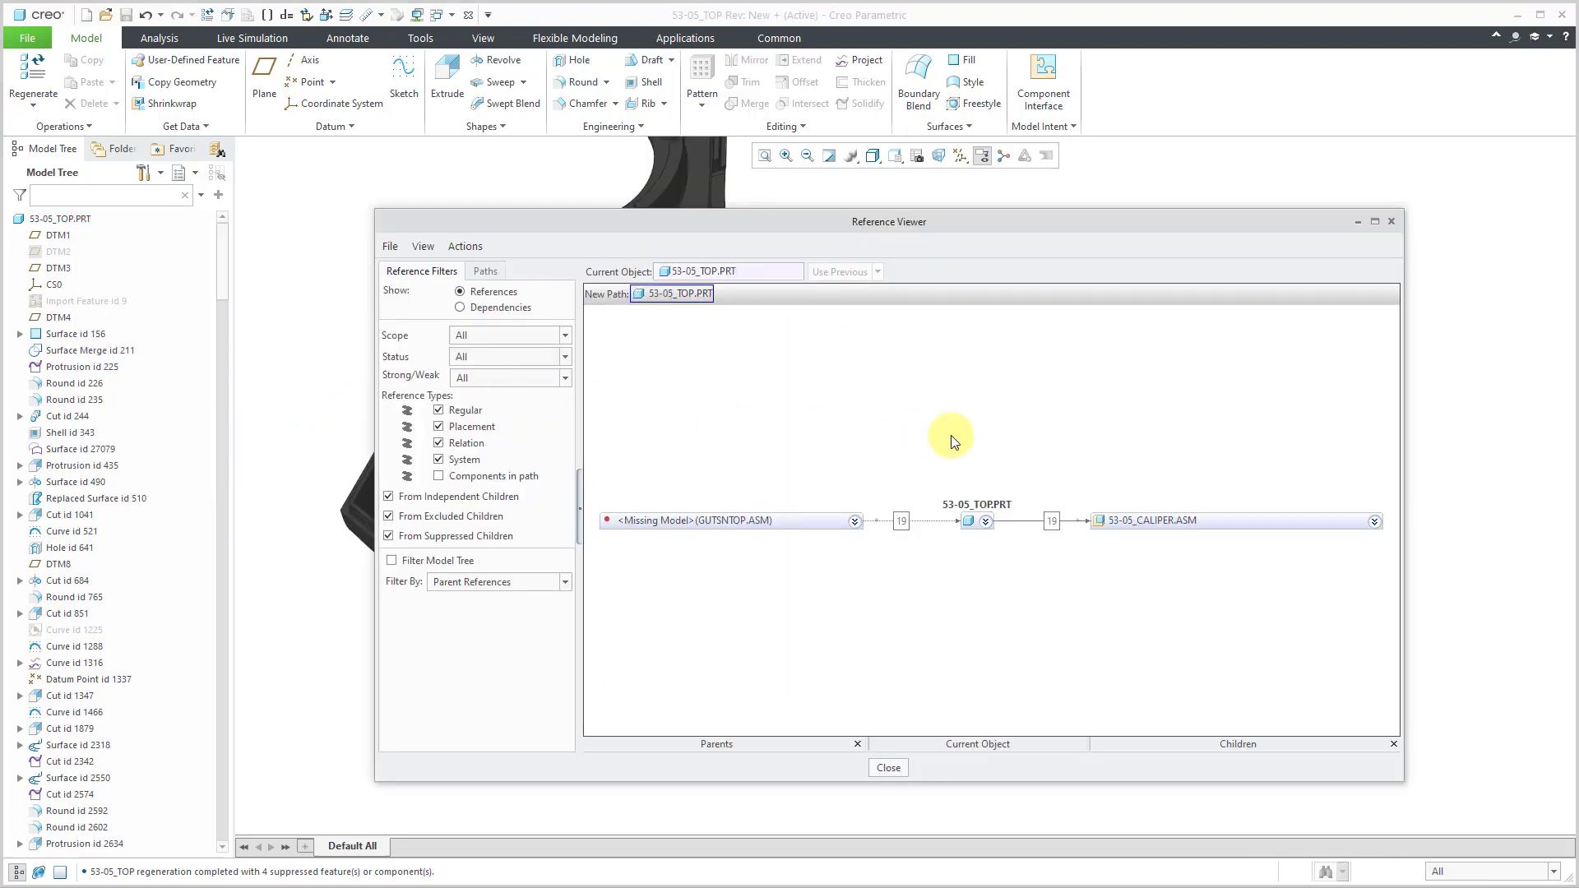
click(855, 522)
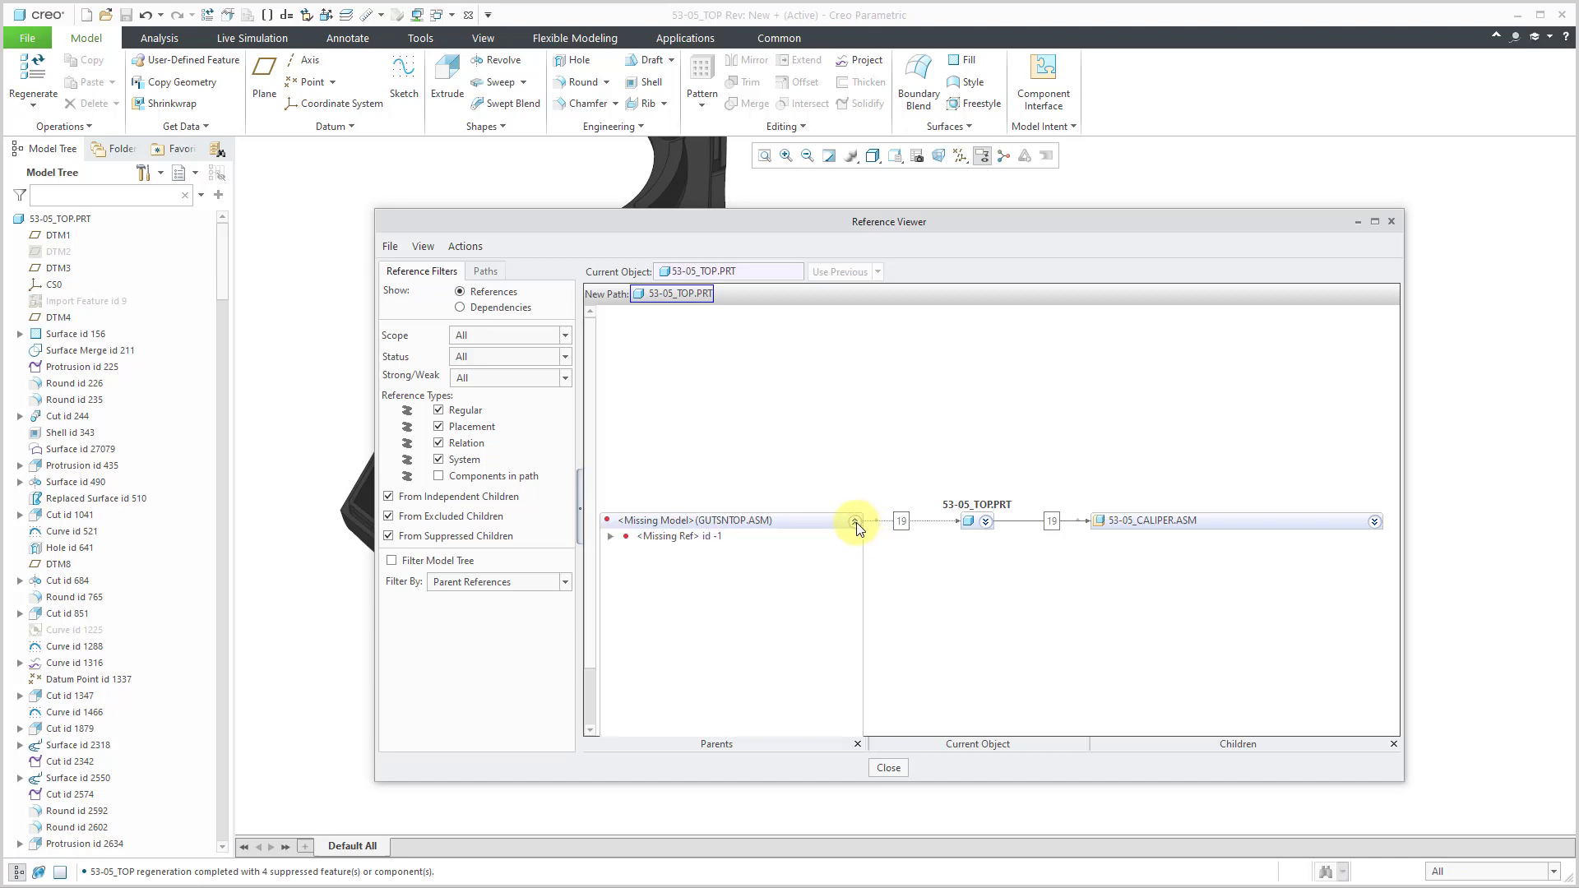
right_click(694, 536)
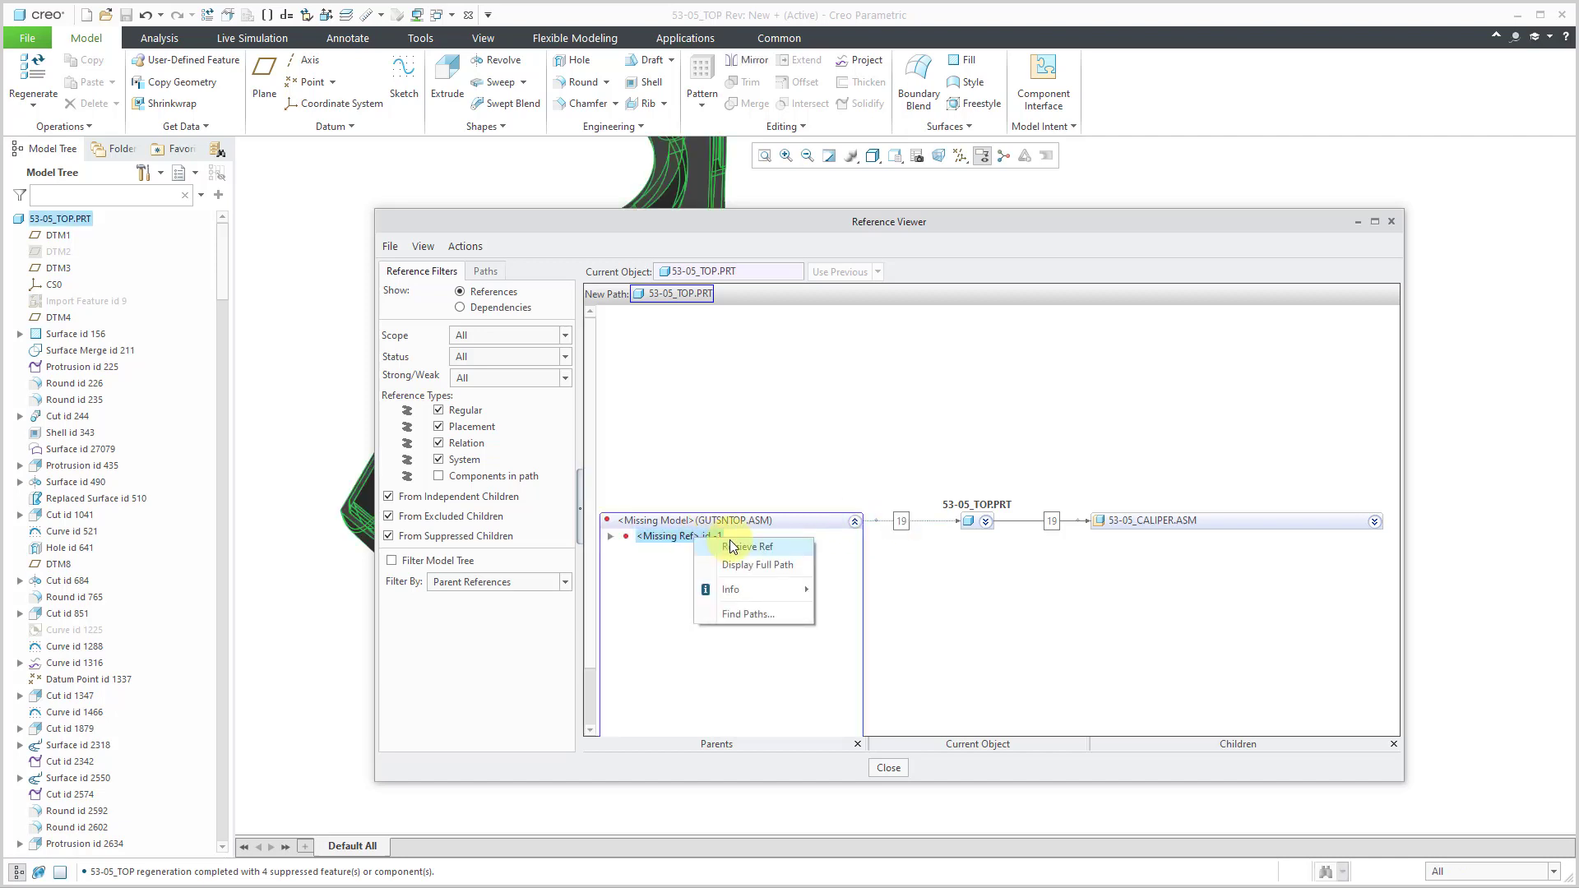
click(760, 568)
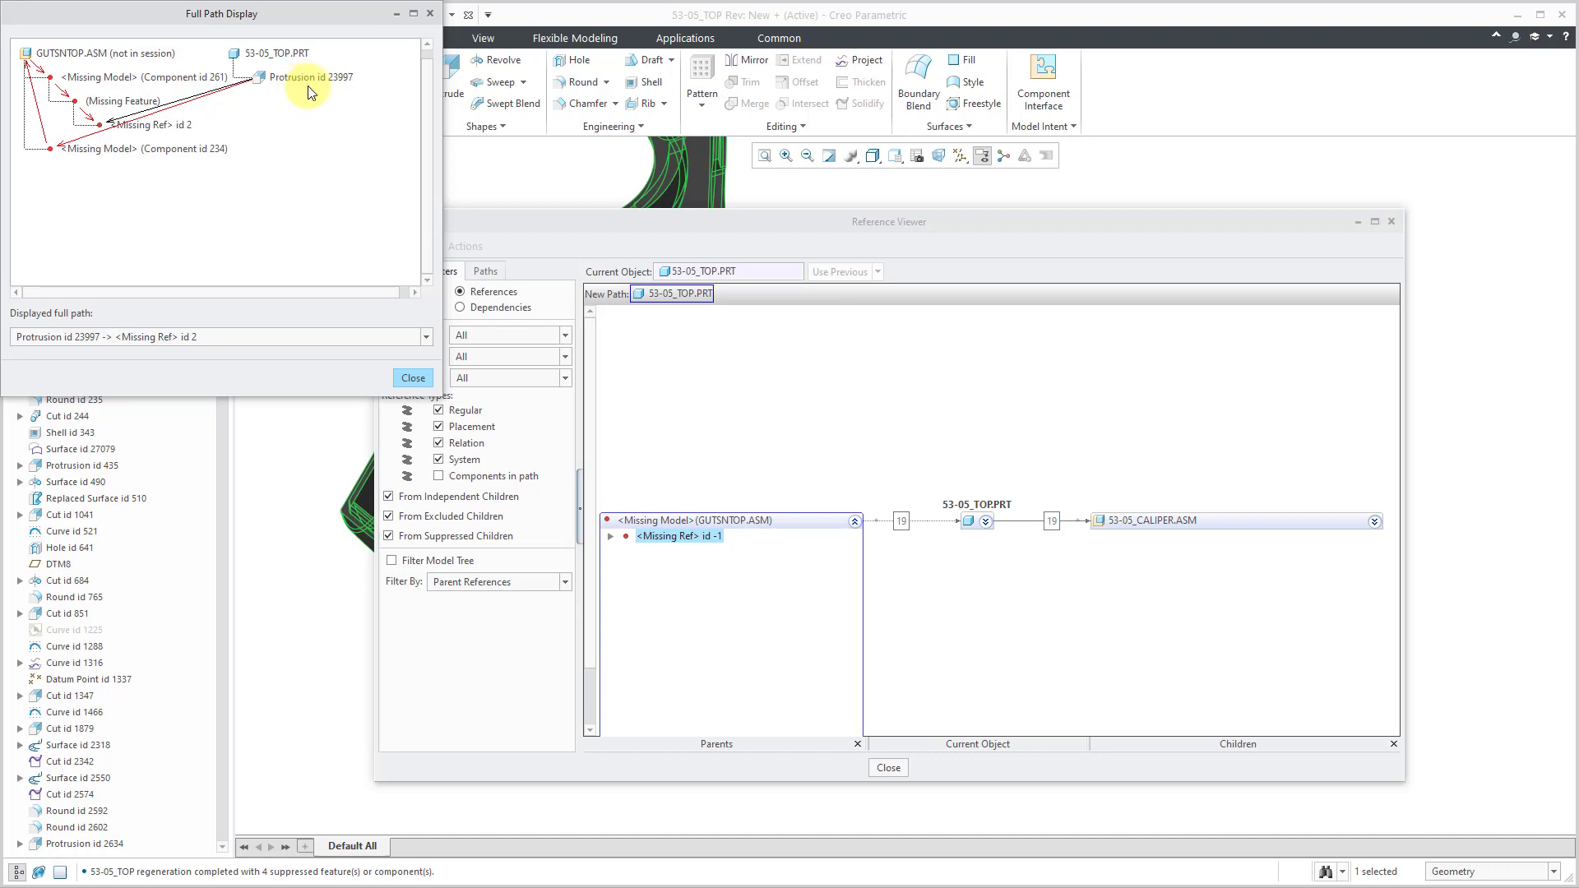
click(414, 378)
click(886, 768)
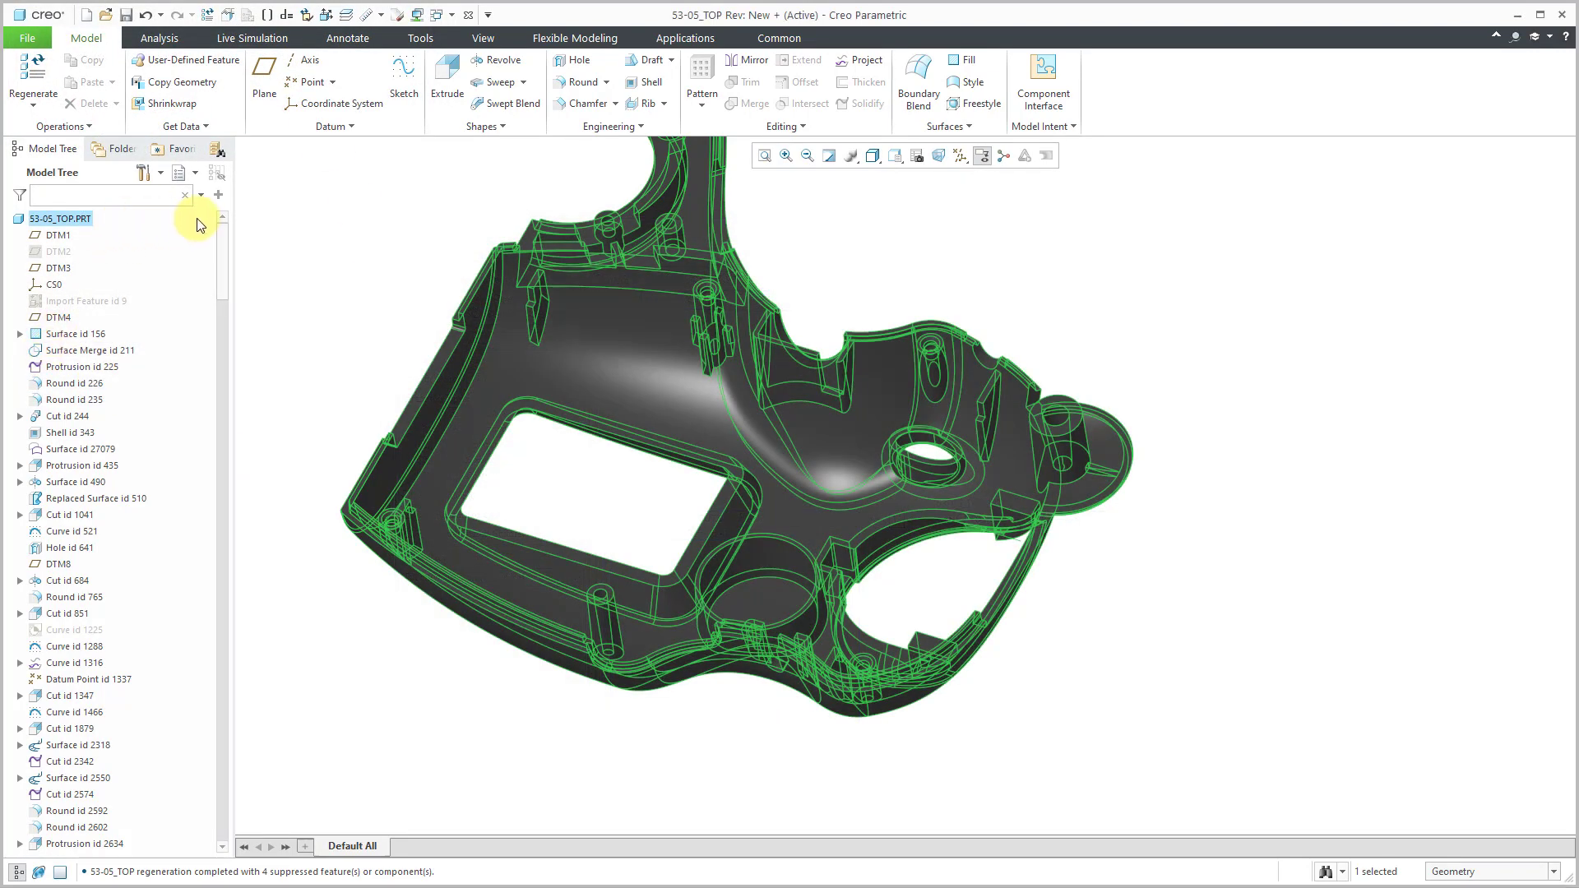
Step: Collapse Protrusion id 23997 using the Range of features option
drag(219, 237, 205, 676)
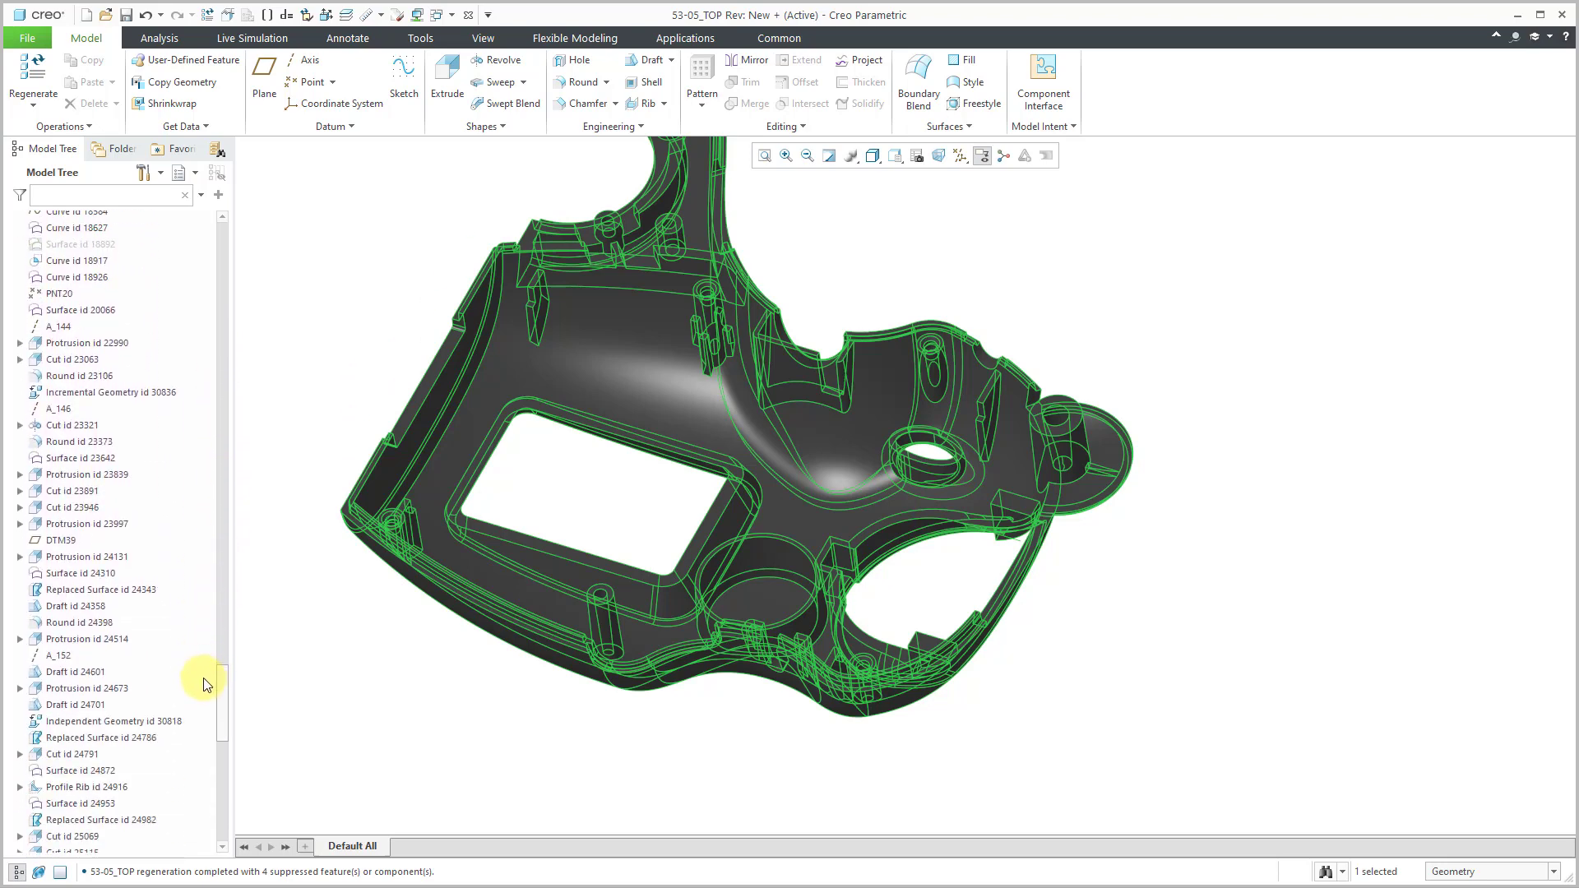
click(120, 525)
click(763, 135)
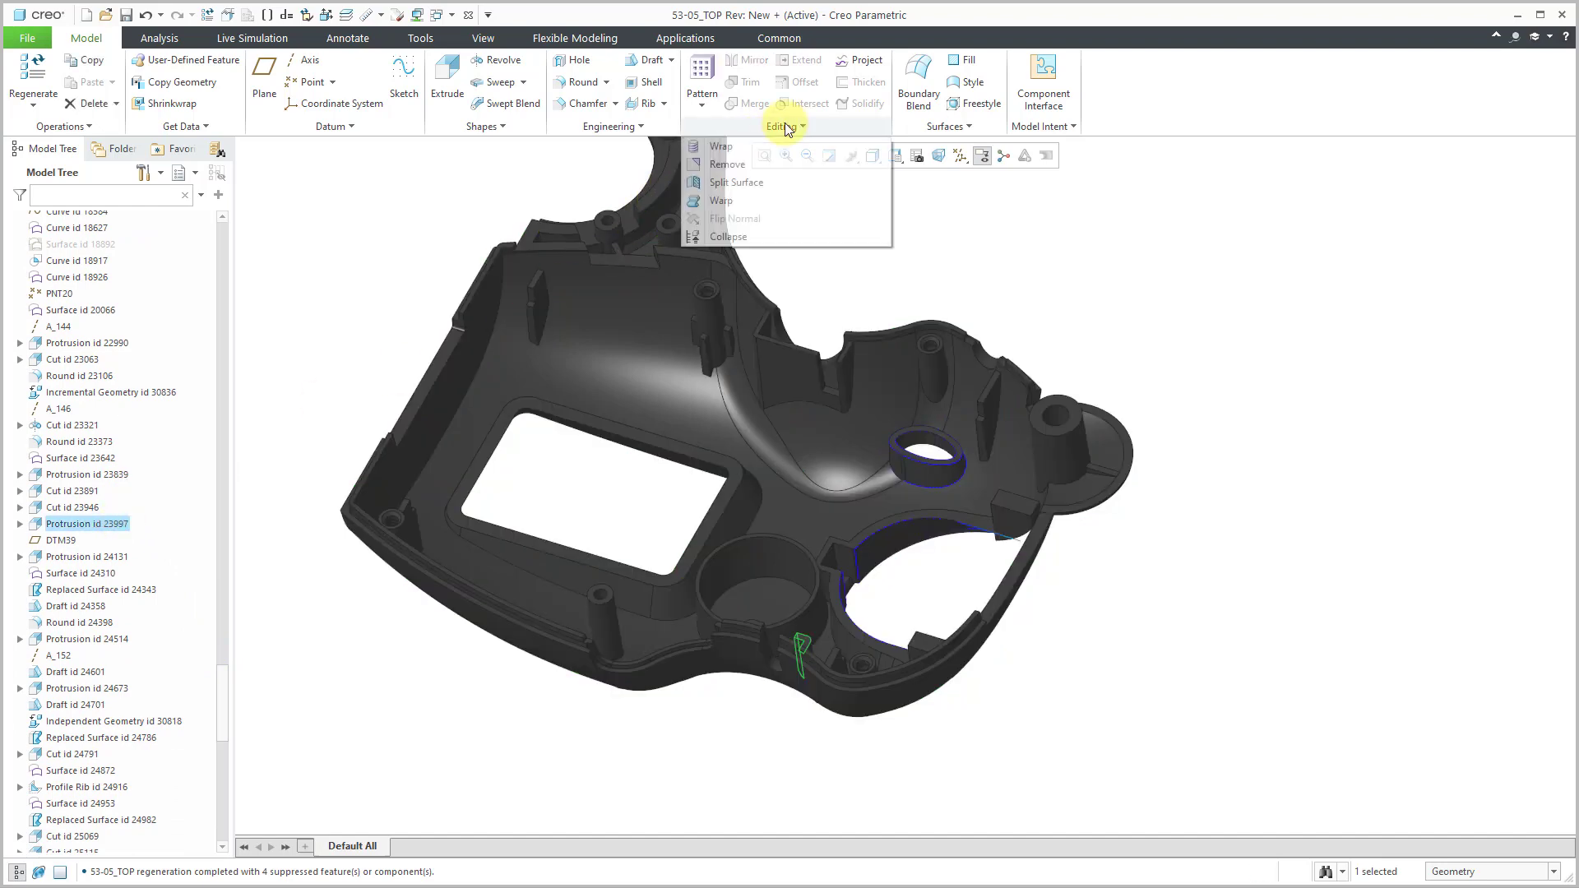
click(750, 232)
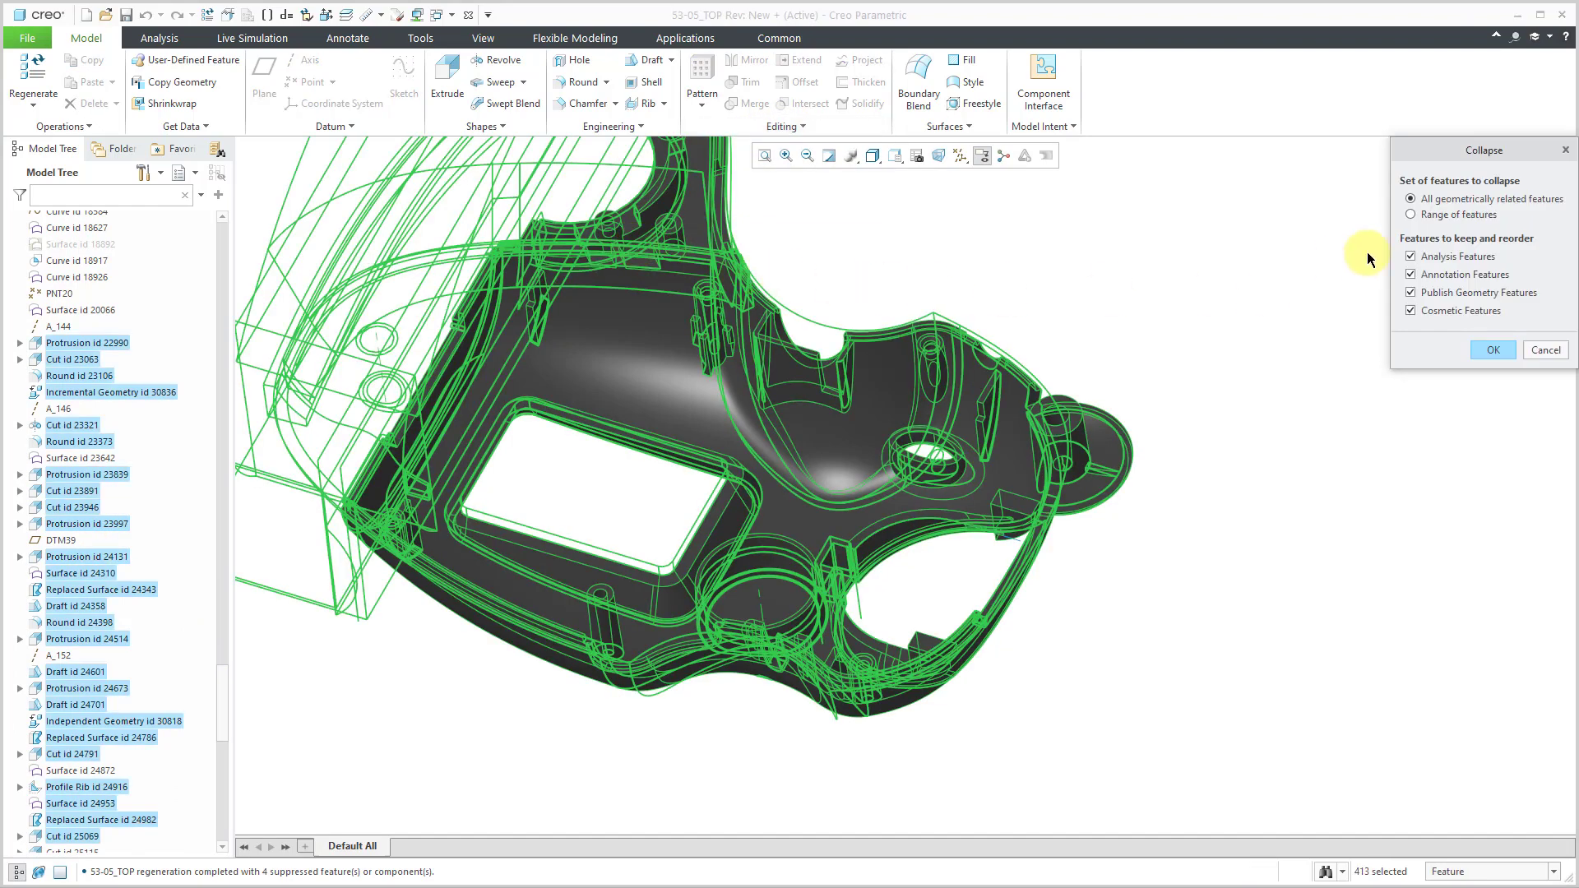
click(1429, 216)
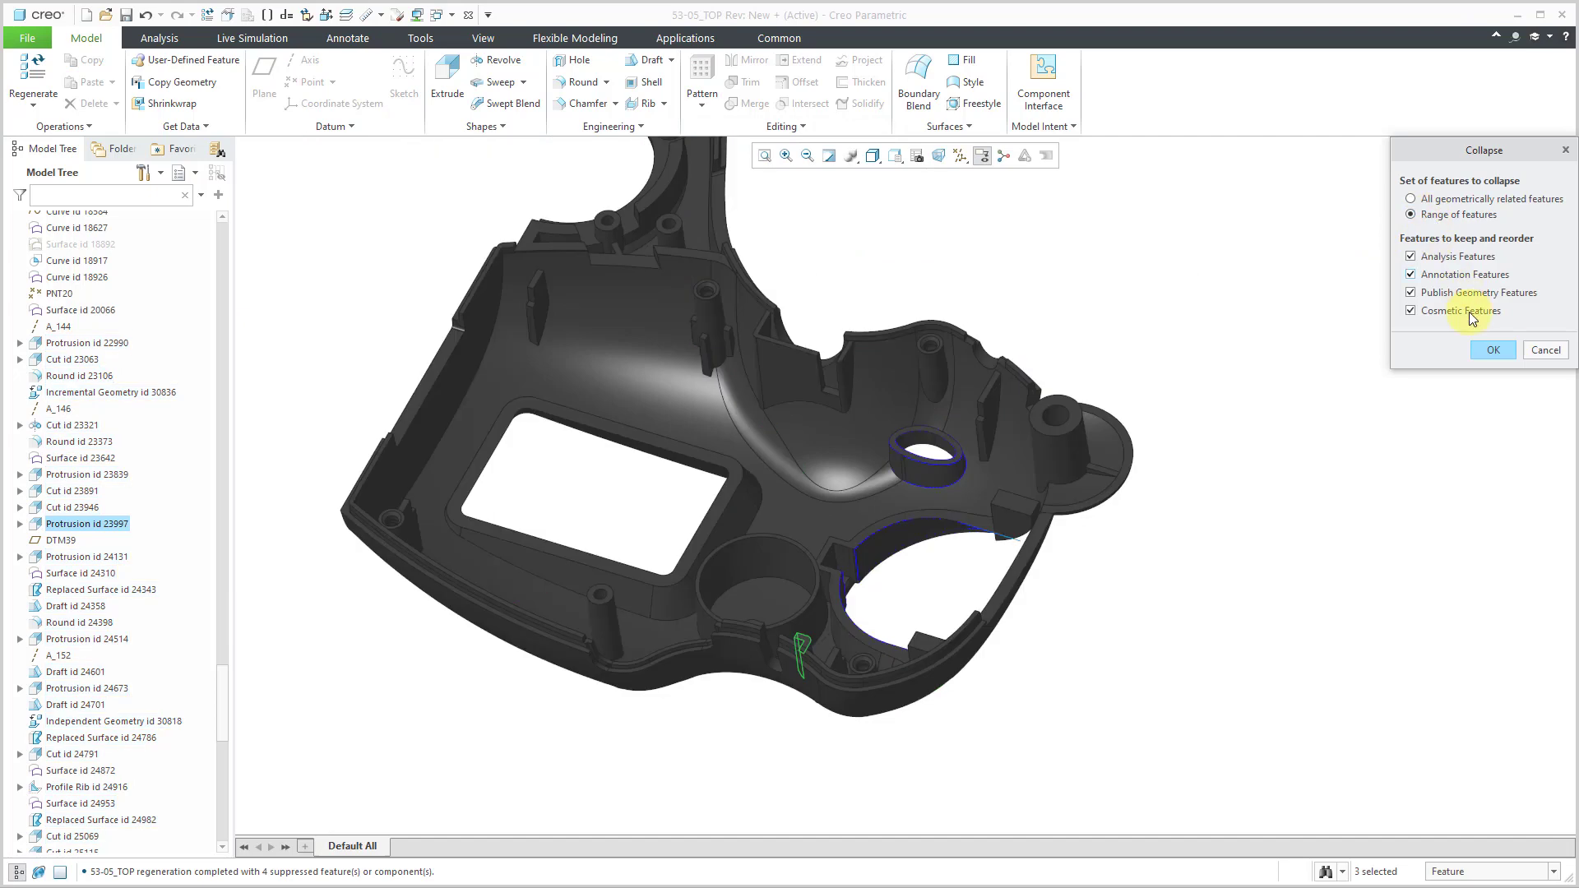
click(1493, 351)
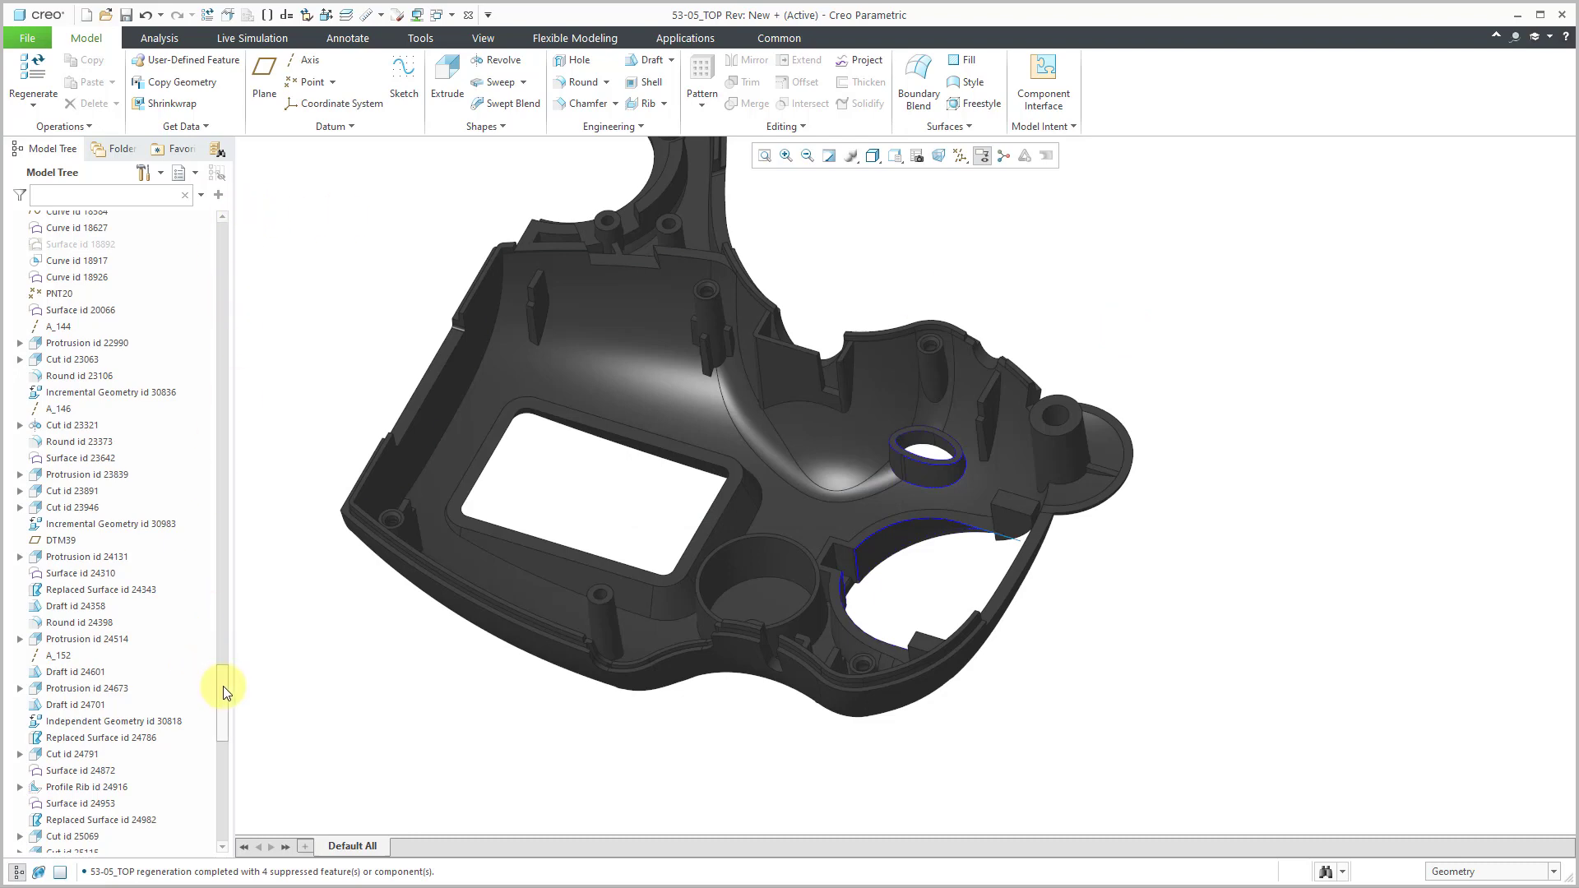
Step: Reopen the Reference Viewer for 53-05_TOP.PRT and display the full path of the remaining missing GUTSNTOP.ASM reference to find its holder
drag(224, 691, 254, 247)
click(61, 217)
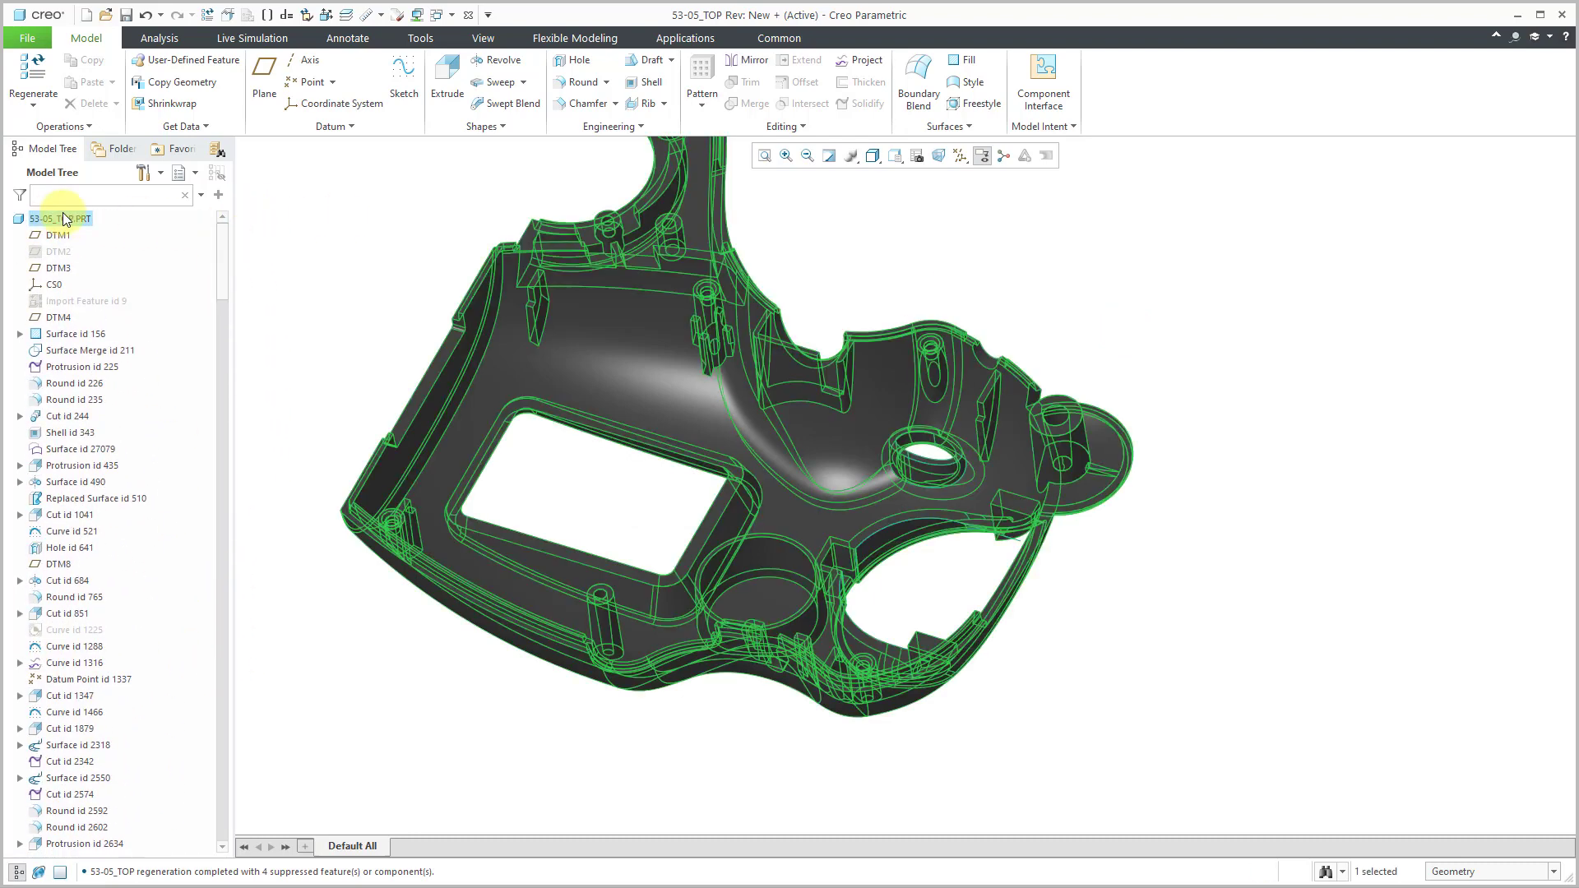
right_click(63, 217)
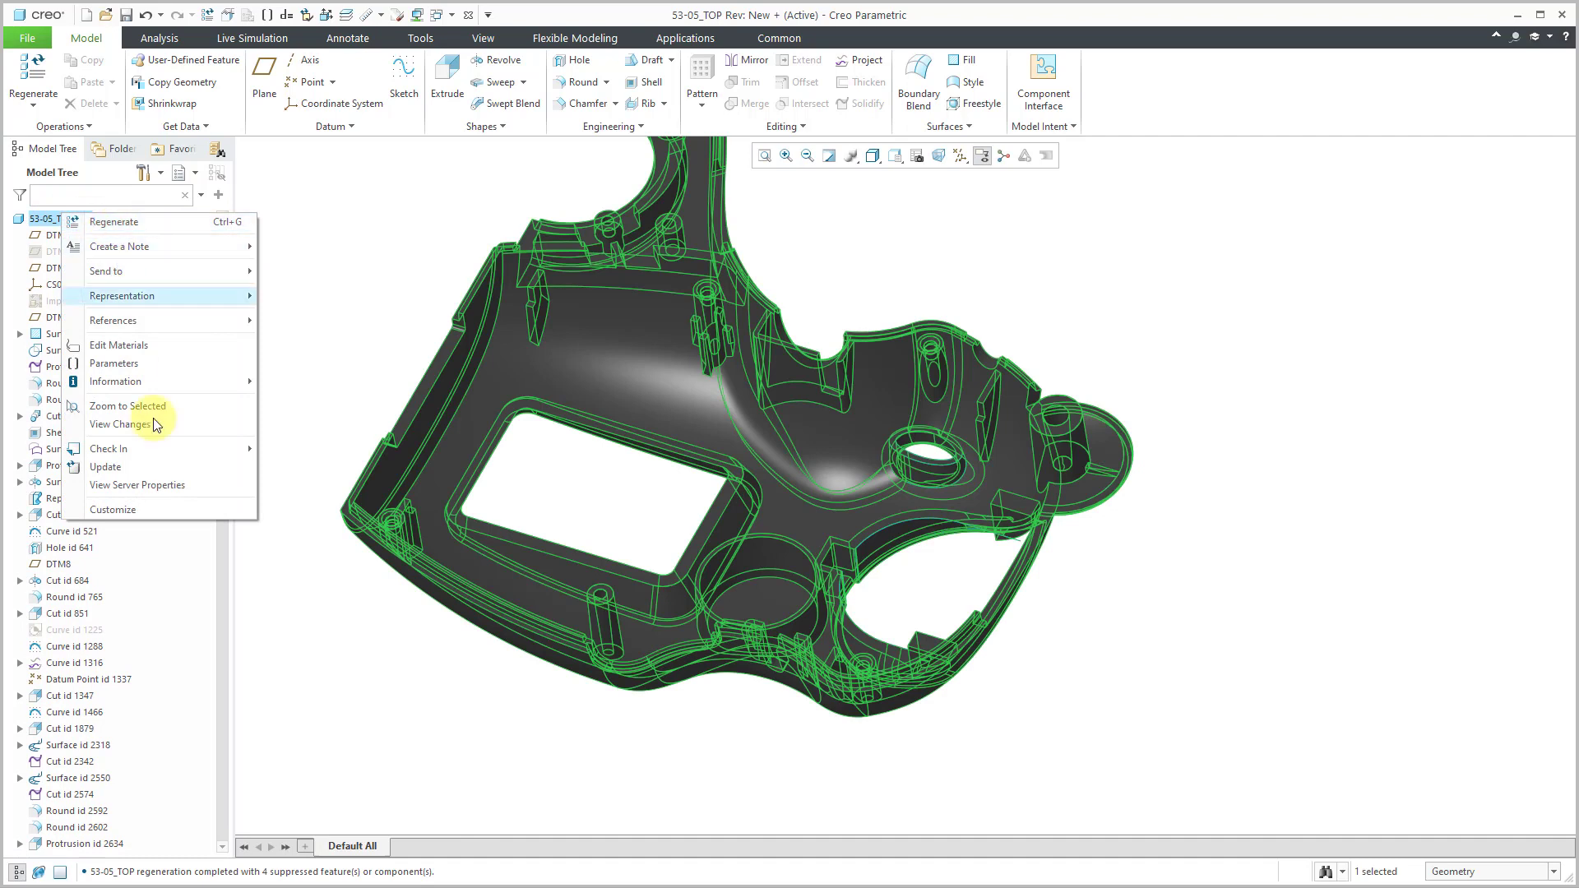
mouse_move(183, 383)
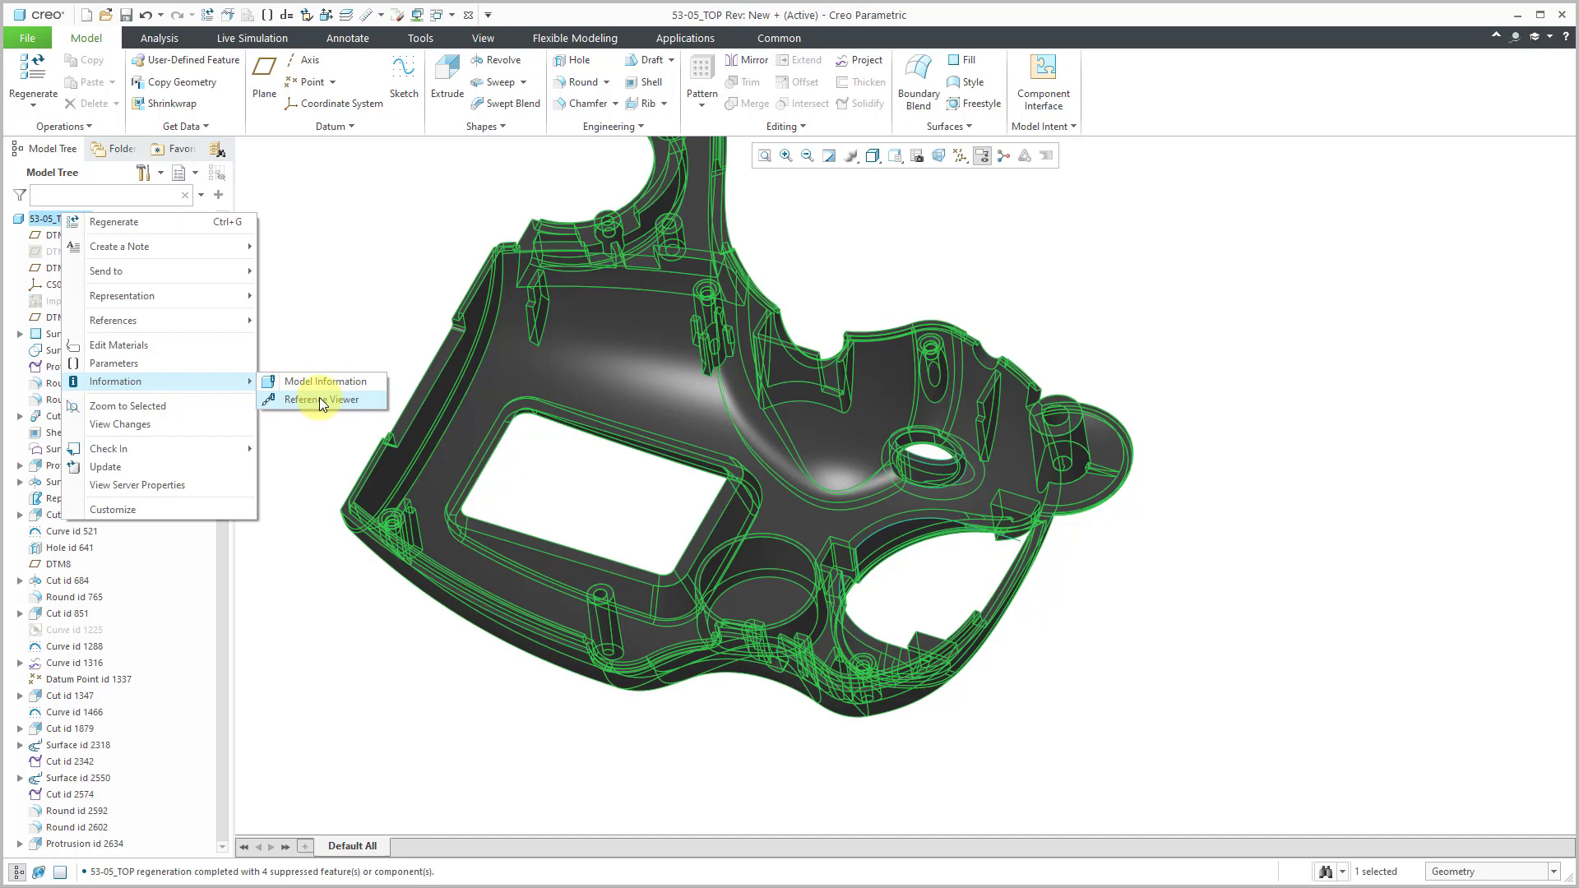
click(320, 400)
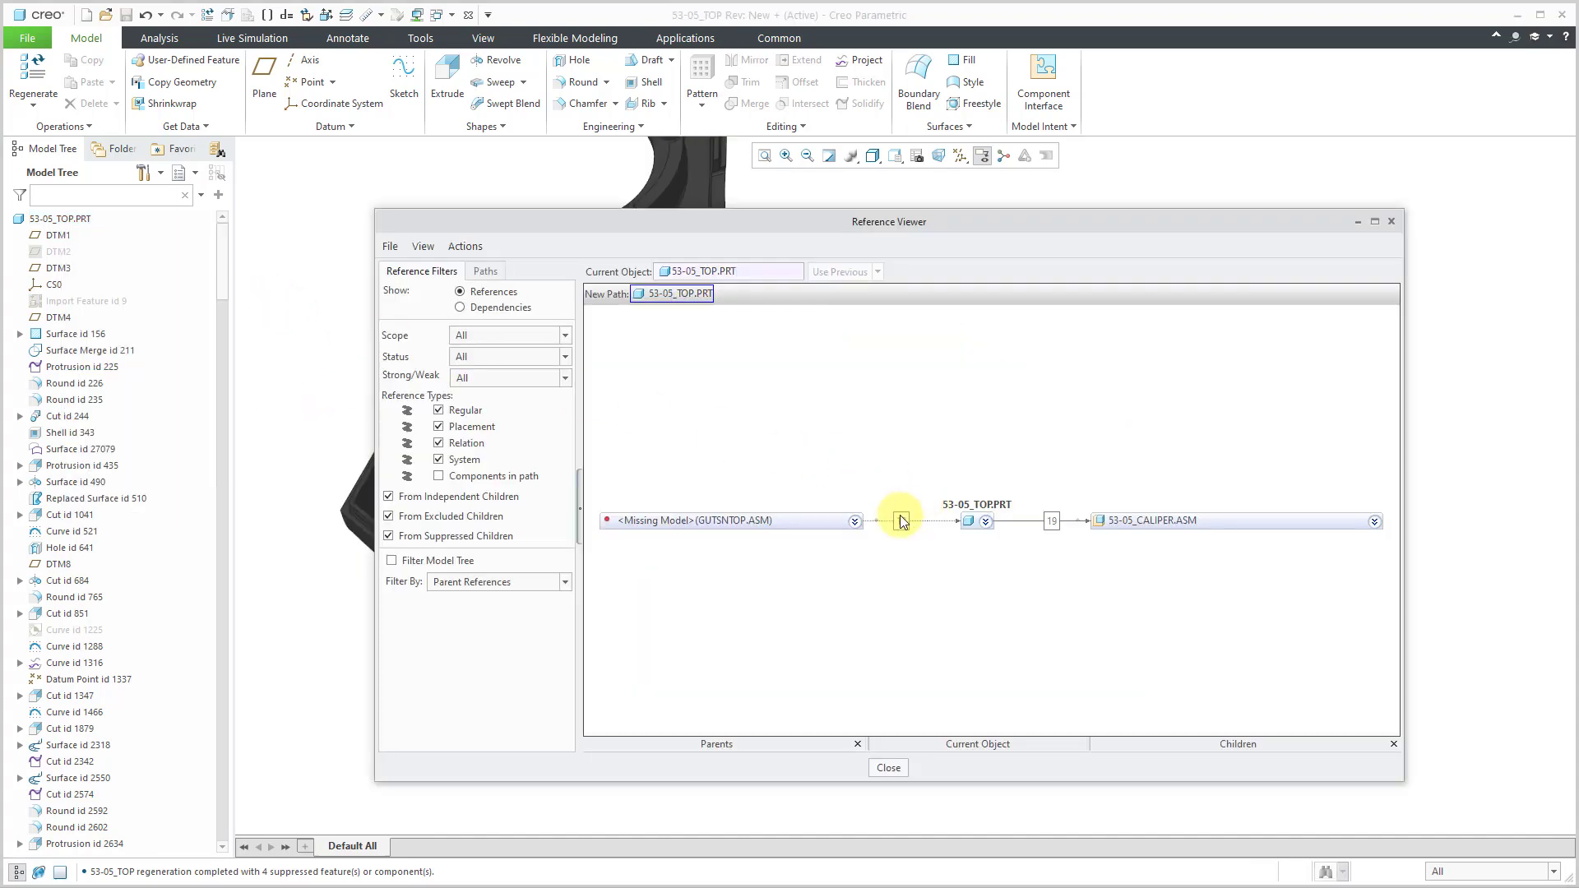
click(855, 521)
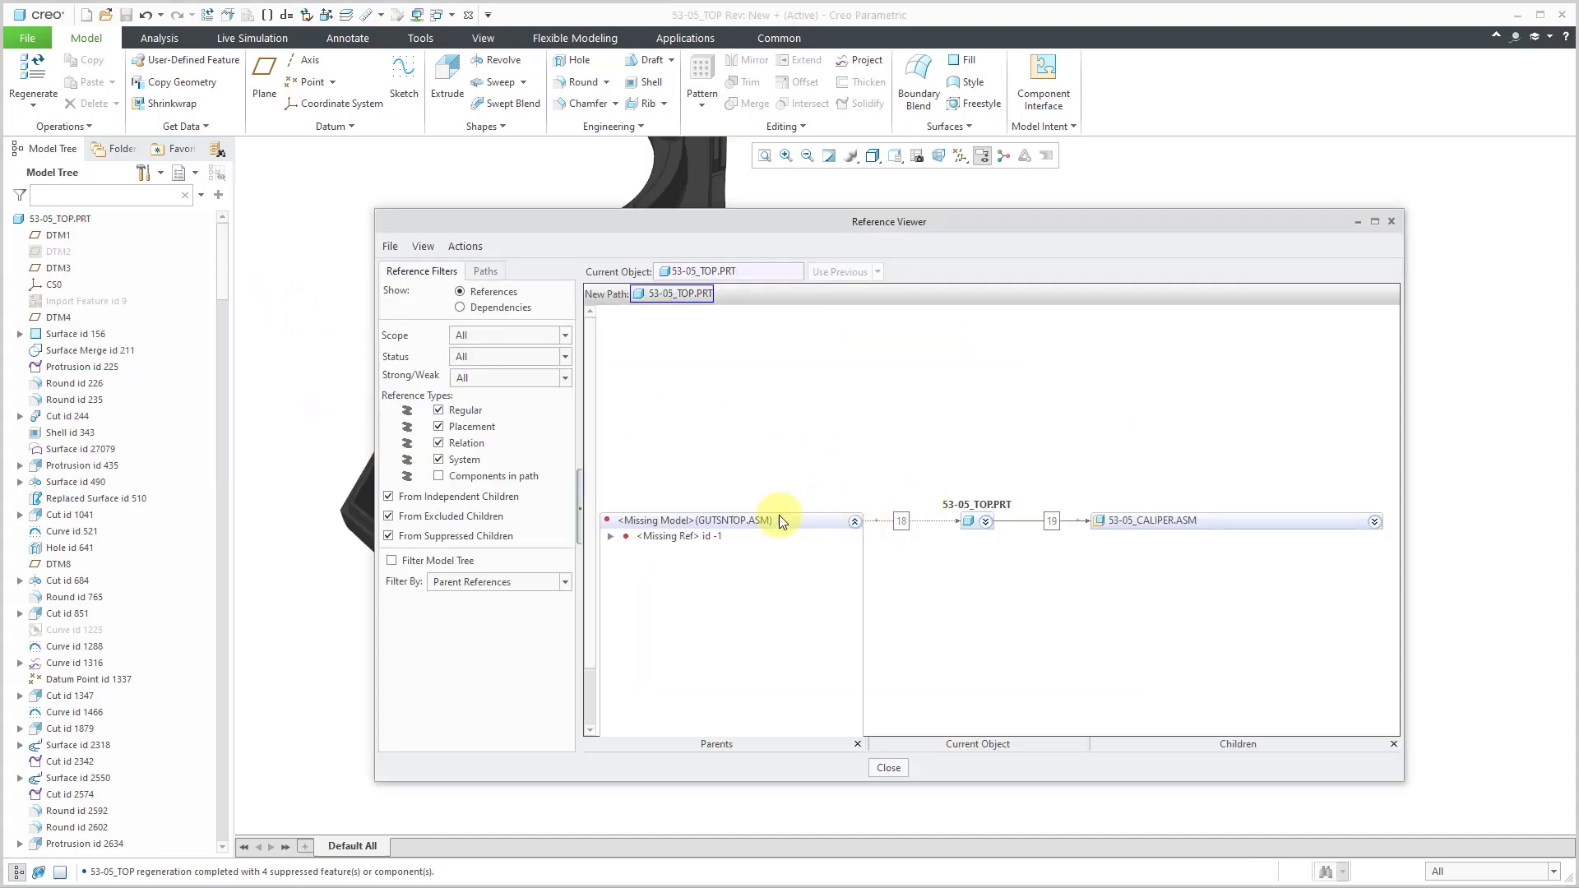
right_click(699, 535)
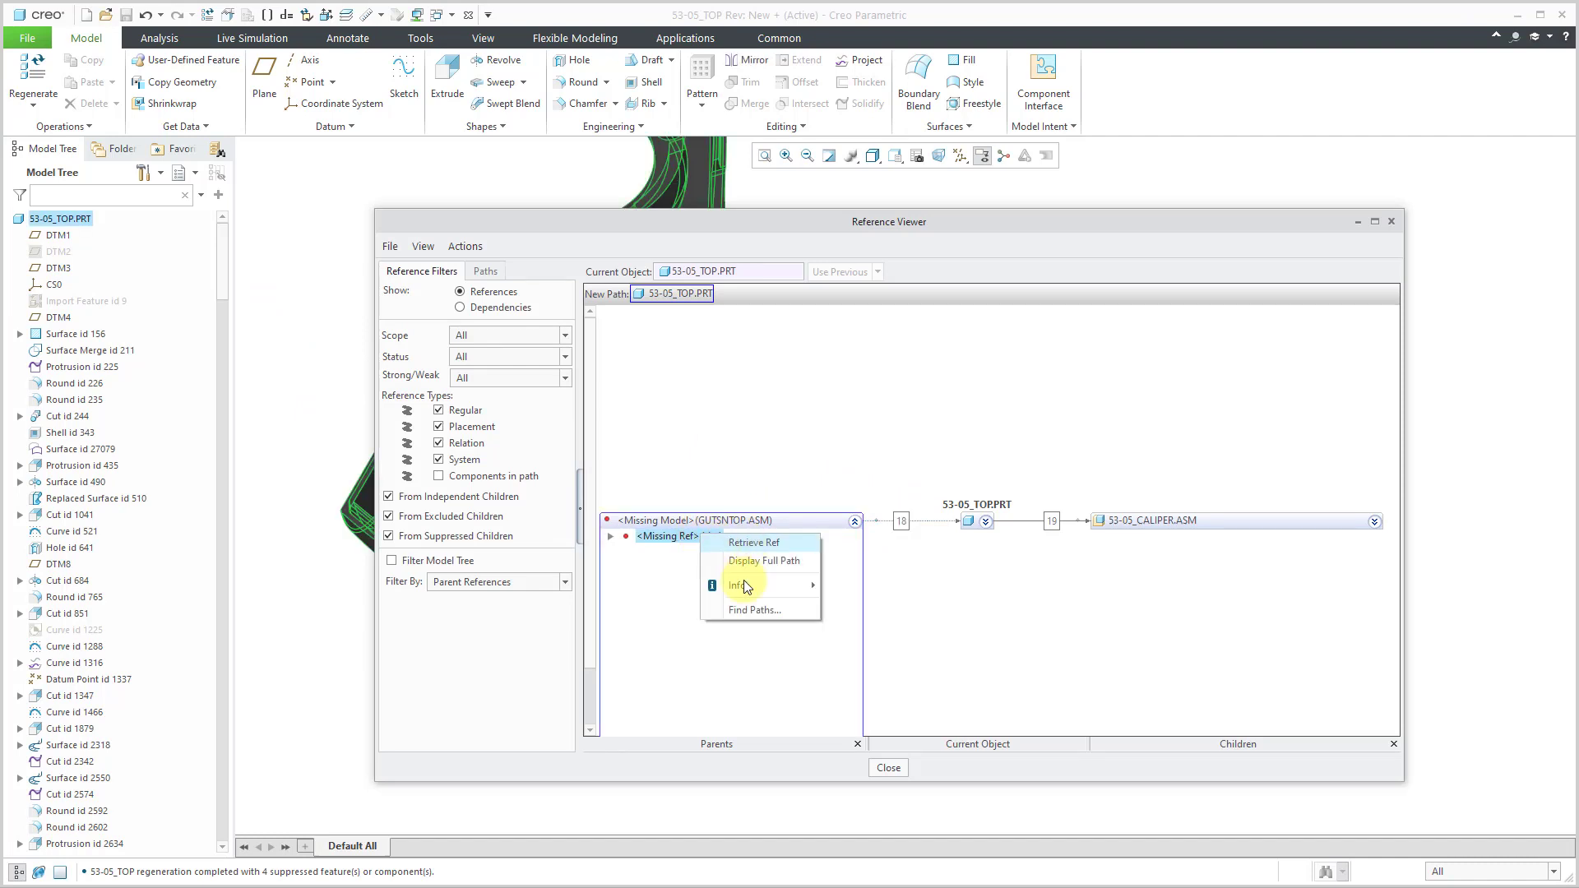
click(756, 566)
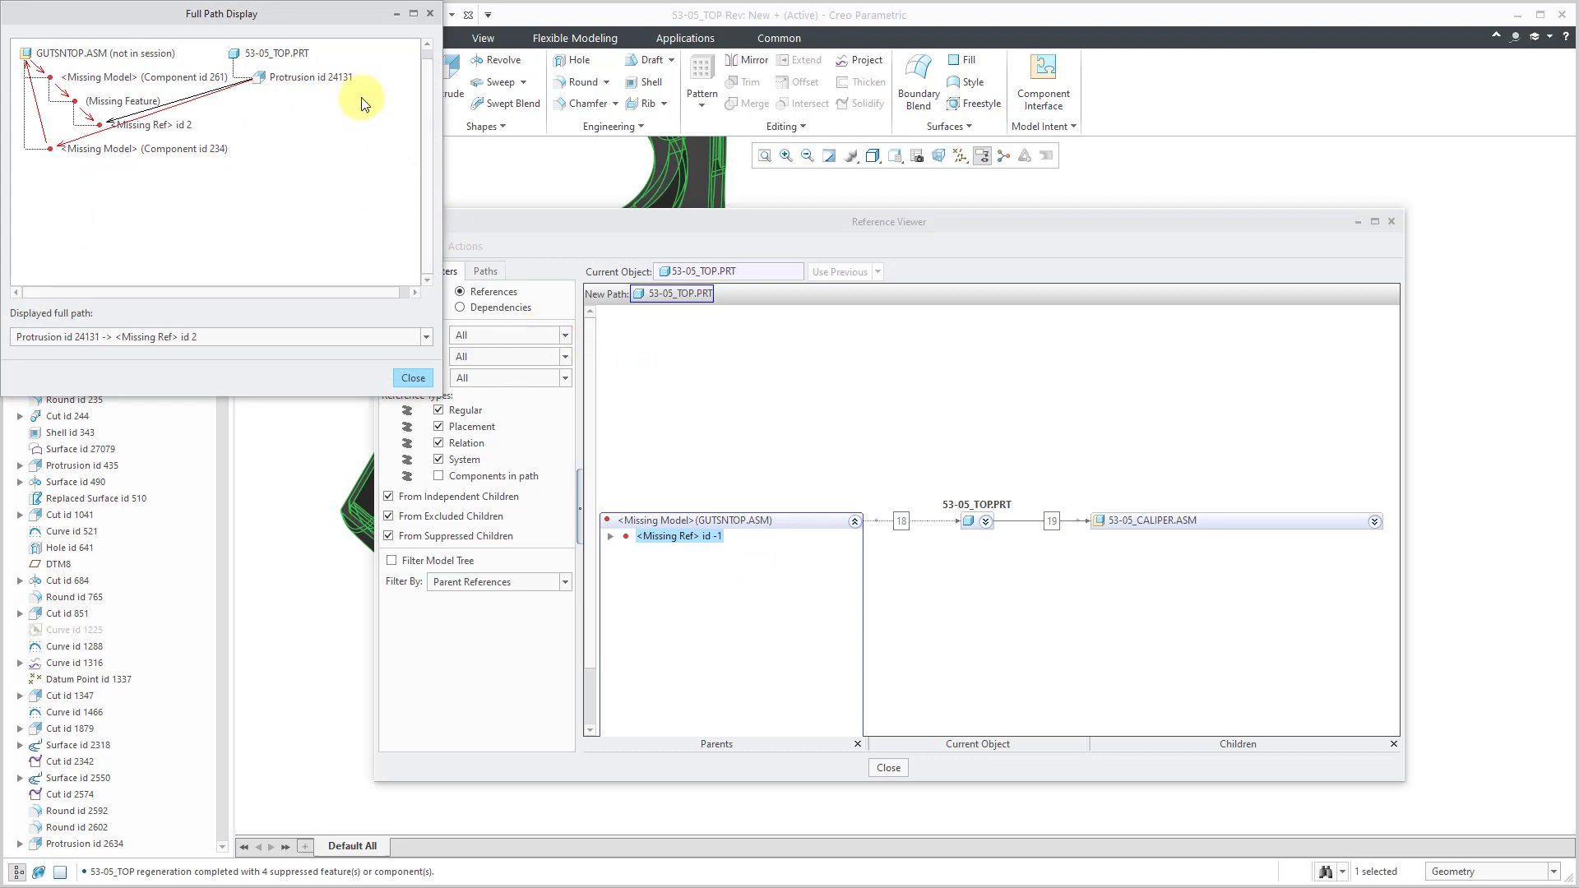
click(413, 378)
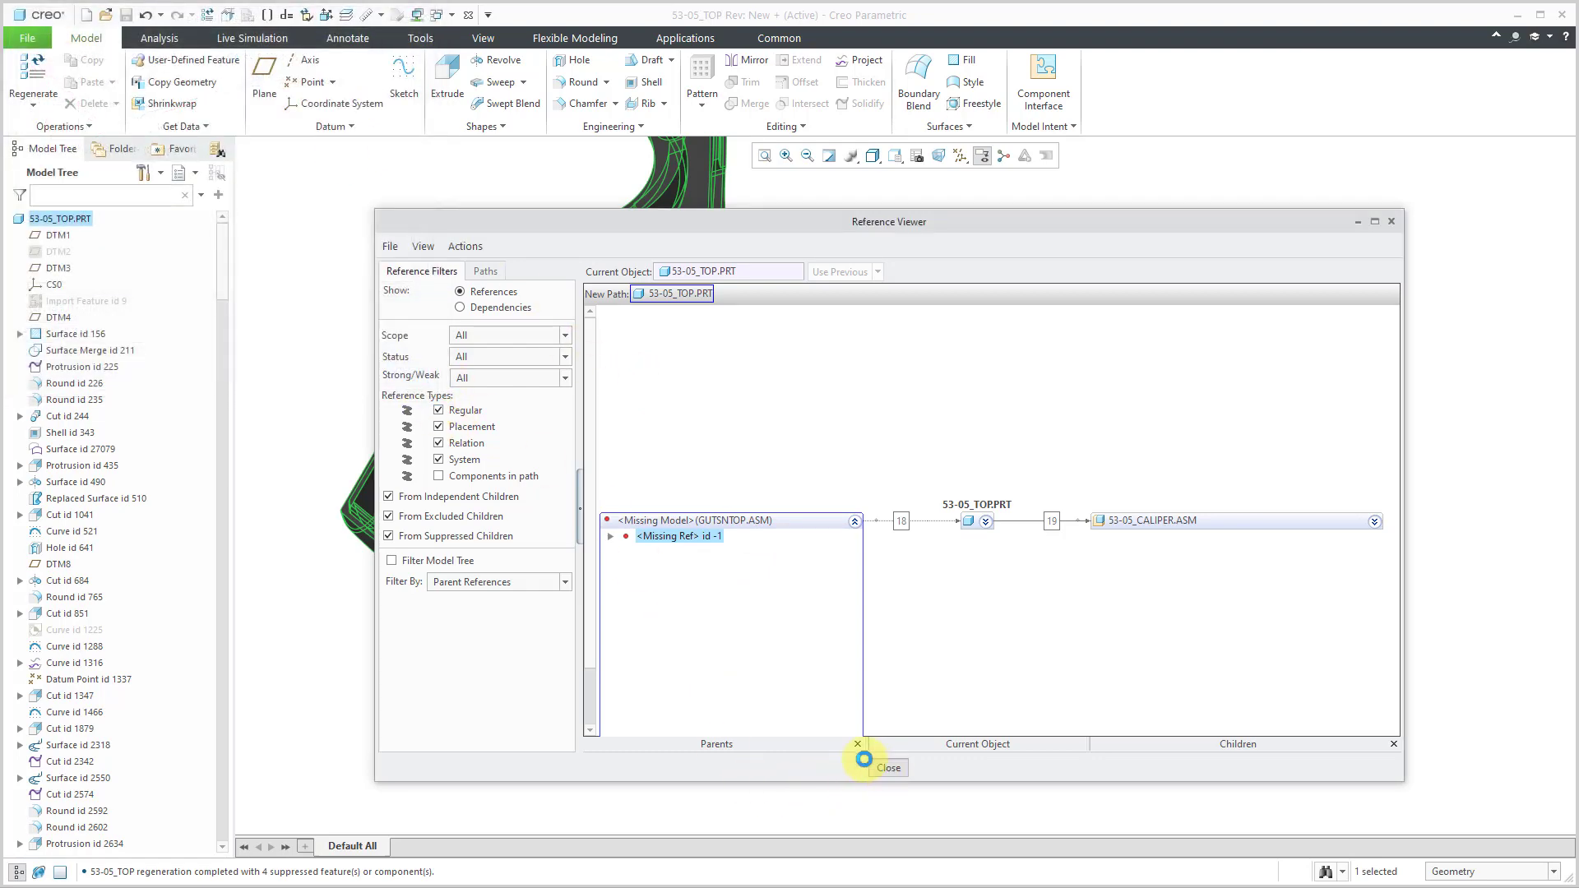
click(865, 760)
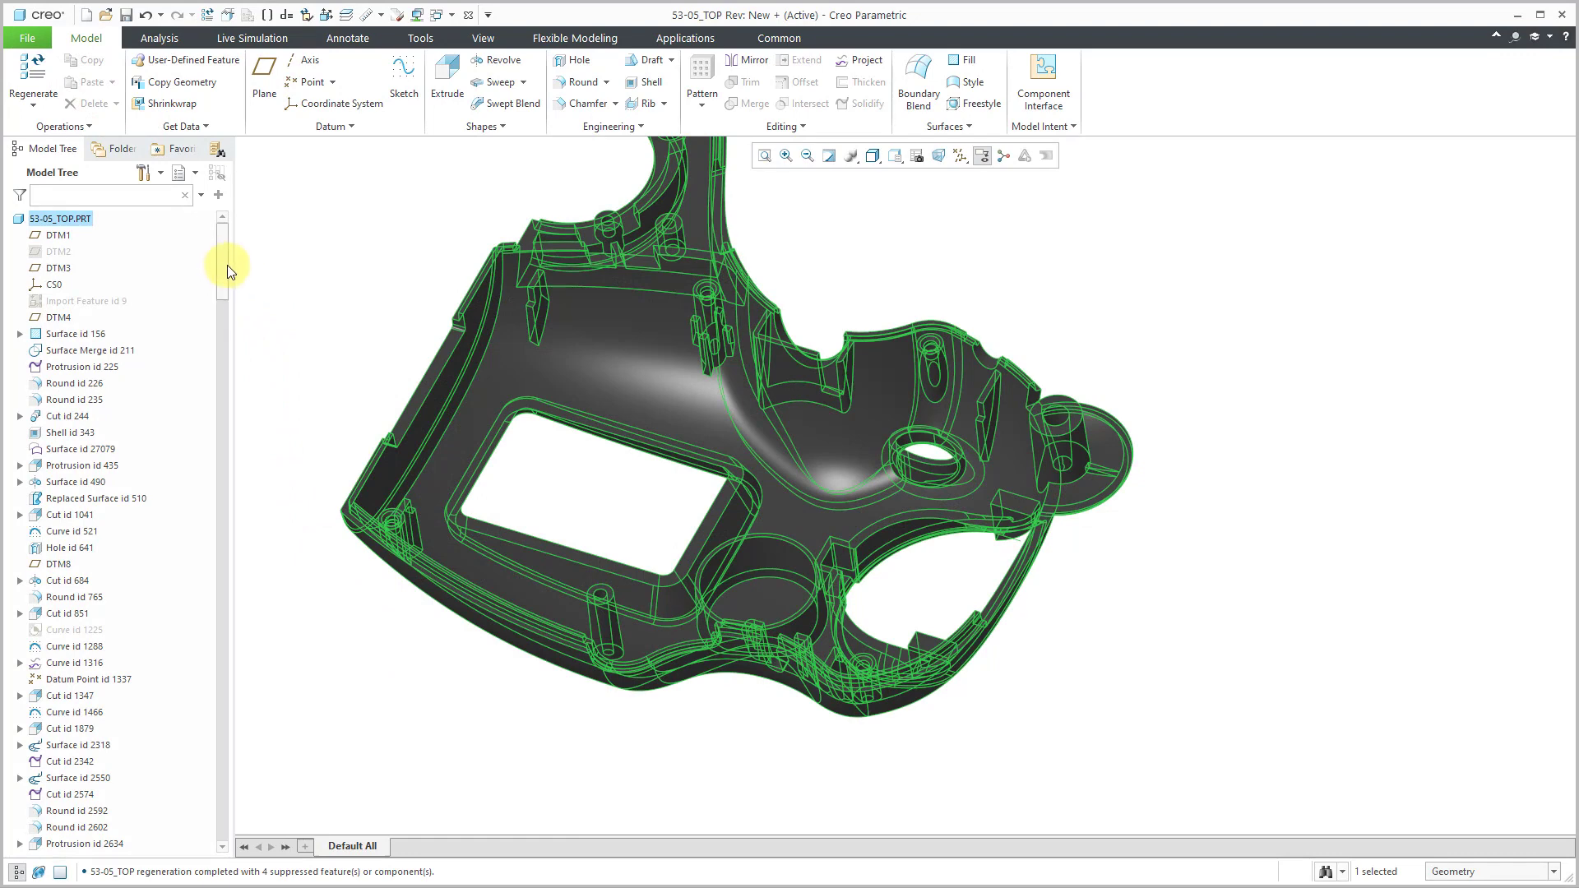
Step: Edit the definition of Protrusion id 24131 and open its internal sketch, agreeing to unalign all external references to the absent GUTSNTOP assembly
drag(228, 268, 227, 693)
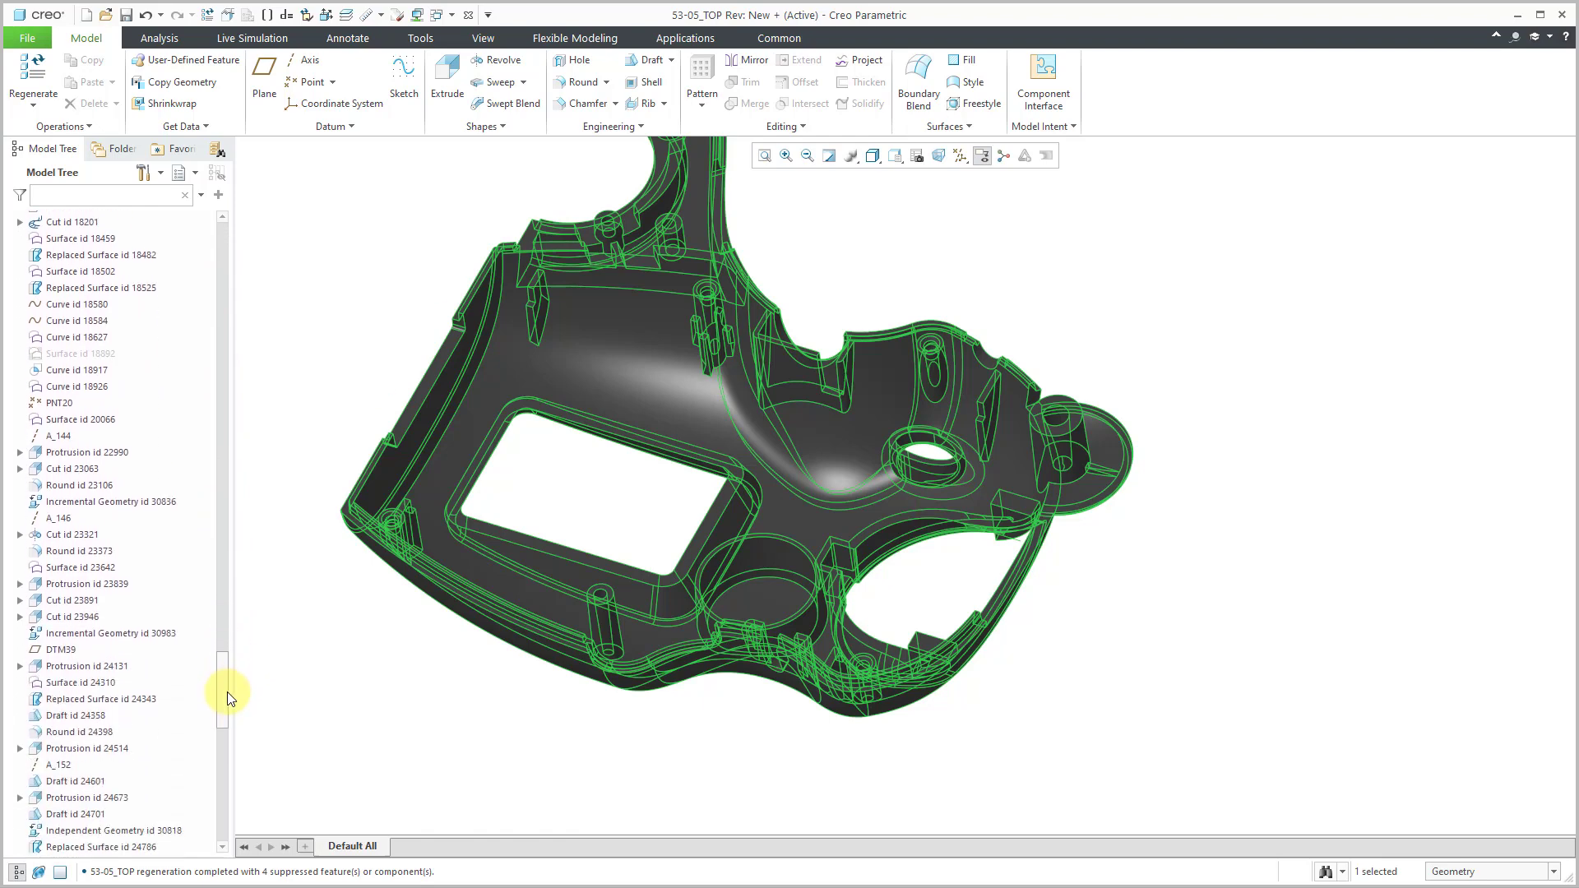
click(122, 666)
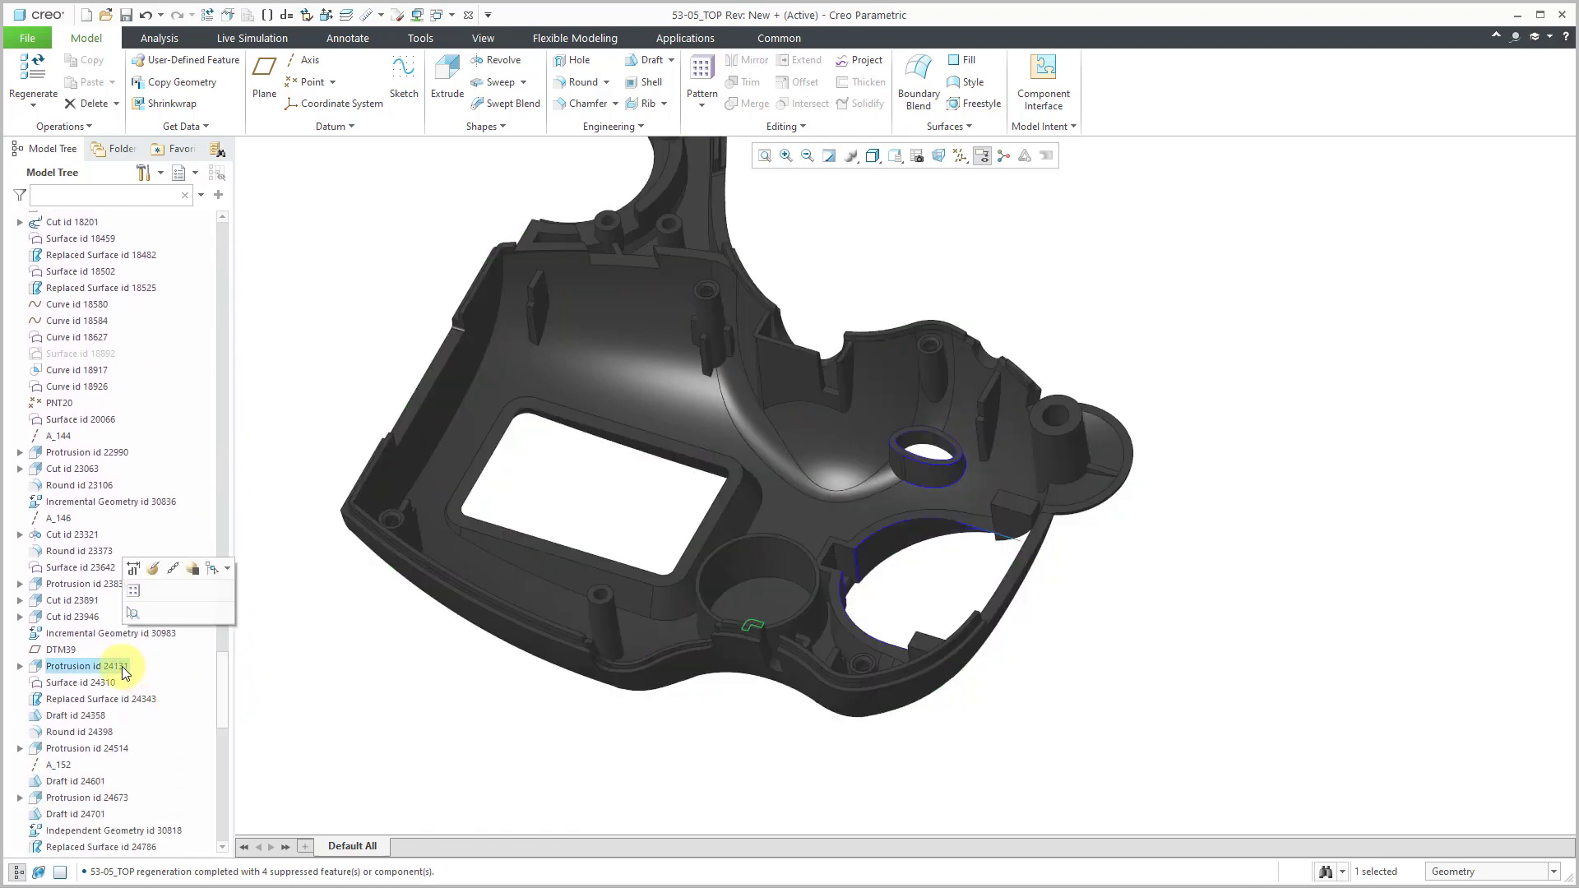
click(153, 569)
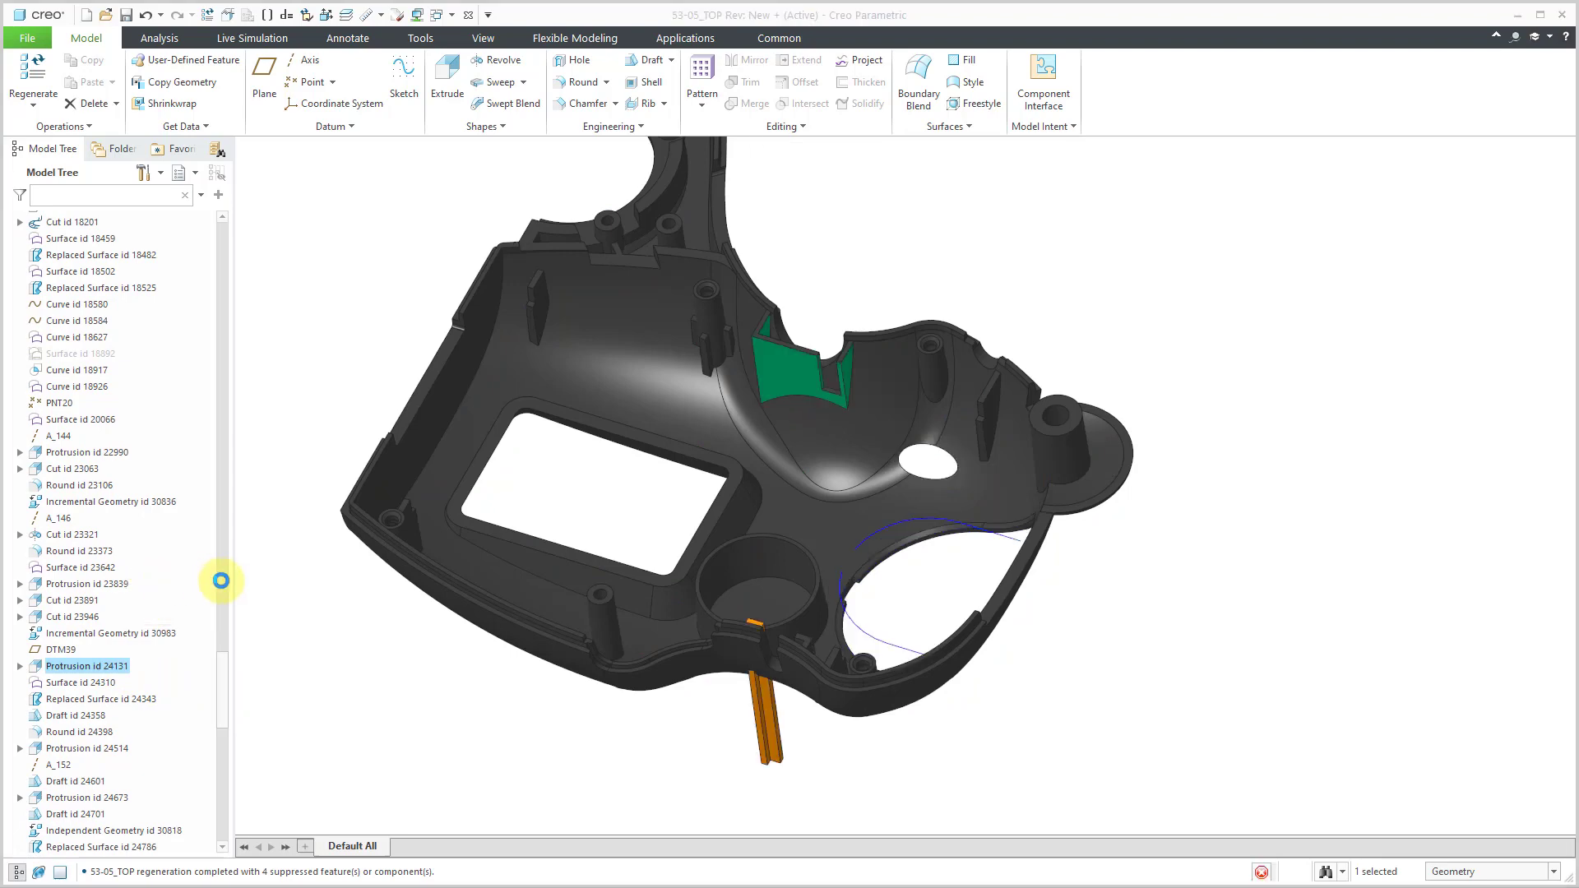
middle_drag(720, 585, 639, 445)
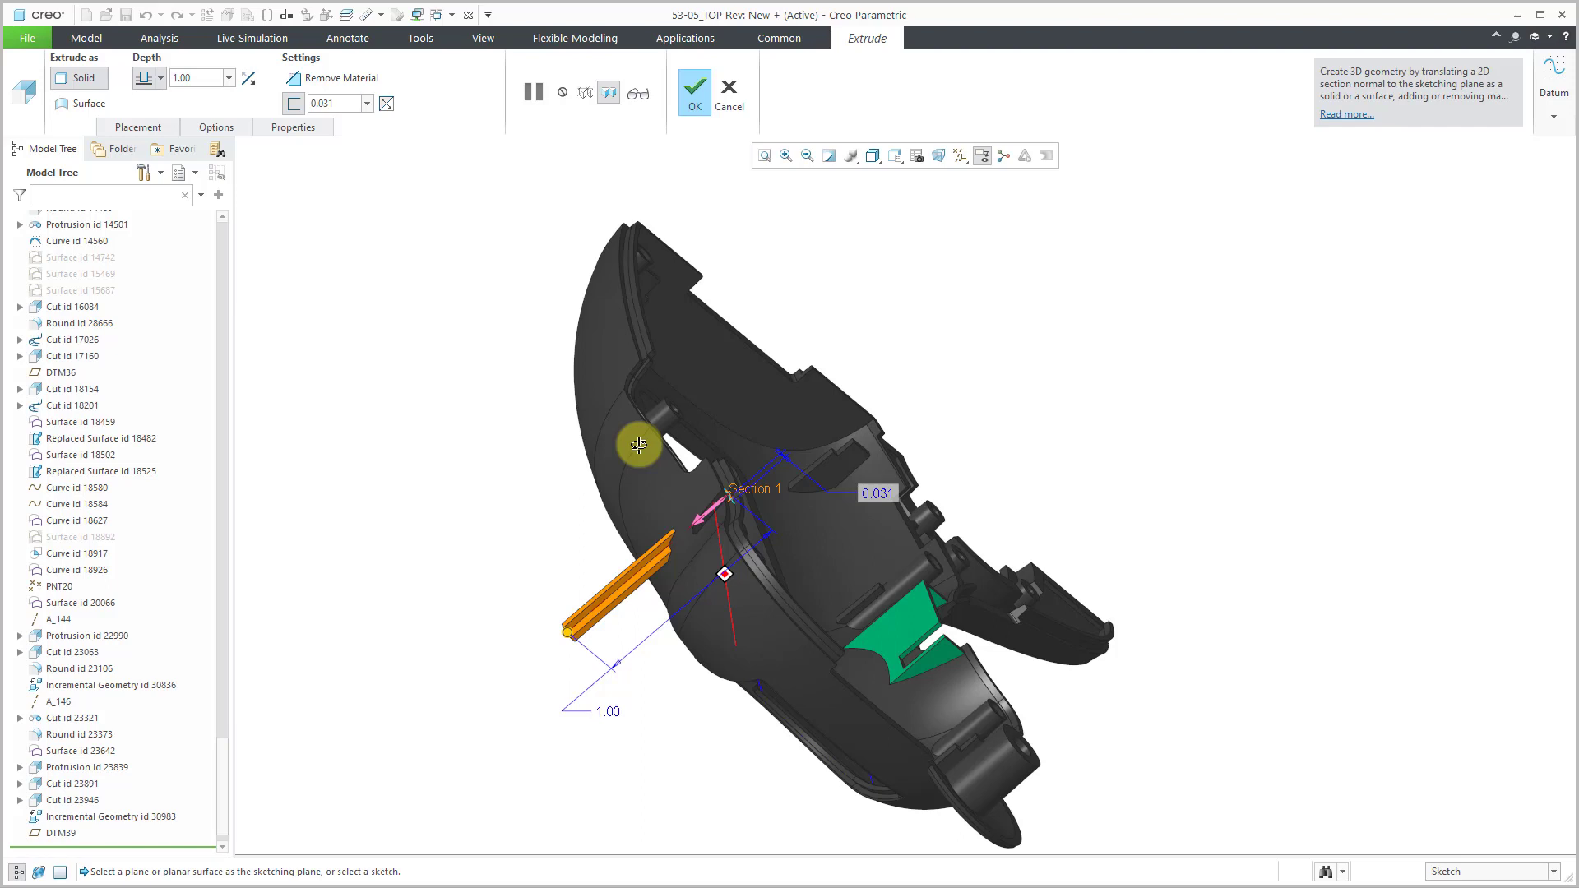
click(125, 128)
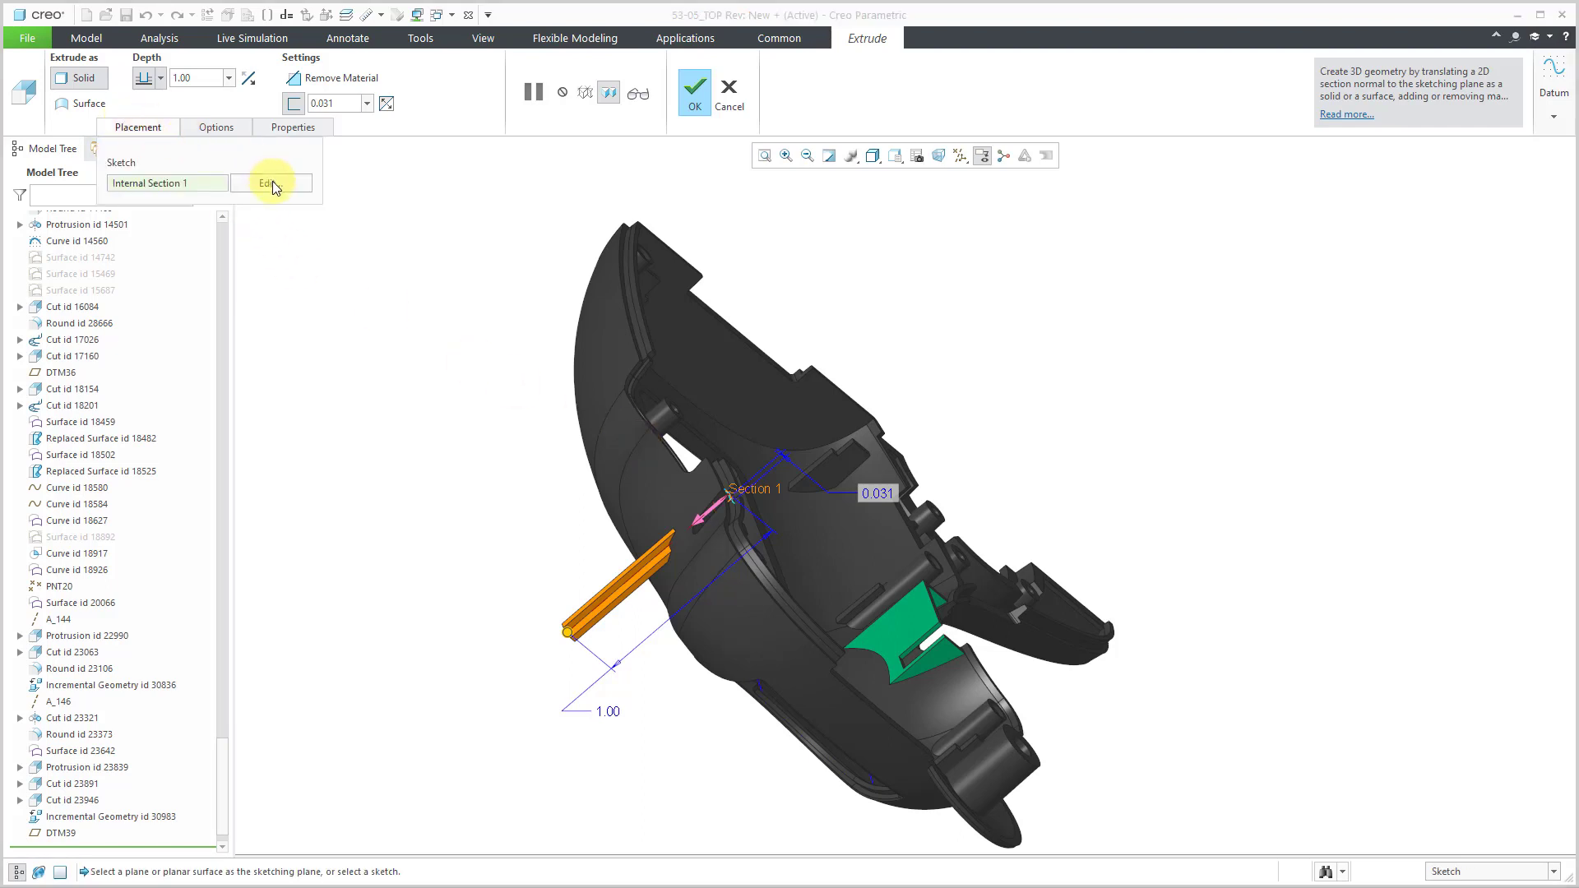
click(272, 182)
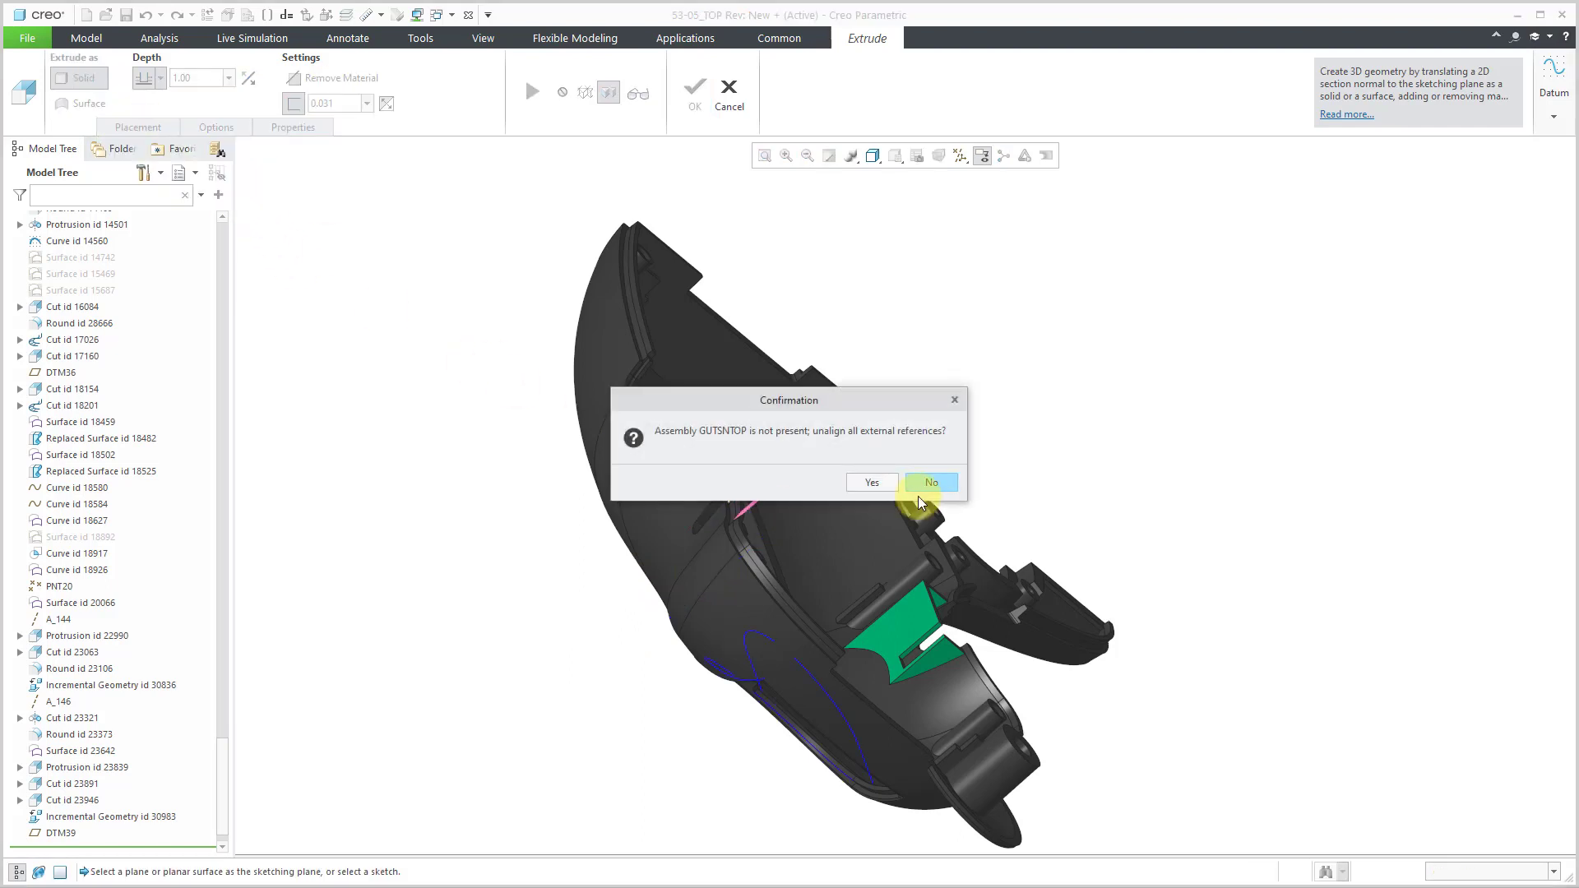
click(874, 479)
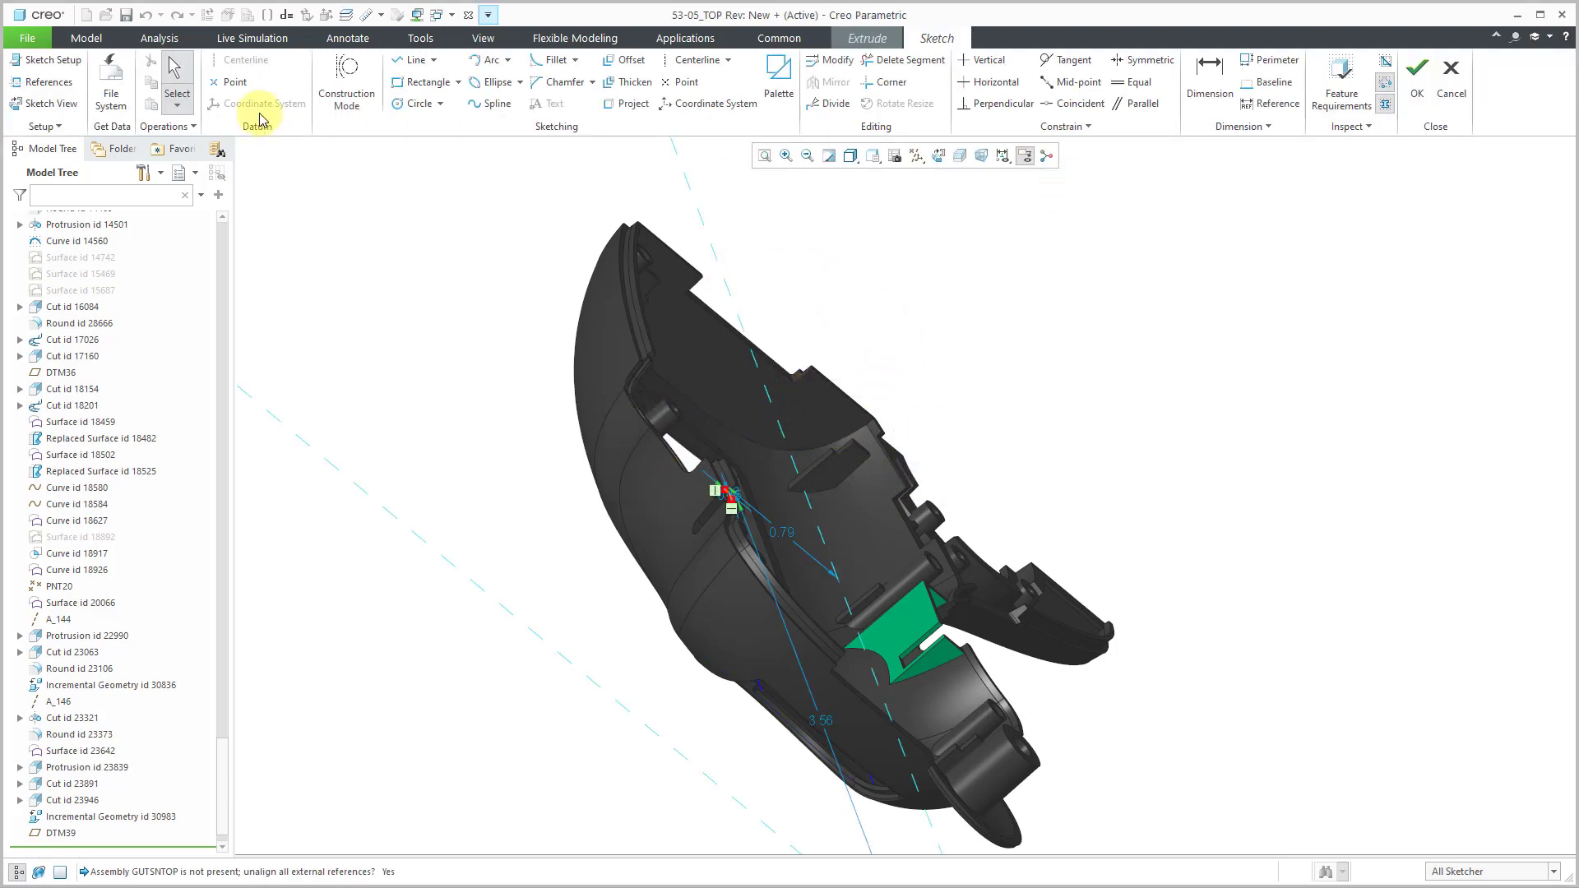
Step: Review the sketch references of Protrusion id 24131, accept the sketch and complete the feature redefinition
click(67, 91)
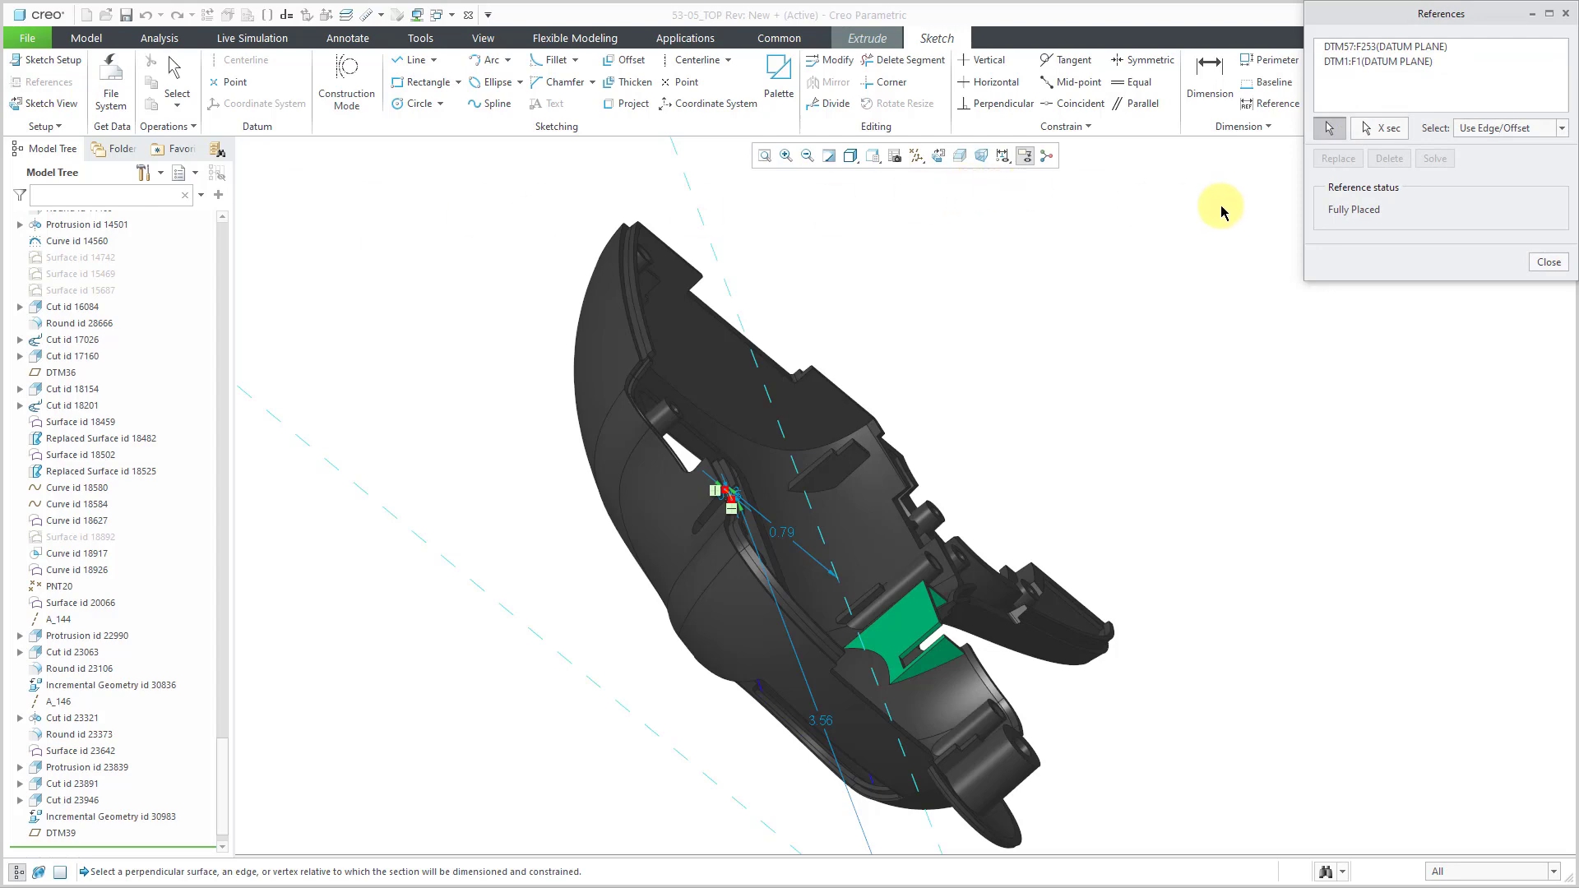
click(1549, 262)
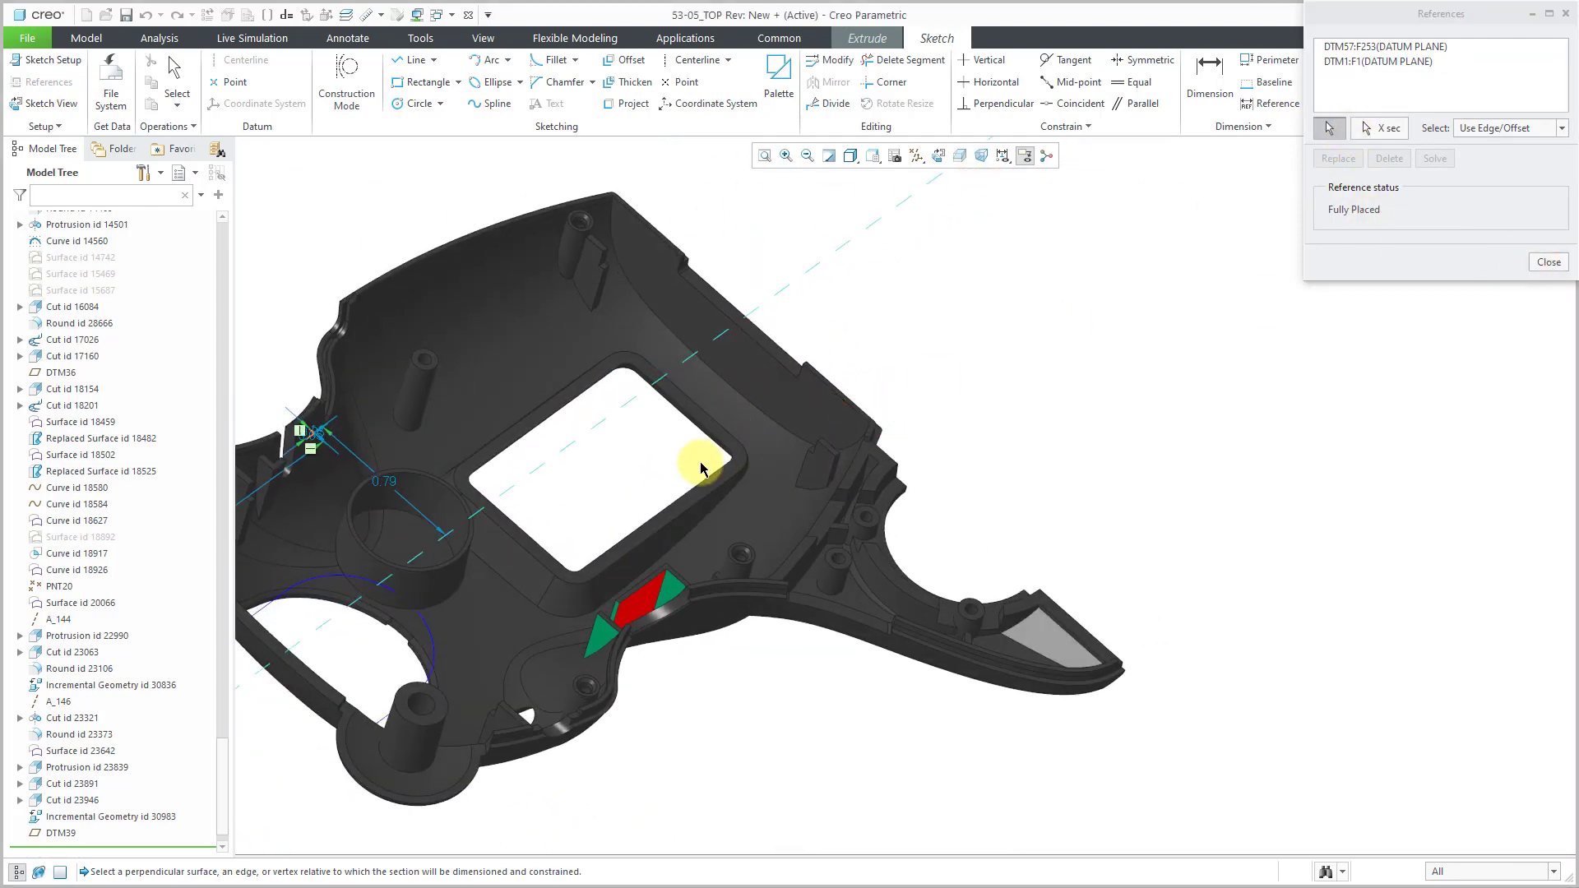
shift+middle_drag(704, 363, 1055, 448)
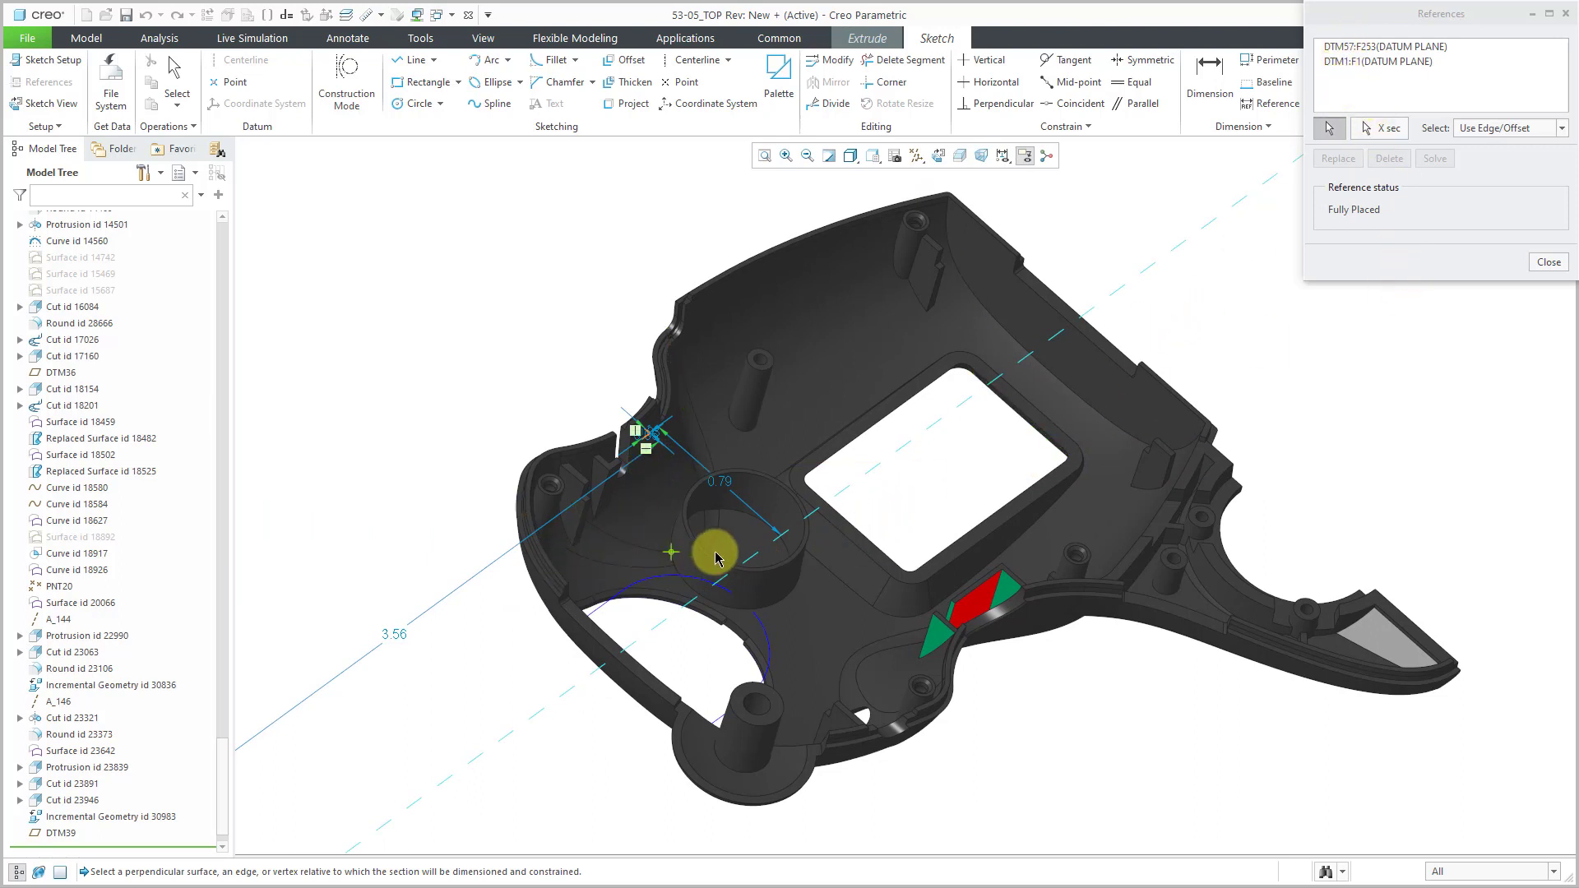
click(1546, 262)
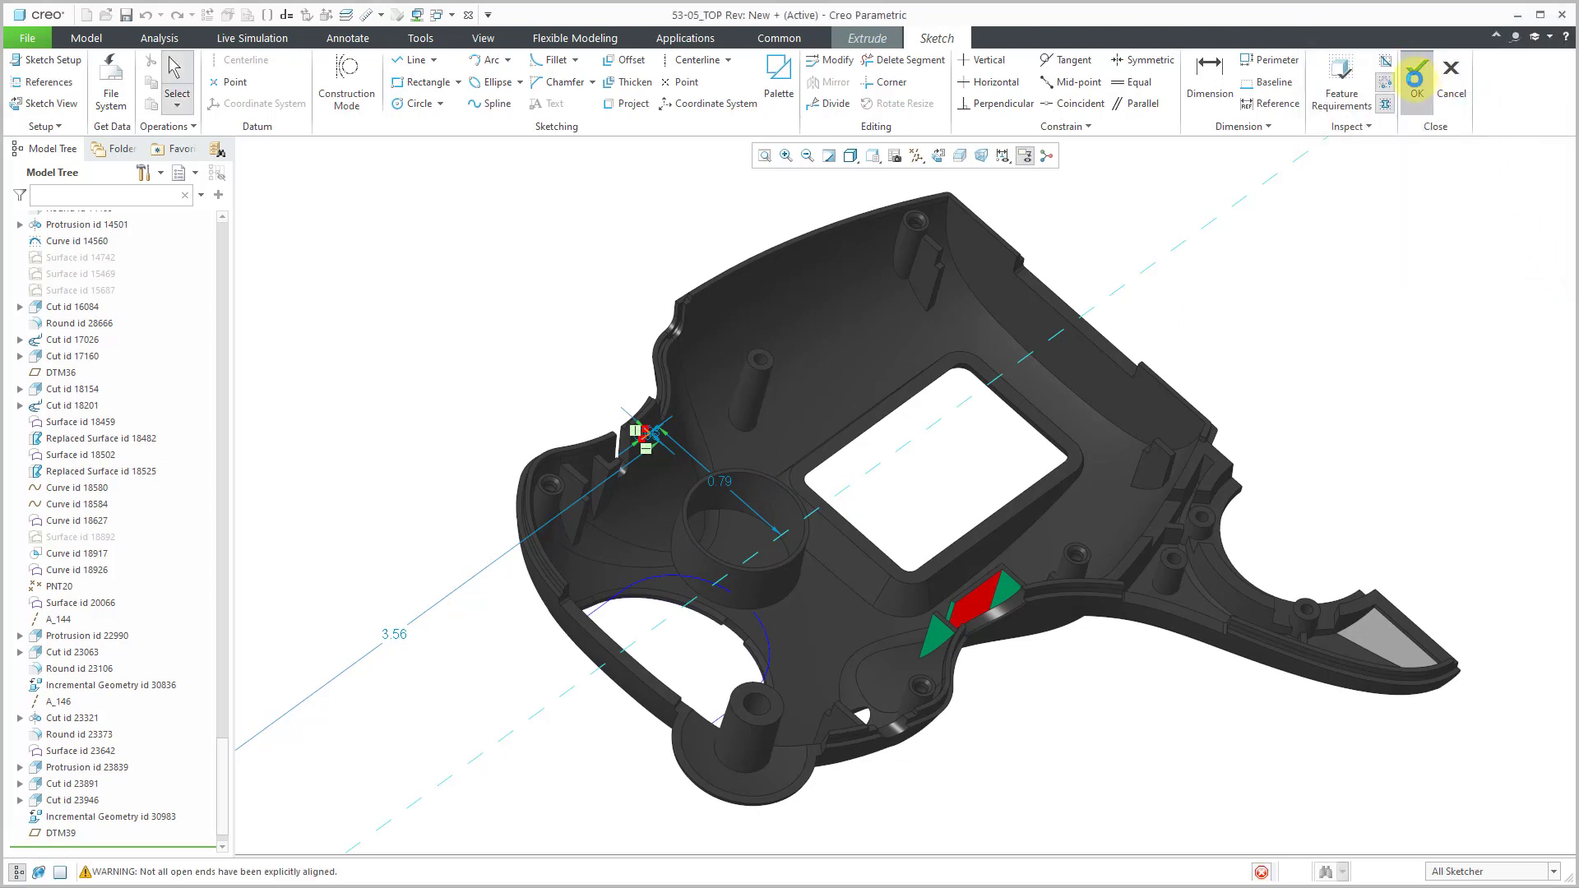
click(1415, 78)
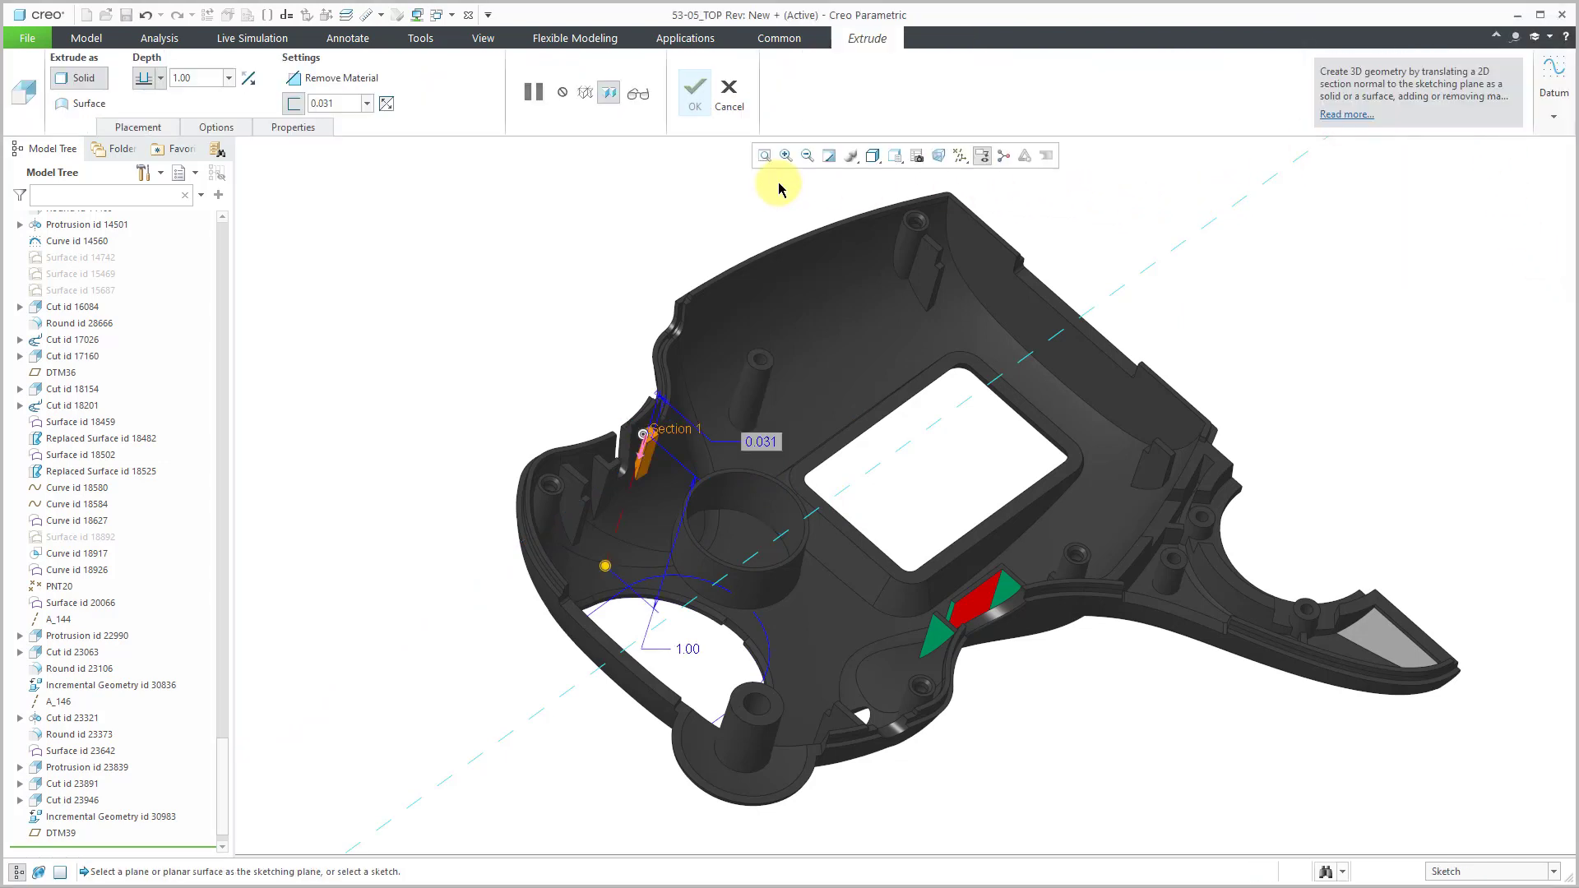
click(689, 97)
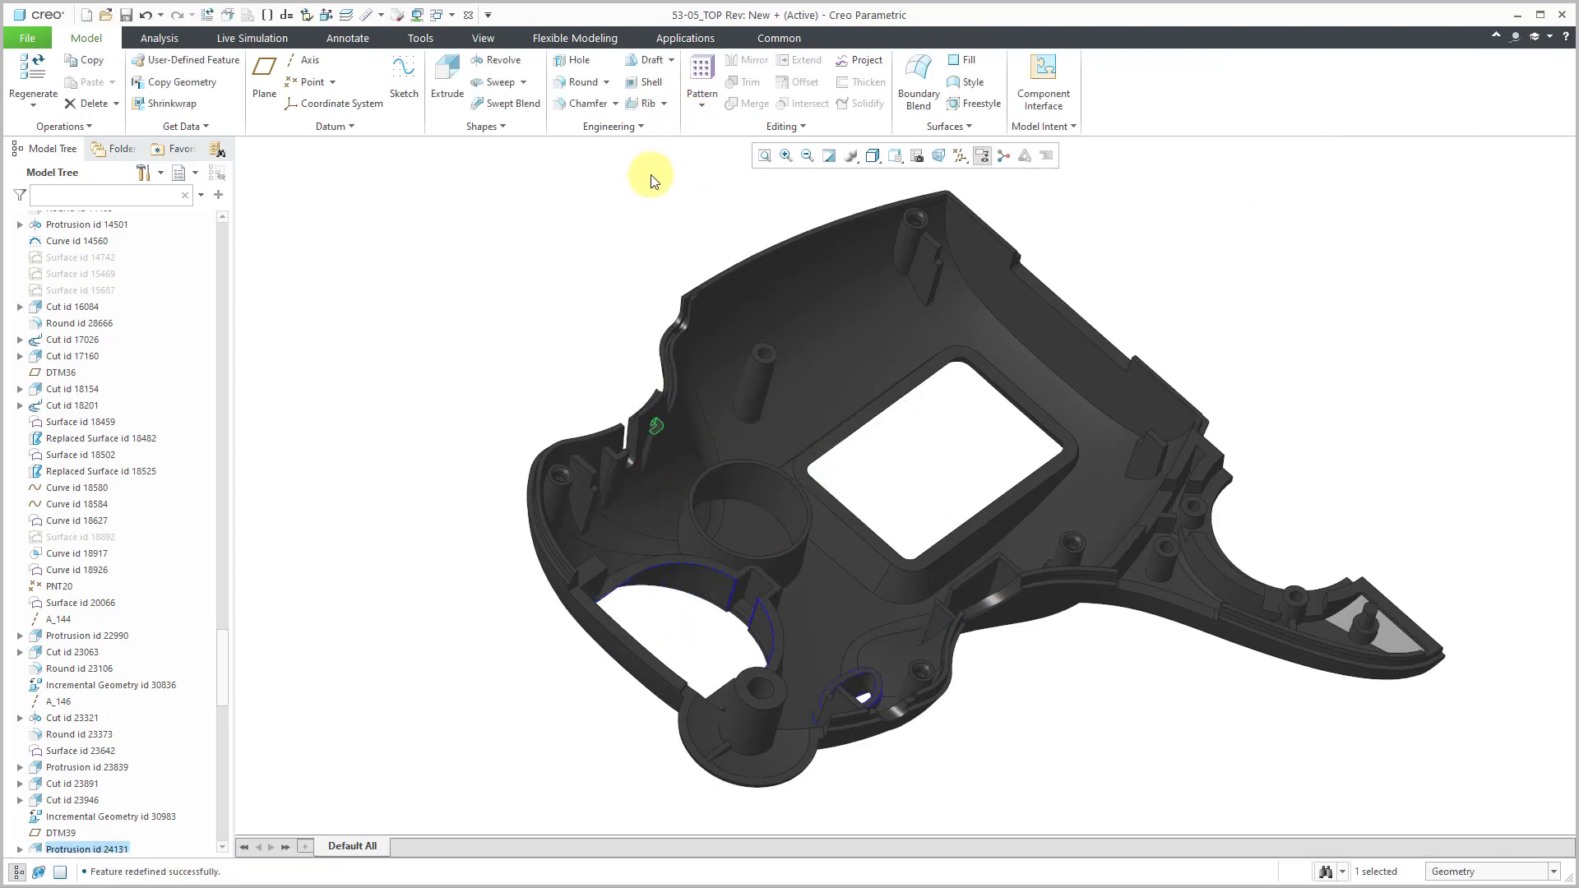
click(652, 183)
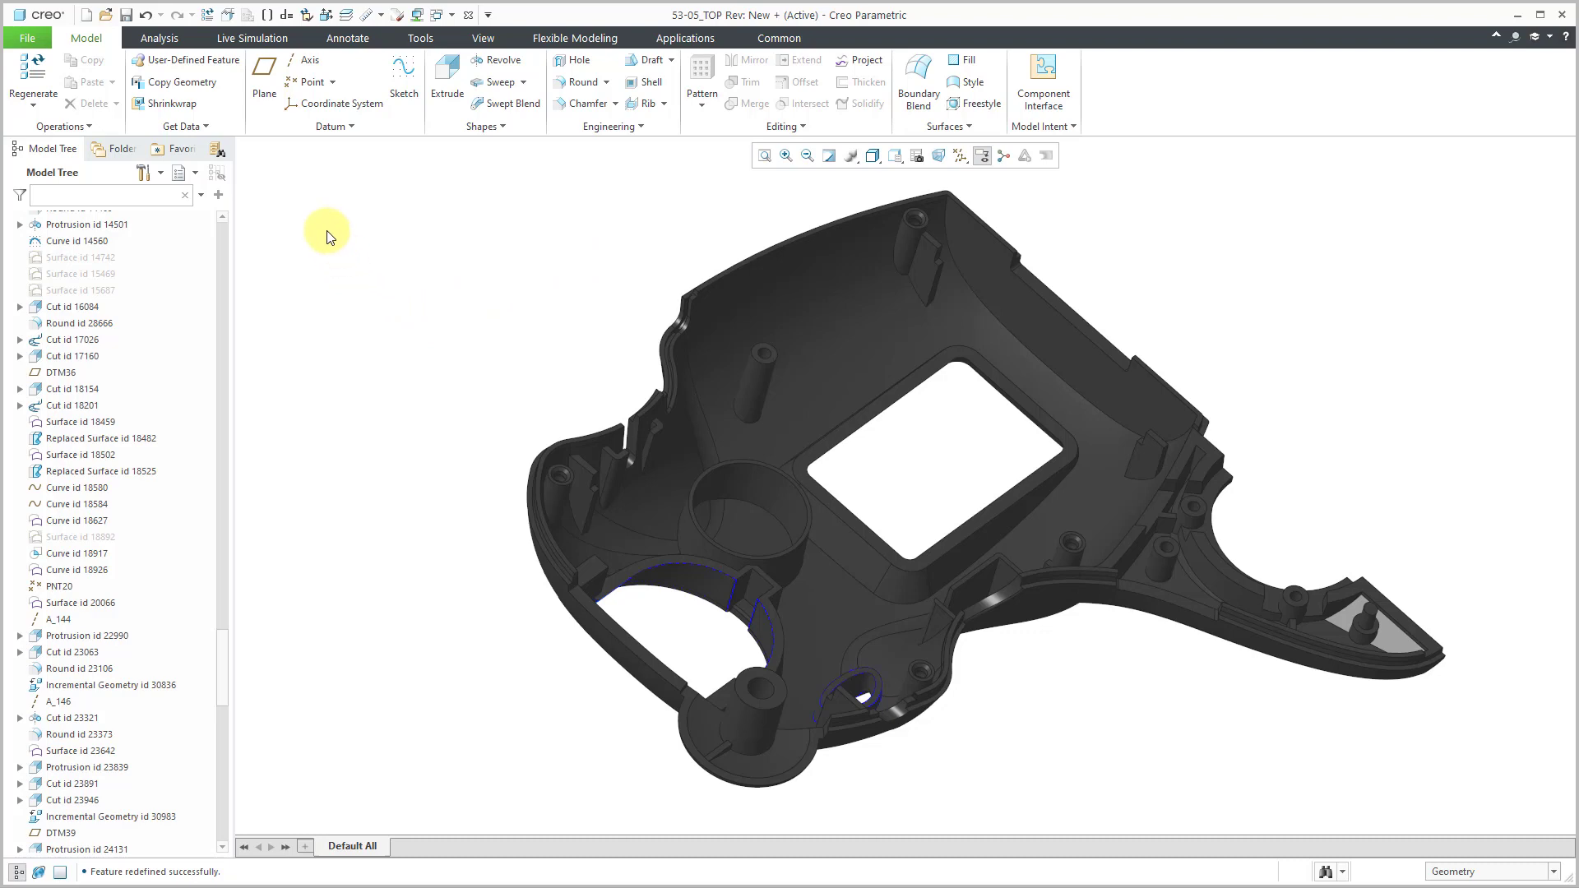
Step: Bring up the information options for the top-level part 53-05_TOP.PRT to recheck its references
drag(226, 684, 241, 261)
click(64, 219)
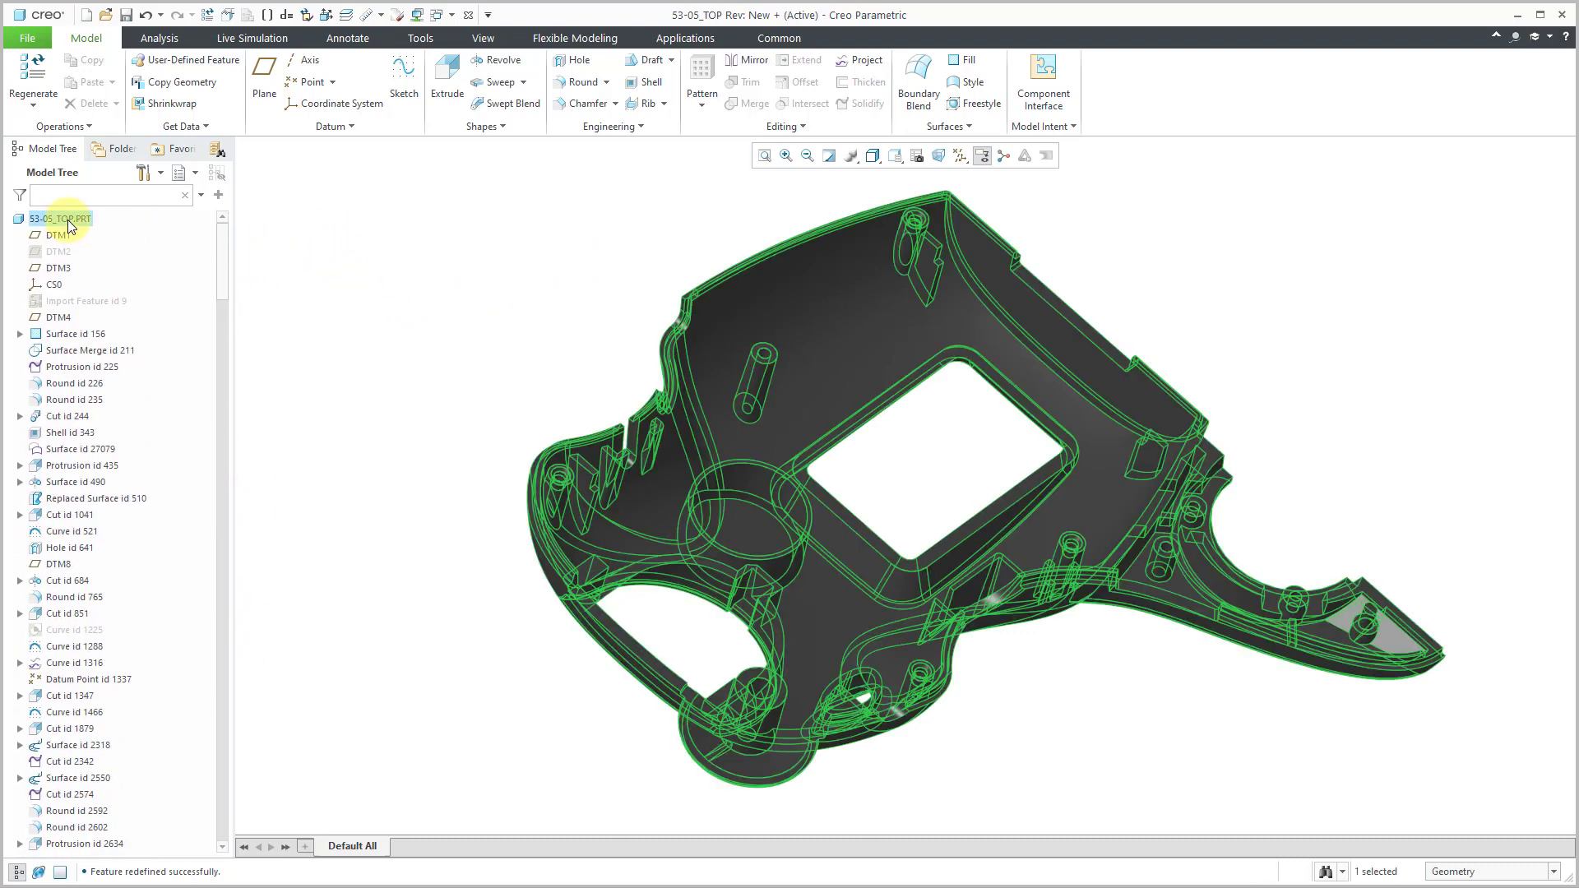
right_click(67, 220)
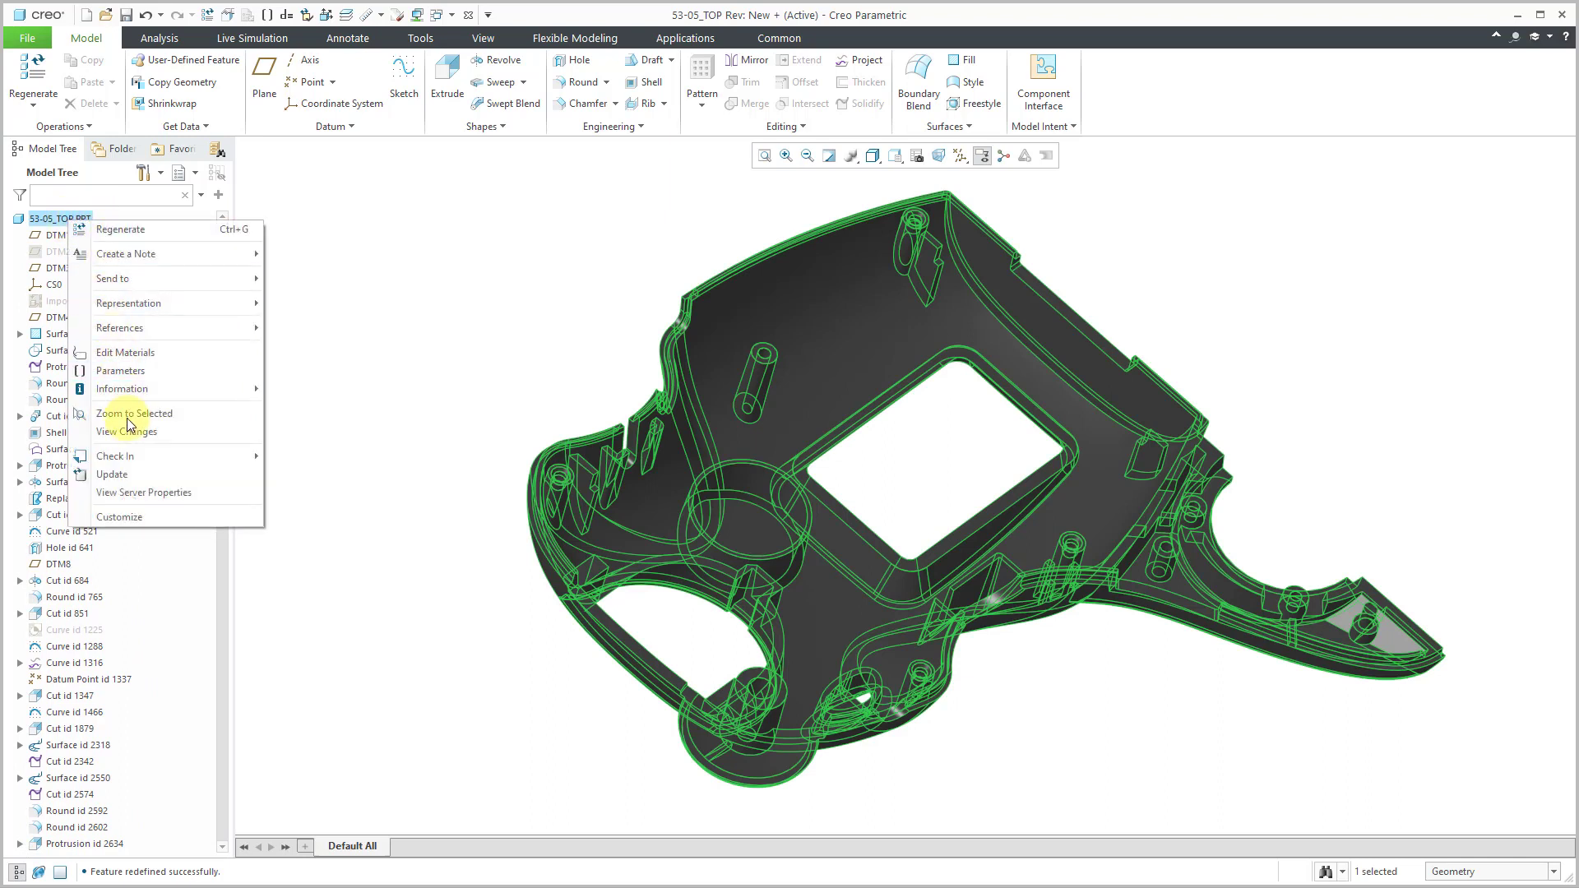
mouse_move(204, 391)
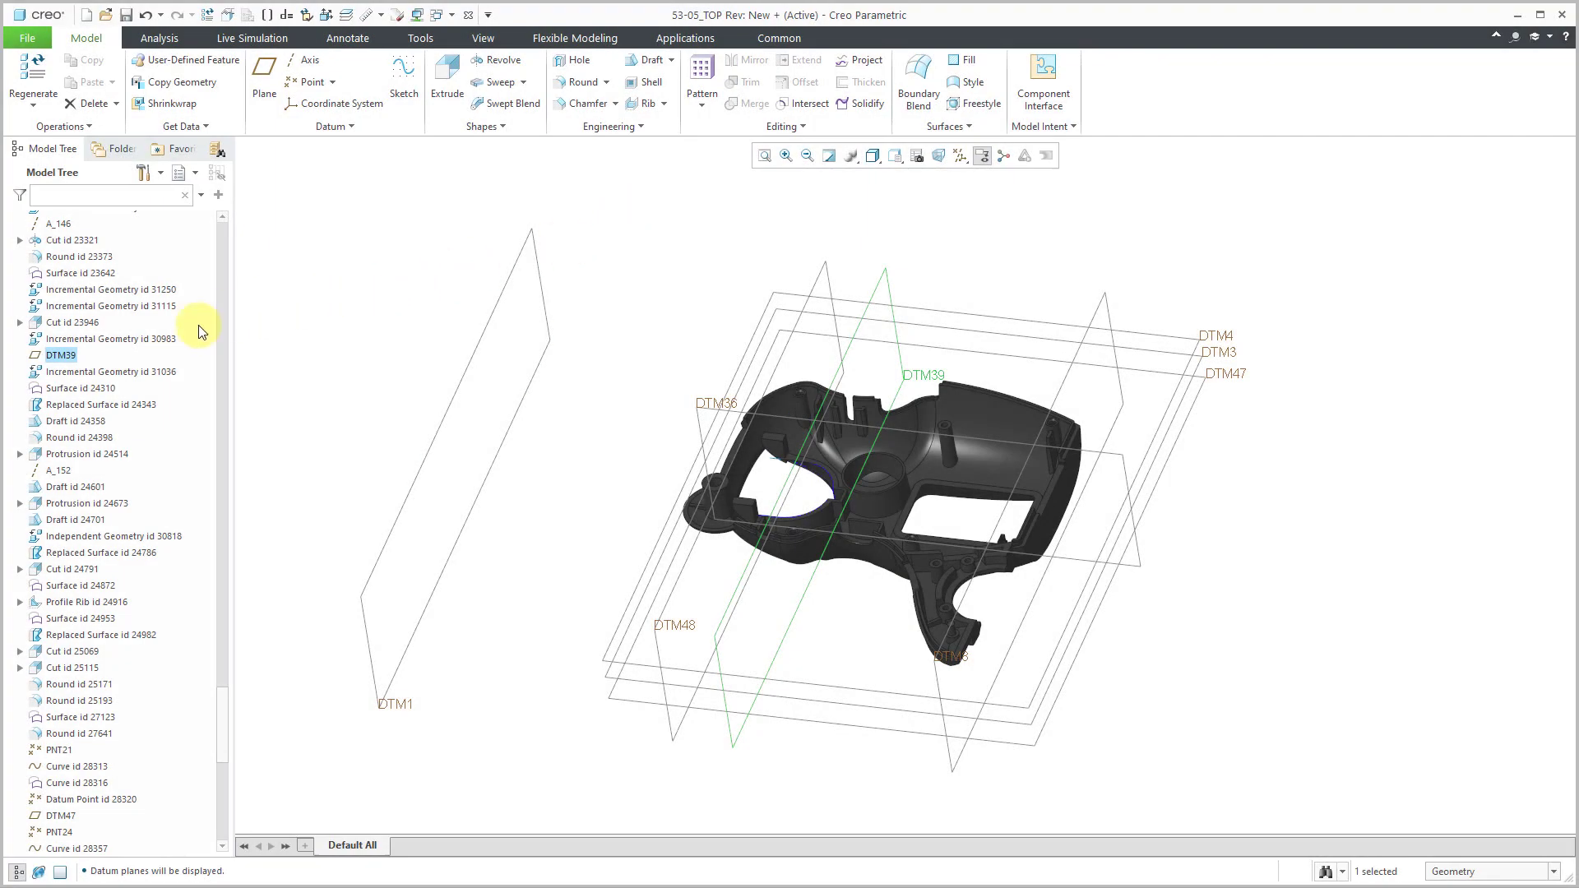
Step: Open the definition of datum plane DTM39, inspect its placement references, and cancel without changing anything
right_click(70, 364)
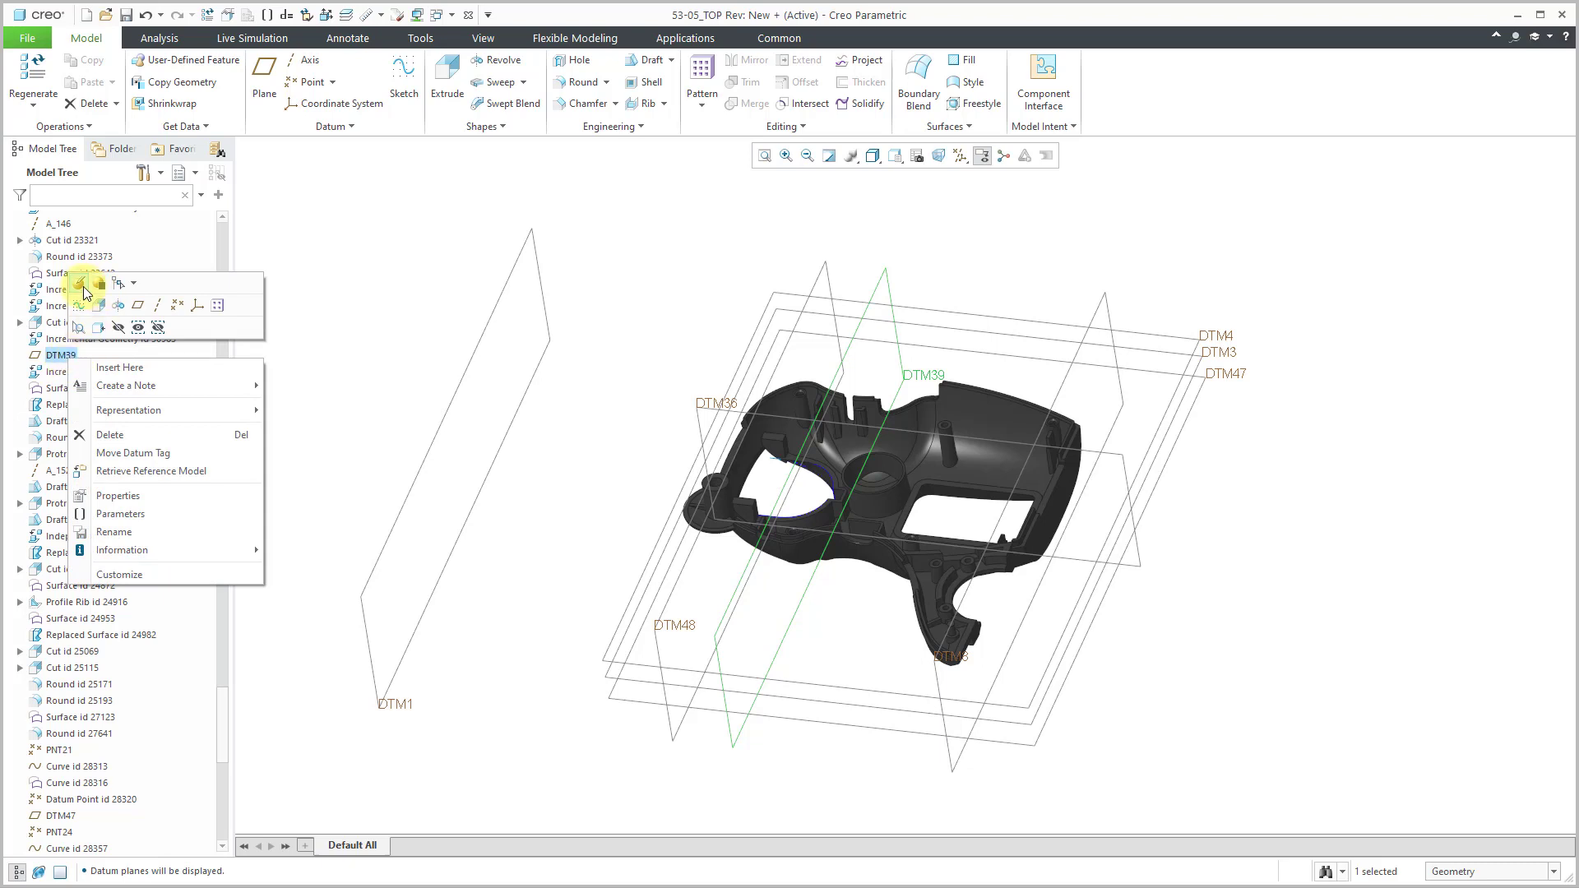
click(79, 284)
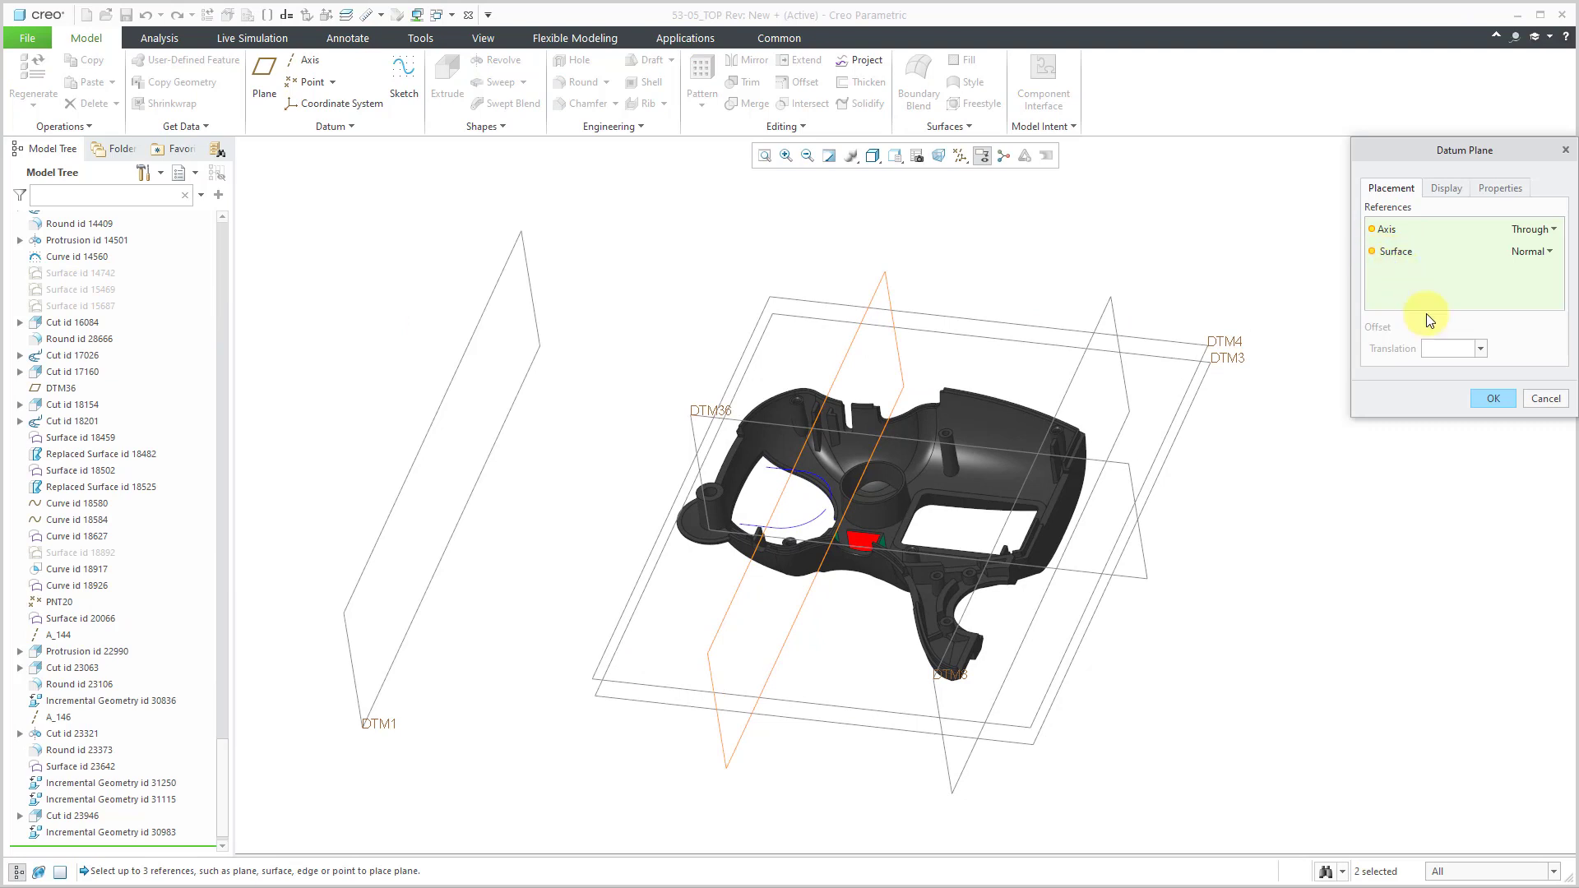
click(1545, 400)
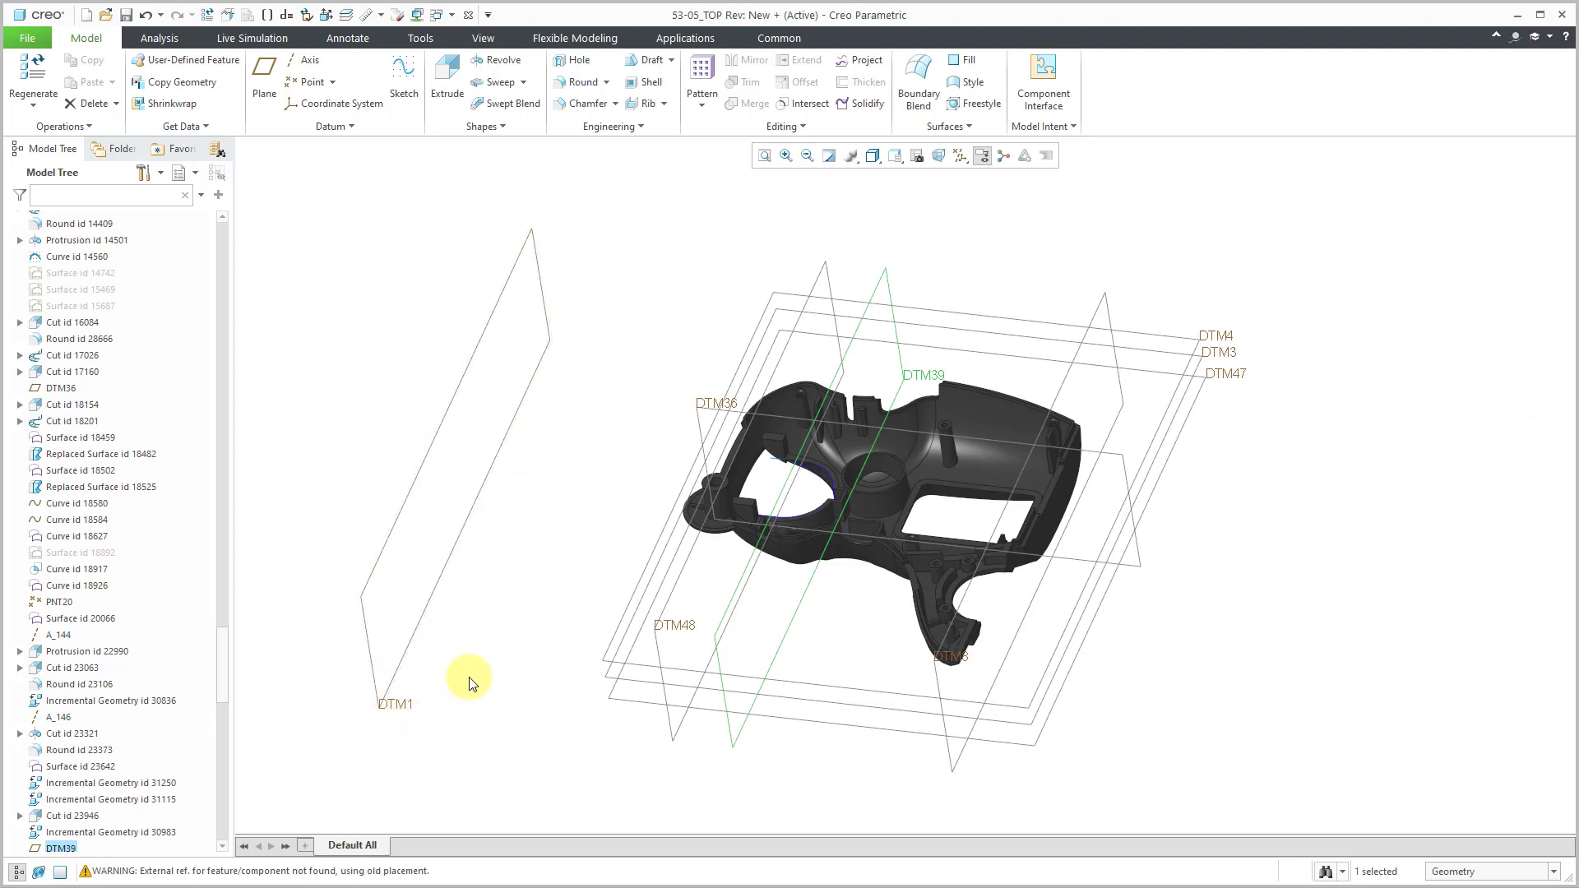
click(347, 228)
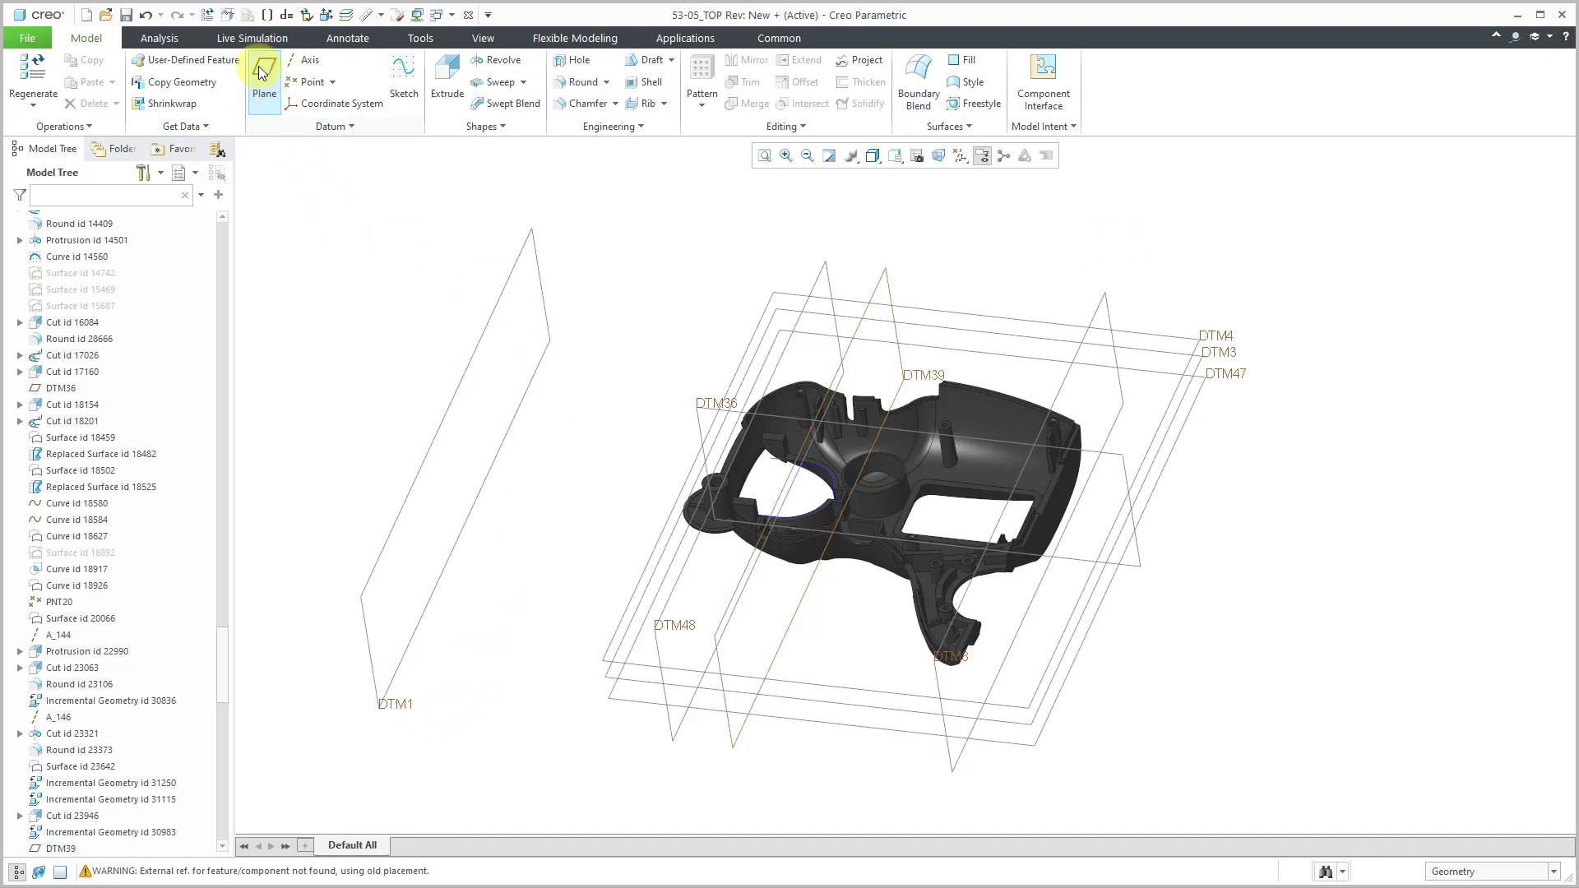
Step: Measure the distance from datum plane DTM1 to DTM39, copy the resulting value, and close the measurement
click(169, 40)
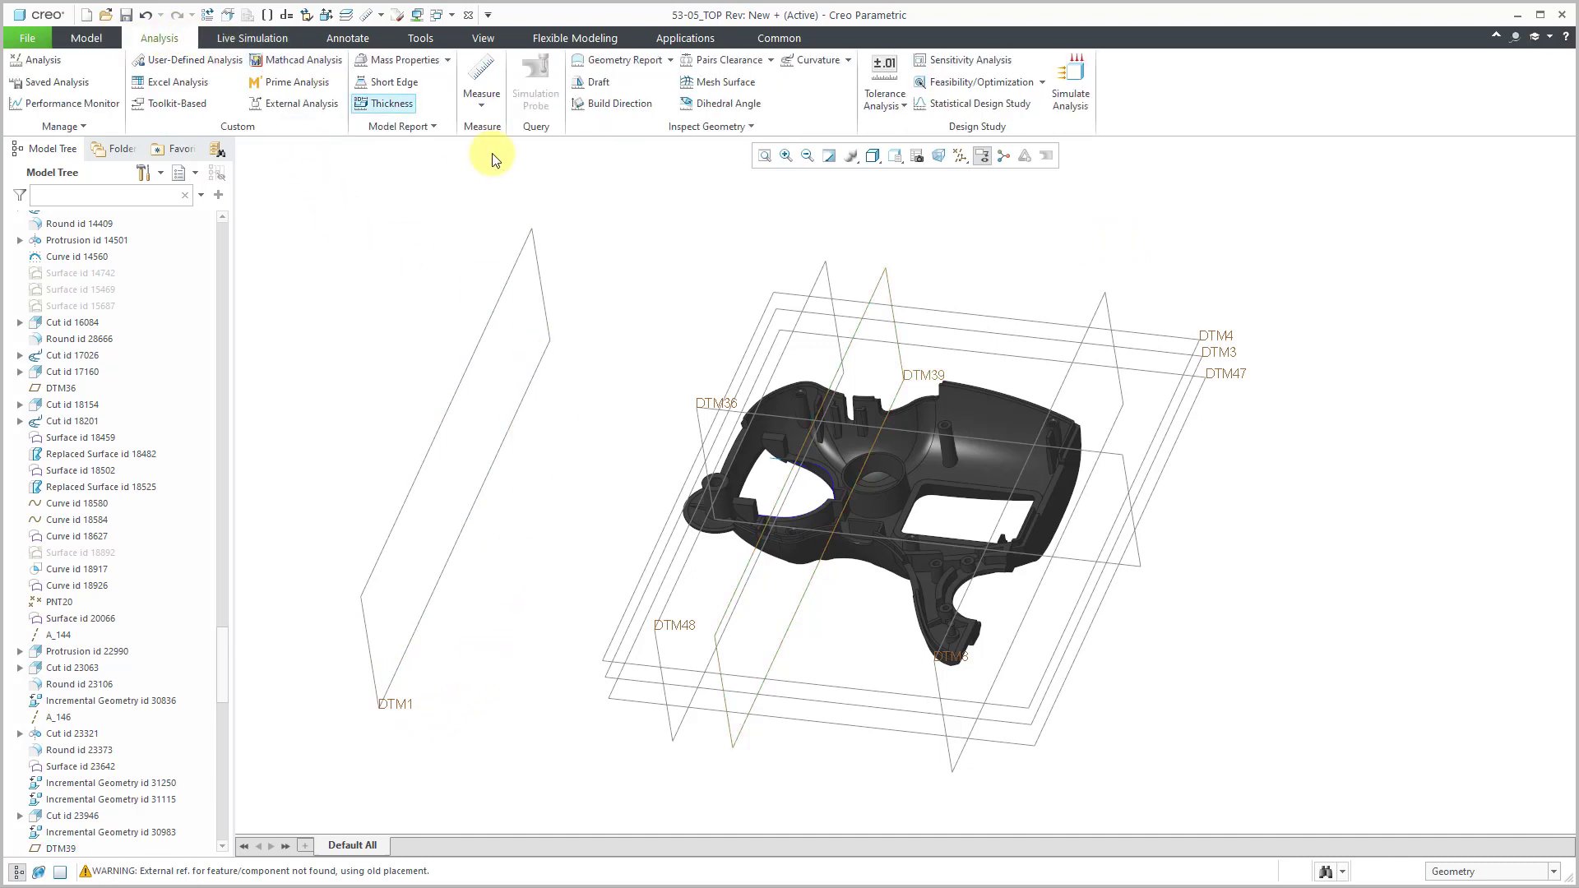
click(481, 108)
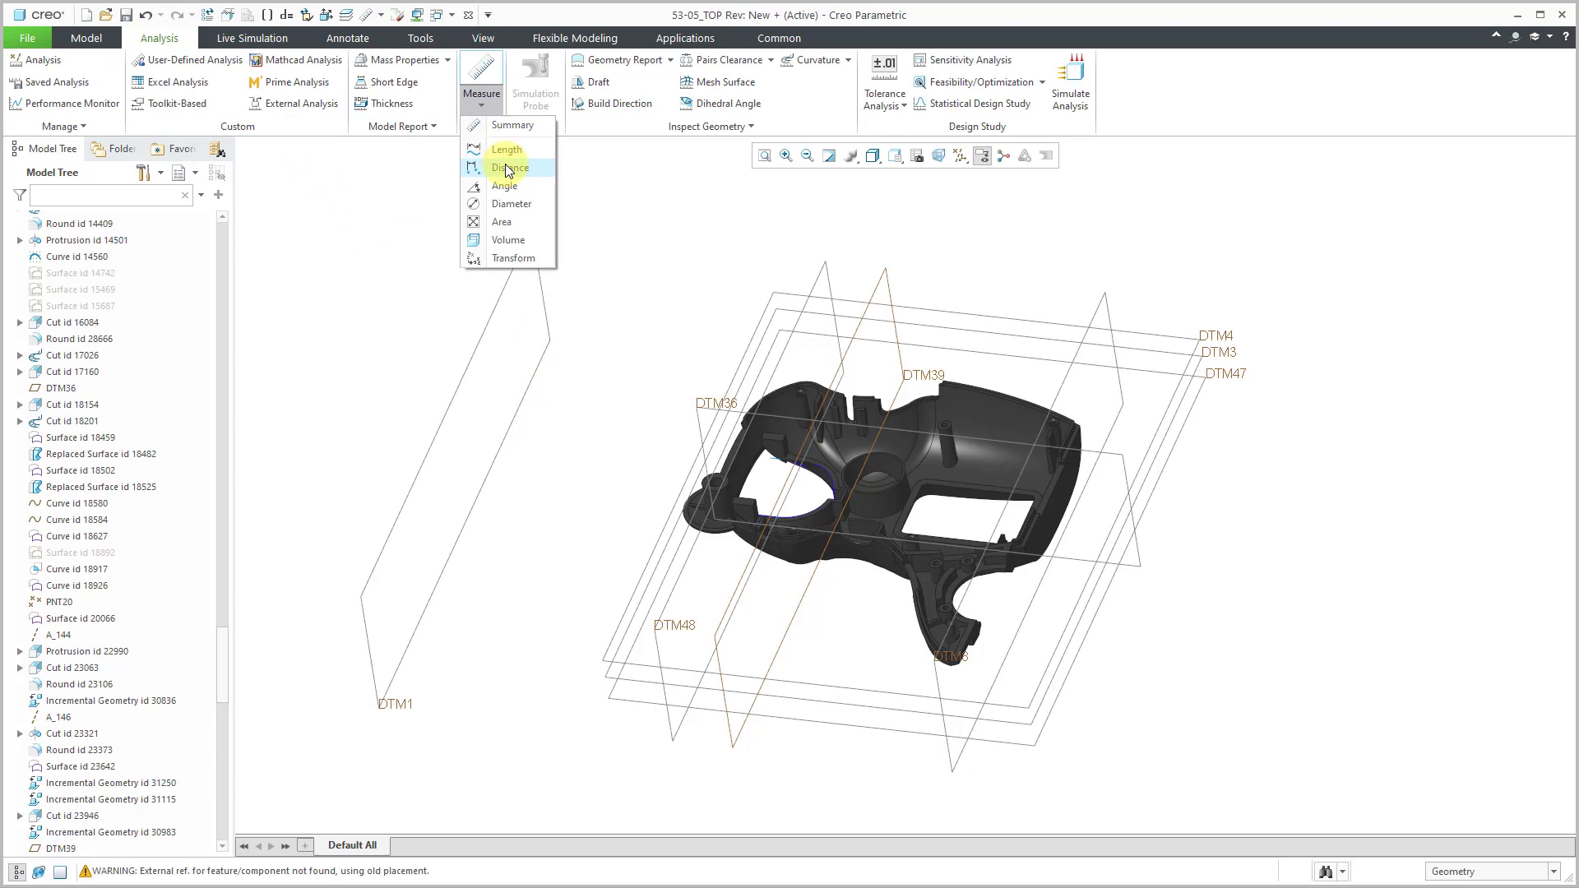
click(507, 164)
click(485, 311)
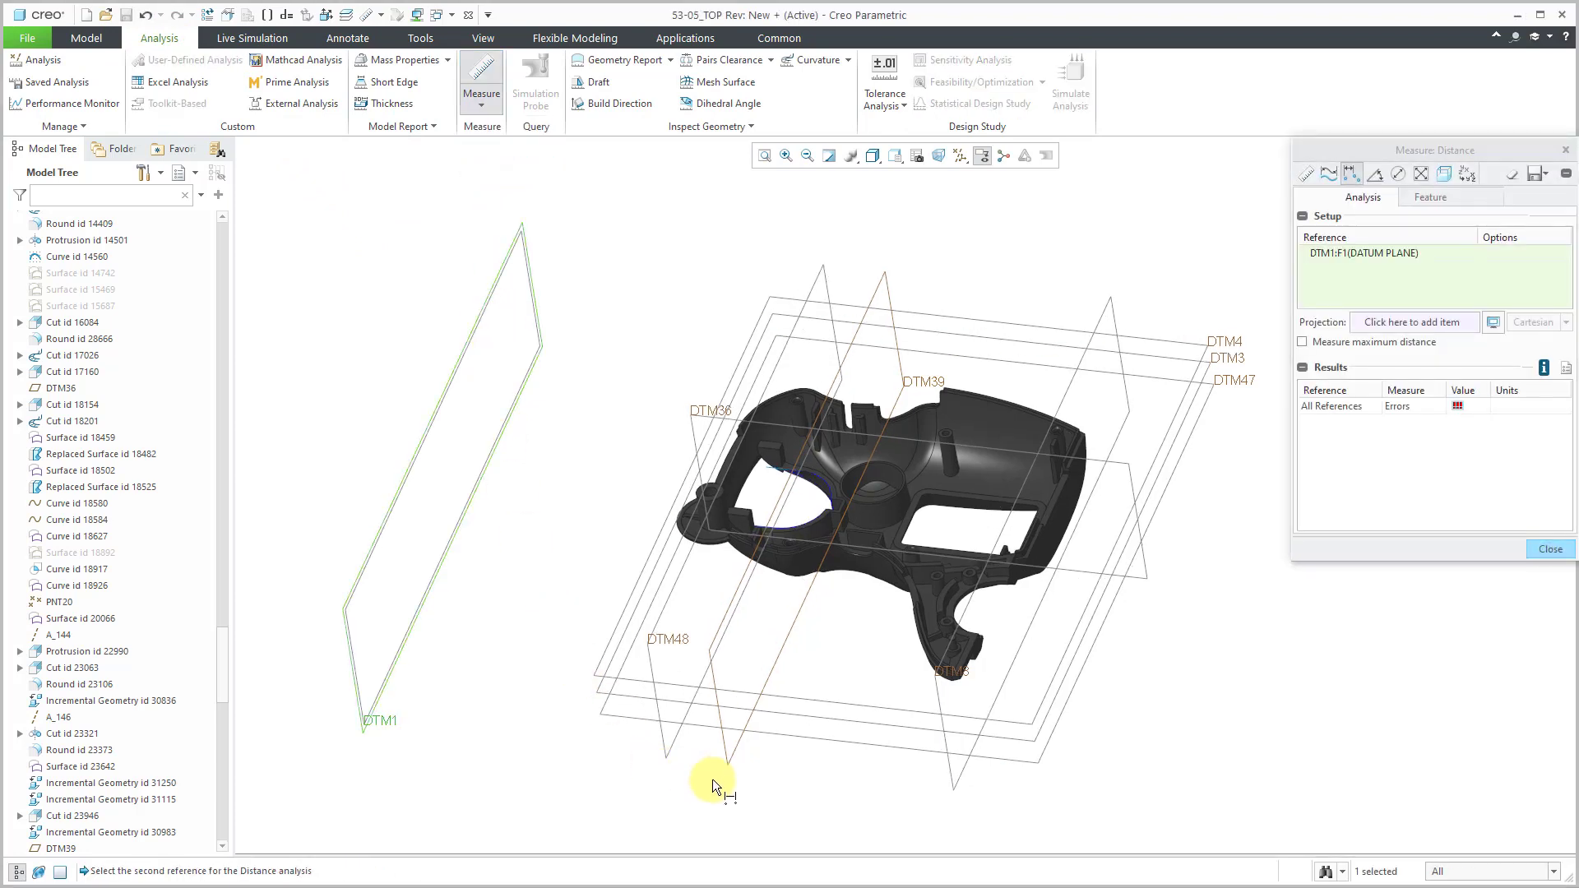
click(722, 758)
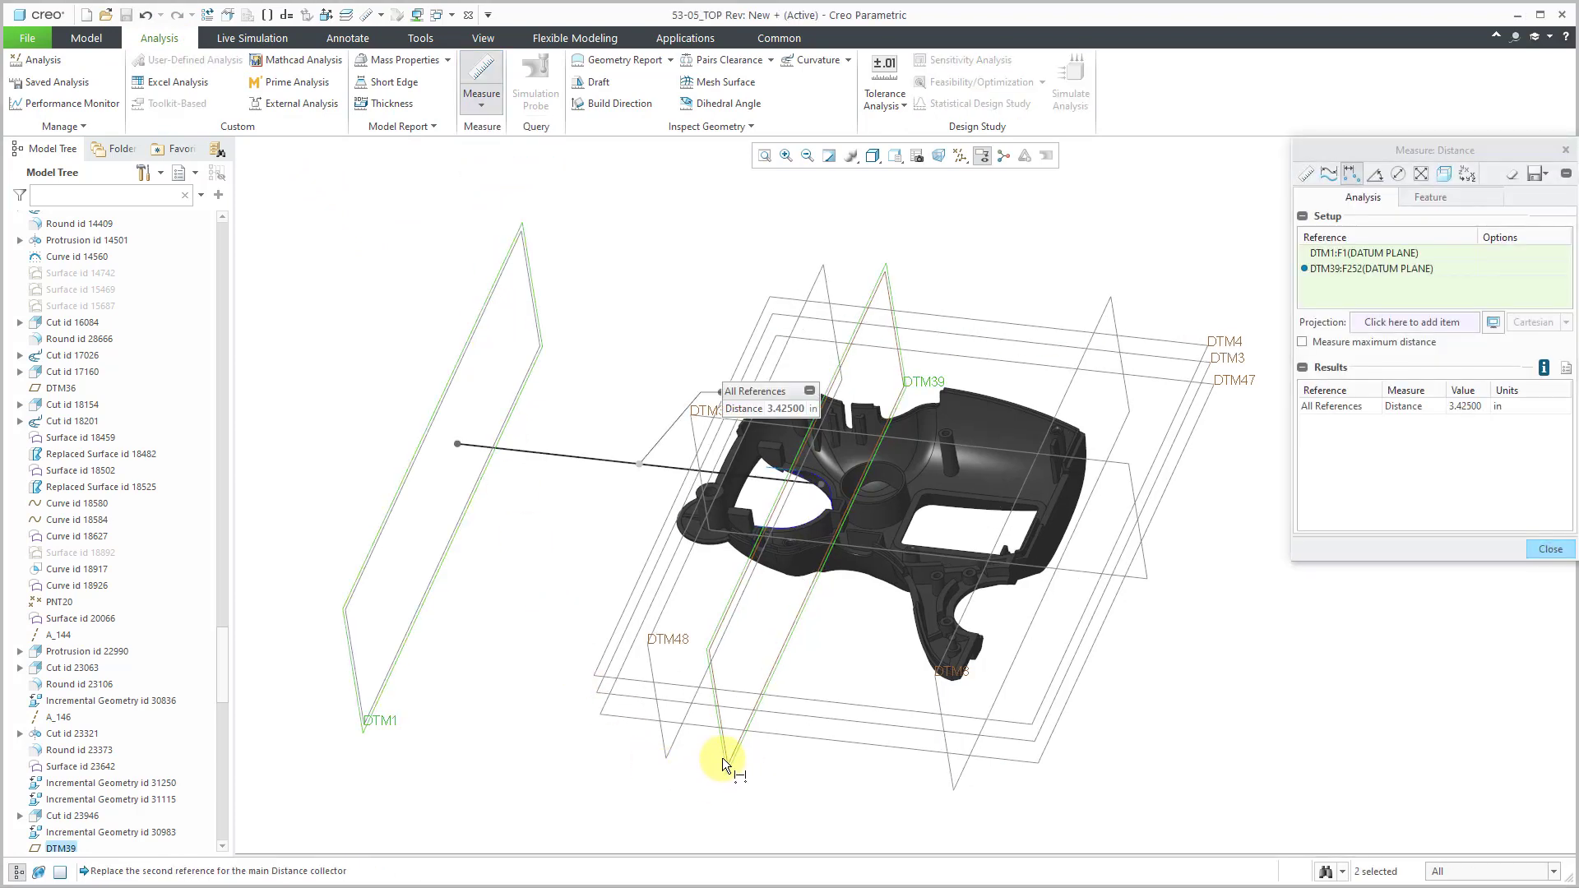
right_click(1466, 412)
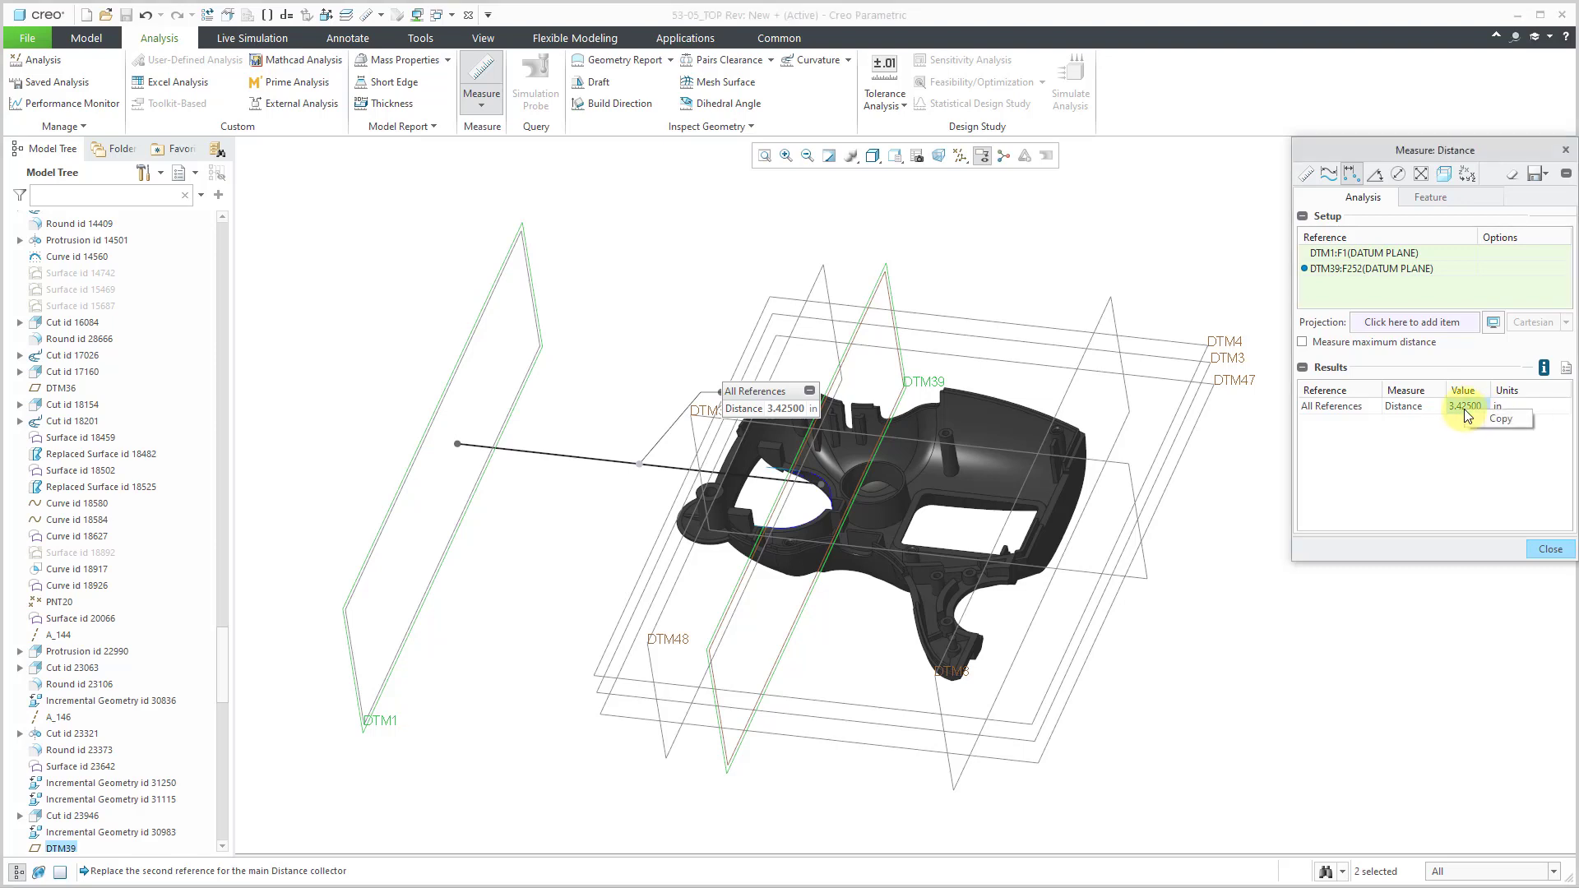
click(1506, 417)
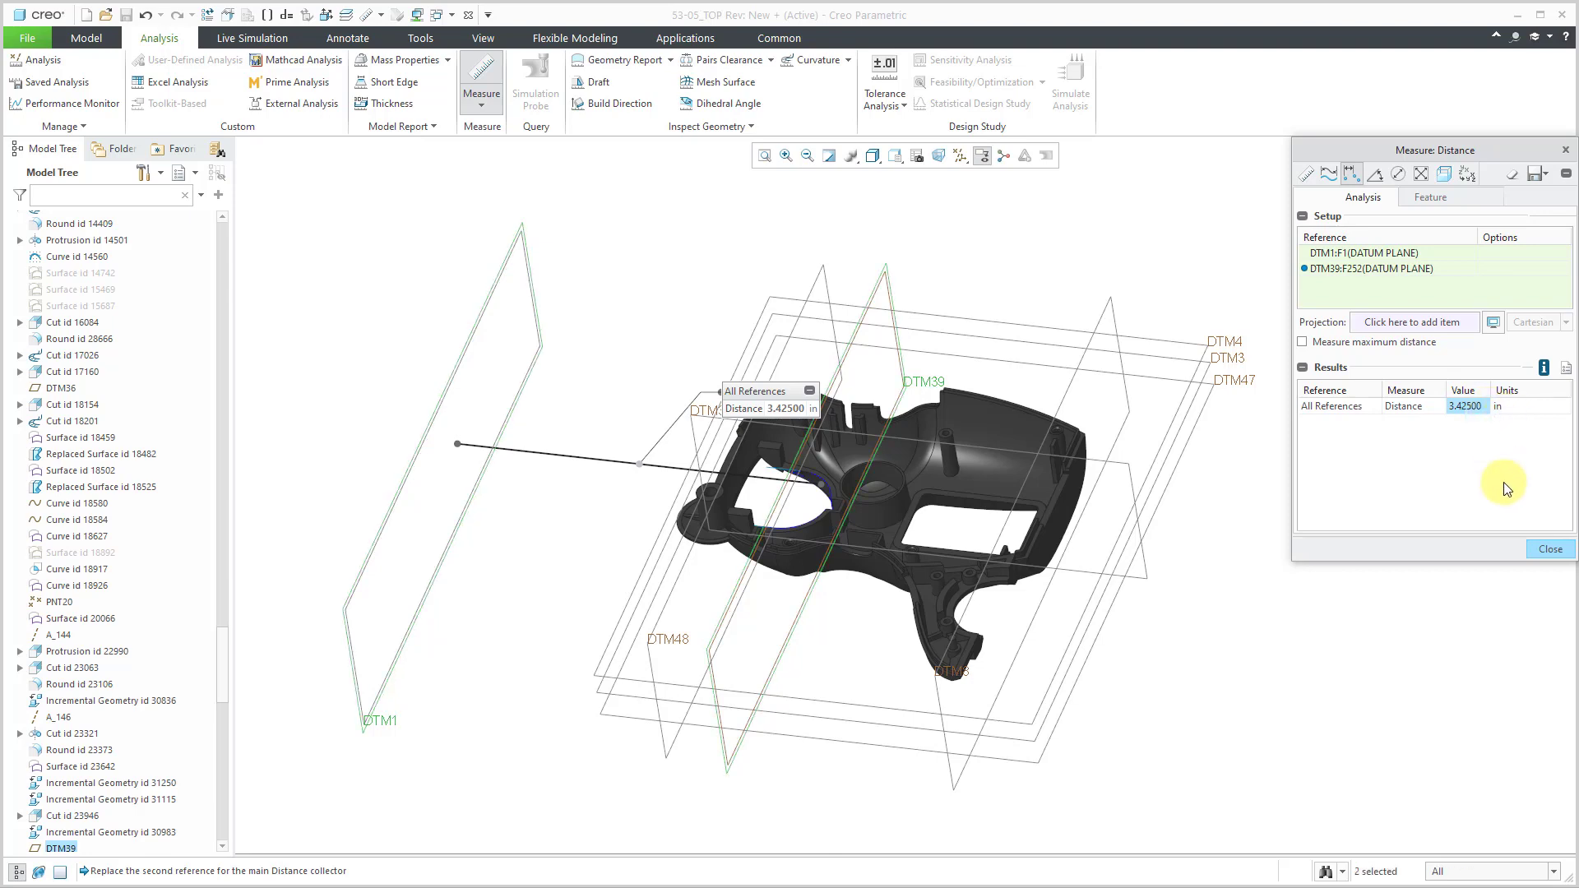
click(1540, 546)
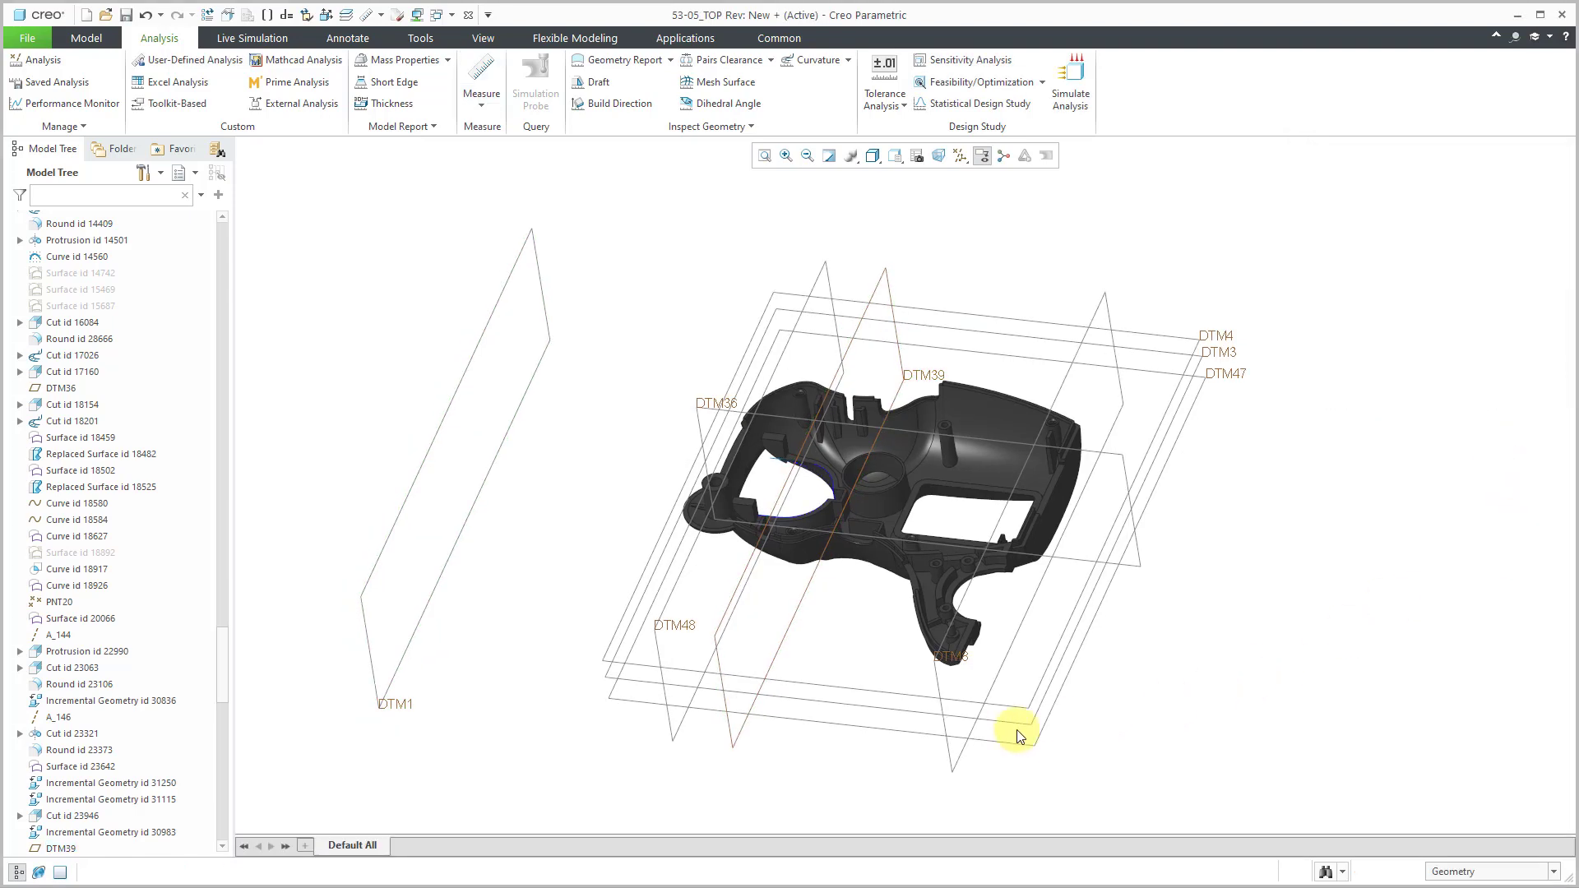
Step: Edit the definition of datum plane DTM39, remove all its placement references, and offset it about 3.28 in from DTM1
click(737, 744)
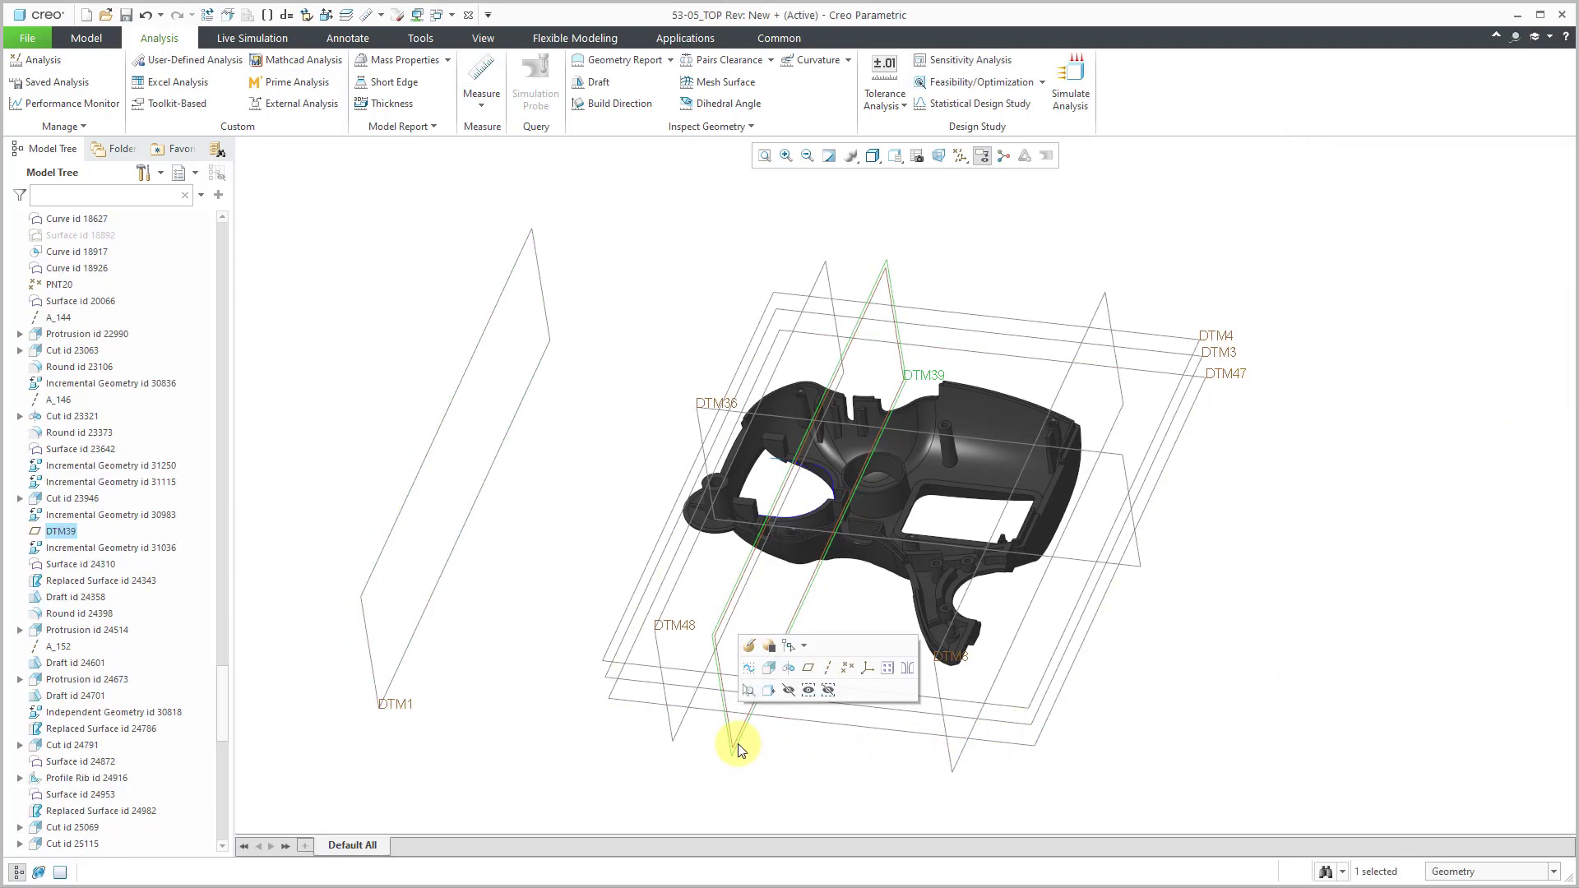
click(749, 648)
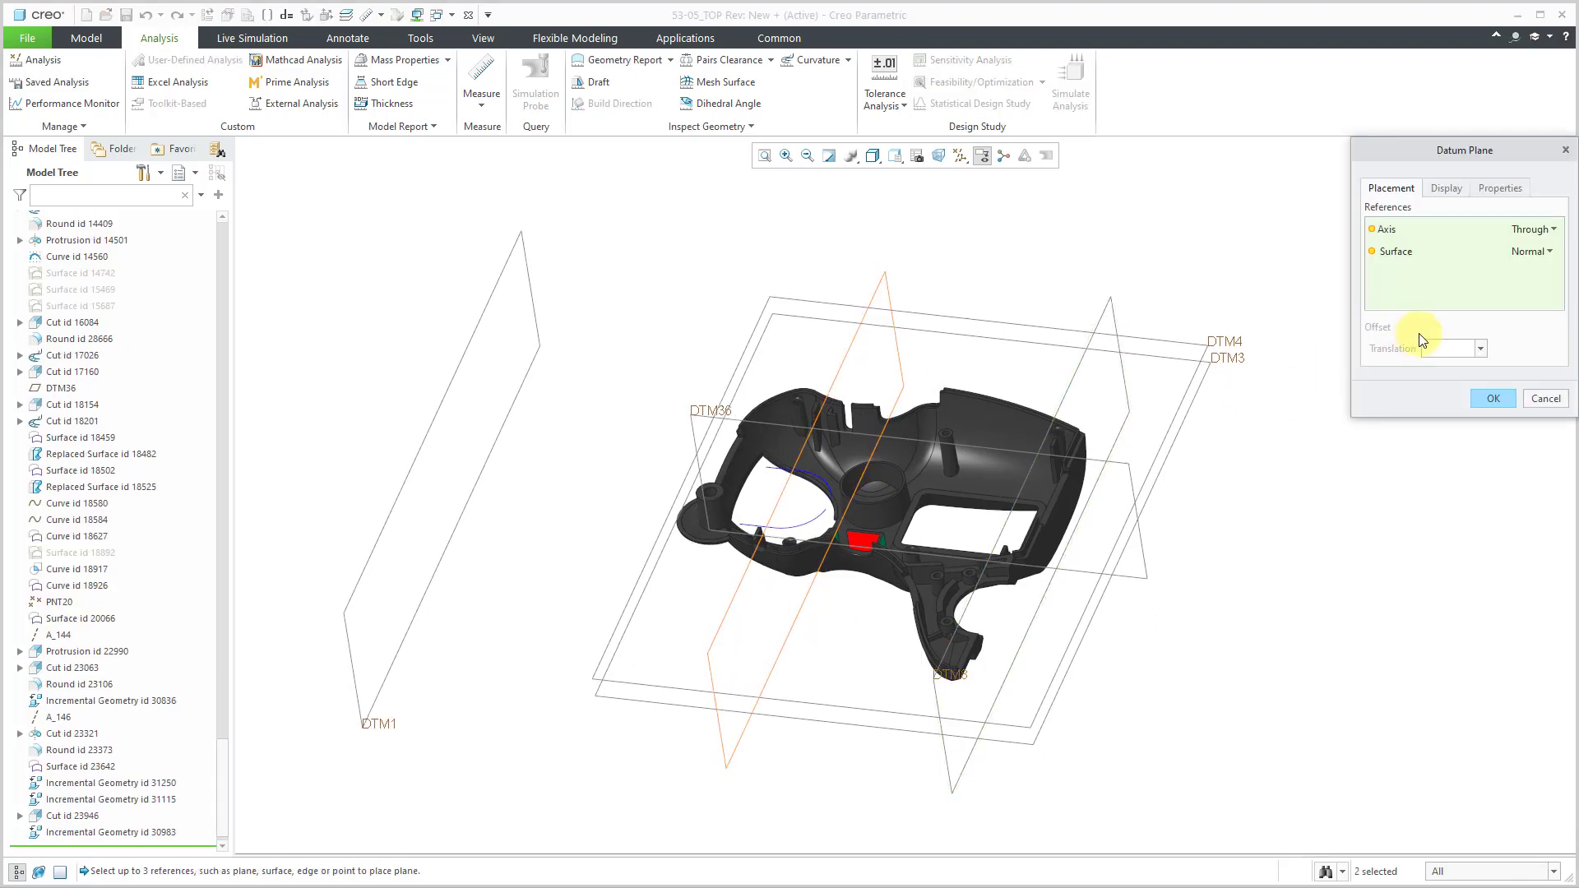
right_click(1378, 228)
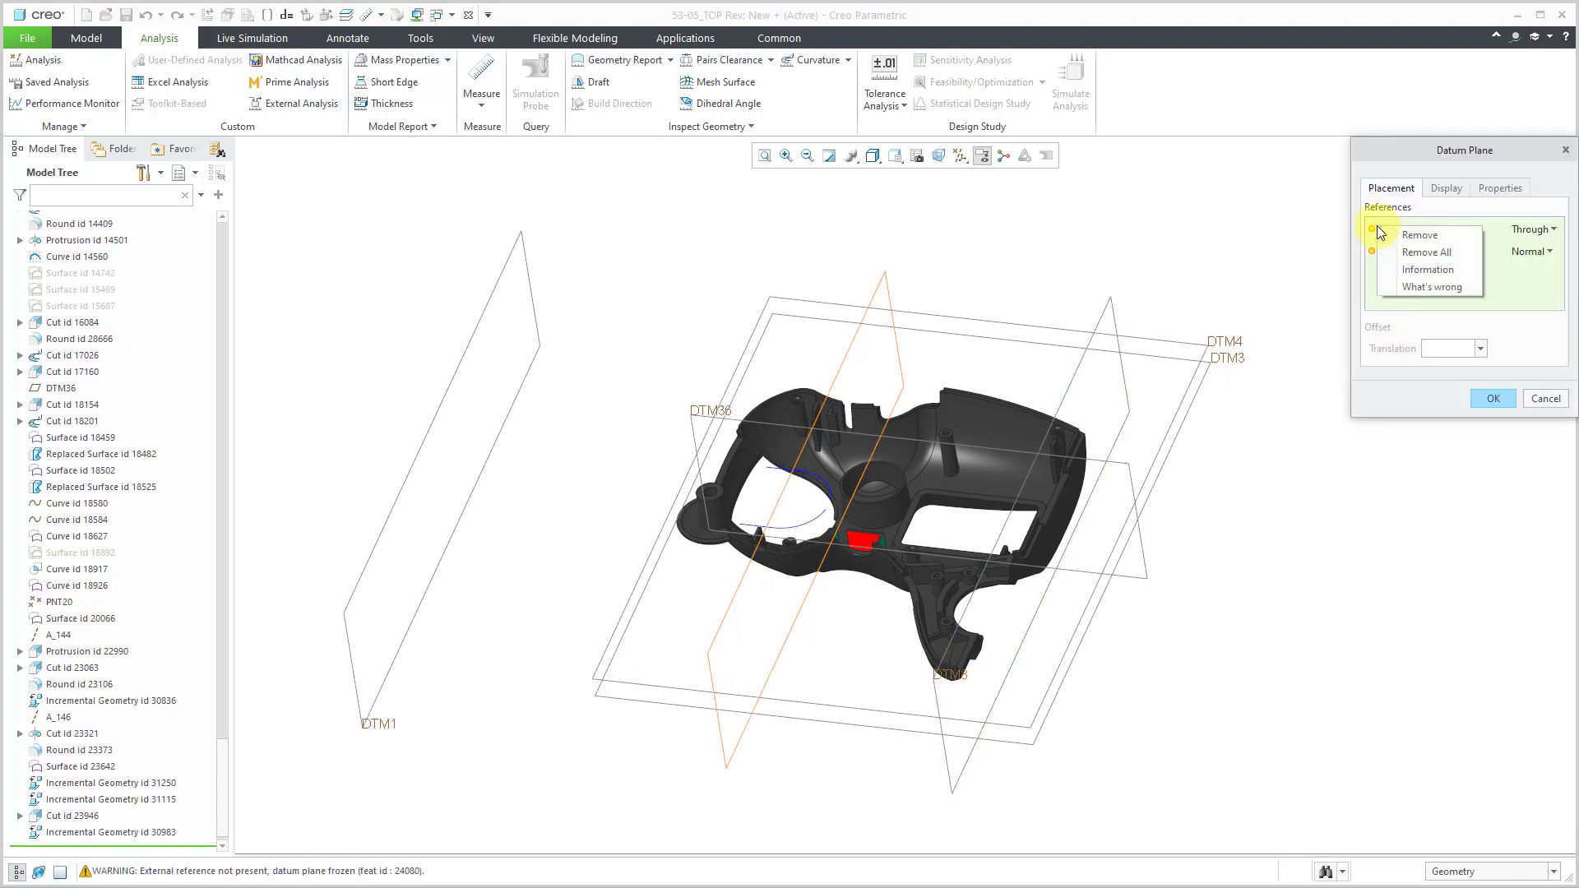
click(1420, 251)
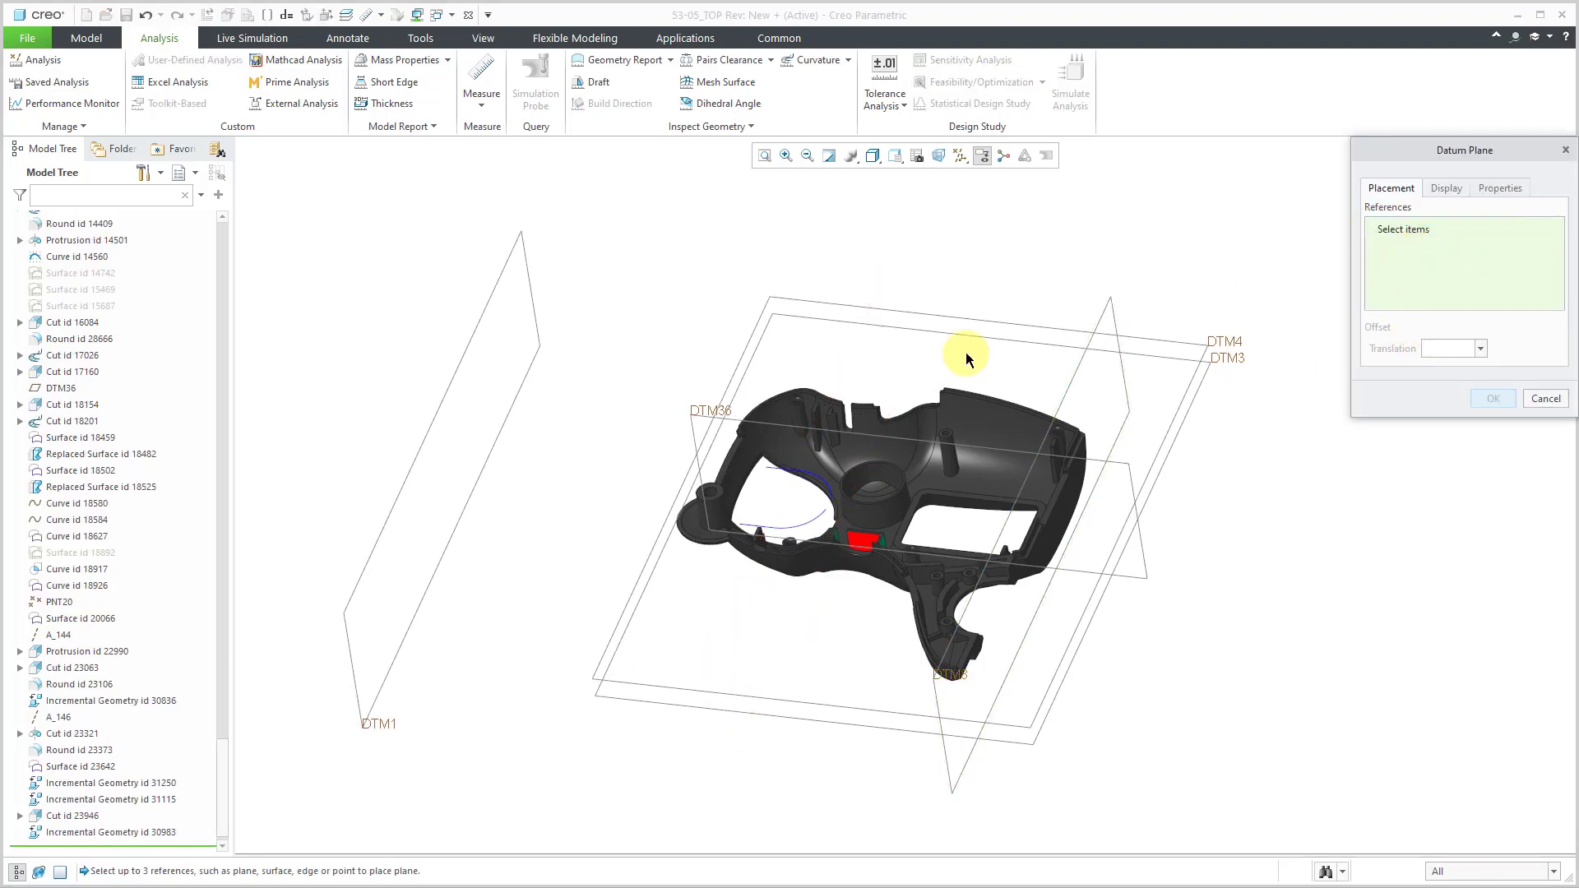
click(406, 475)
drag(444, 483, 794, 495)
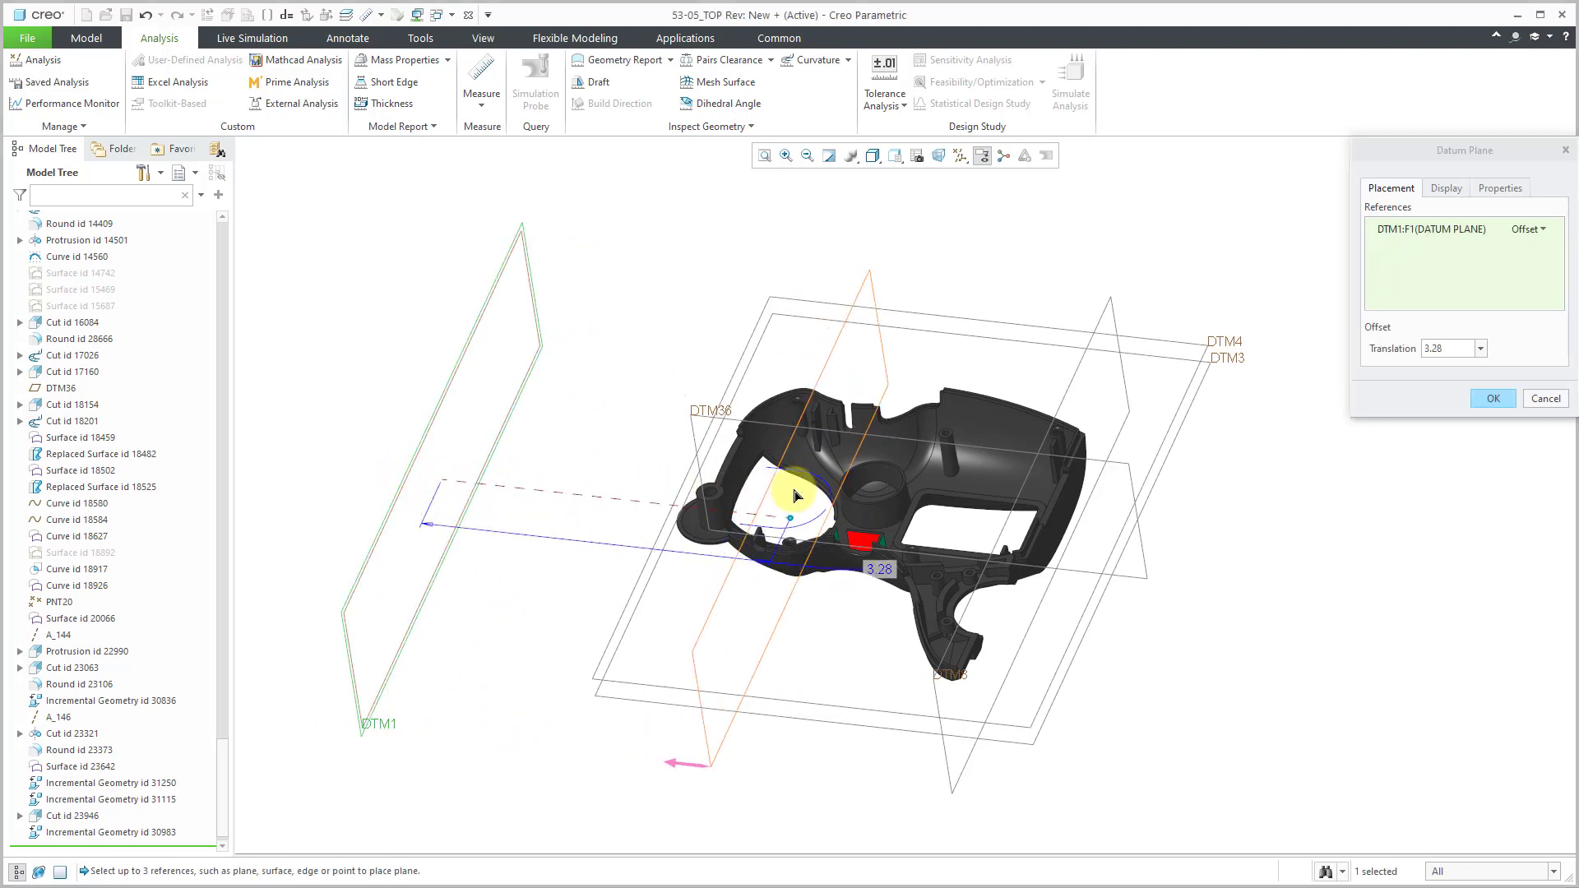
Step: Set the DTM39 offset translation to the copied value 3.42500 in and complete the redefinition
double_click(1437, 349)
right_click(1445, 353)
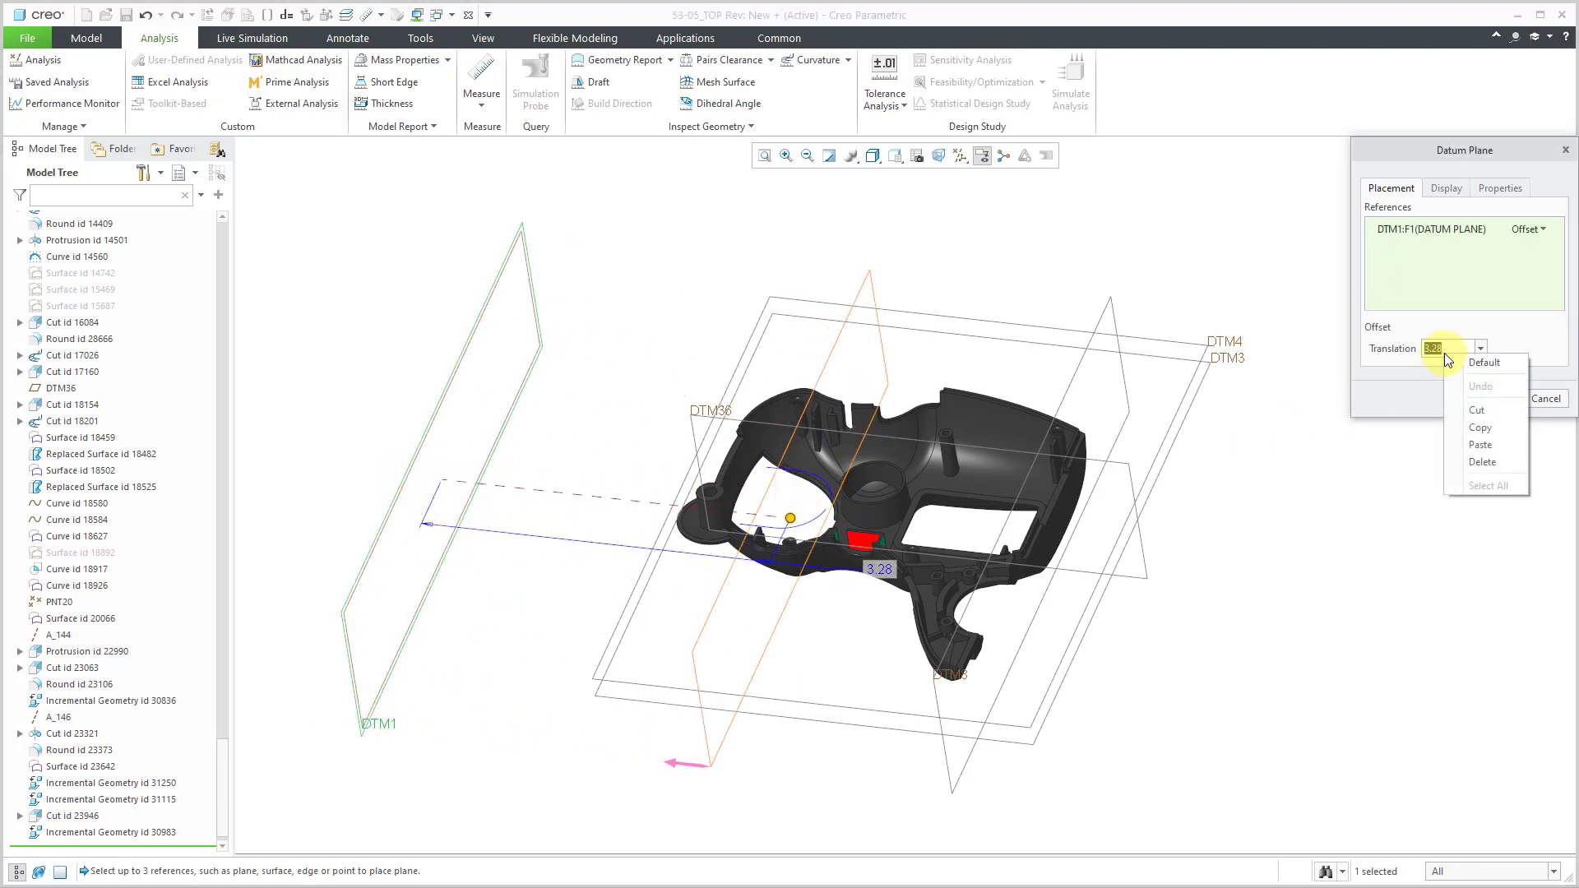
click(1506, 448)
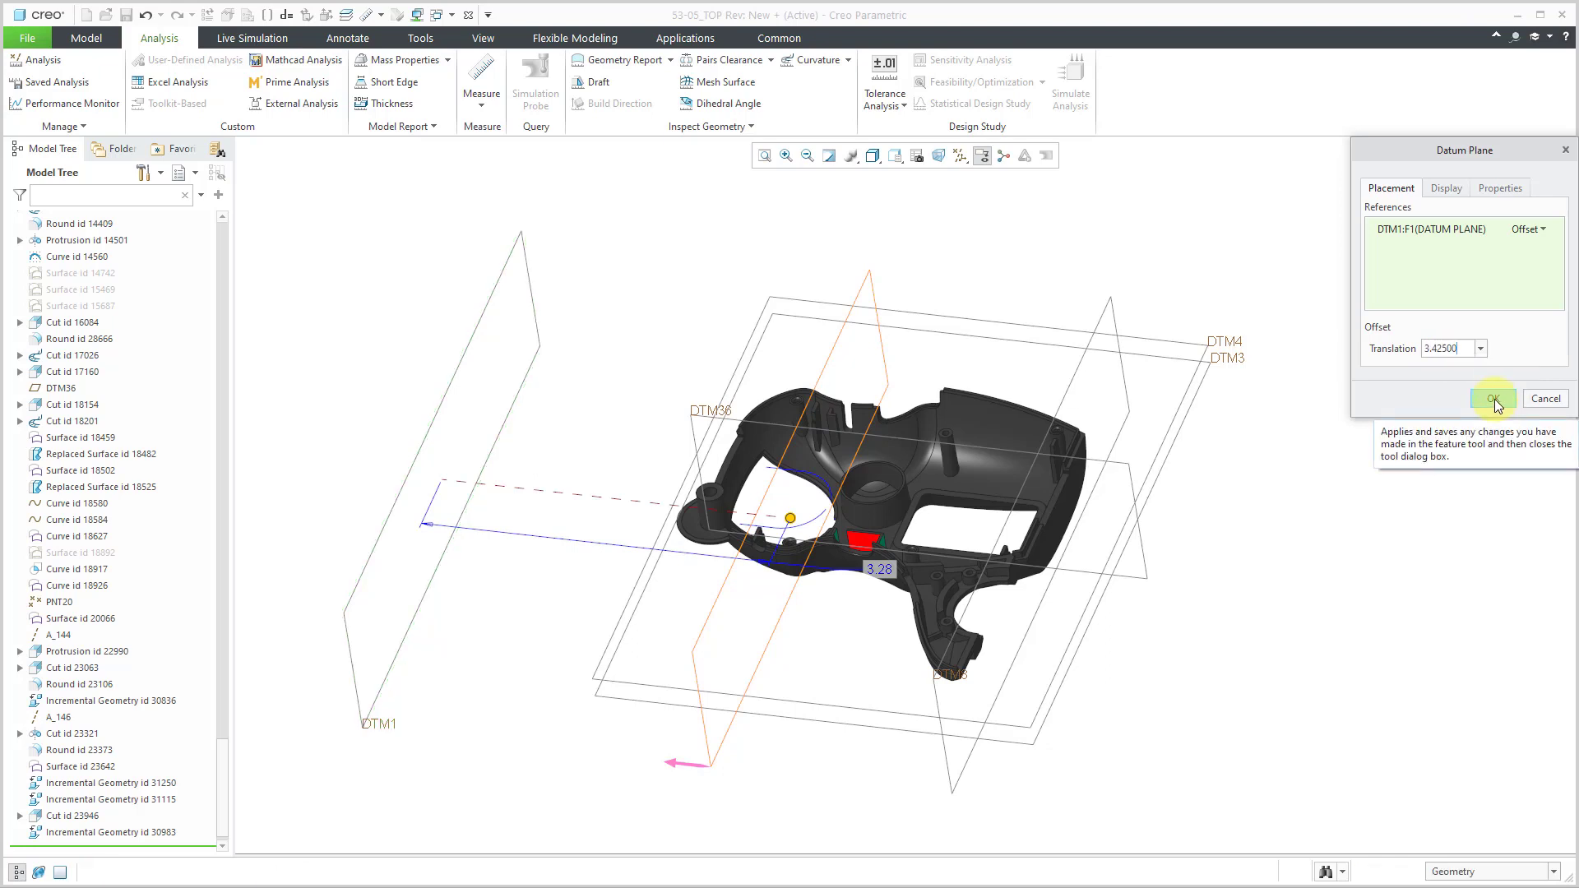
key(Return)
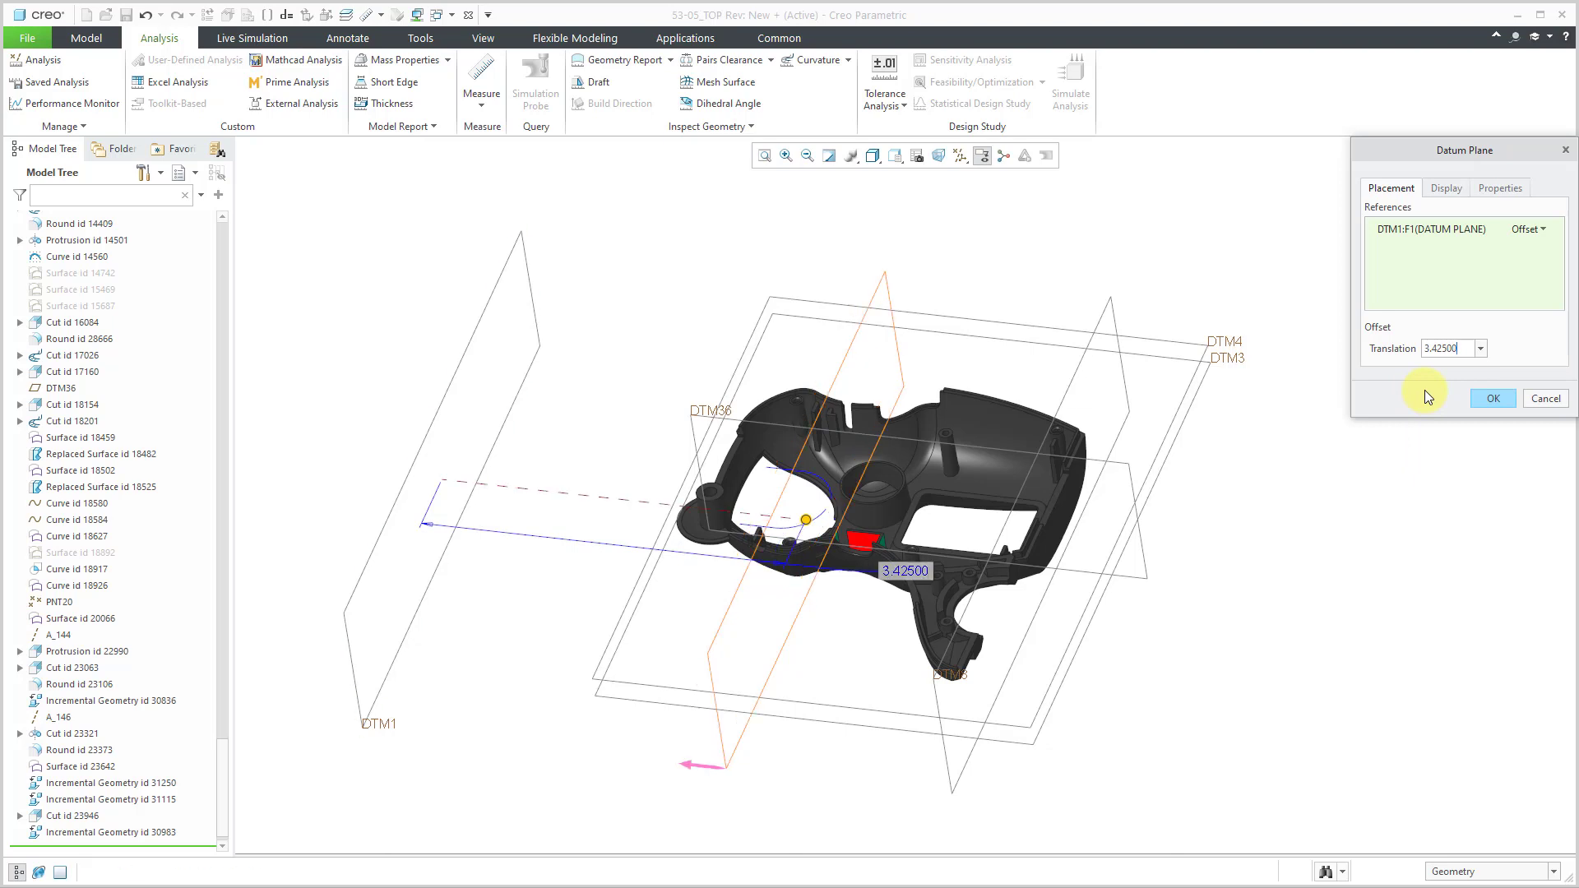
click(1493, 398)
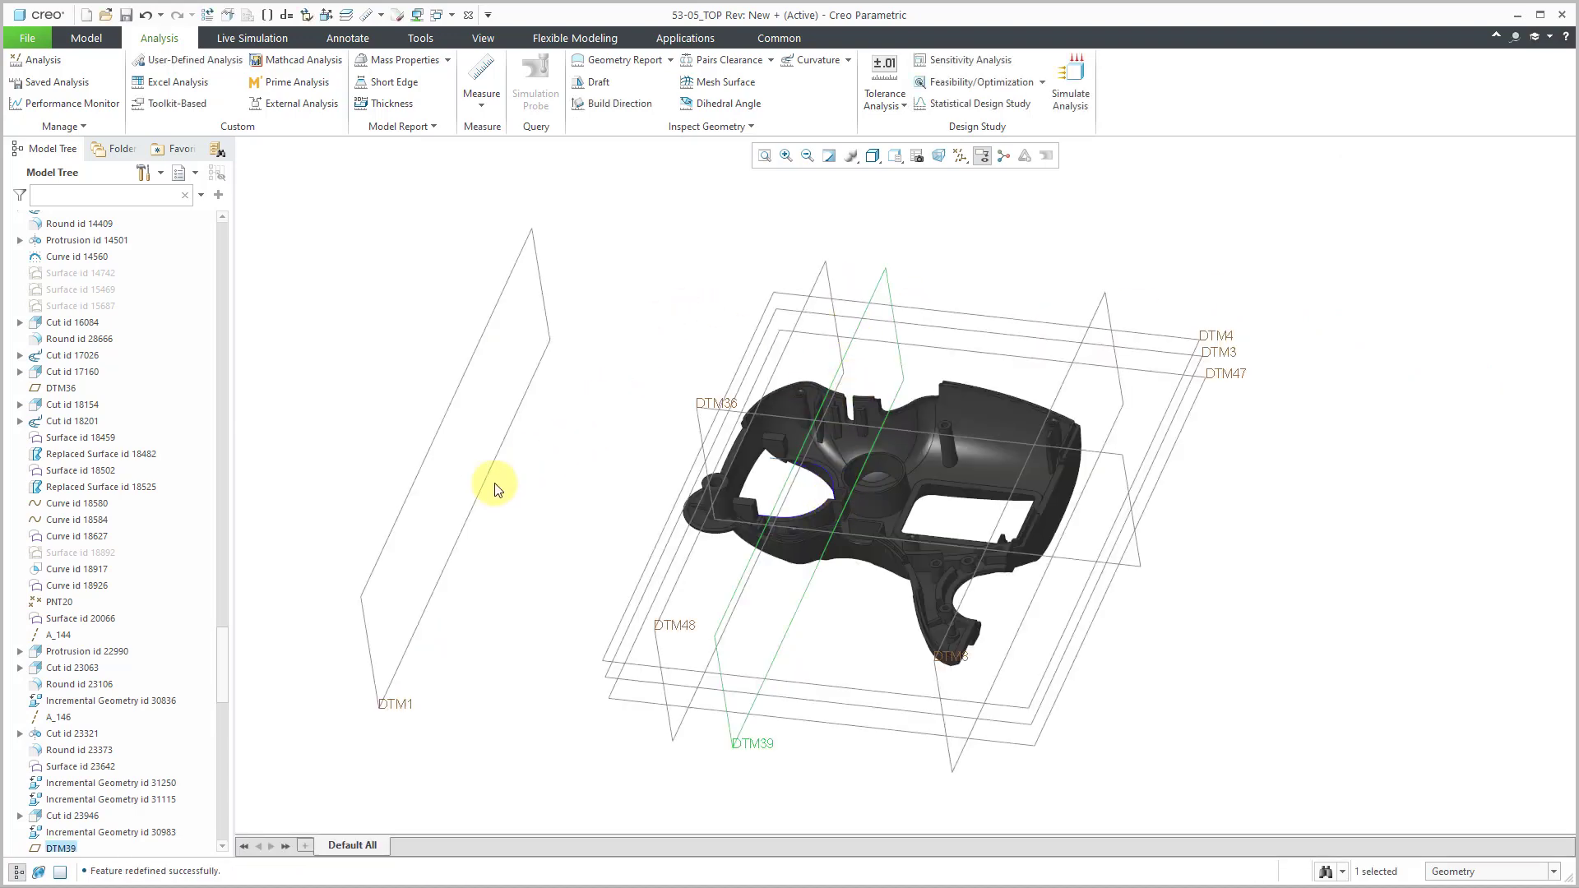
Step: Recheck the parent references of 53-05_TOP.PRT in the Reference Viewer, then close it
drag(222, 644, 228, 206)
click(68, 220)
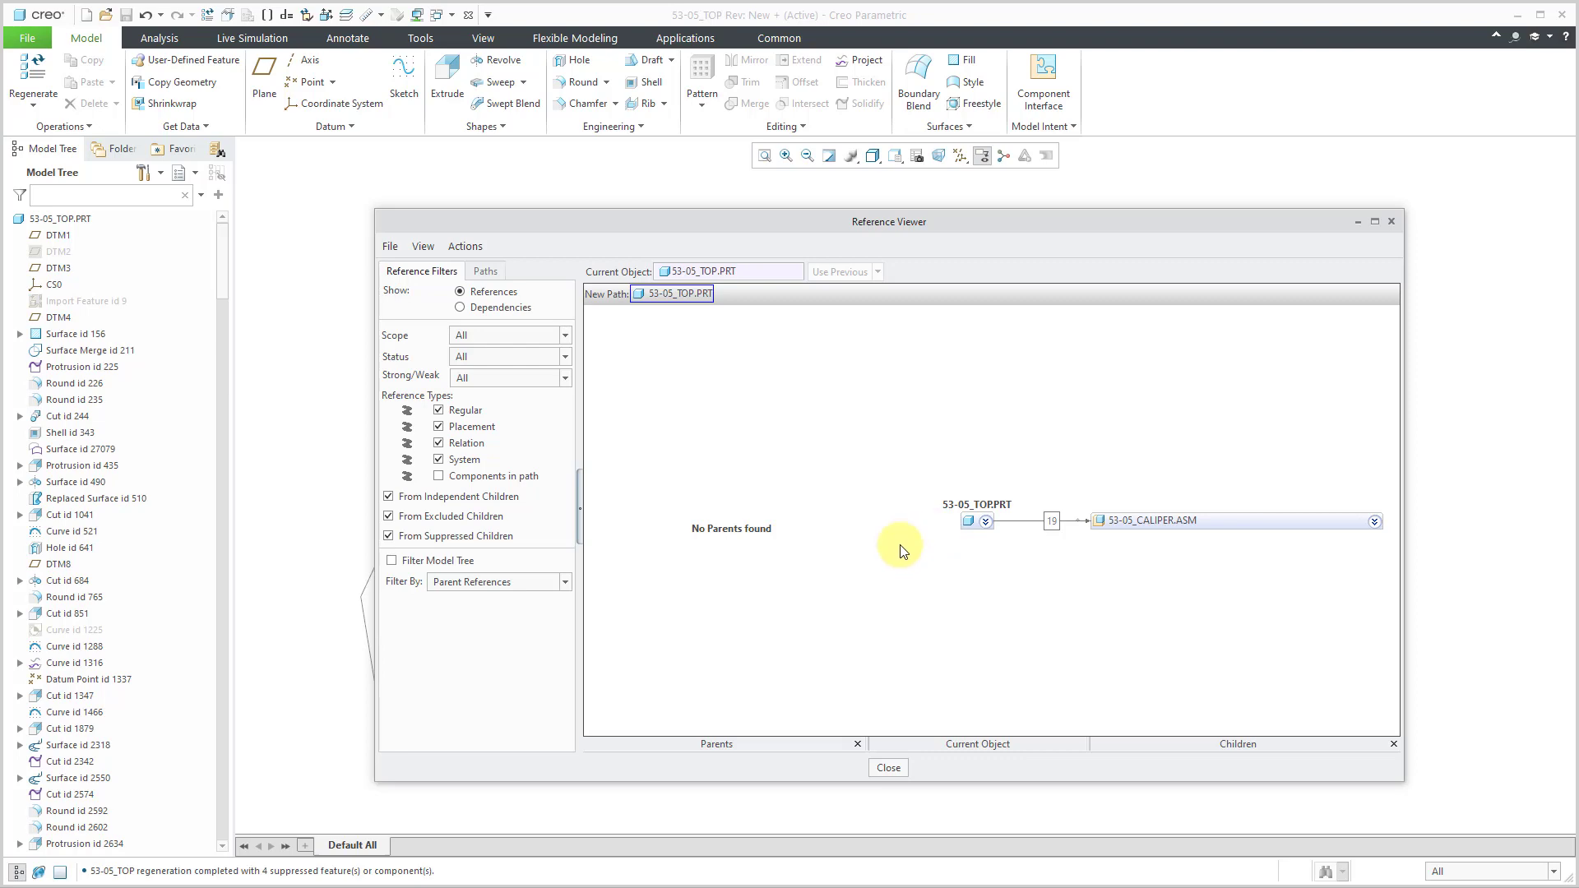
click(887, 767)
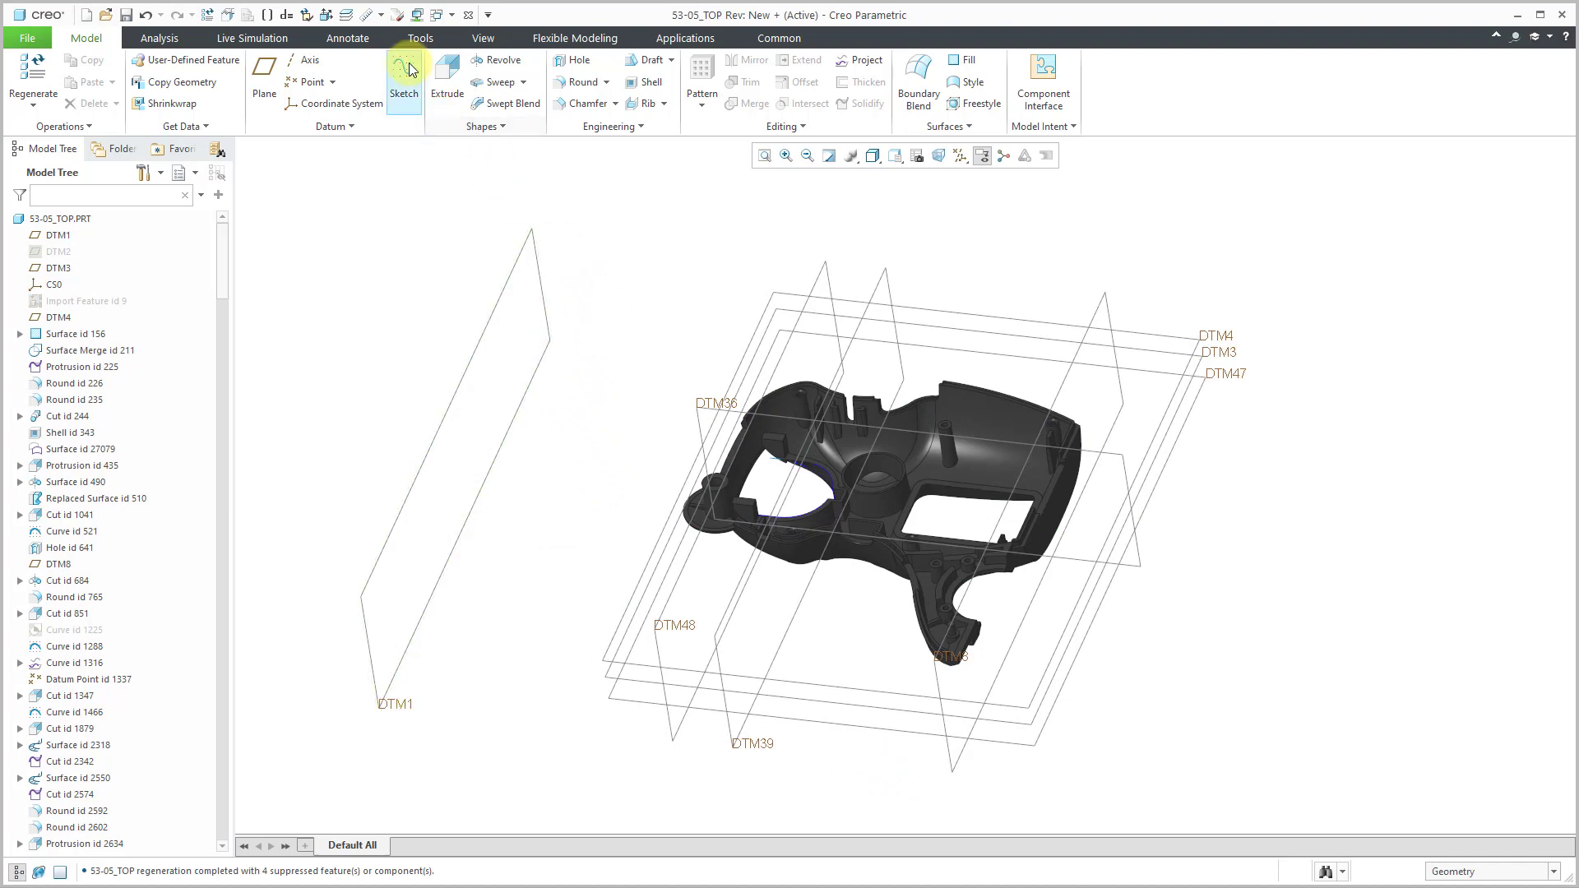
Step: Close the part window to return to the 53-05_CALIPER assembly and turn off the display of all datum features
click(469, 16)
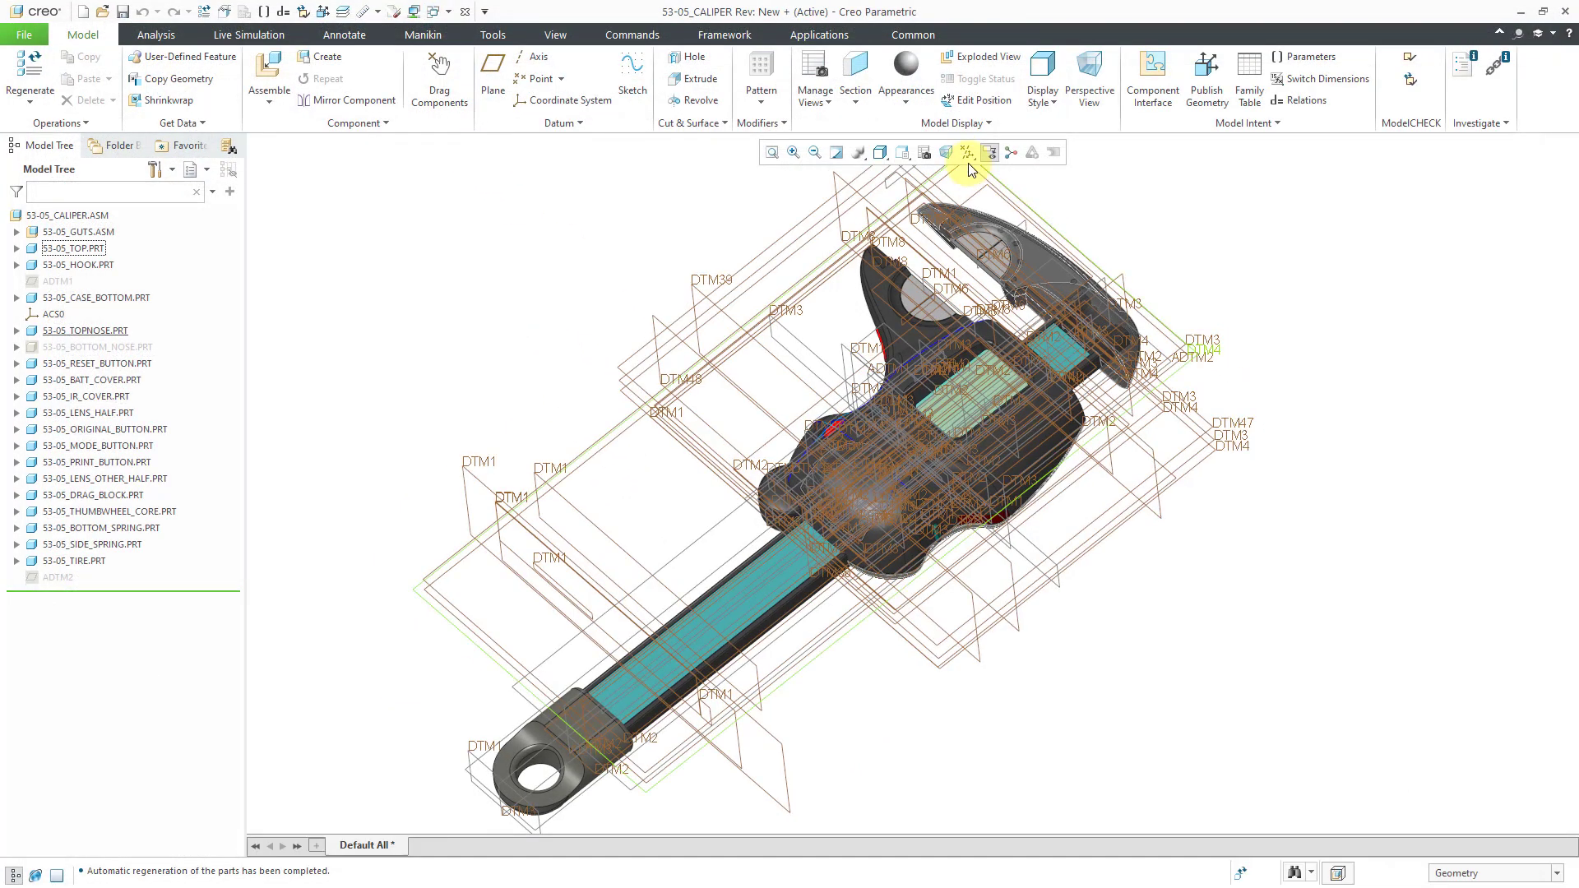
click(968, 155)
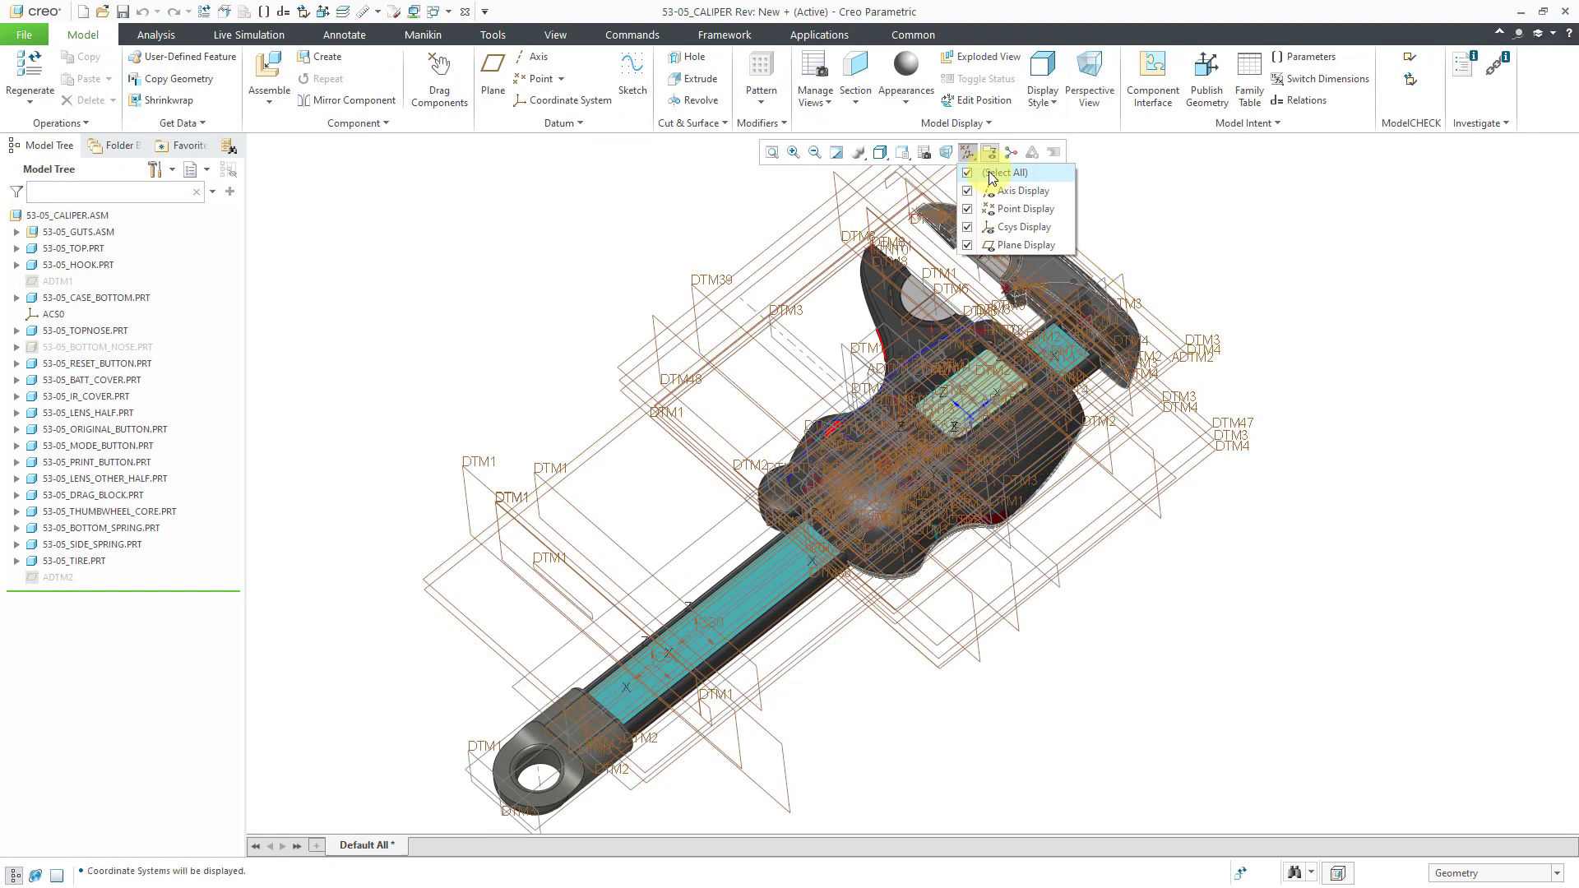
click(968, 245)
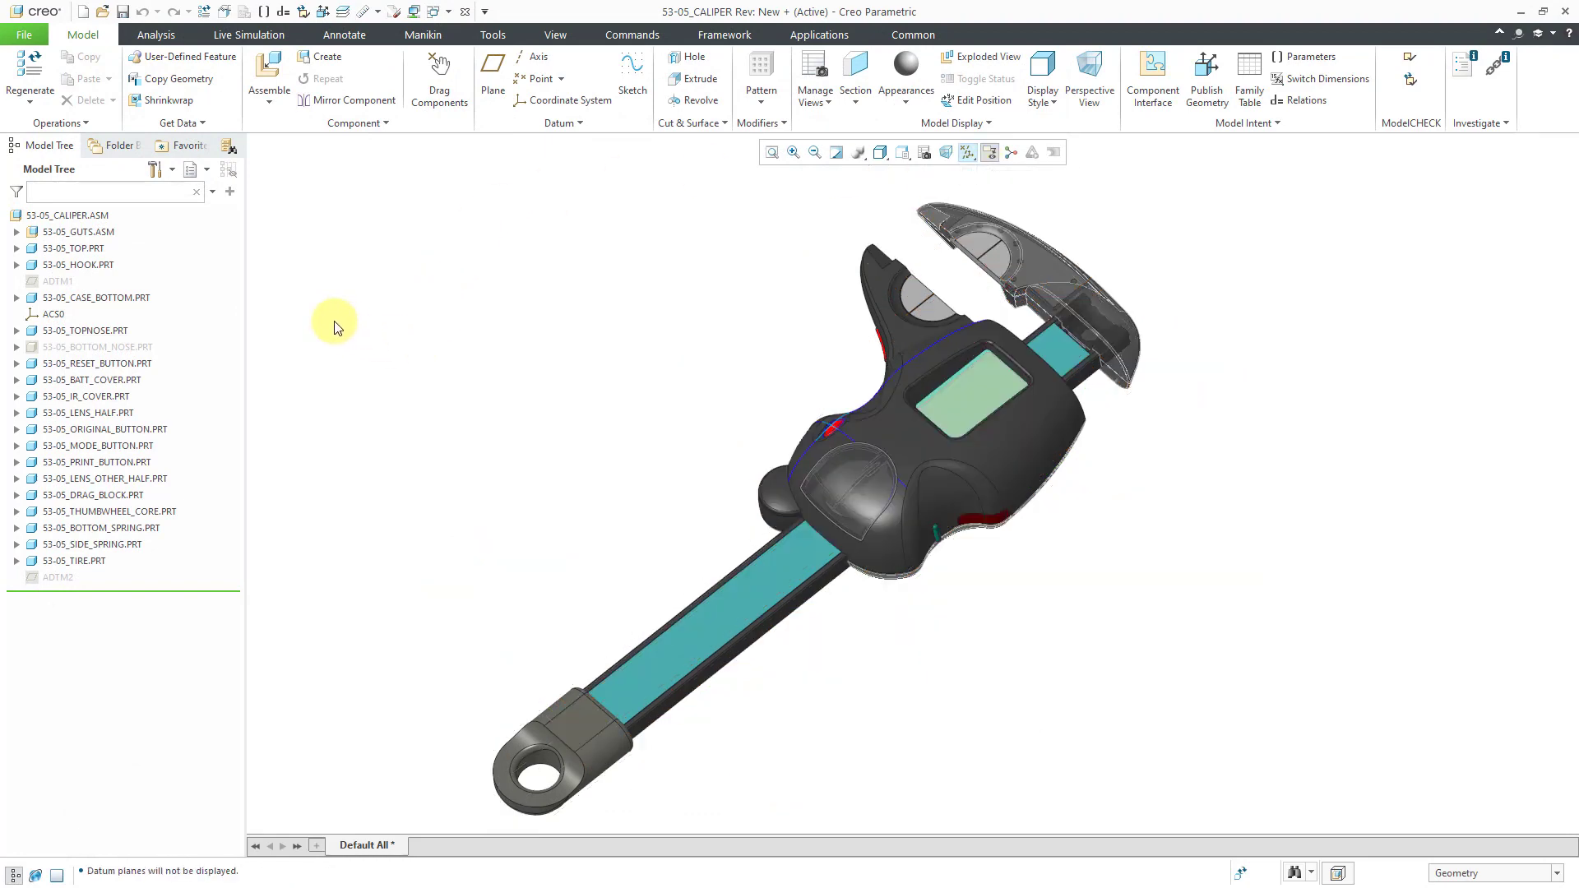
Step: Examine the 53-05_CALIPER.ASM references to missing GUTSNTOP.ASM and trace the full path of missing reference id -1 to its owning feature
click(81, 217)
right_click(81, 218)
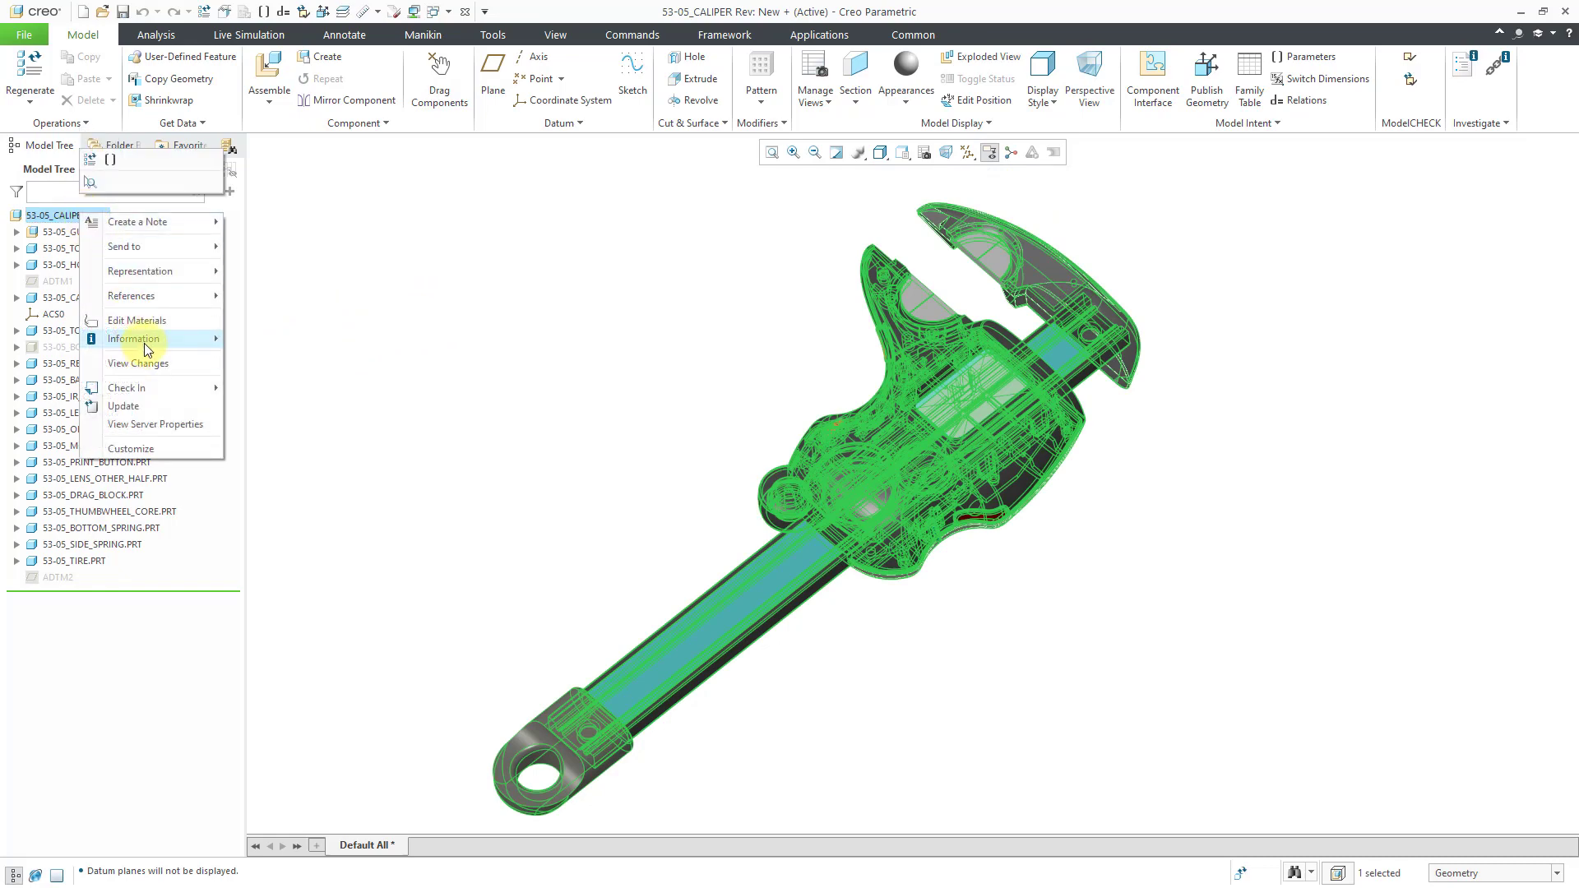
mouse_move(144, 340)
click(288, 357)
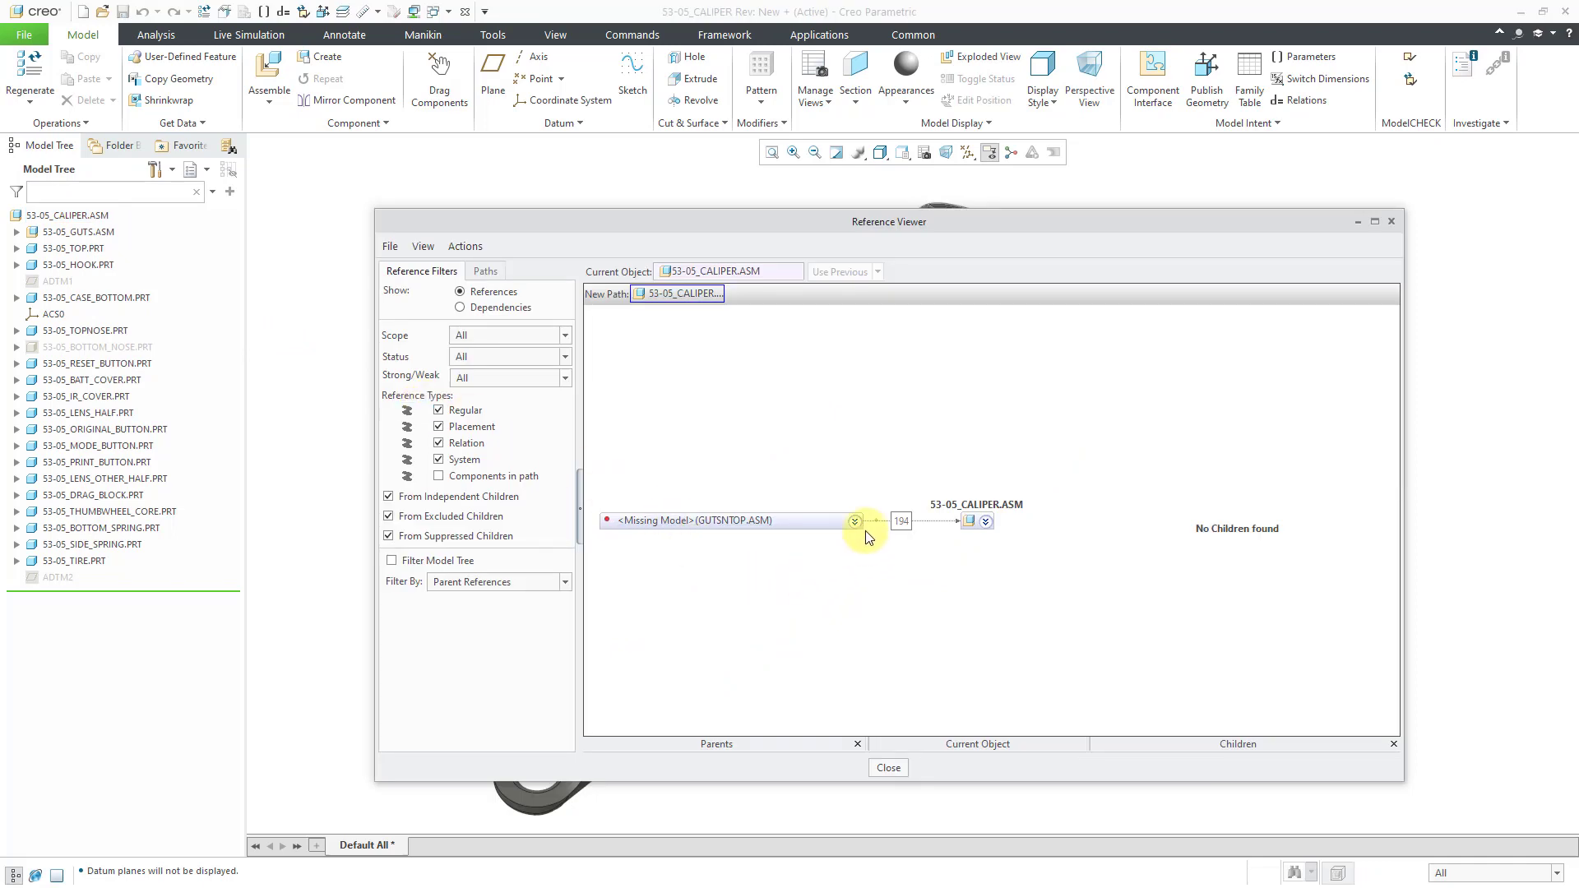
click(855, 522)
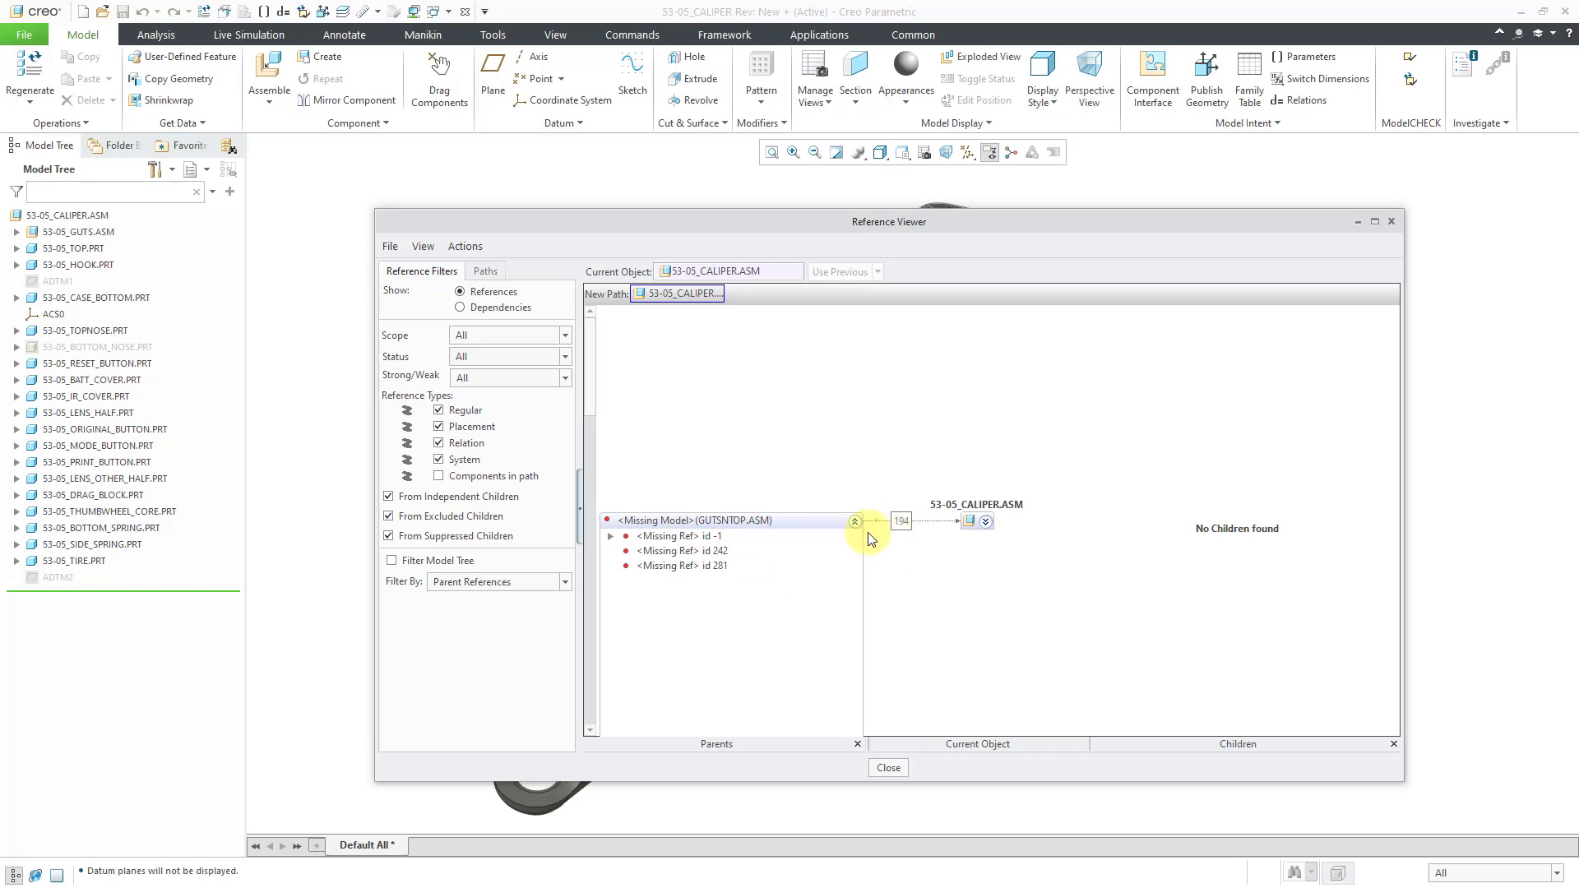
right_click(703, 536)
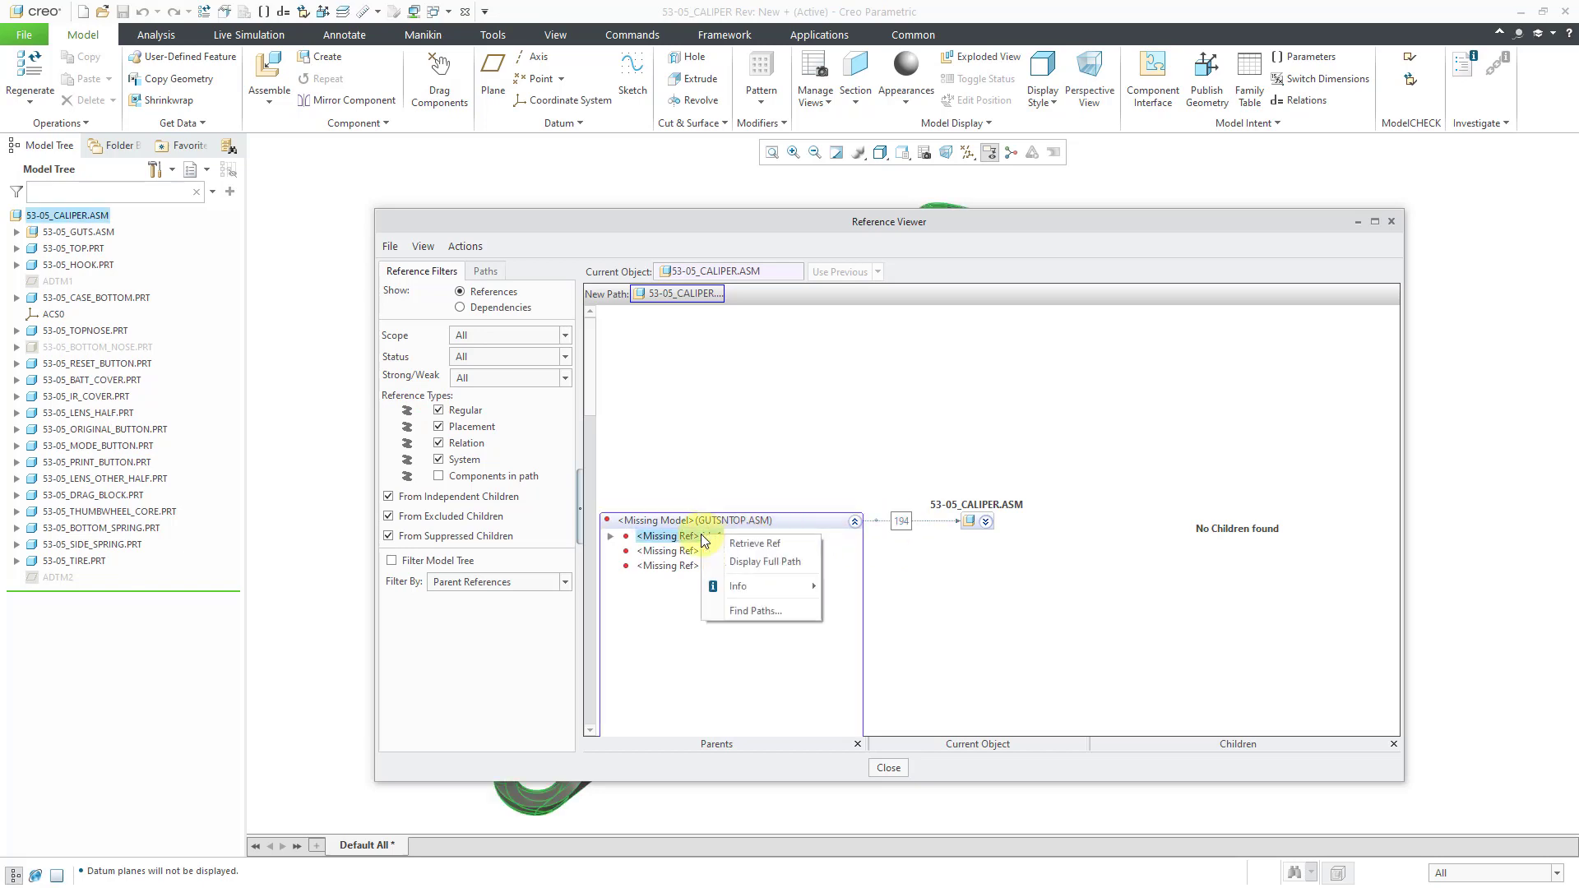
click(756, 564)
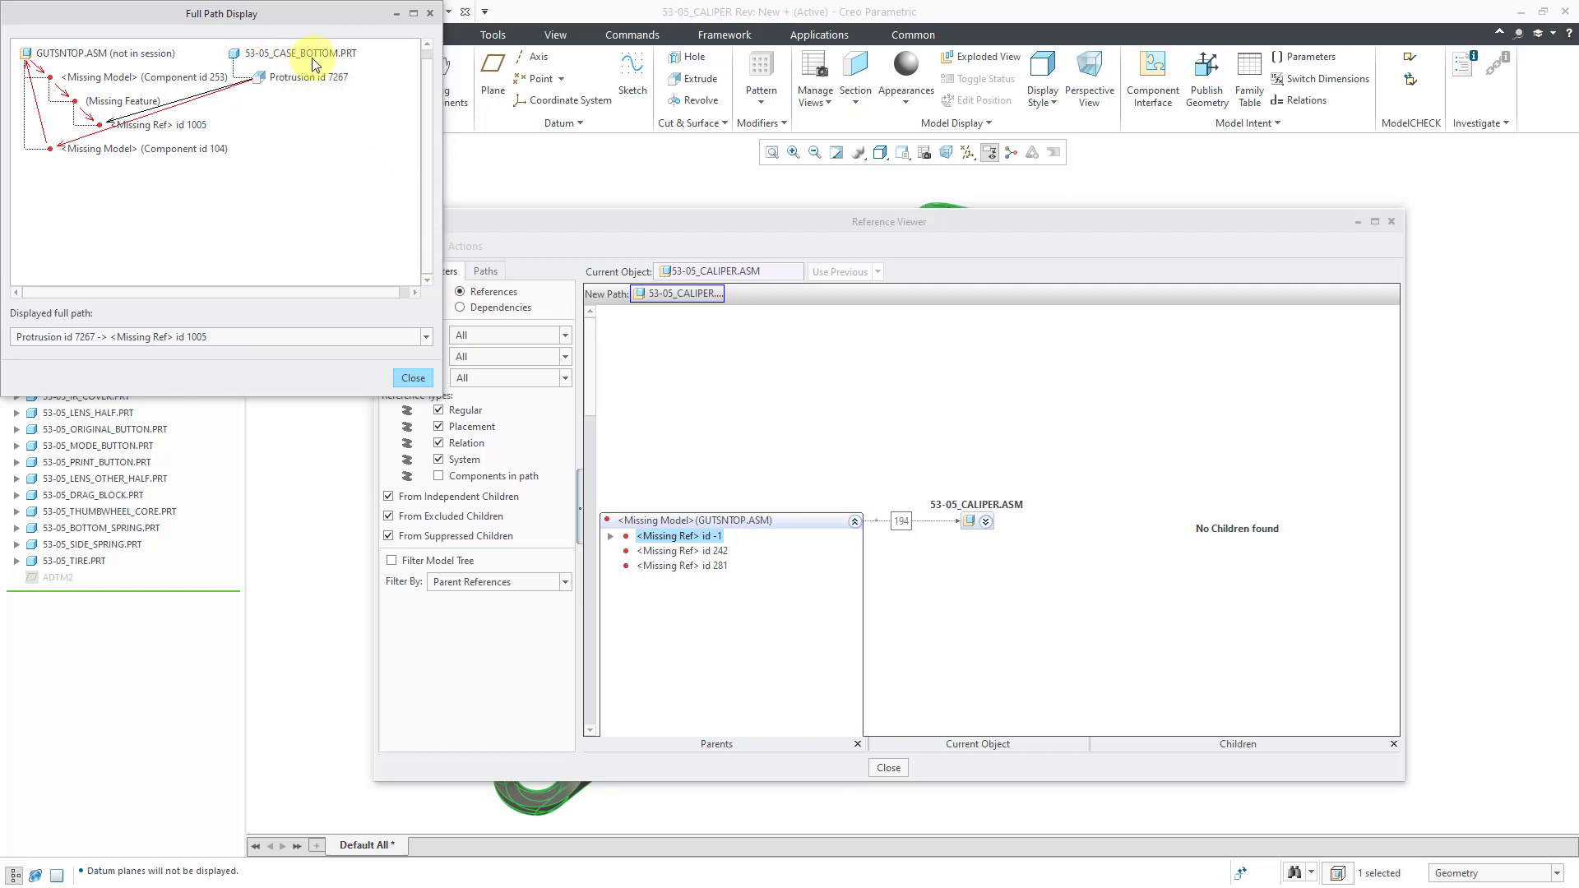
click(415, 377)
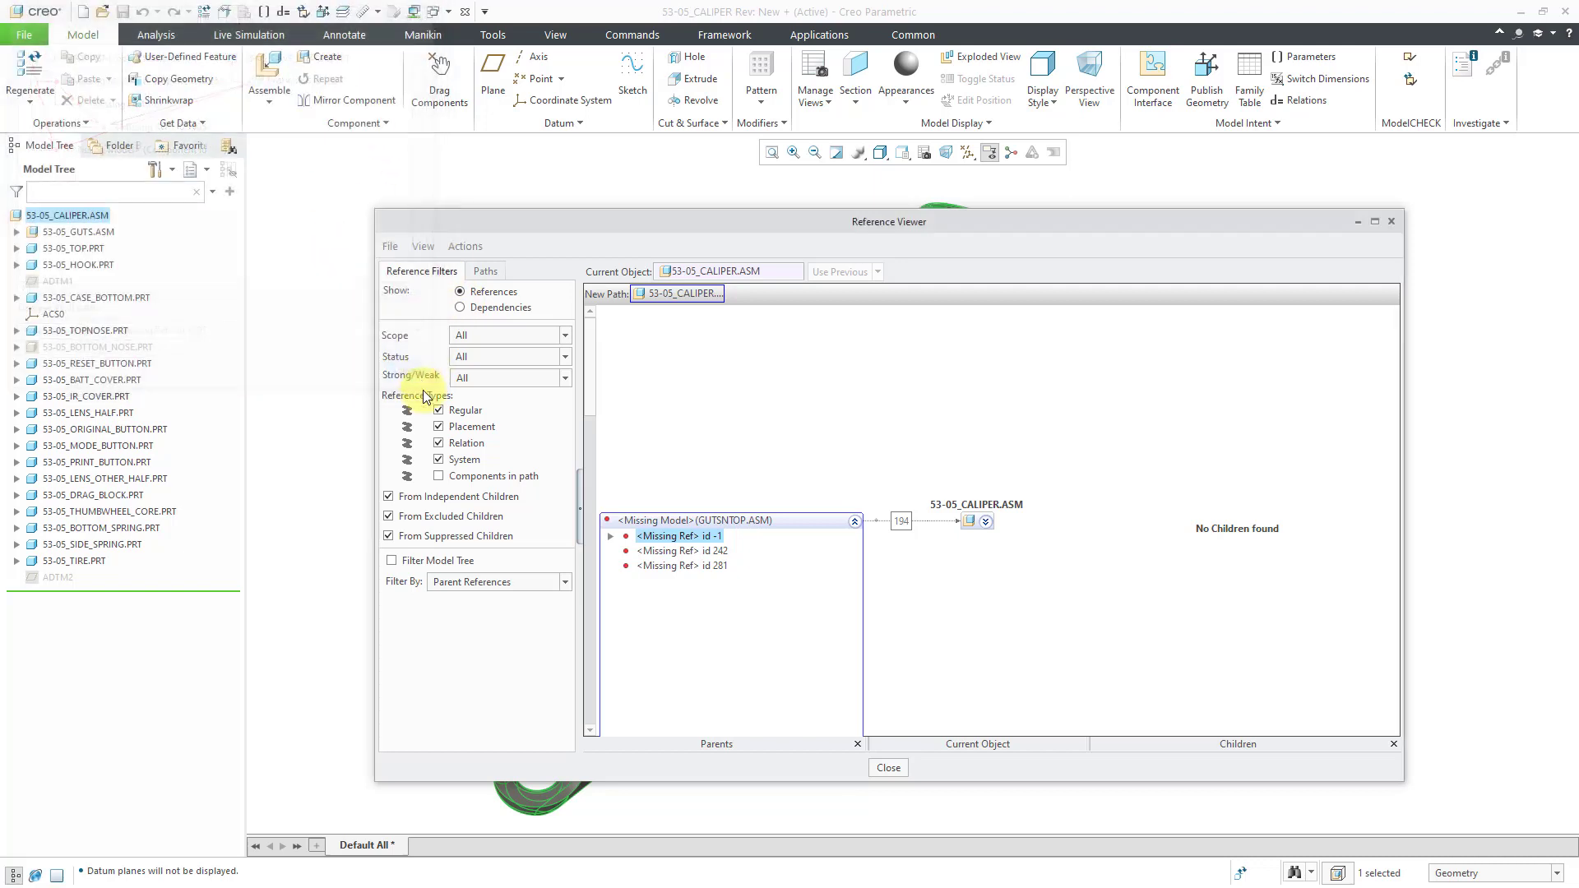
click(889, 768)
Step: Open 53-05_CASE_BOTTOM.PRT and collapse Protrusion id 1 with the Range of features option, then check the model tree for failures
click(103, 298)
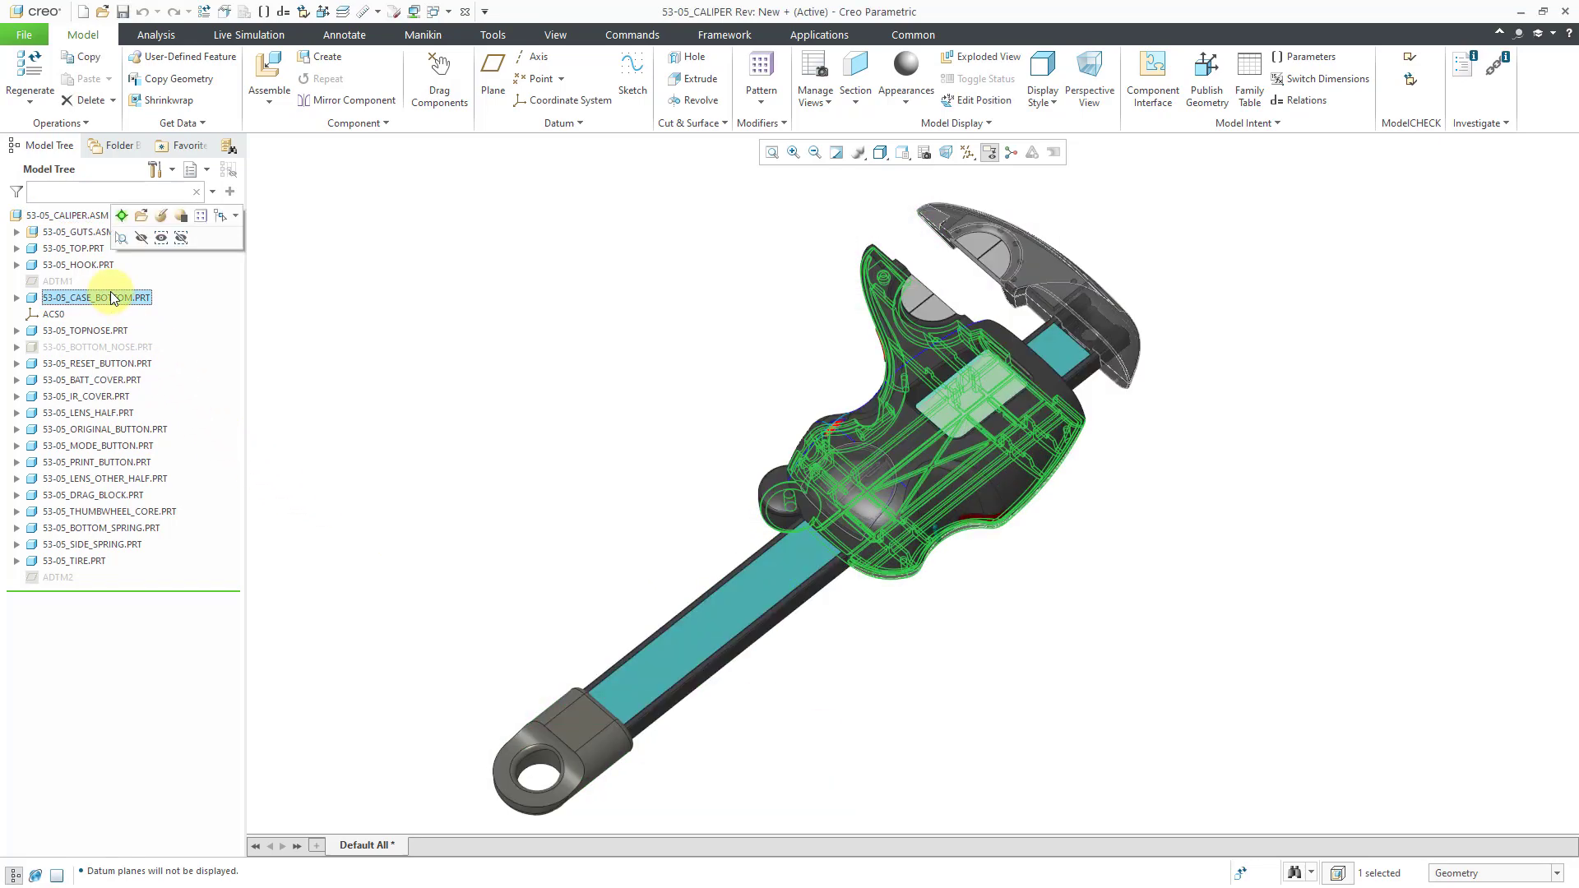
click(141, 216)
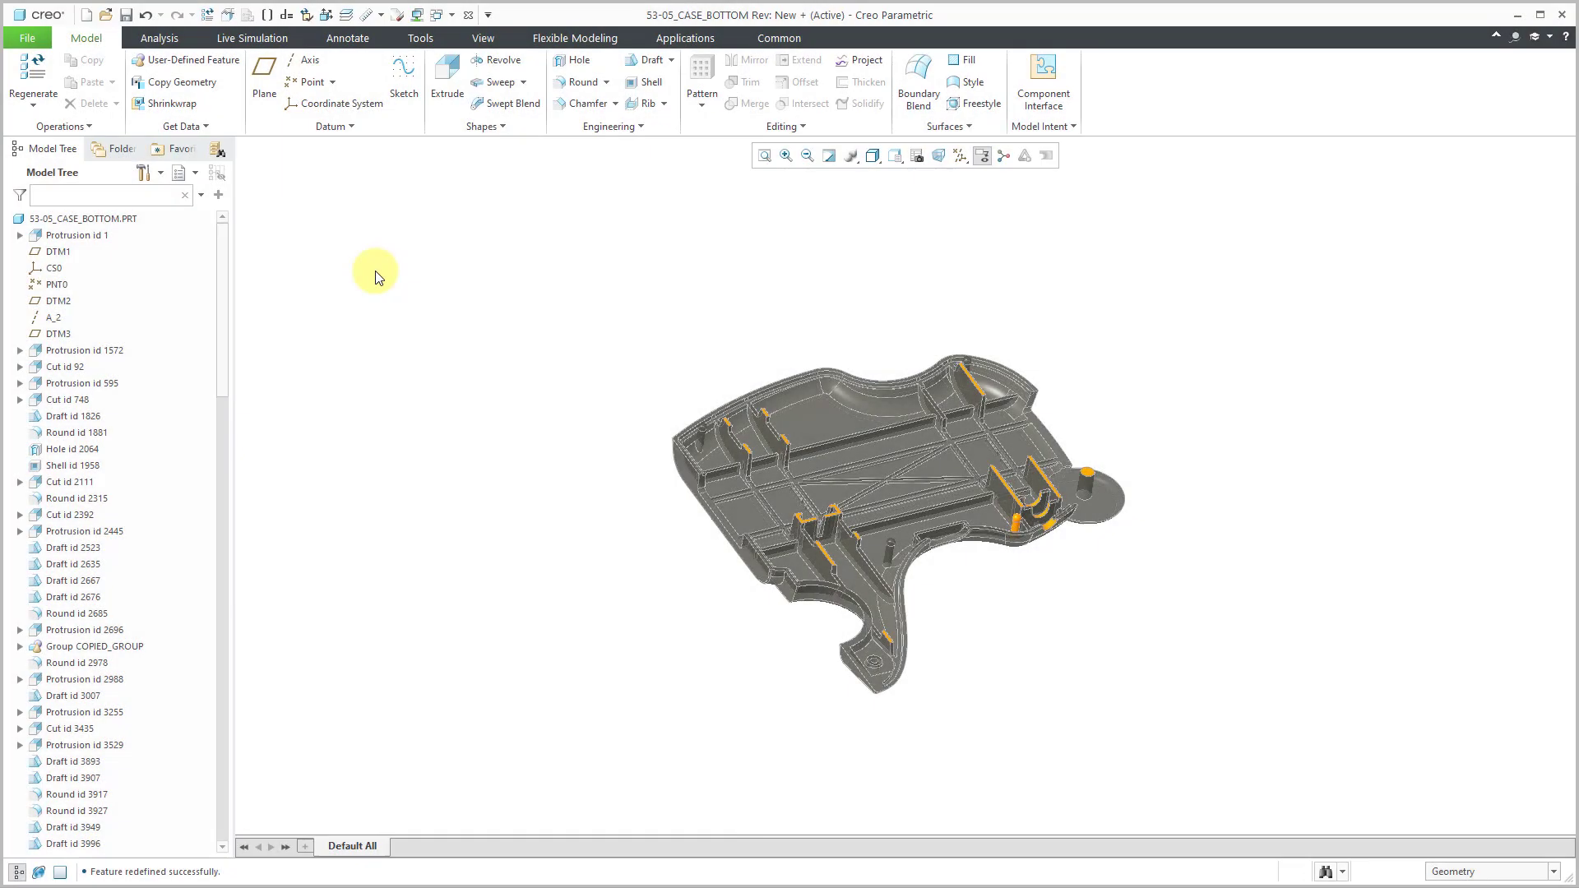
click(99, 236)
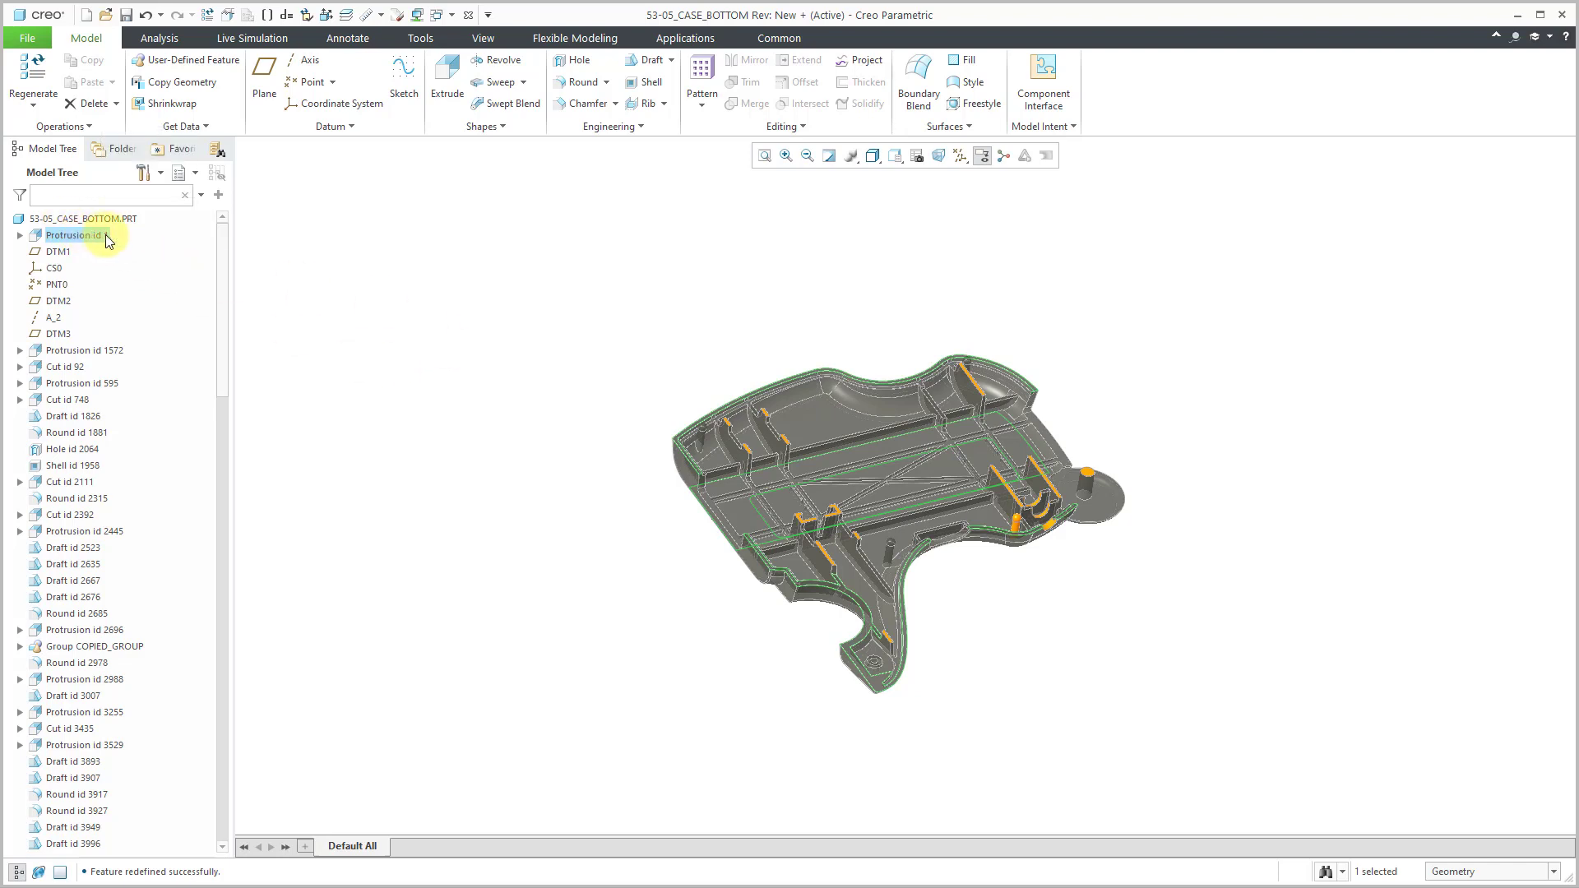
click(784, 125)
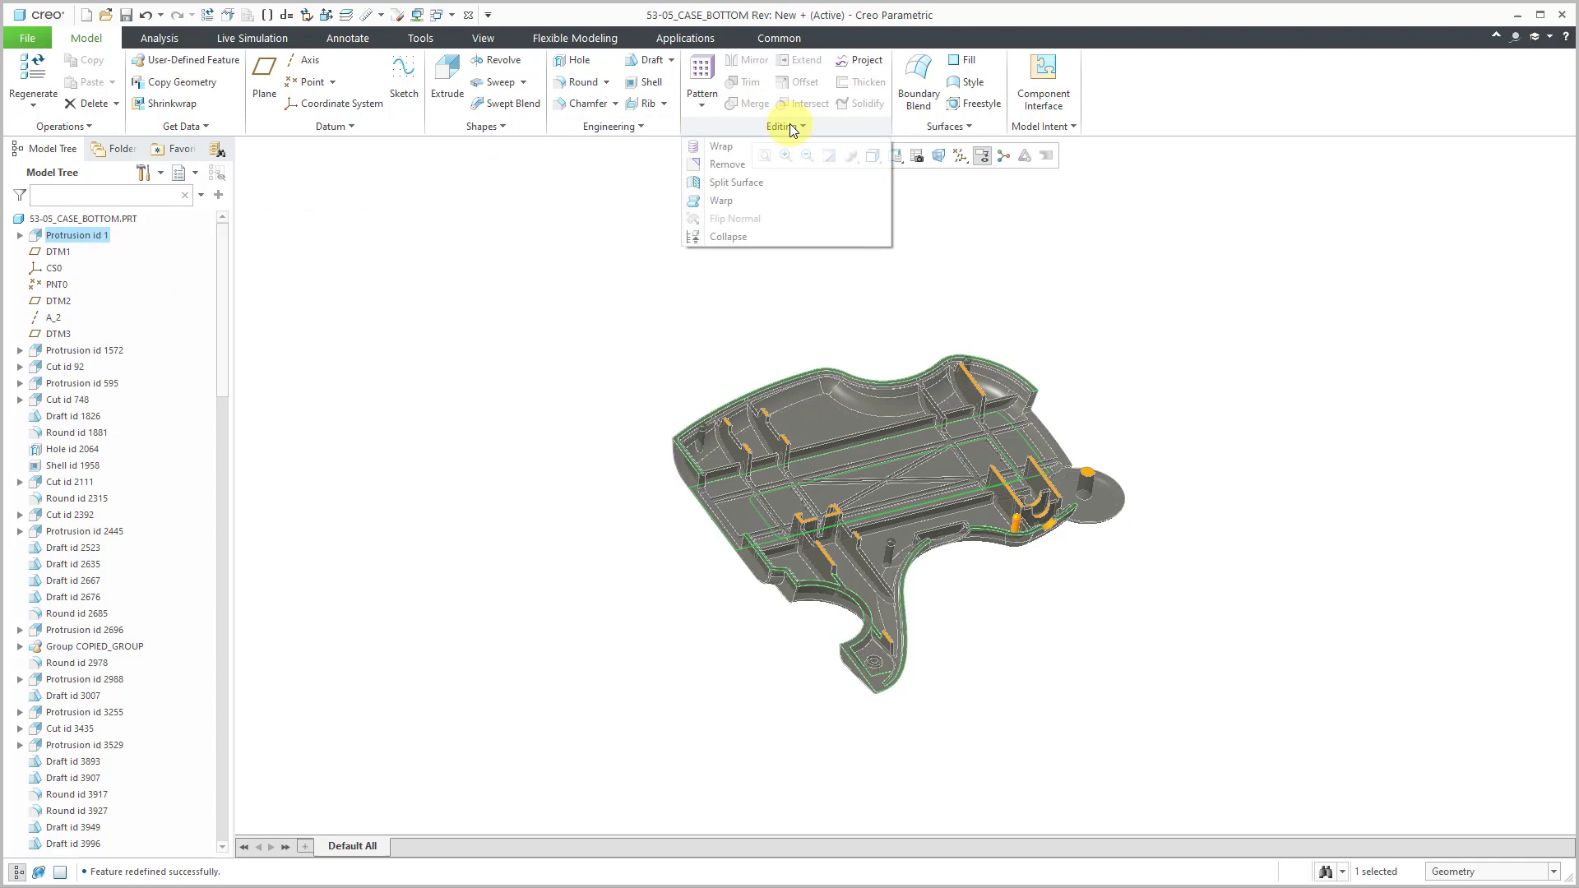
click(740, 237)
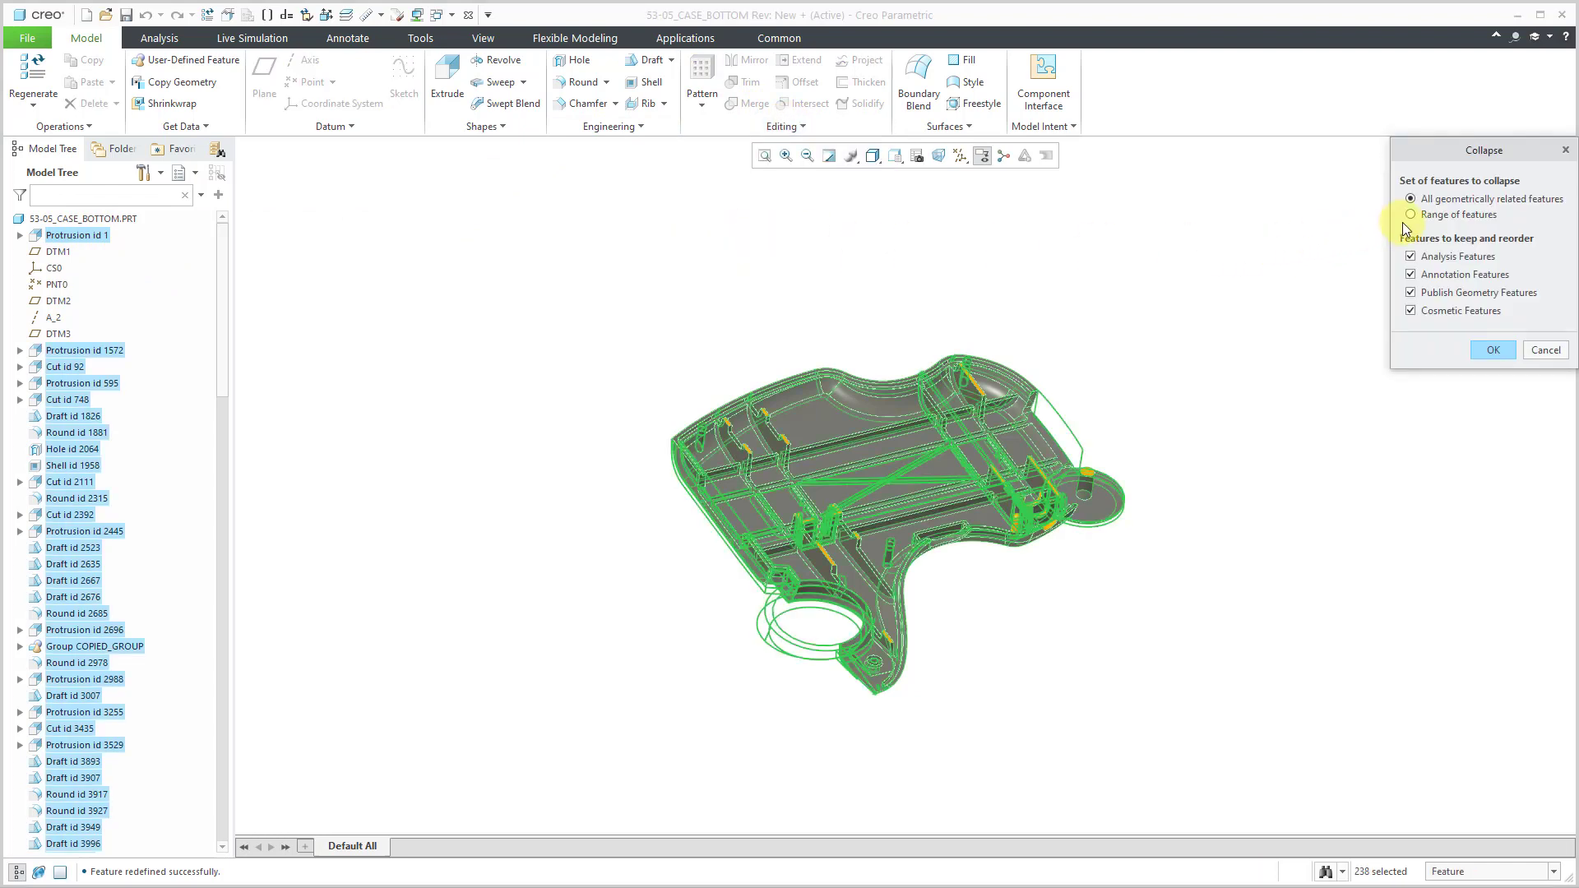
click(1411, 215)
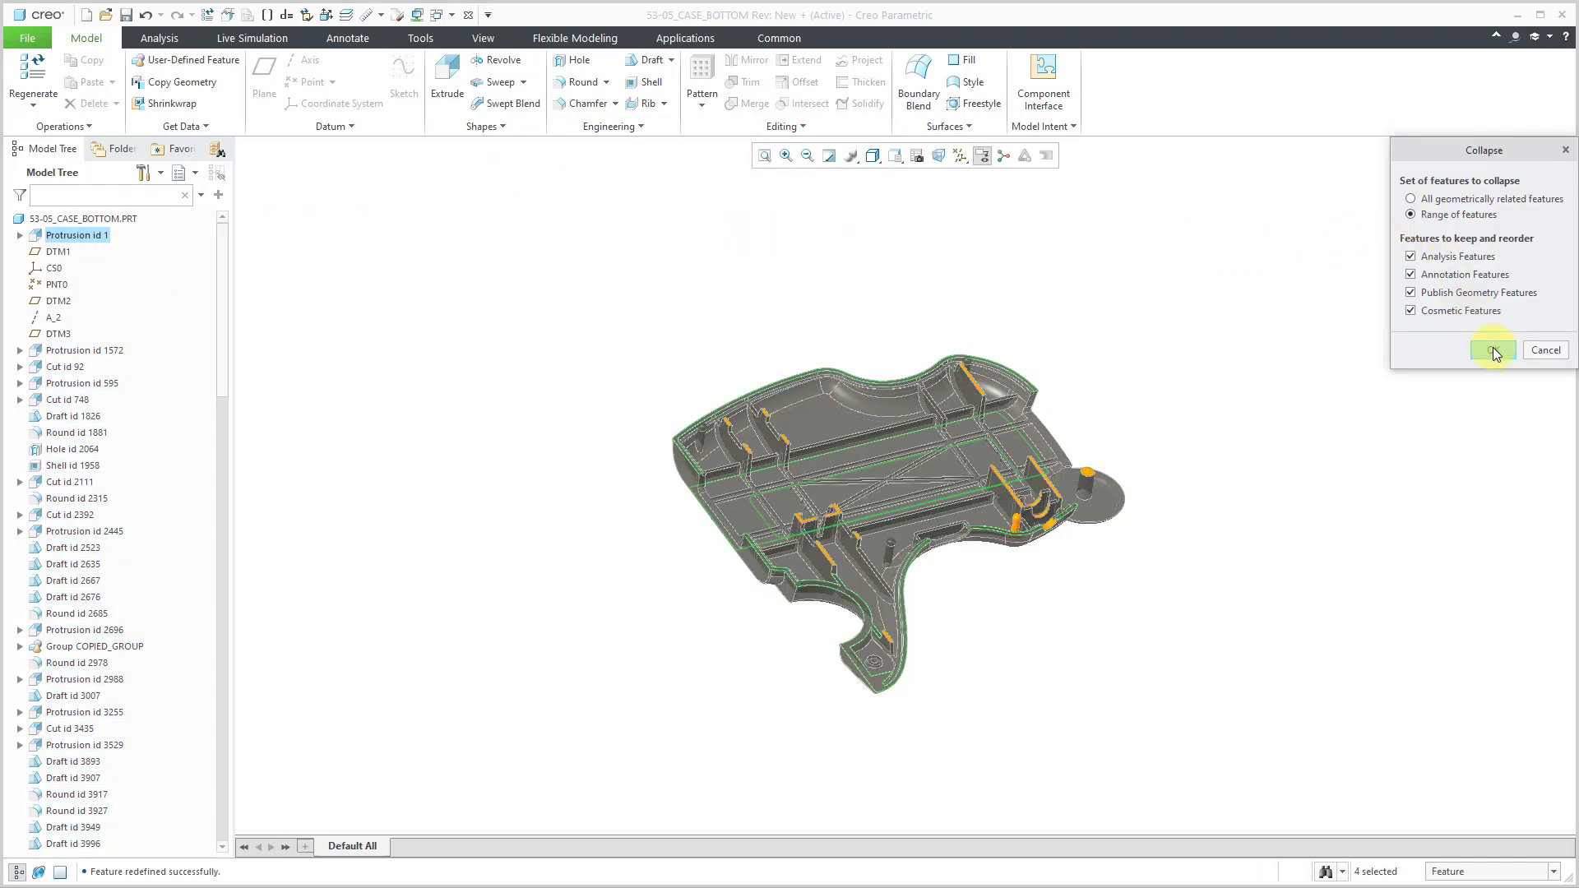
click(1493, 349)
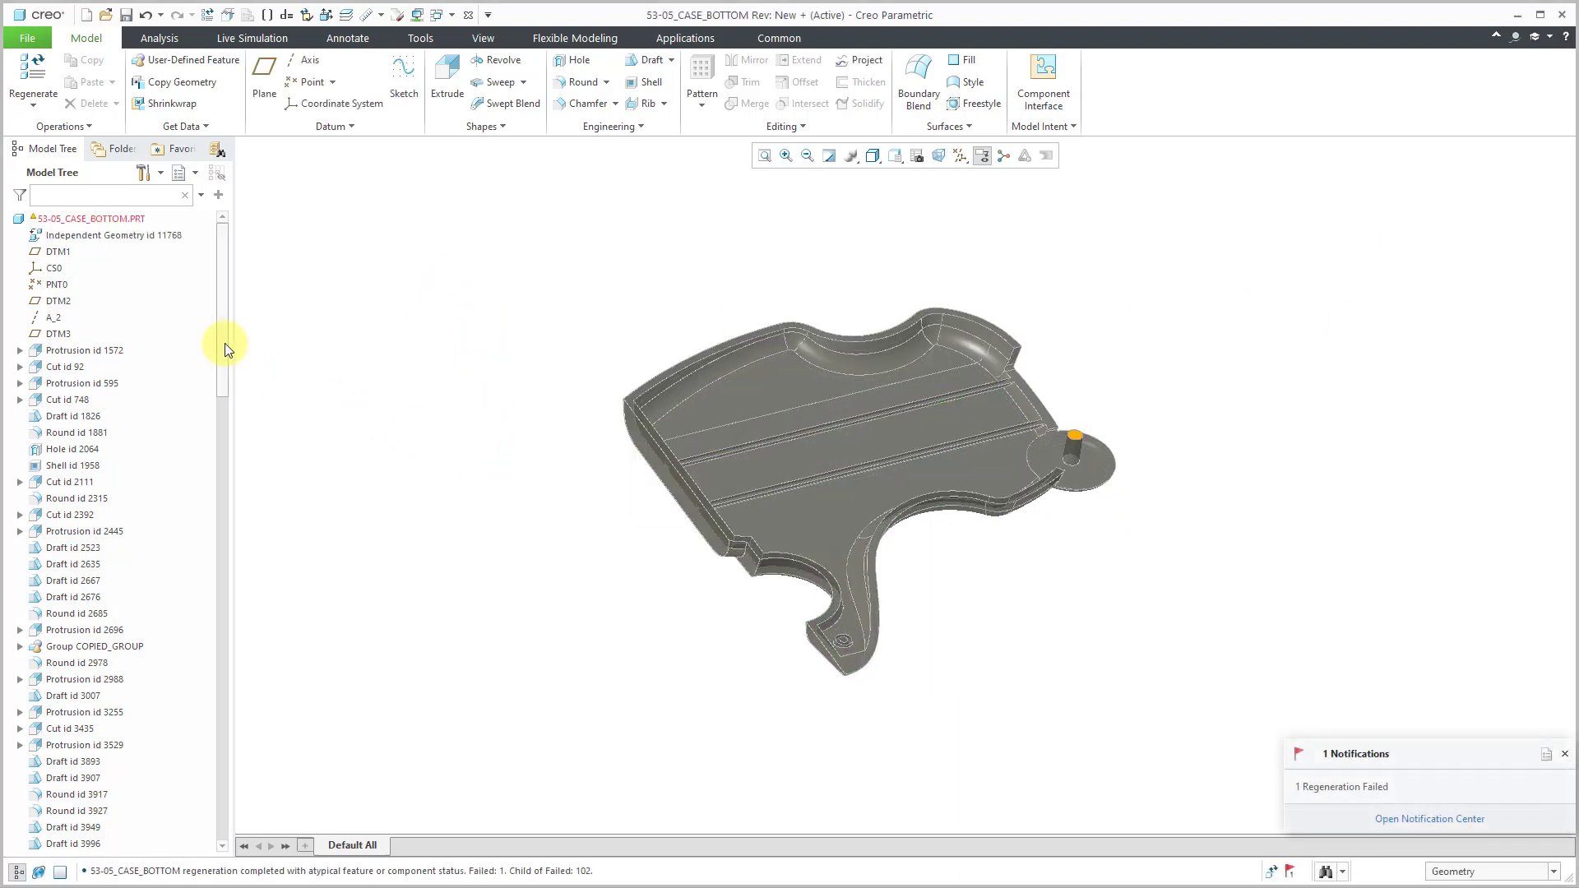
drag(227, 349, 222, 481)
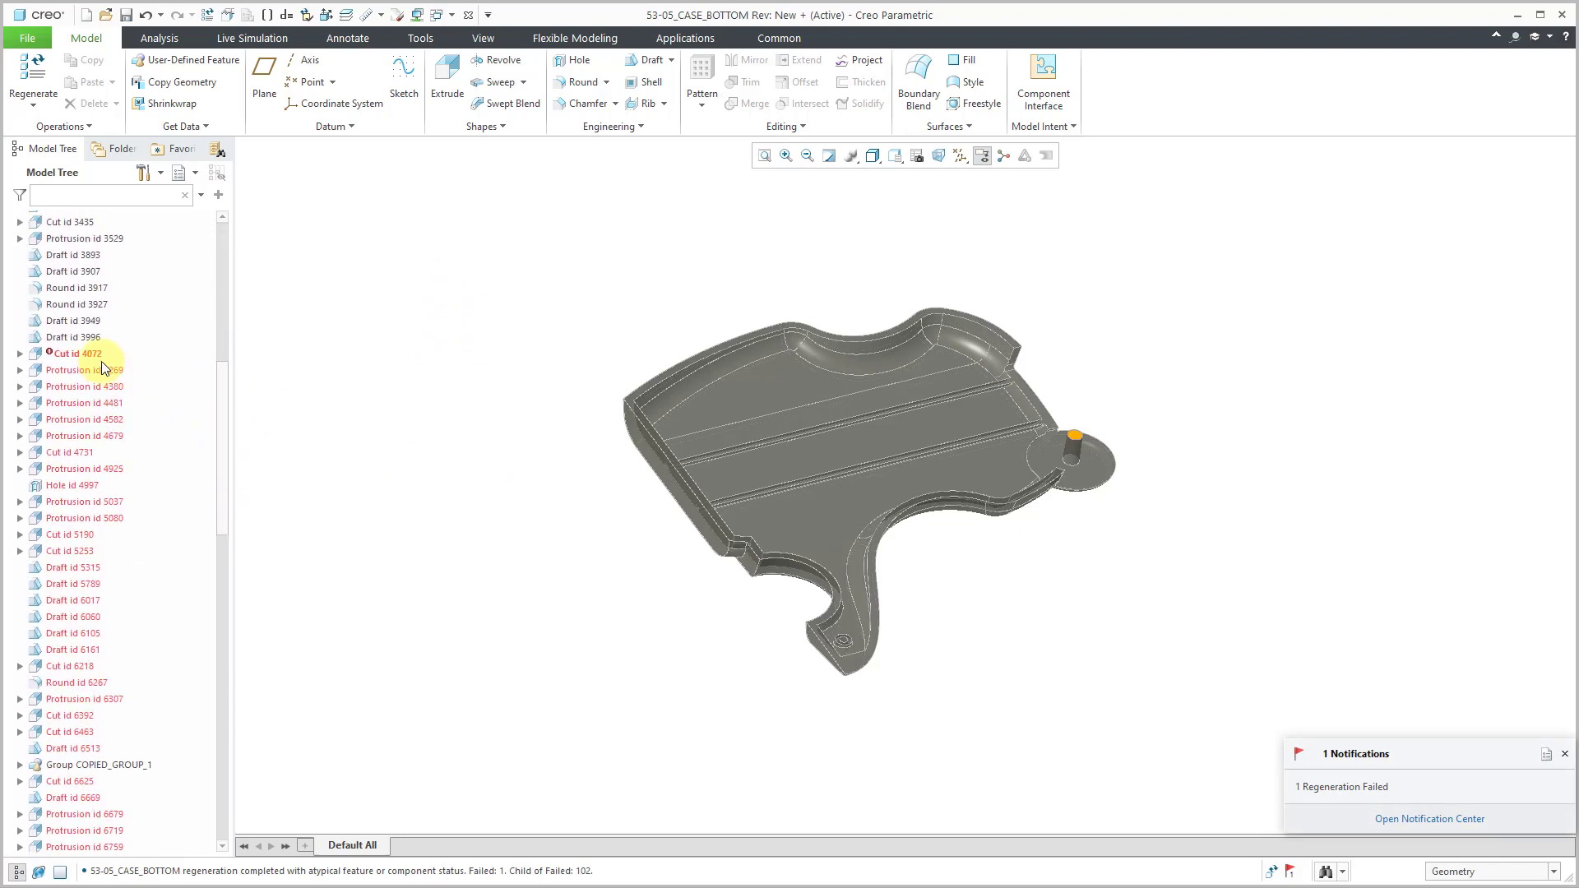
Step: Redefine Cut id 4072 by deleting the two unresolved edge references from its sketch, re-solving the sketch and accepting the feature
click(92, 356)
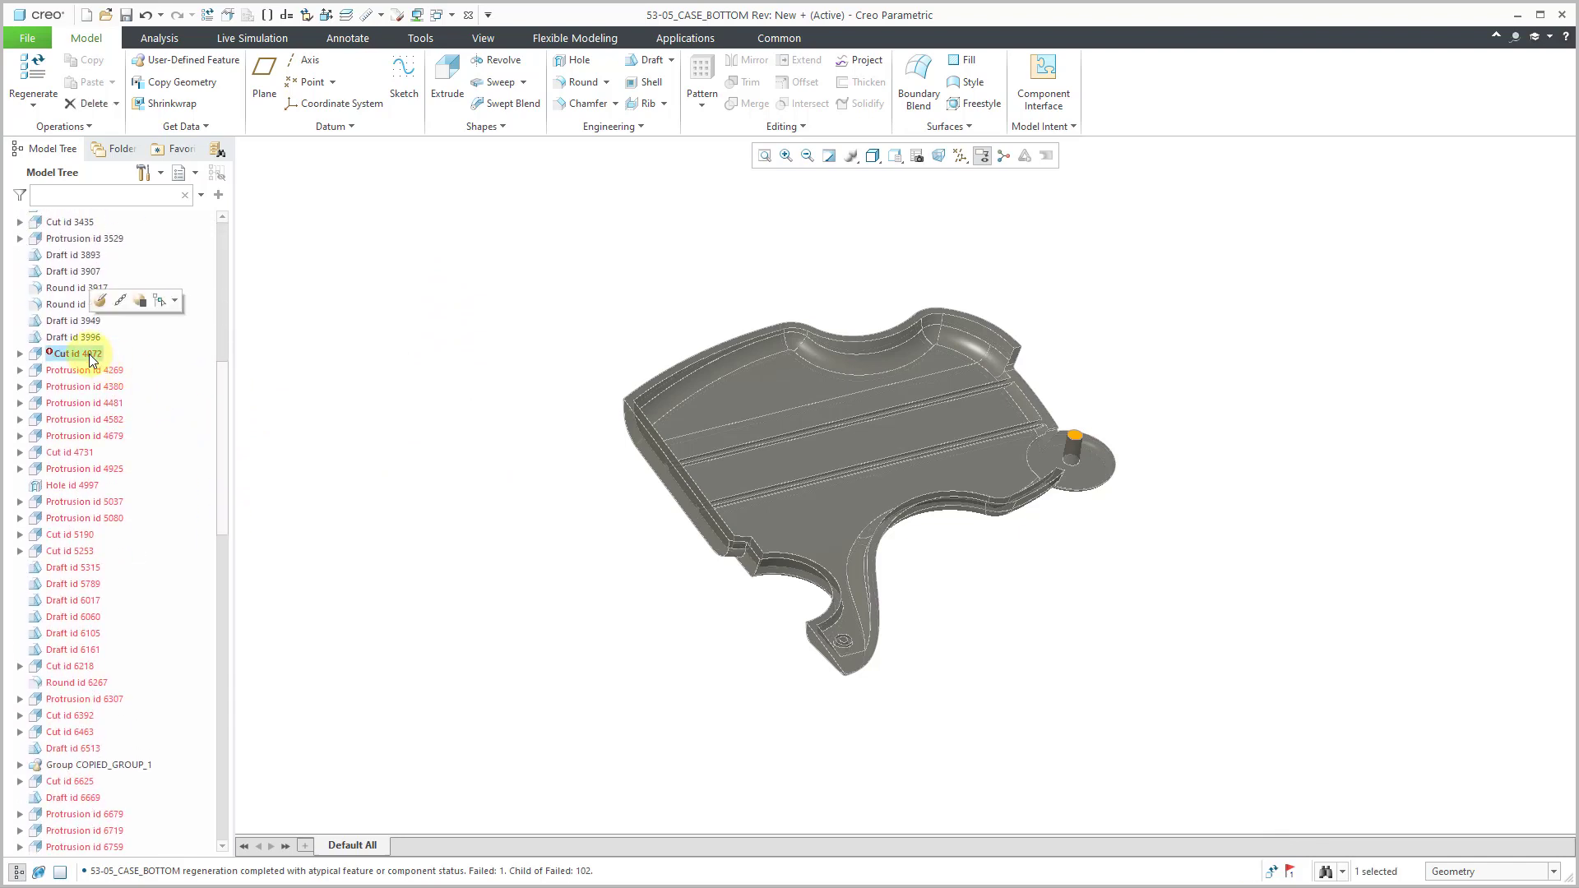
click(101, 301)
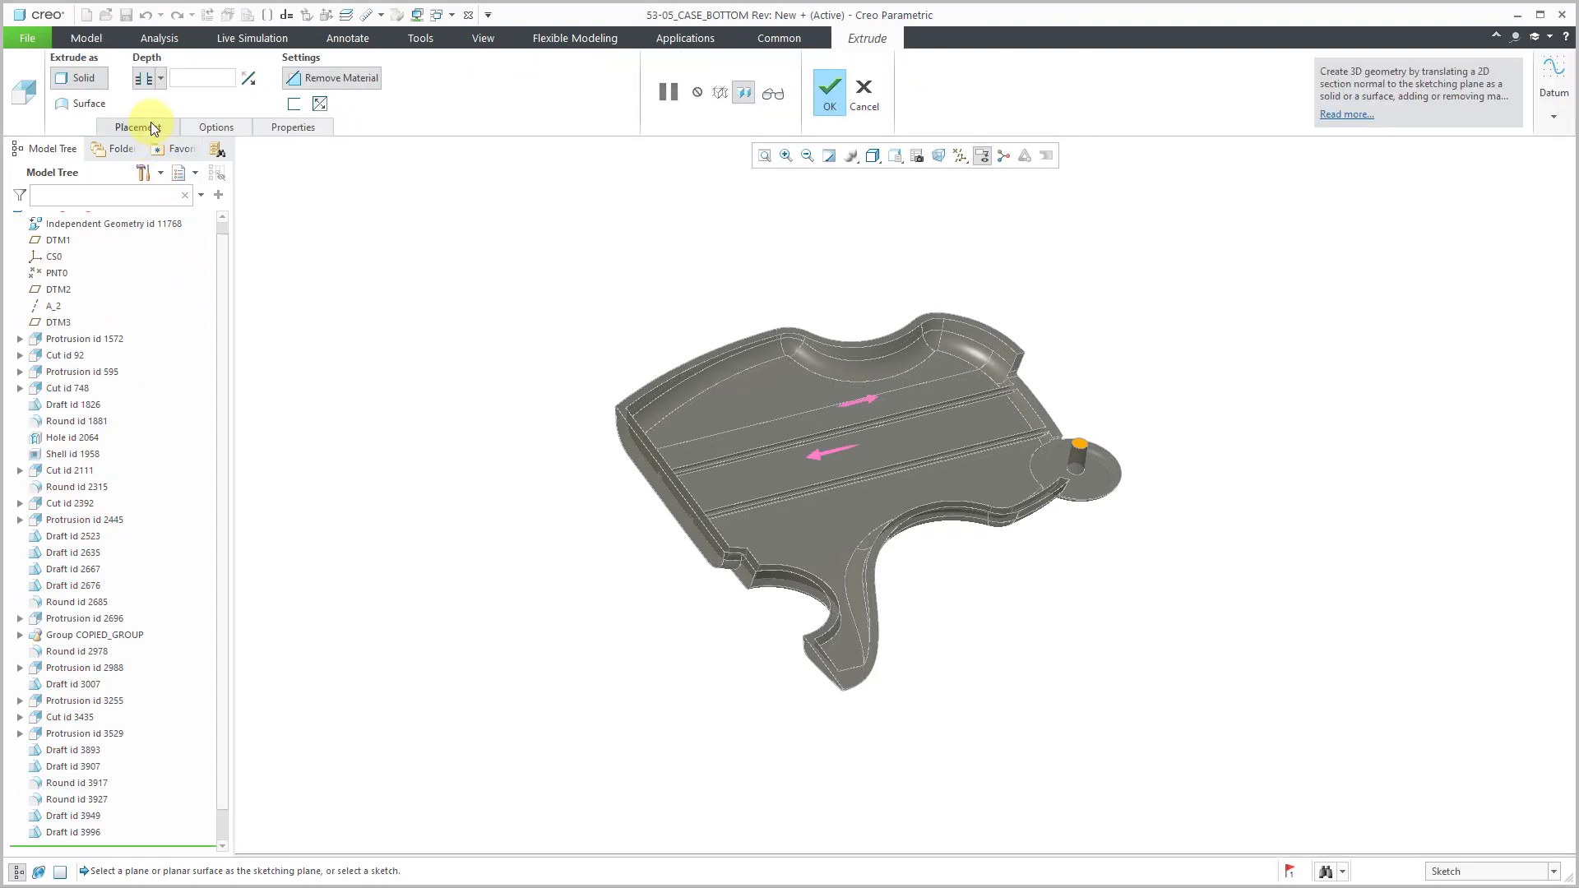
click(151, 126)
click(279, 186)
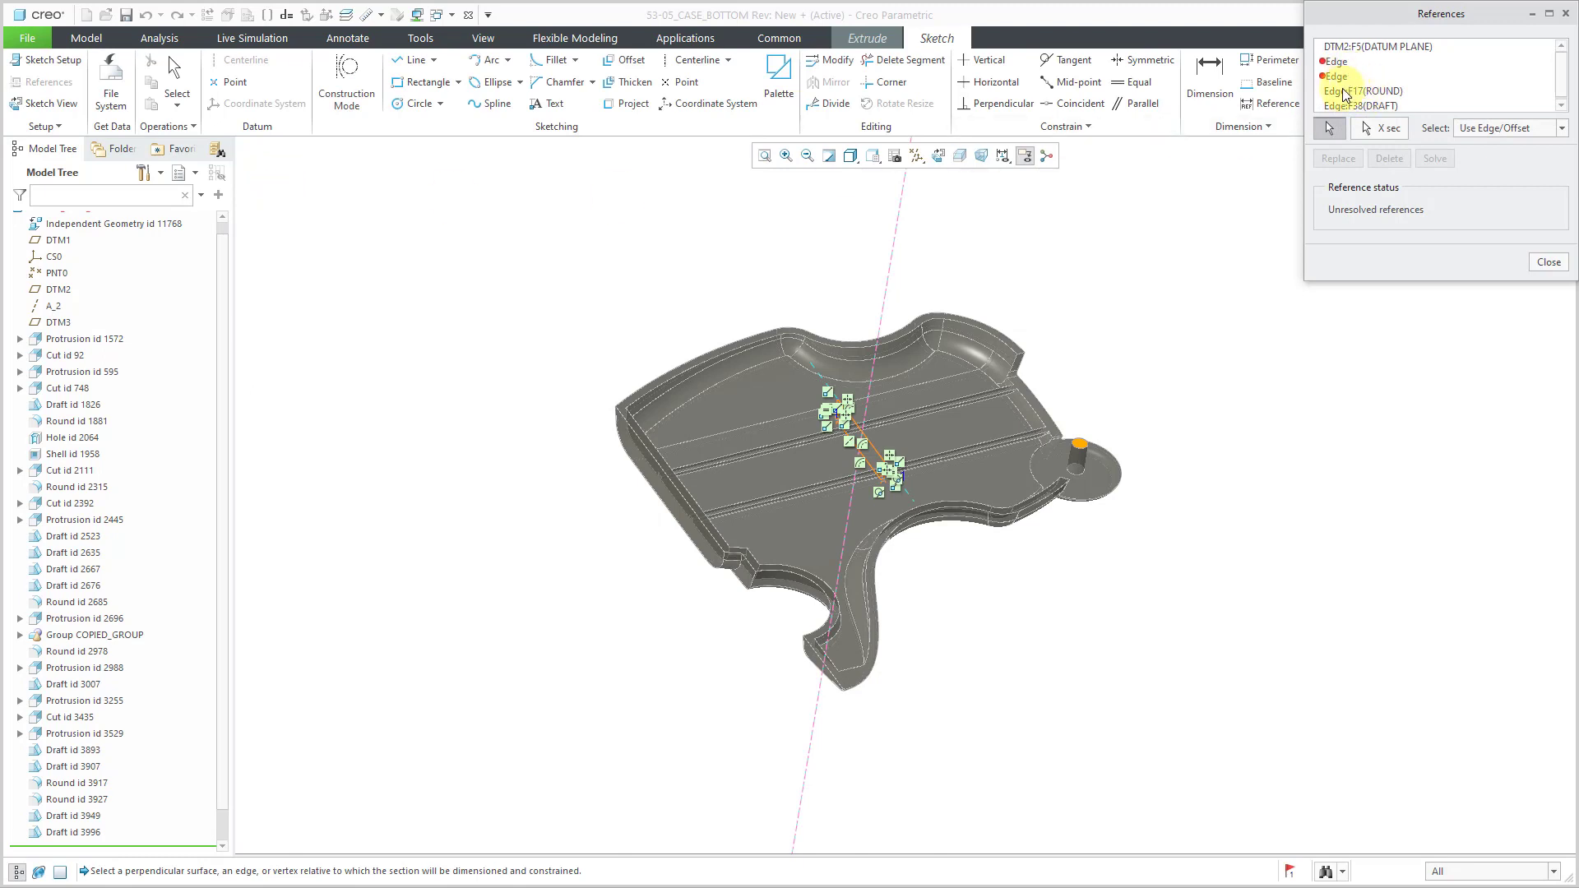
click(1333, 64)
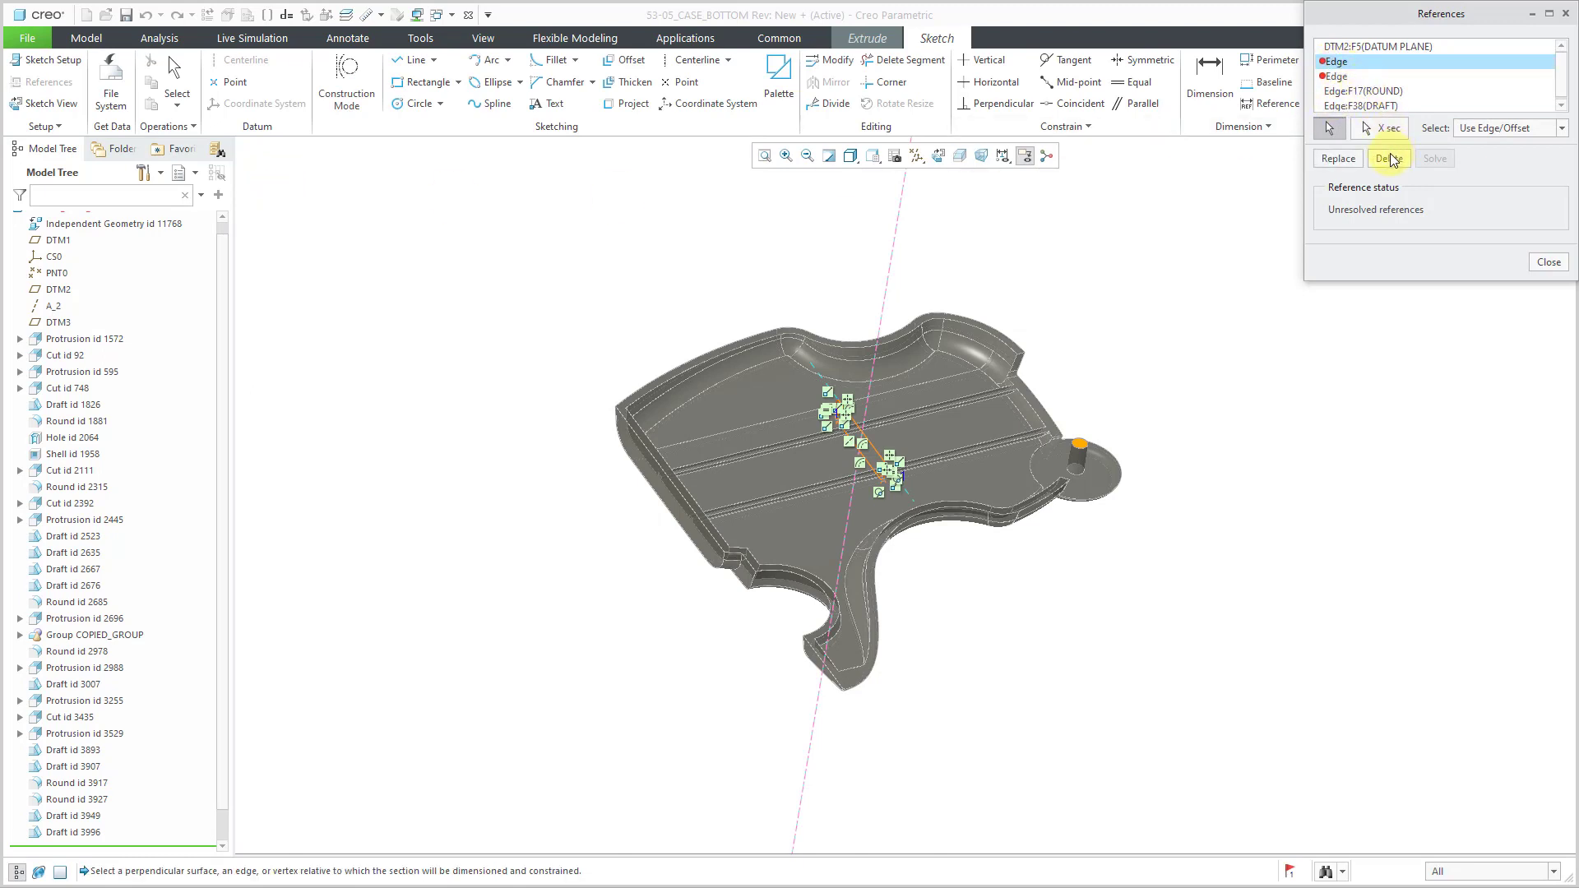
click(1389, 158)
click(1390, 159)
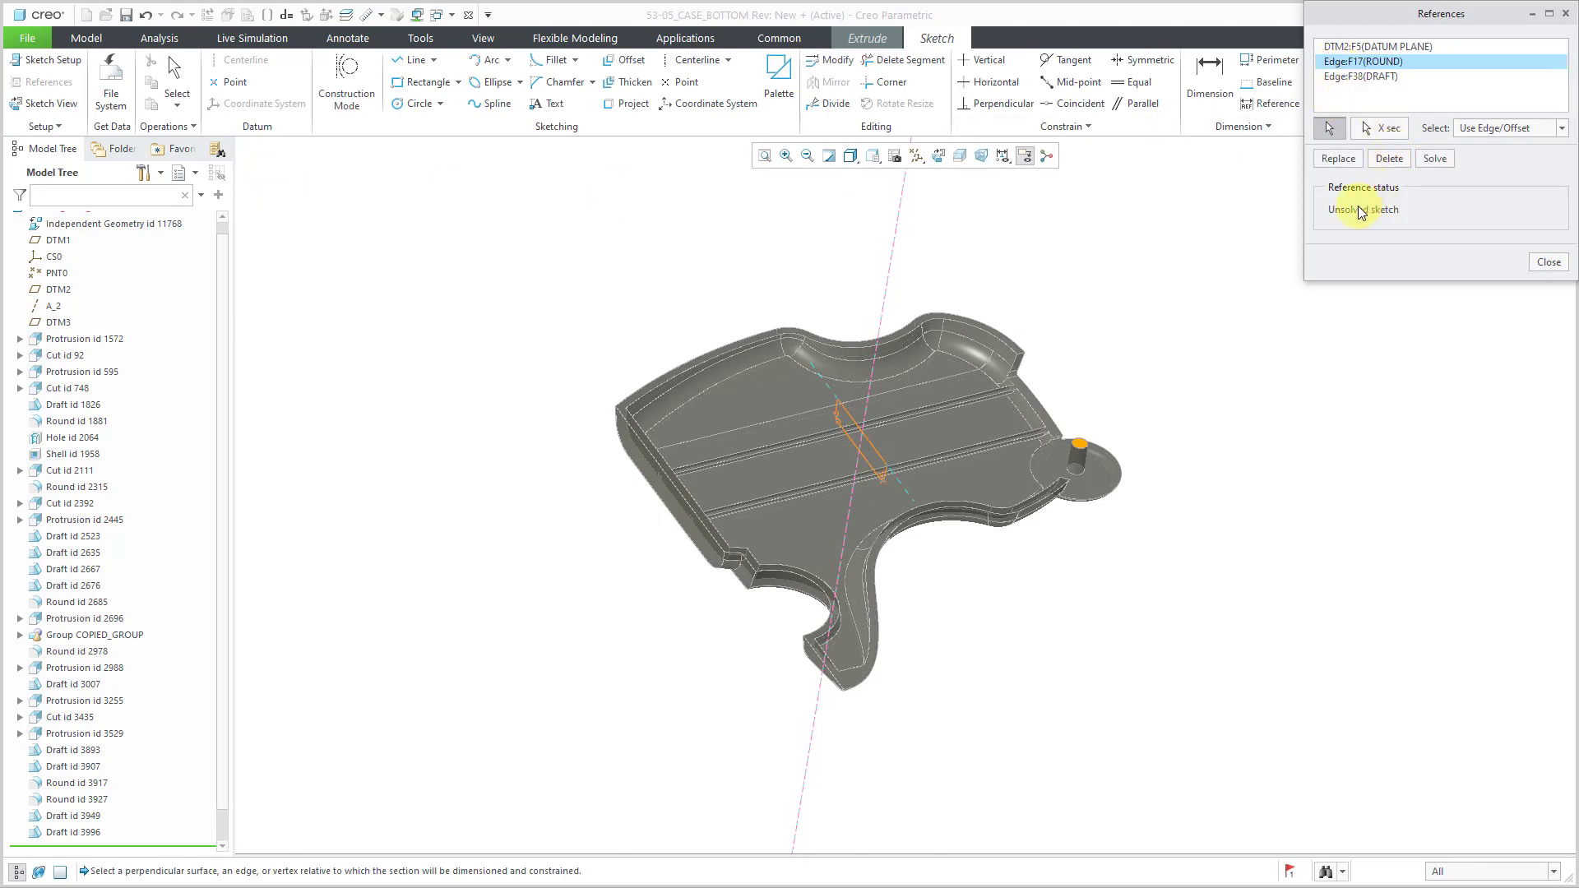
click(1433, 159)
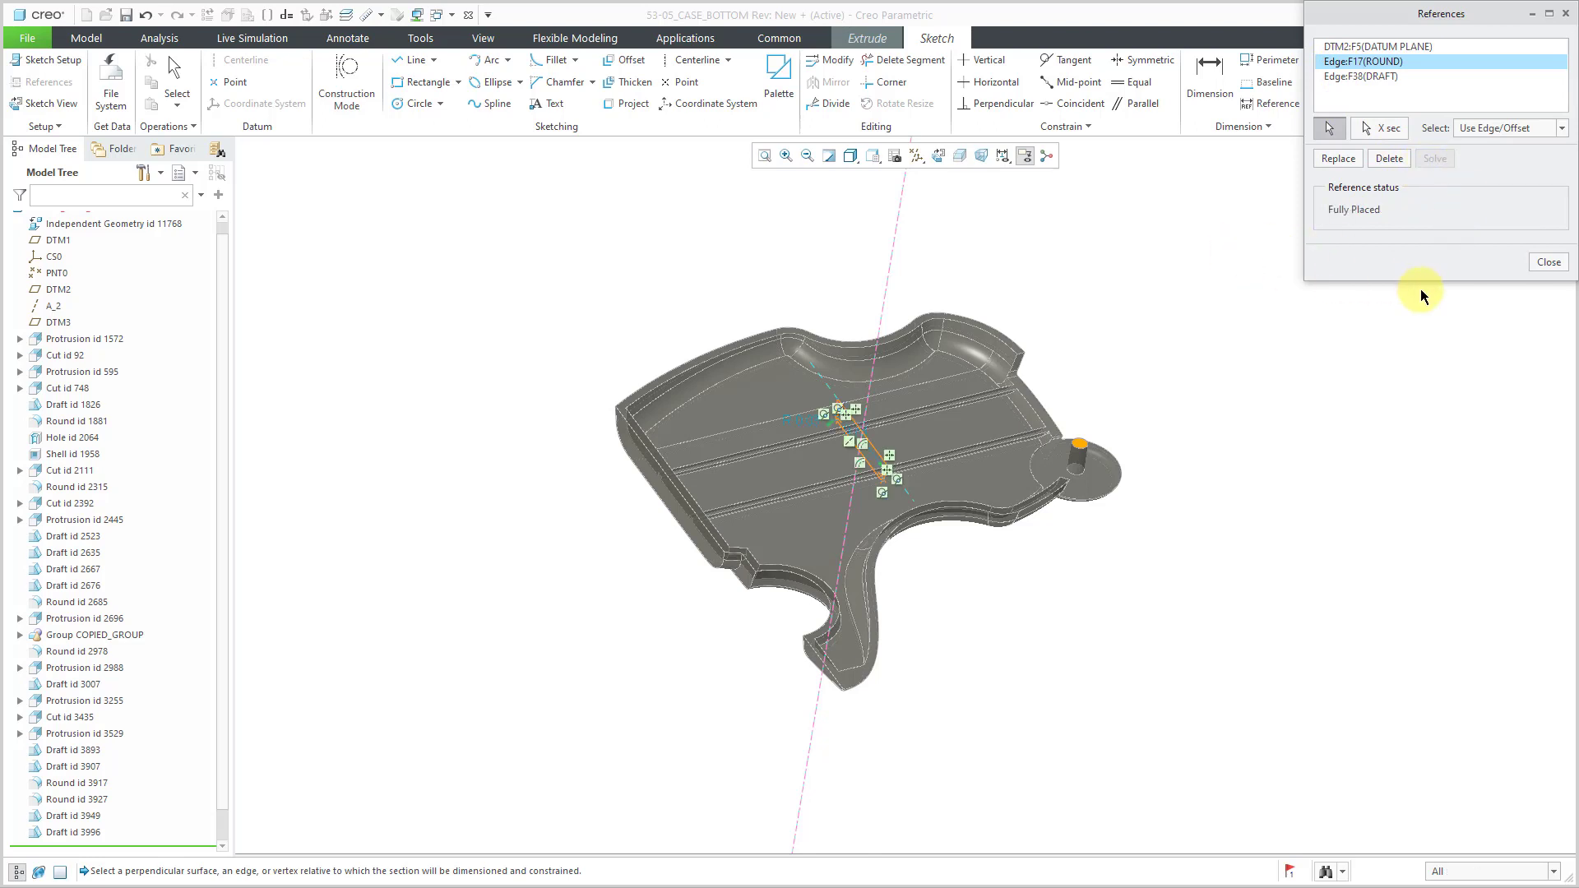
click(1549, 261)
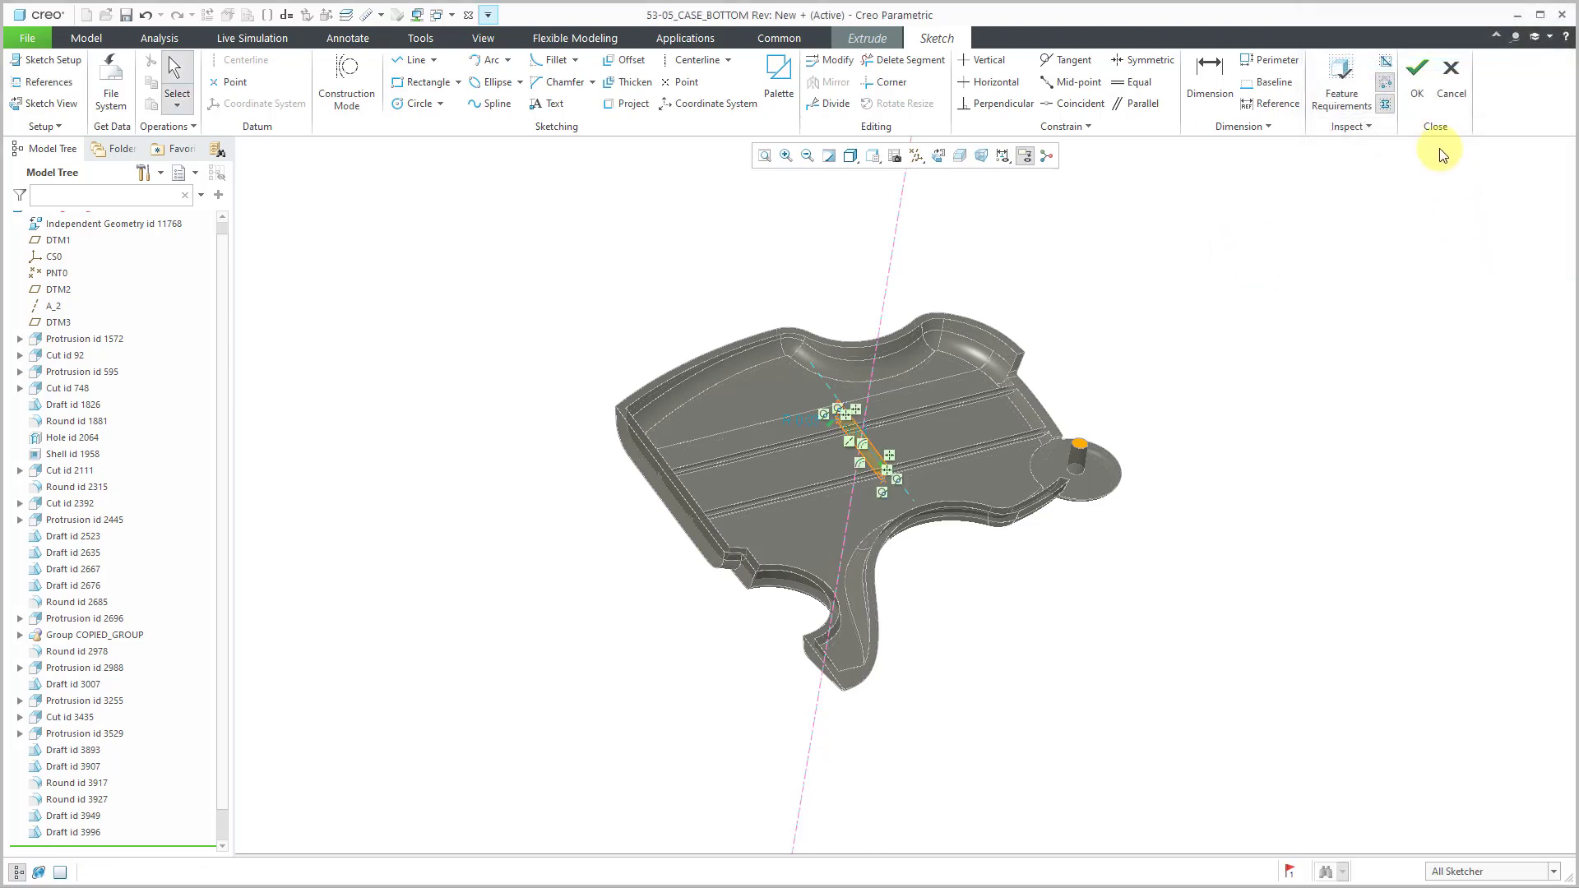
click(1415, 82)
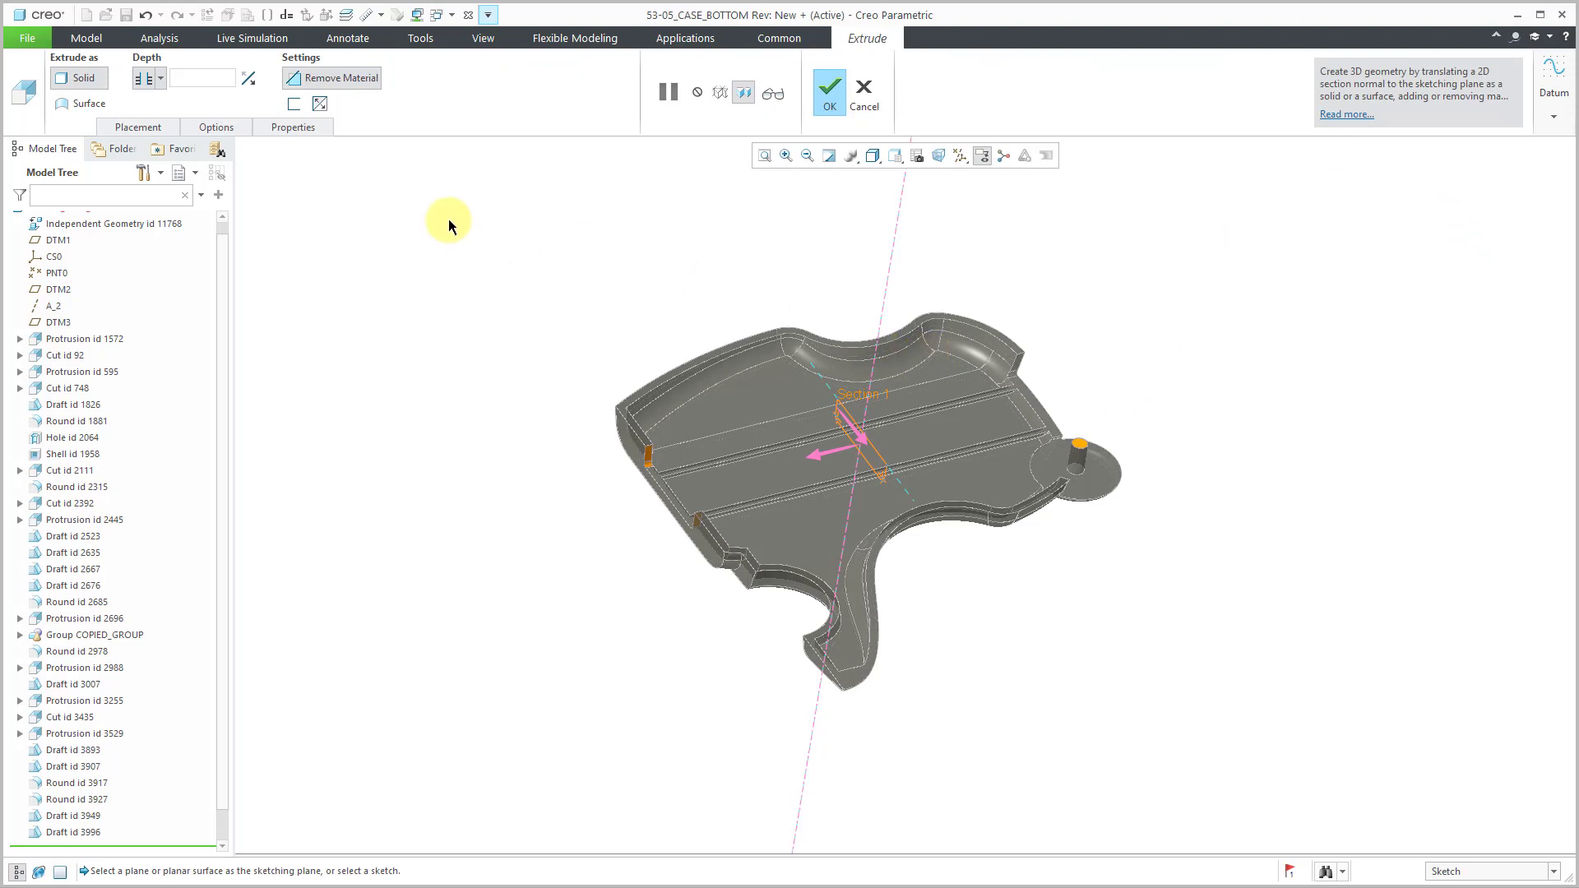
click(830, 94)
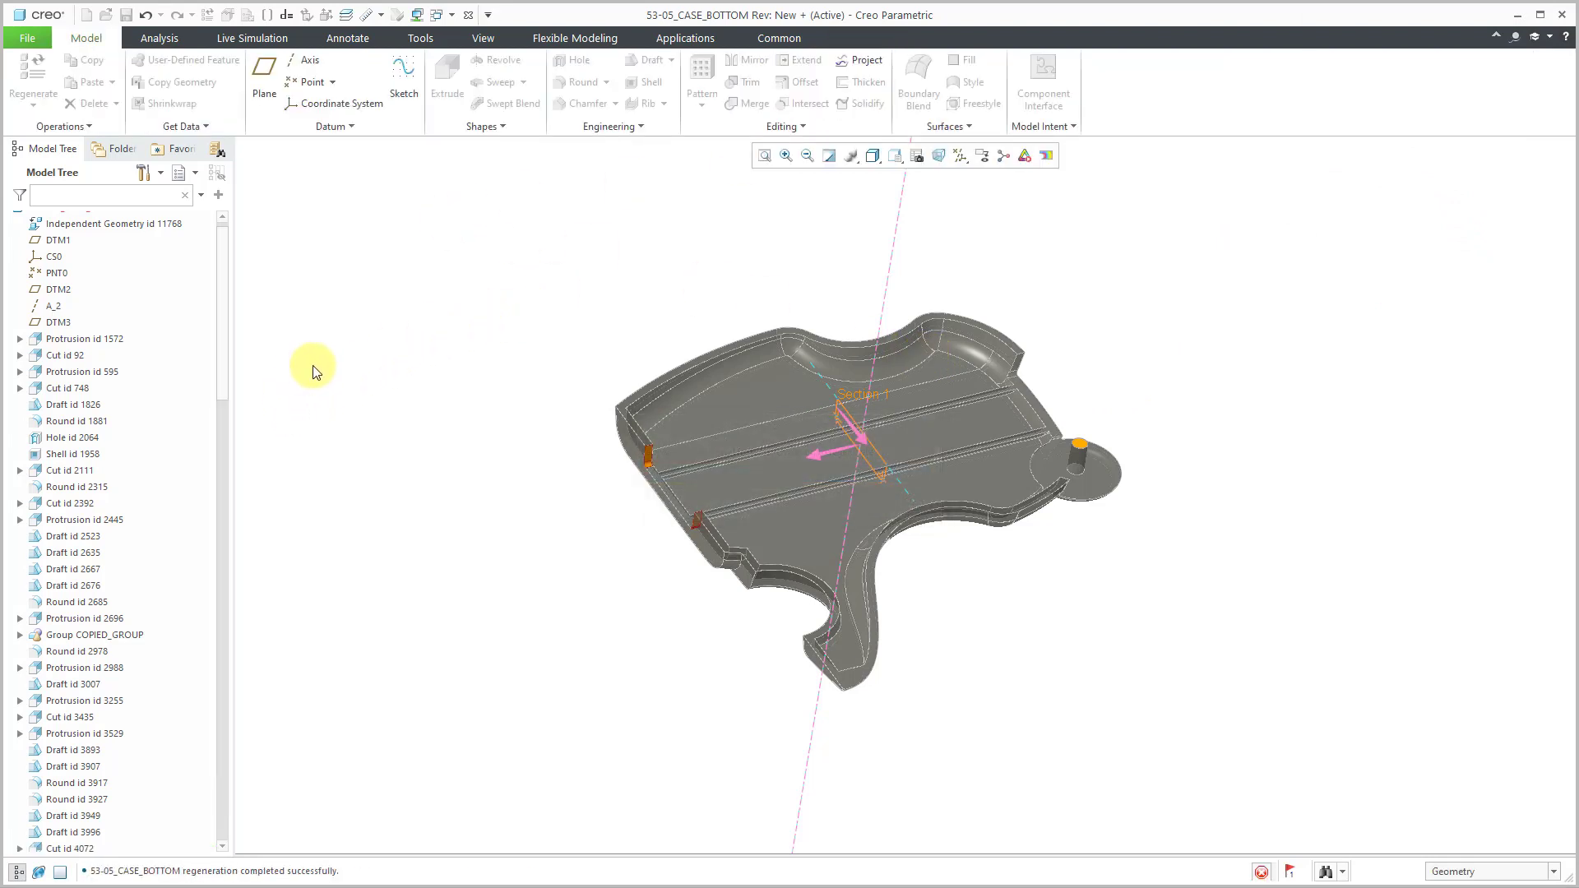
Step: Check the parent references of 53-05_CASE_BOTTOM.PRT in the Reference Viewer and close the part window to return to the assembly
drag(228, 334, 239, 261)
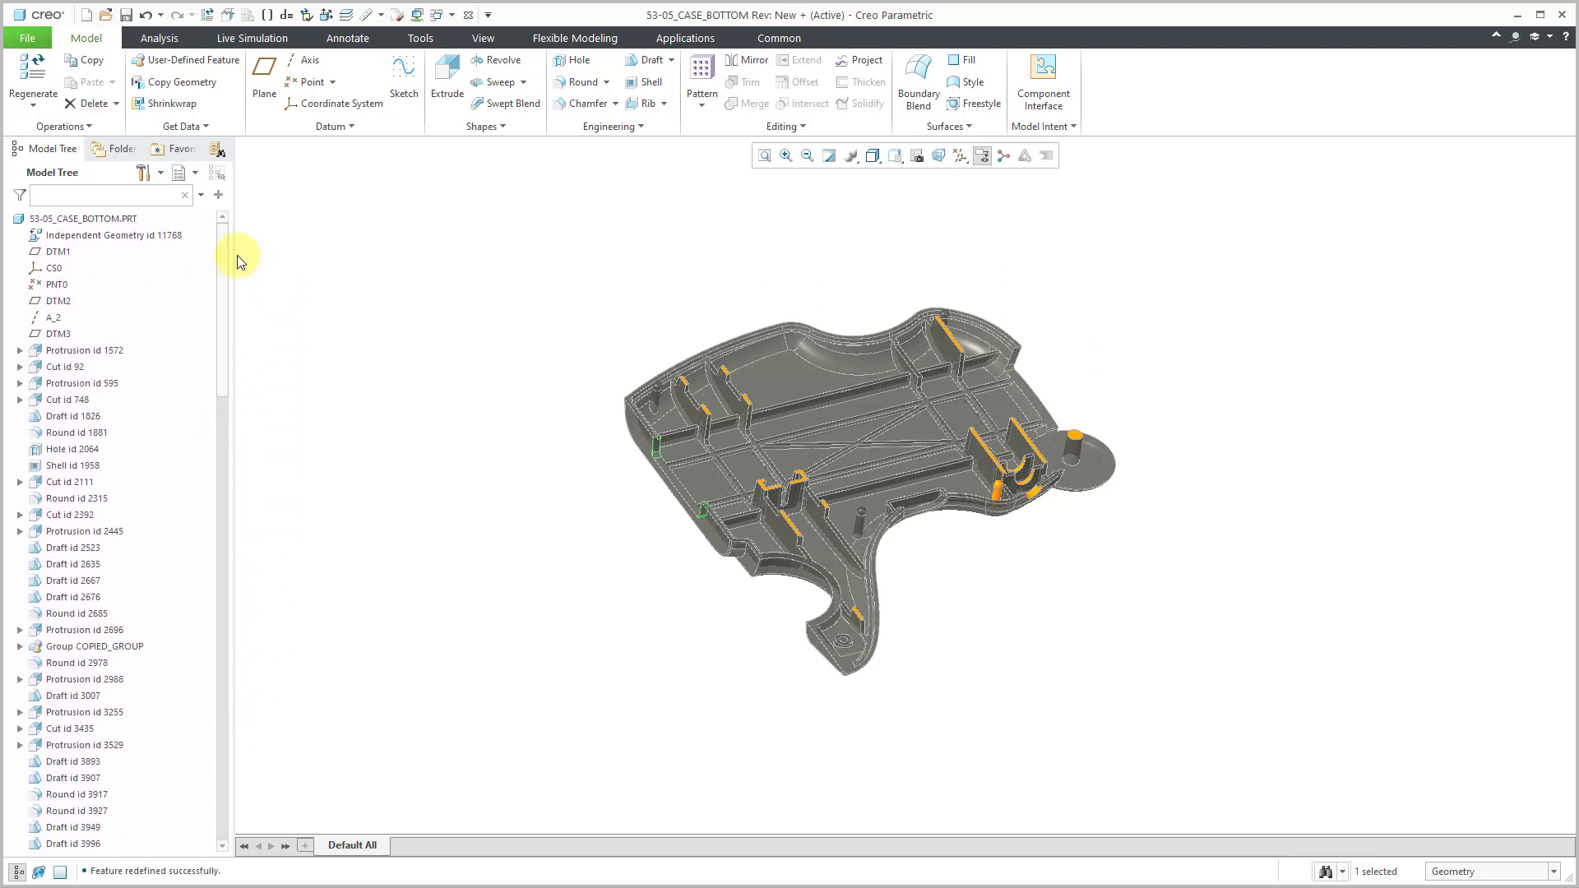
click(111, 220)
right_click(112, 222)
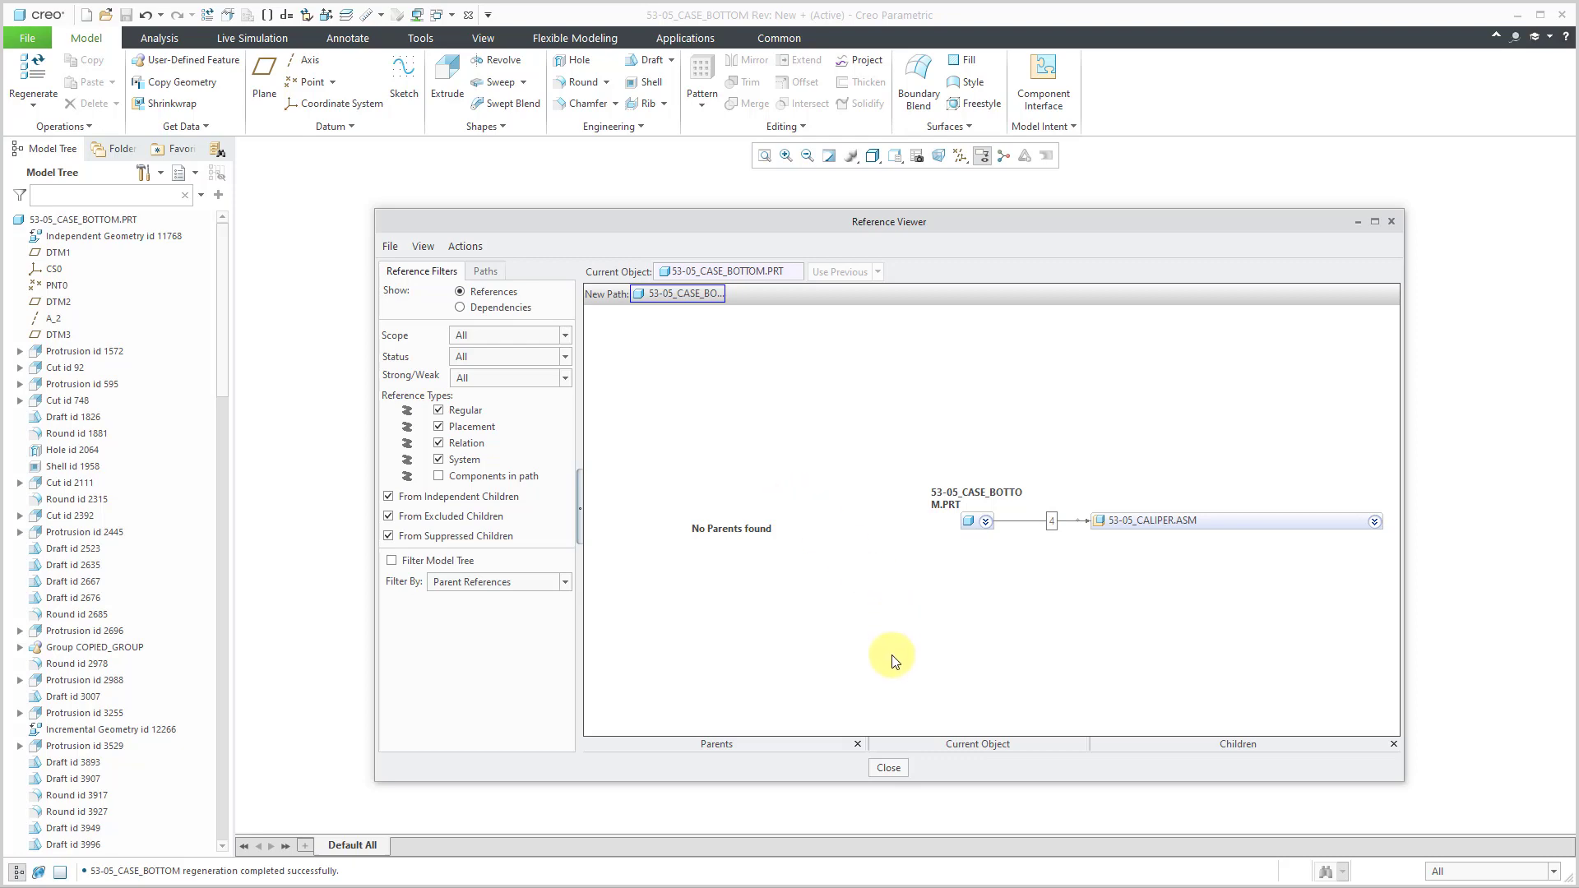
click(896, 763)
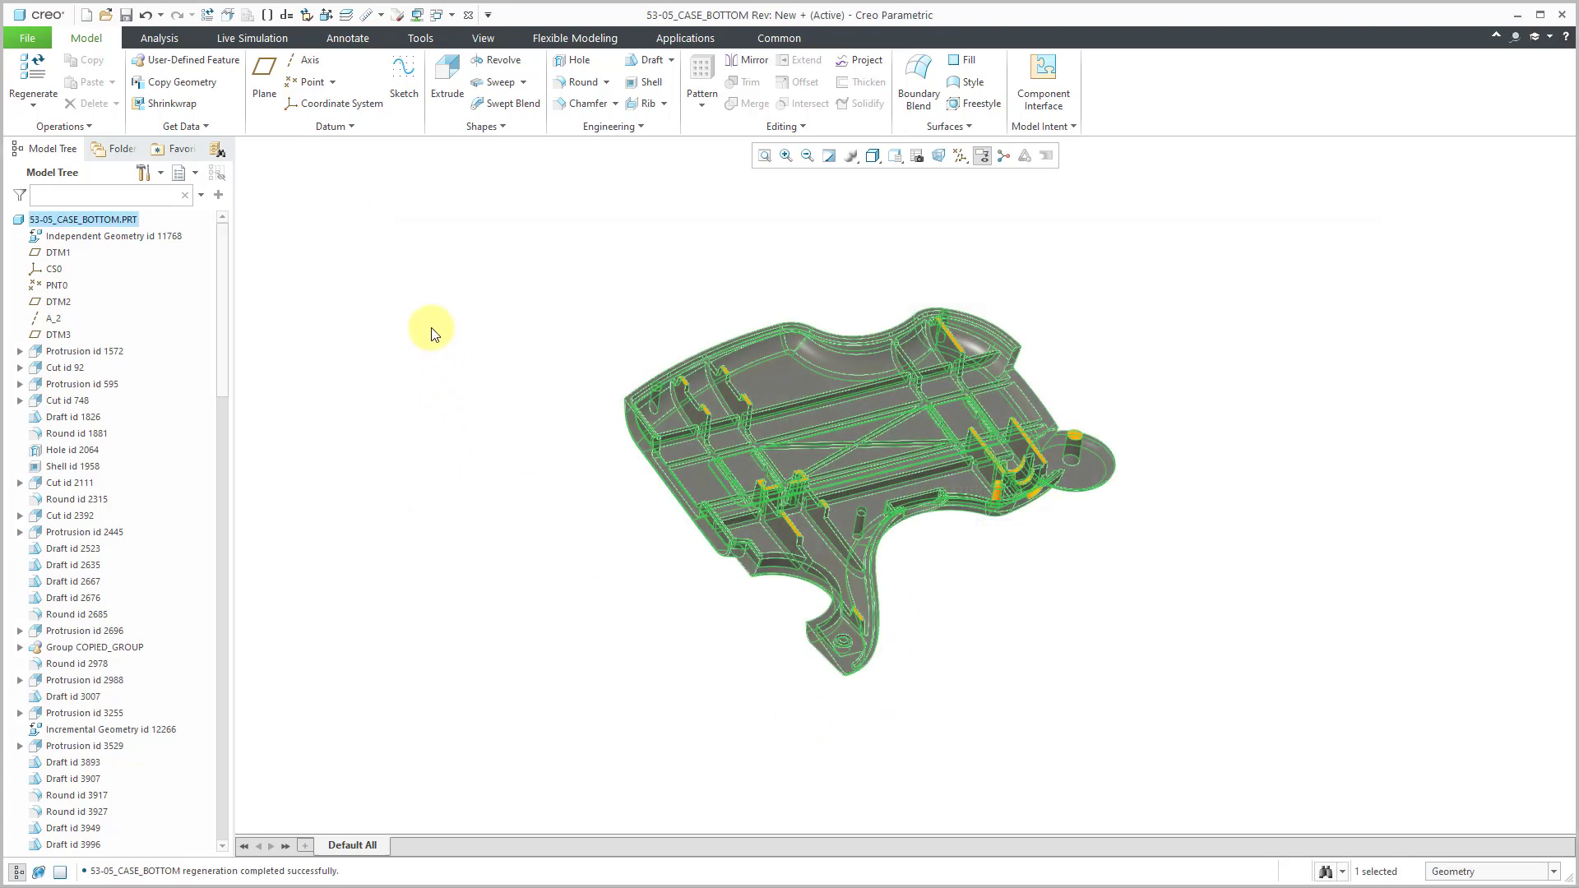
click(468, 16)
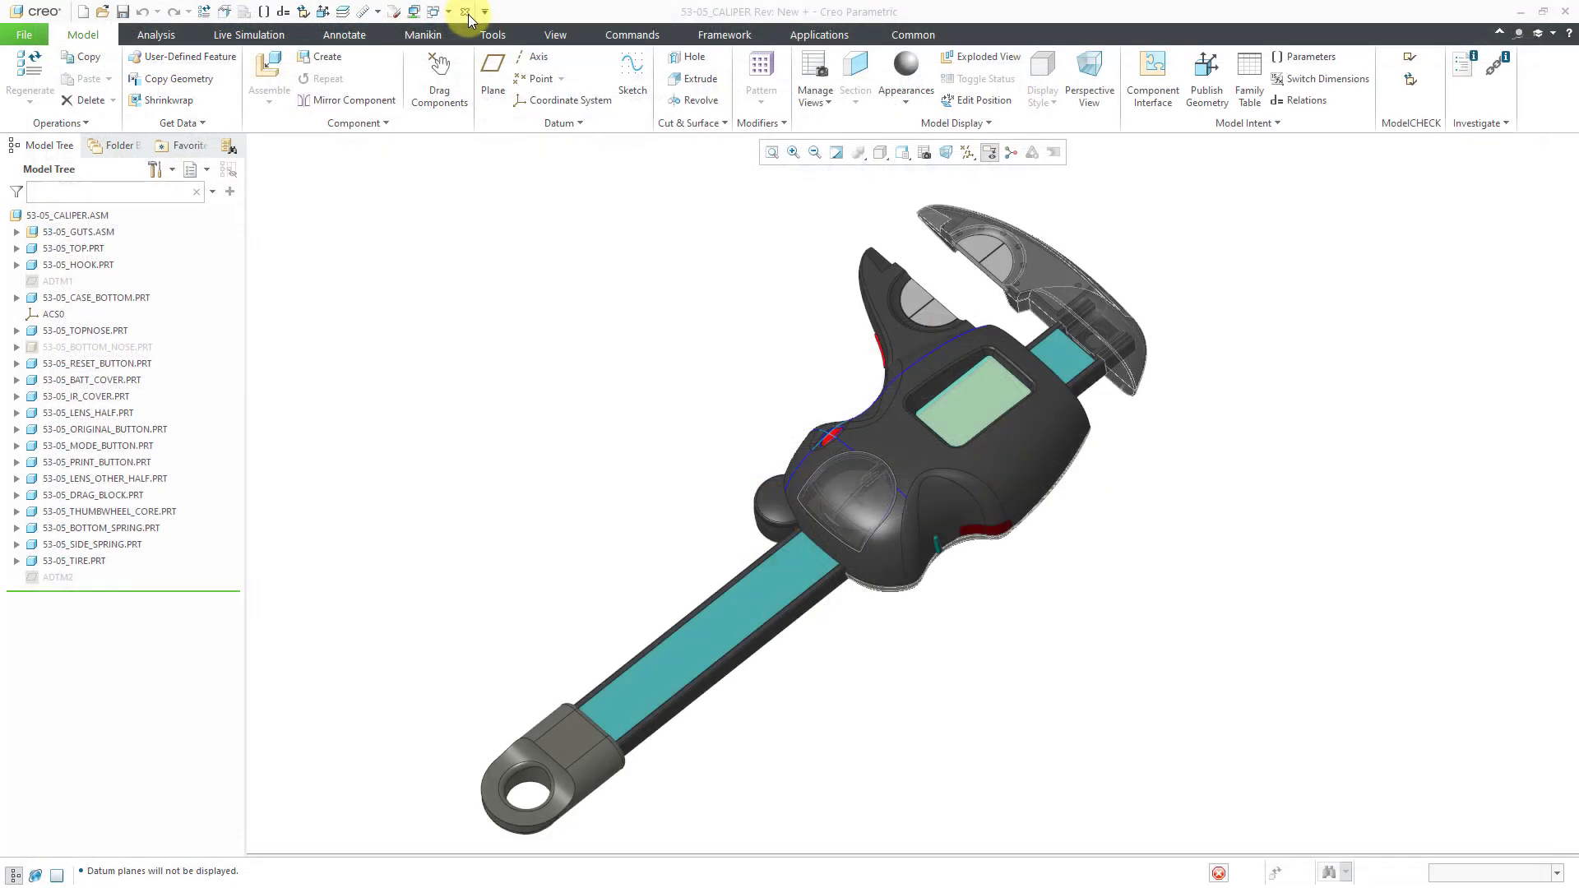
Step: Display the full path of the missing GUTSNTOP.ASM reference id -1 from 53-05_CALIPER.ASM to identify the part and feature holding it
click(58, 216)
right_click(57, 215)
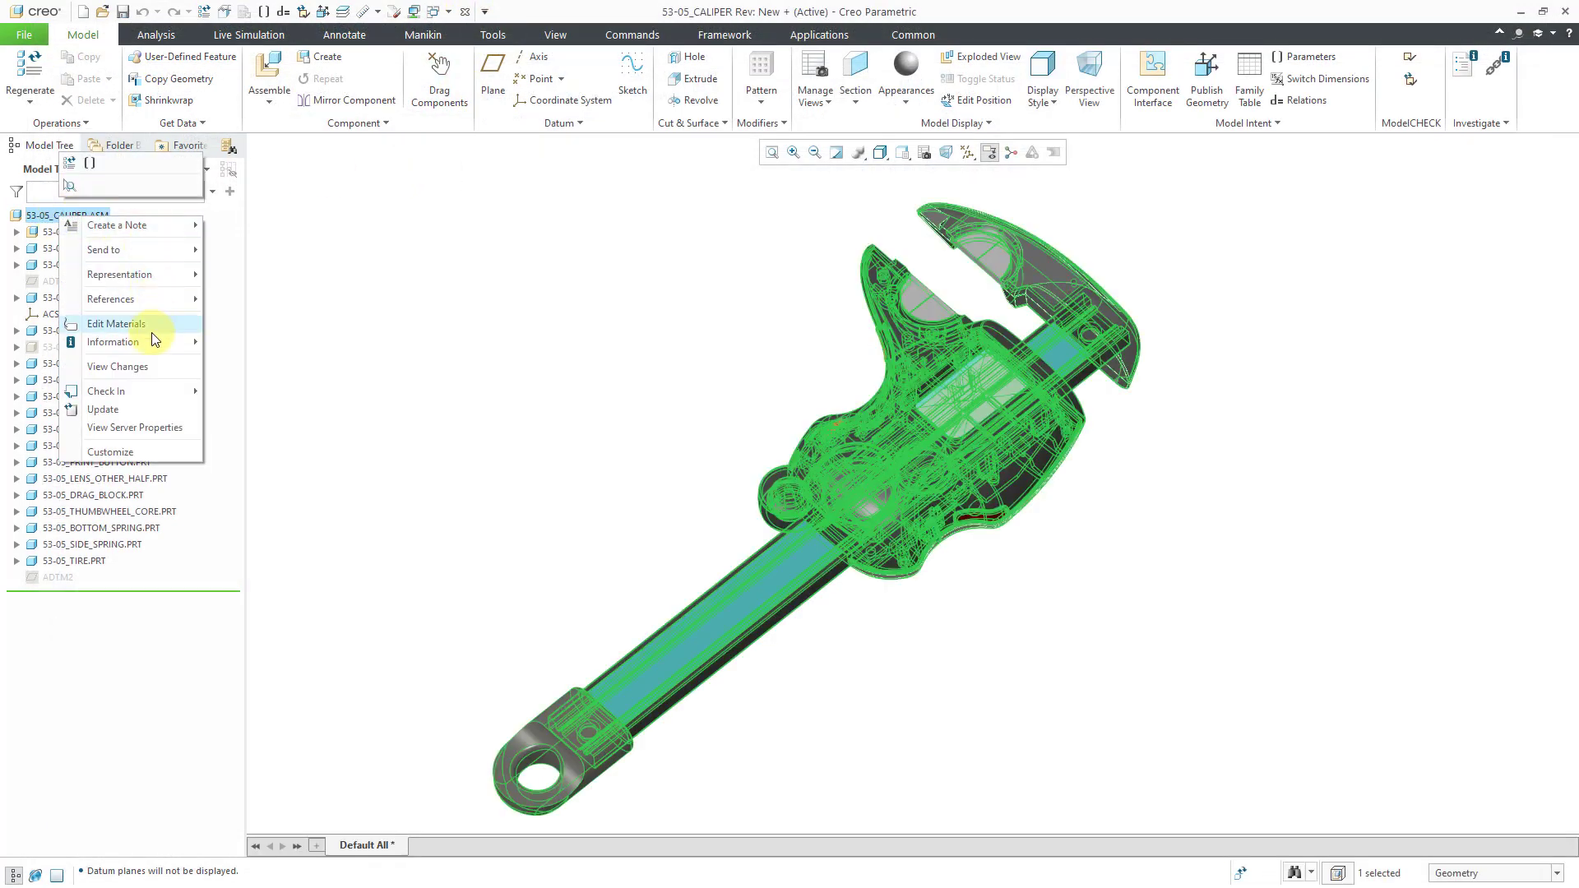
mouse_move(181, 343)
click(272, 358)
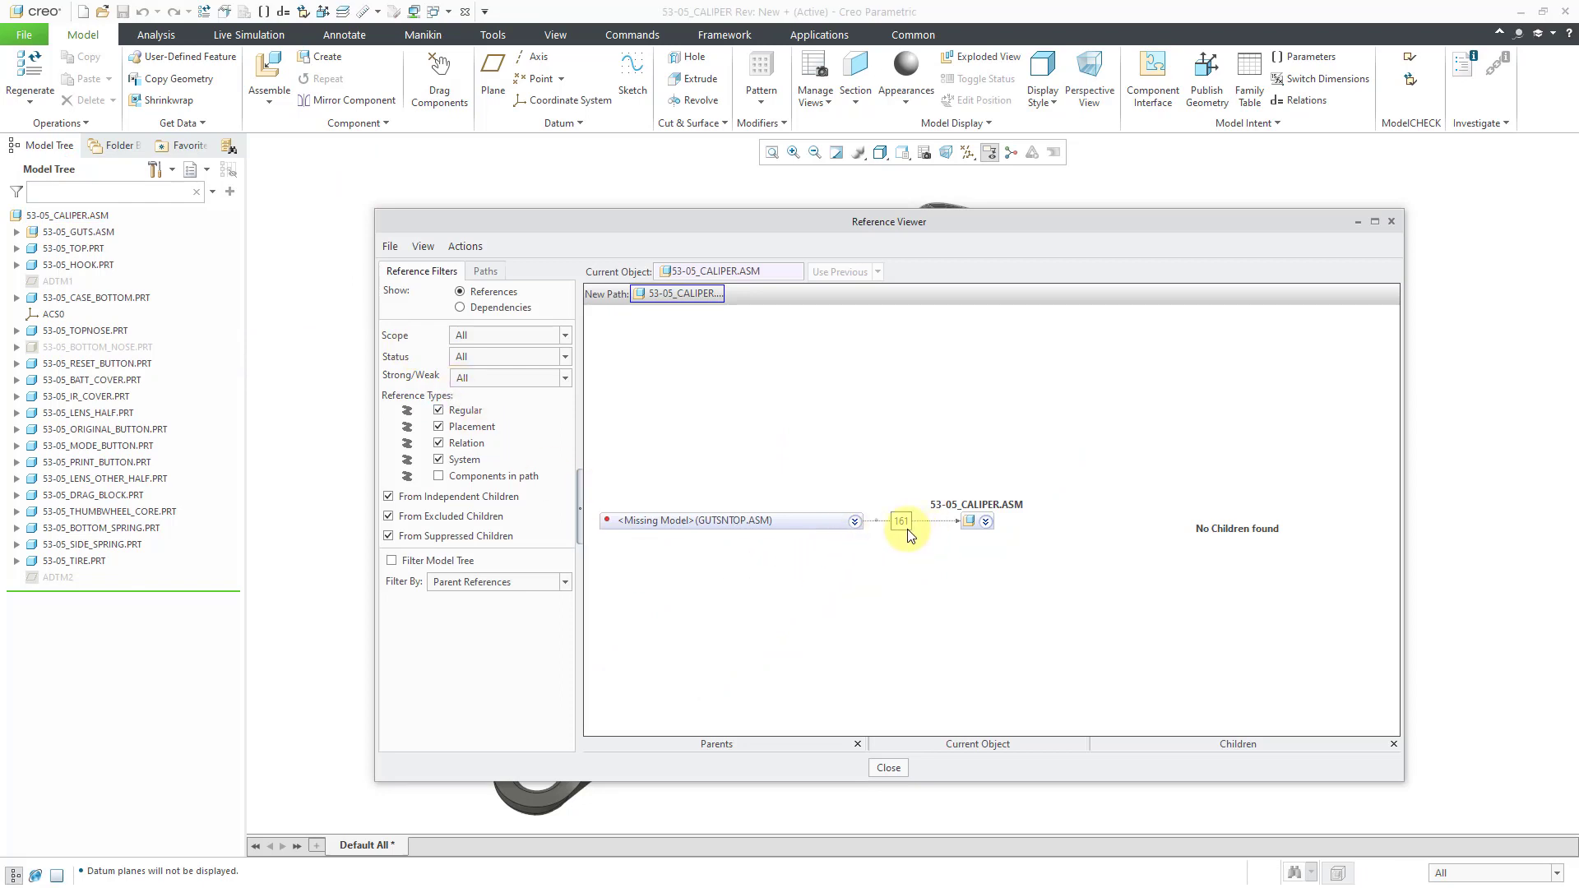
click(855, 523)
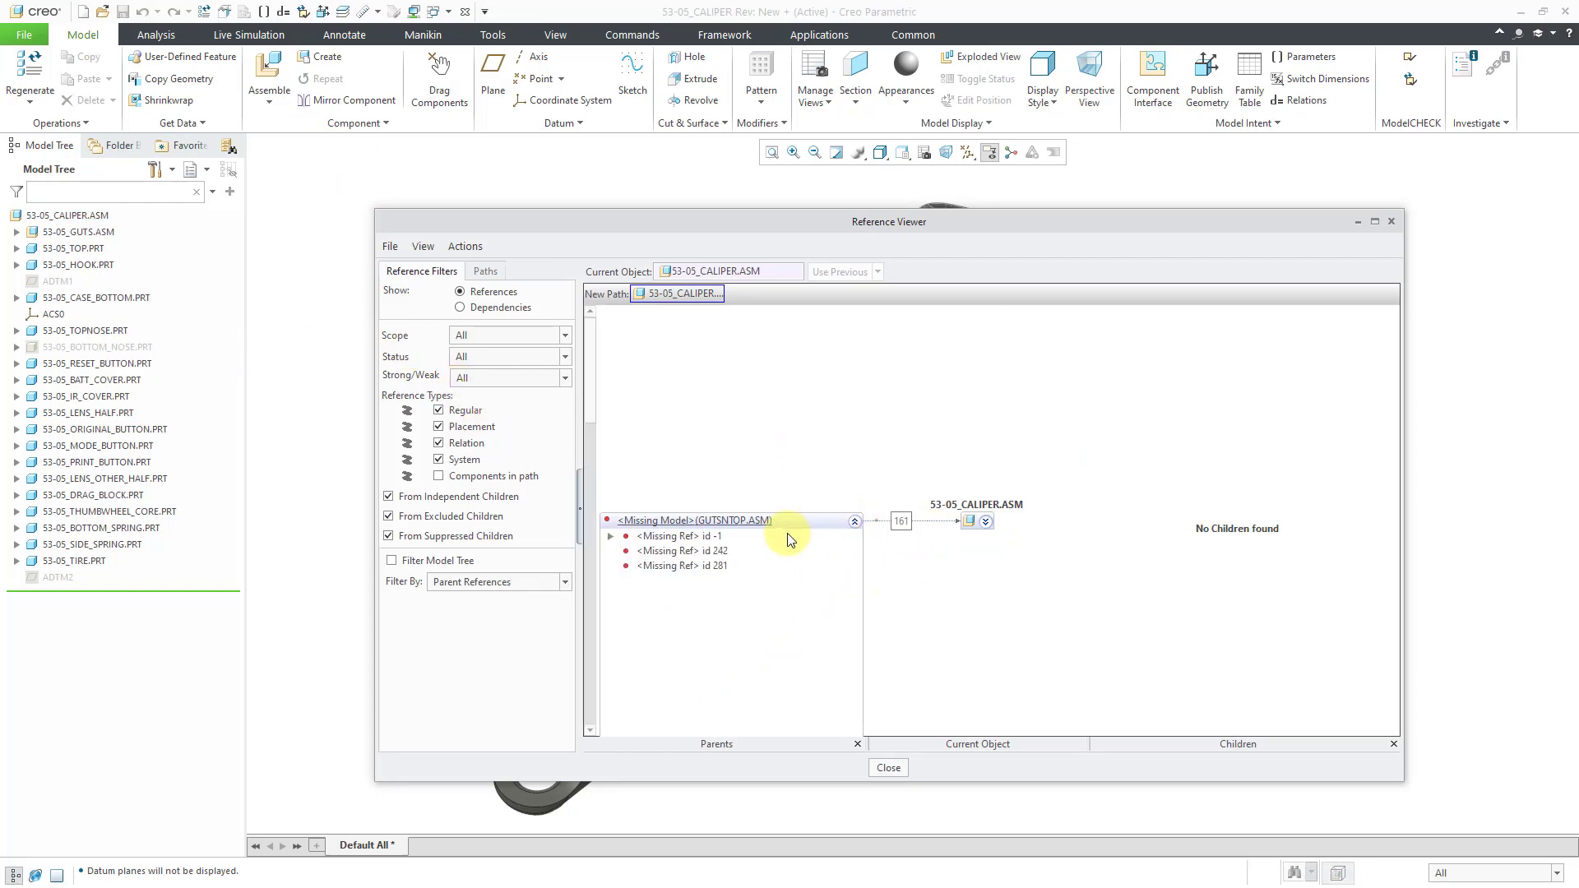
right_click(708, 541)
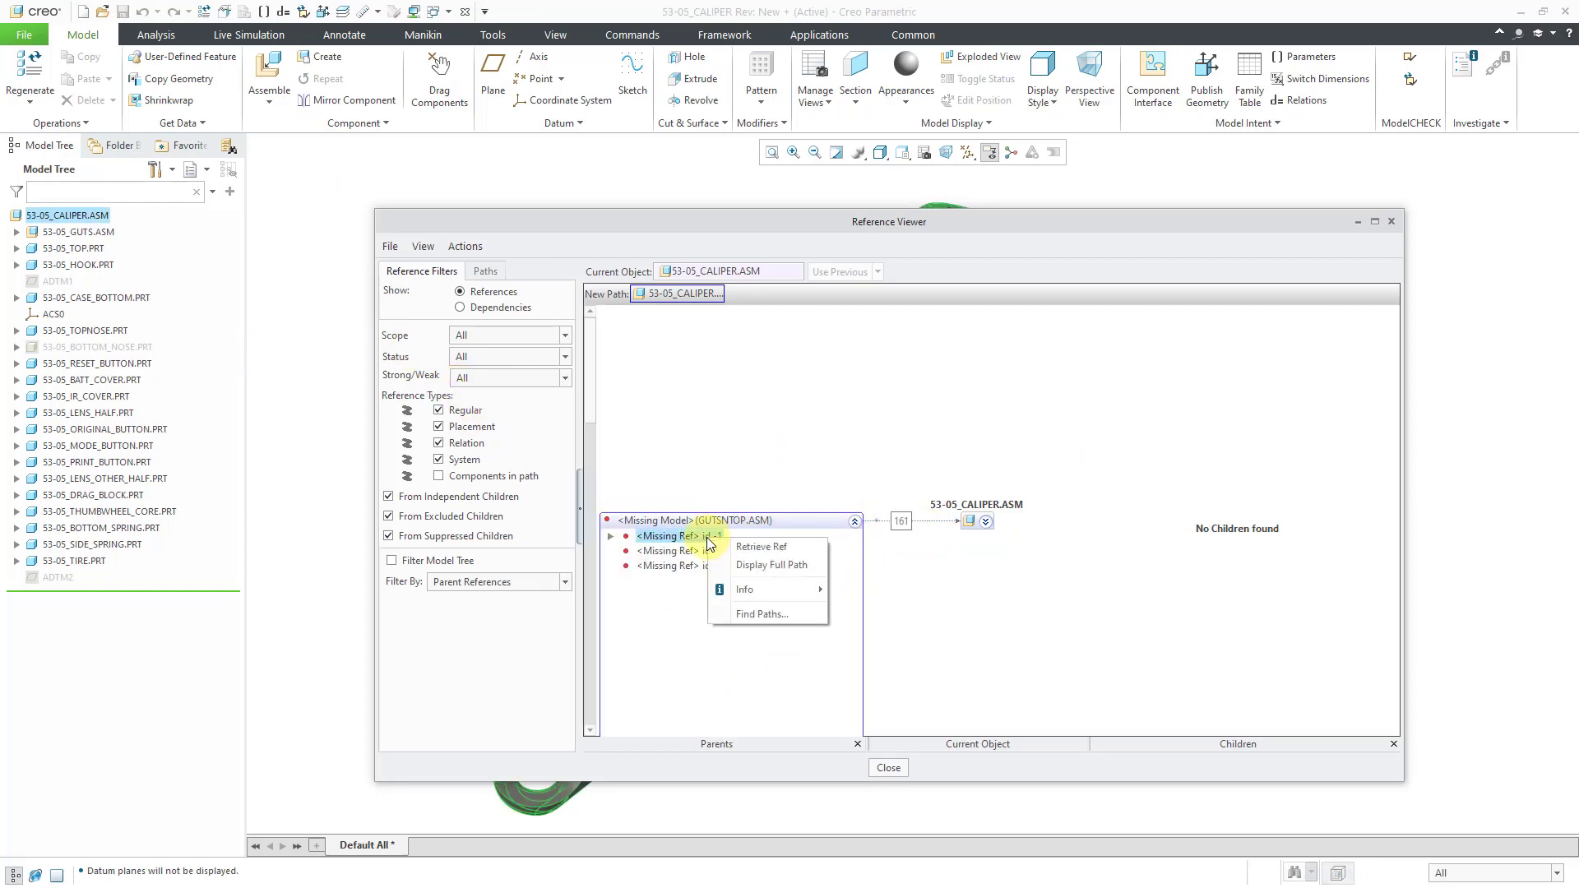
click(767, 565)
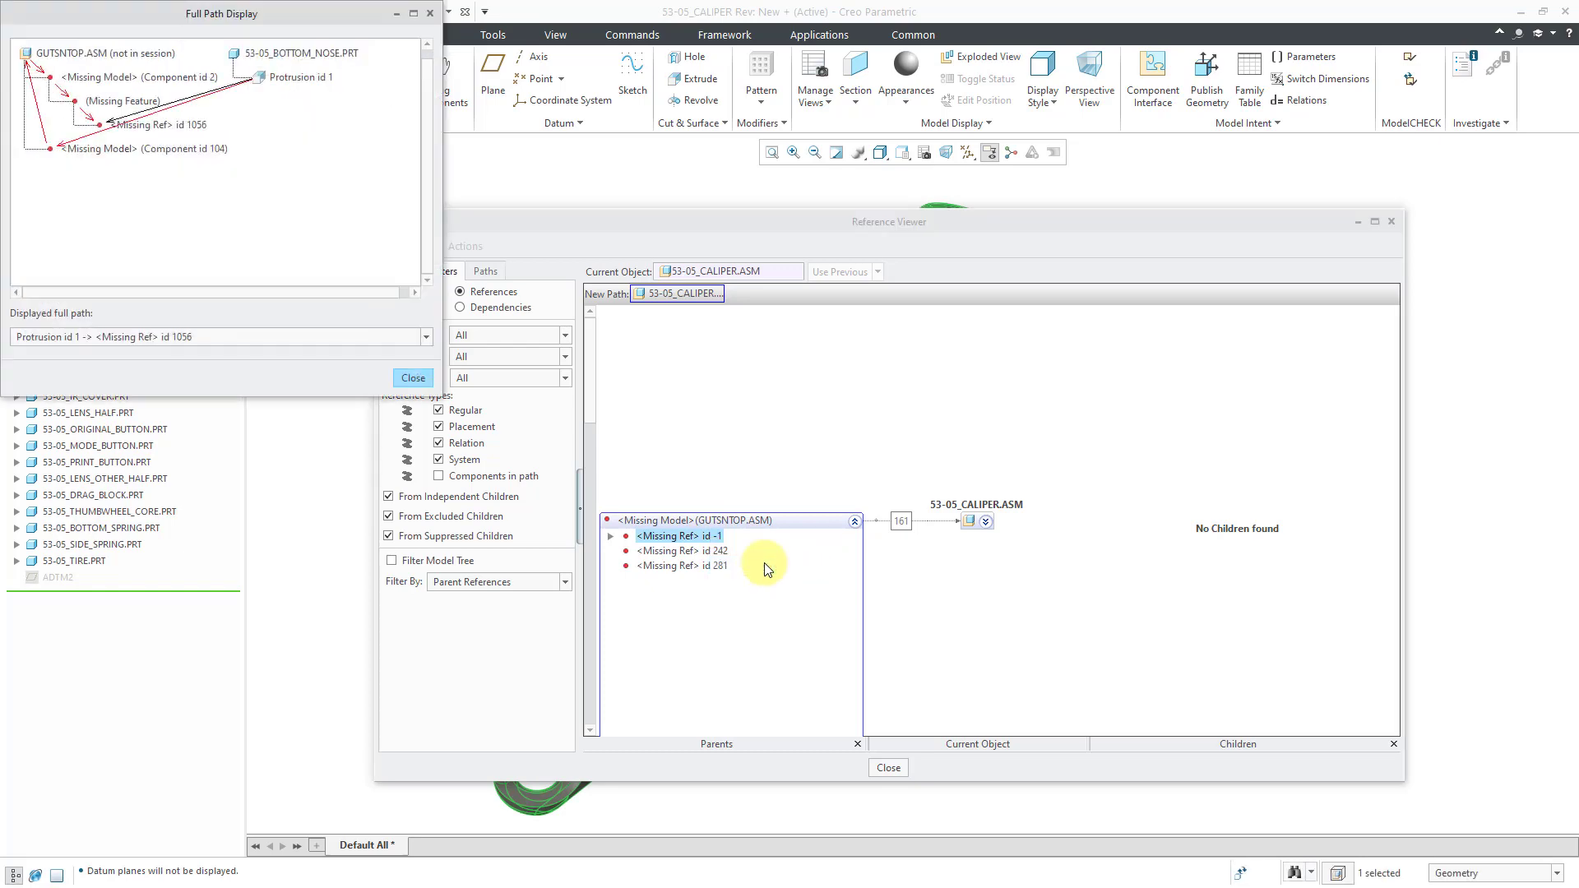
click(414, 381)
click(888, 767)
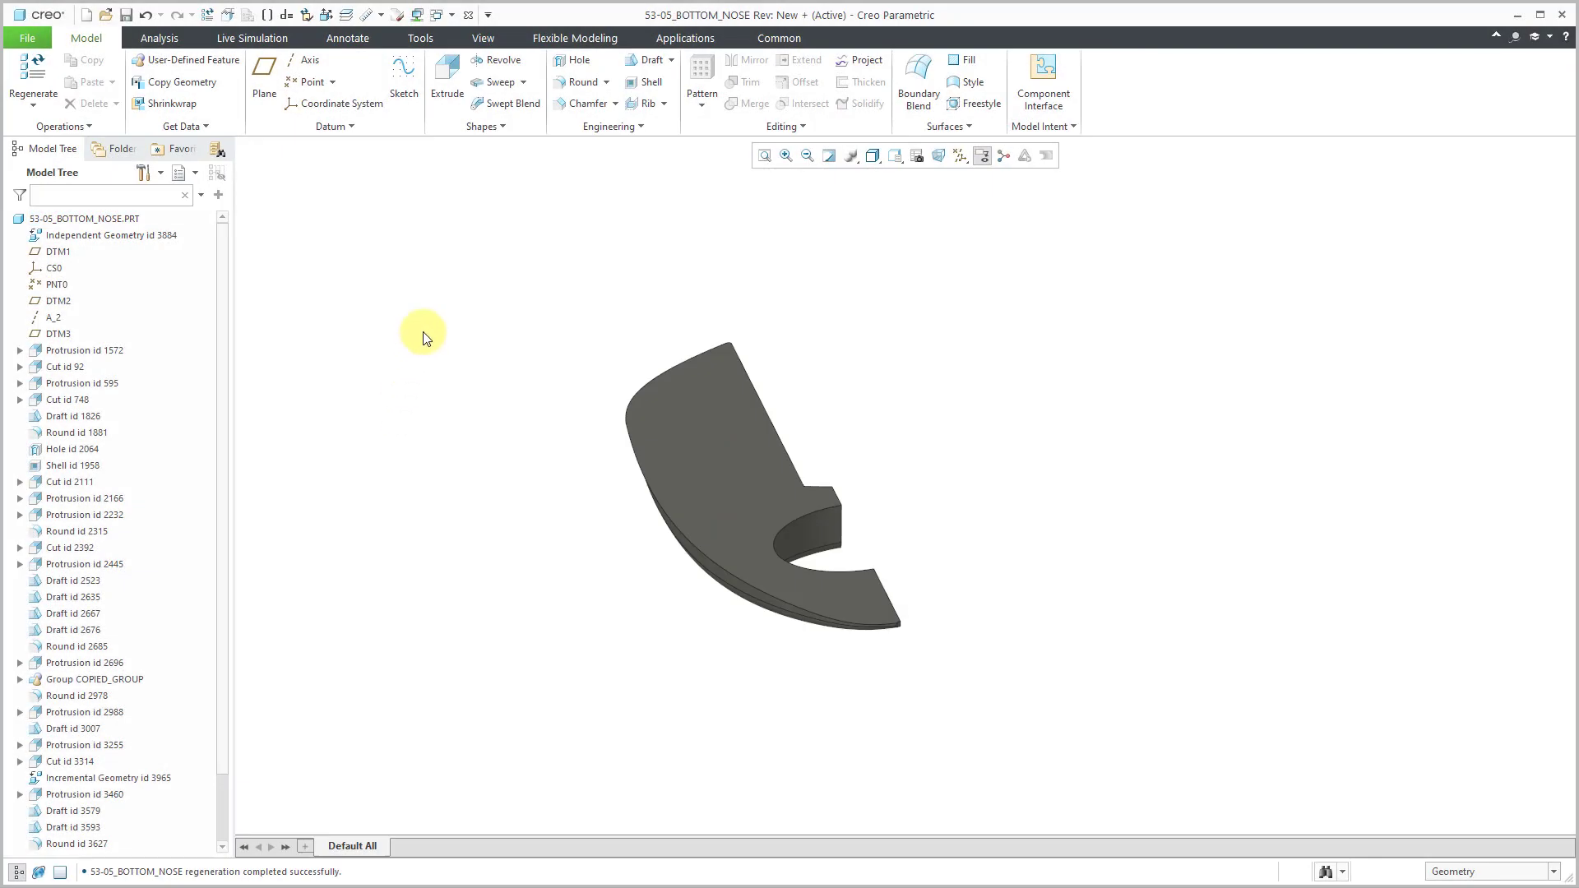
Step: Close the 53-05_BOTTOM_NOSE part window and trace the assembly's remaining missing reference id -1 to its owning part and feature
click(468, 15)
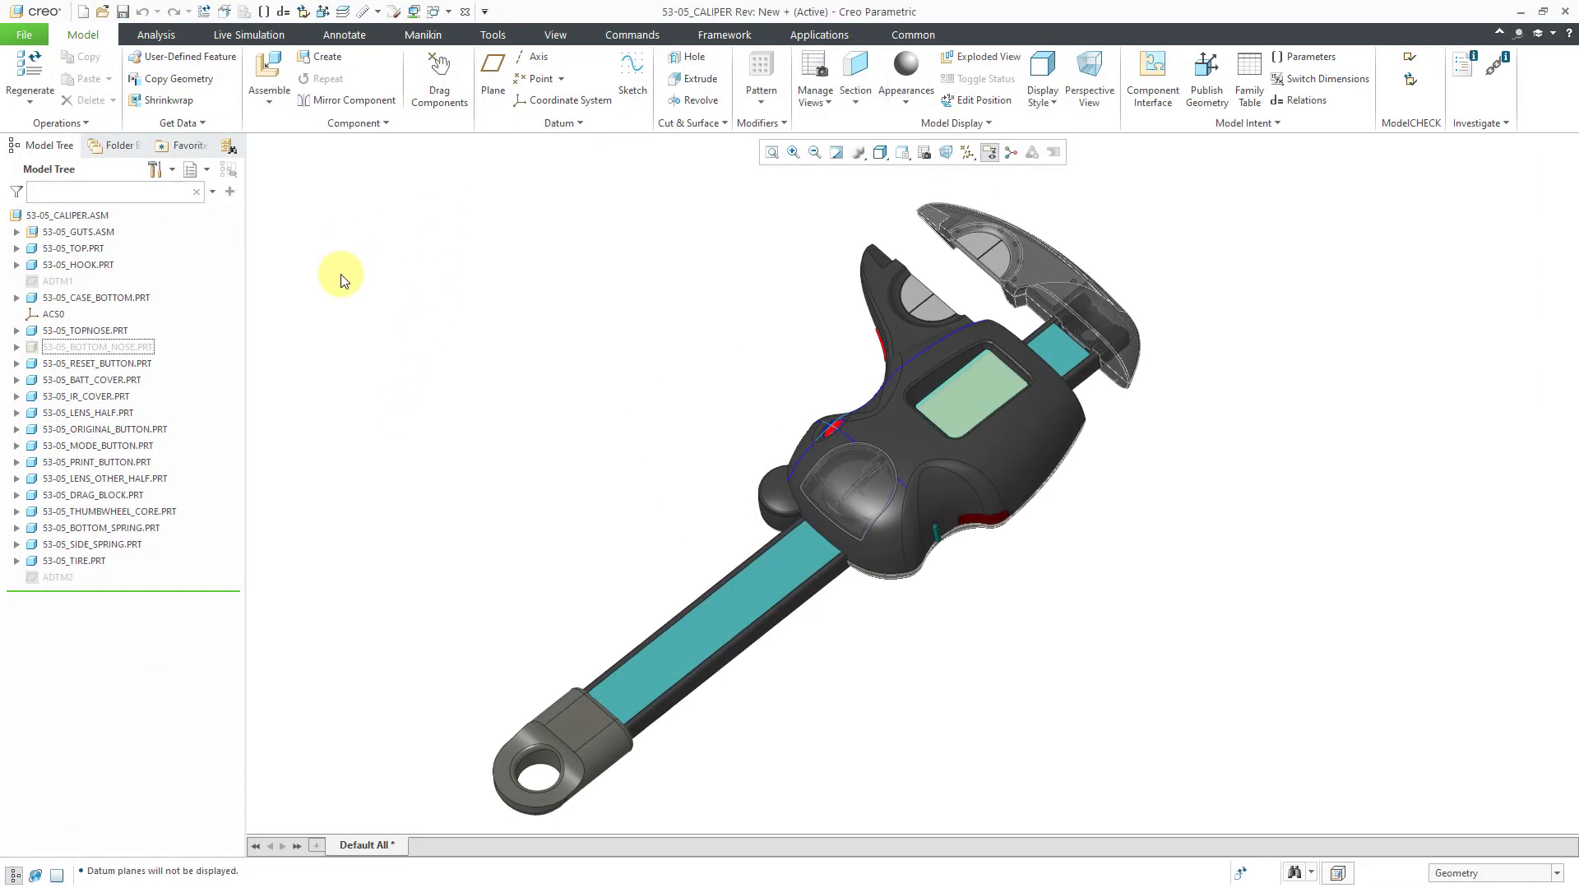
right_click(100, 216)
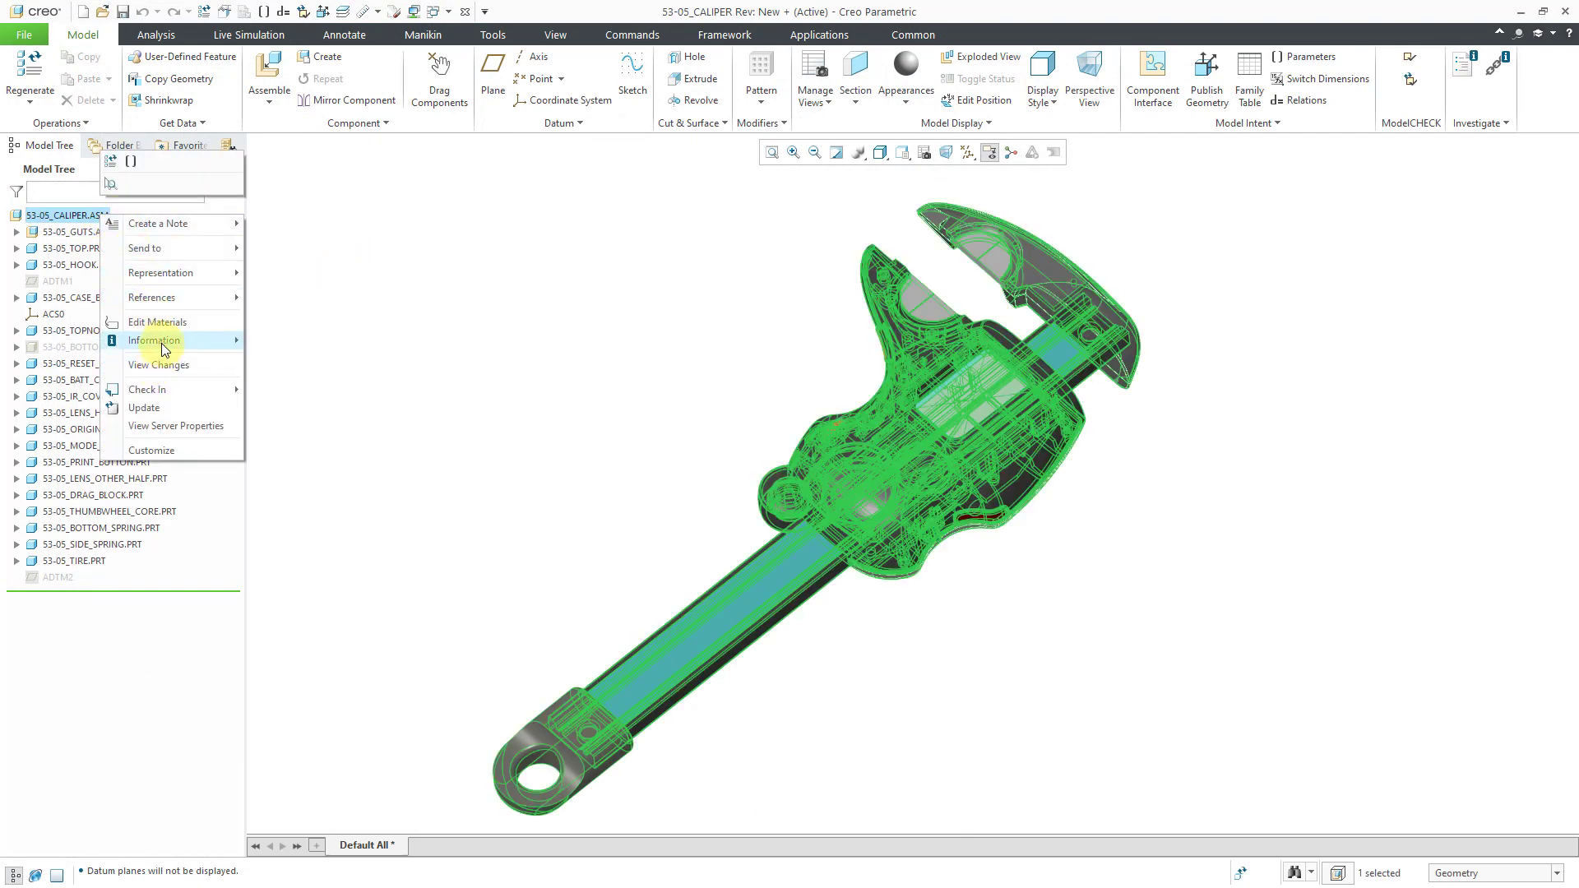
mouse_move(164, 341)
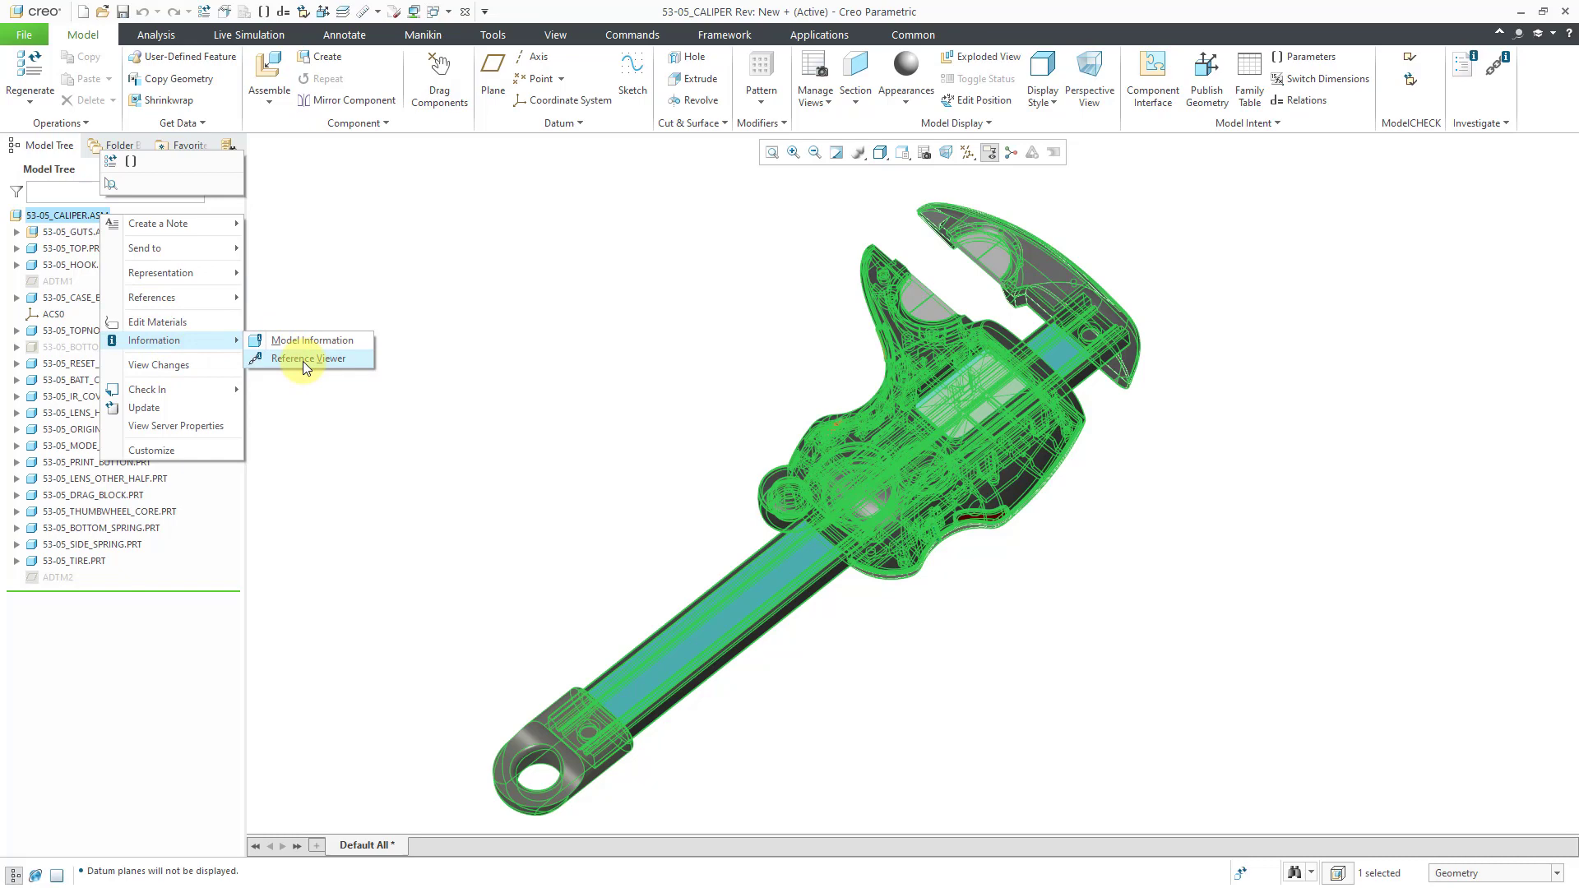
click(302, 360)
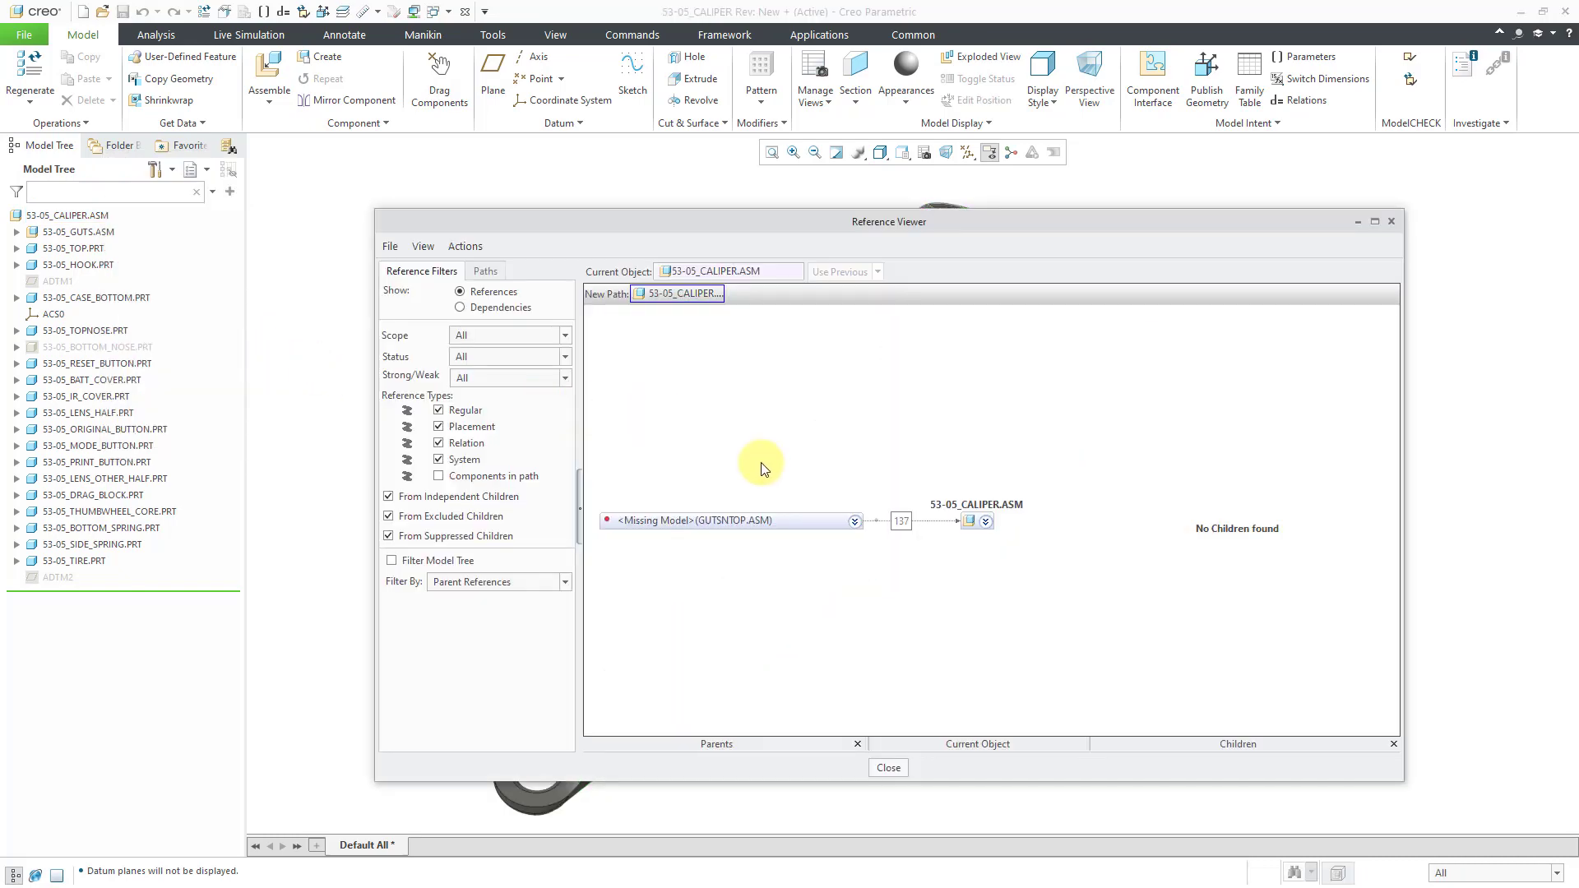
click(855, 520)
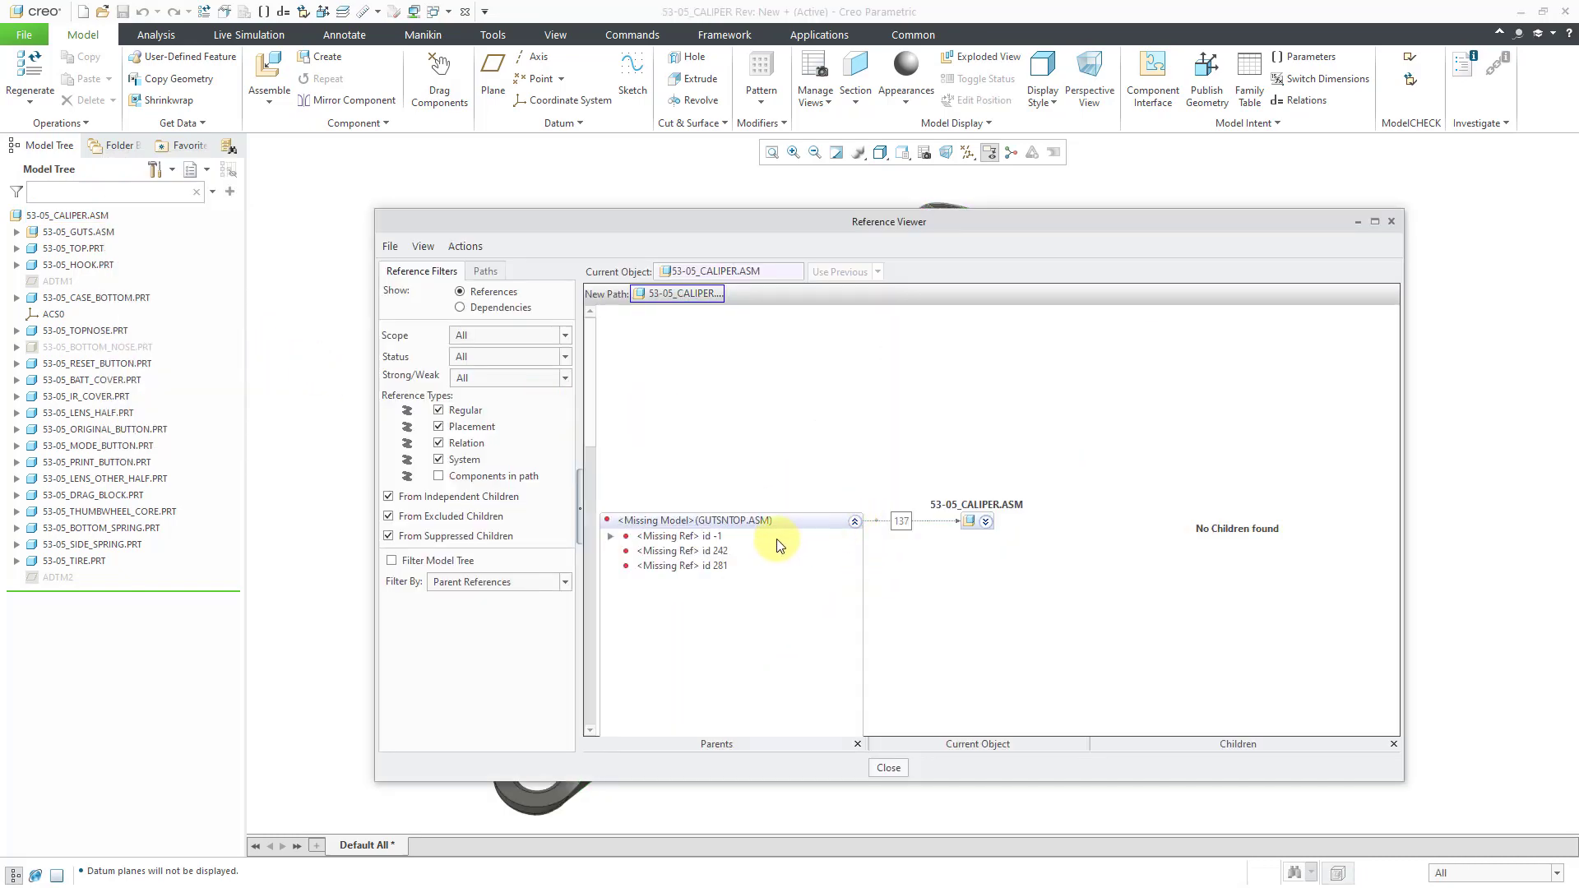
click(675, 536)
right_click(698, 536)
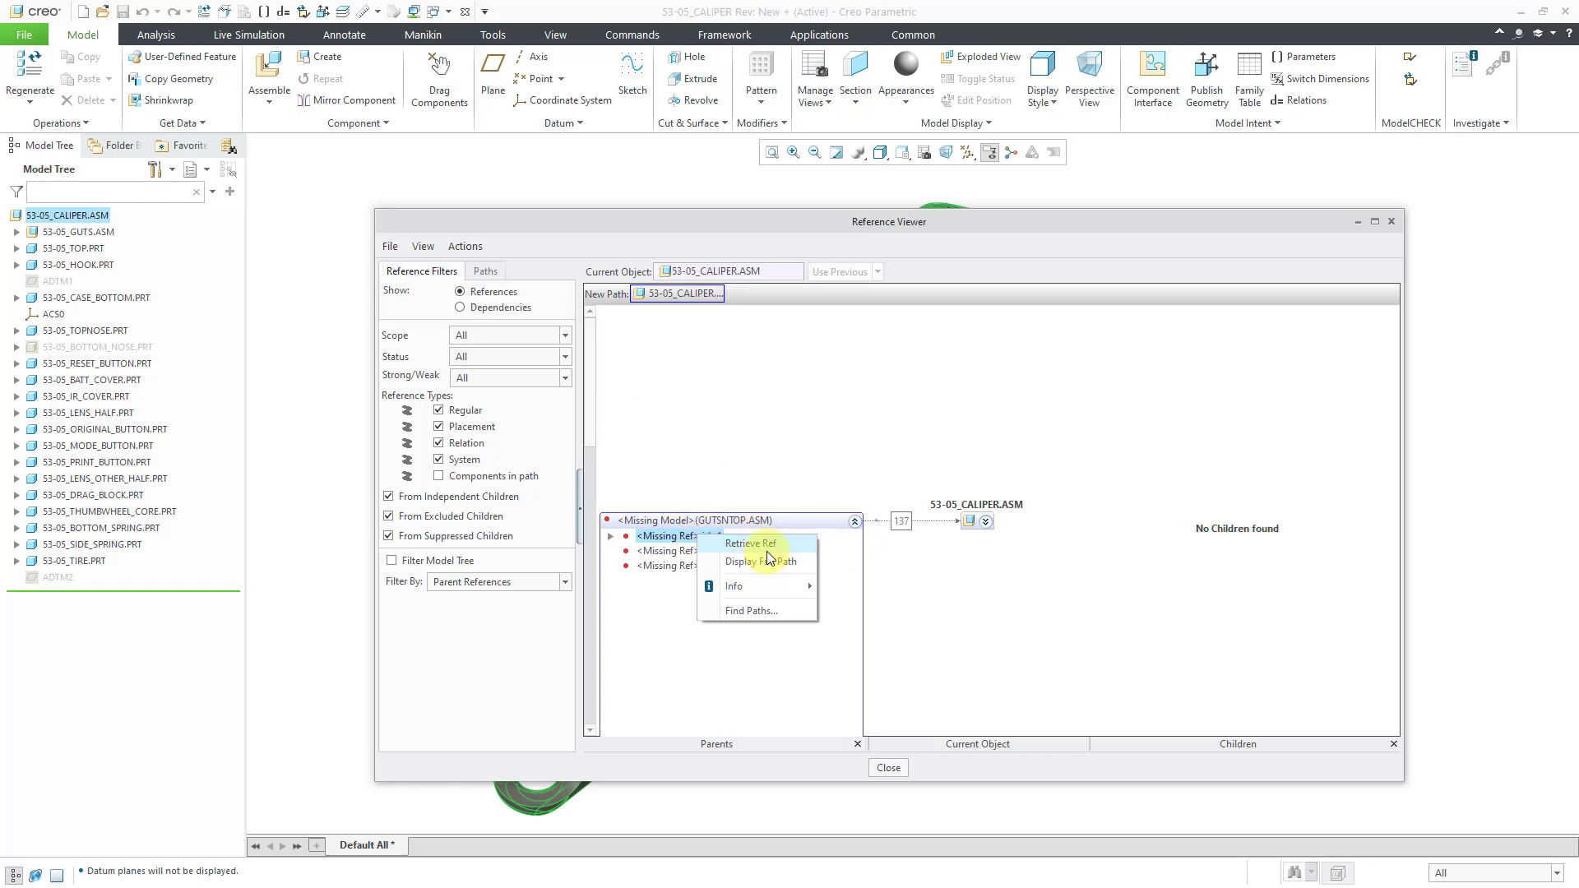
click(766, 563)
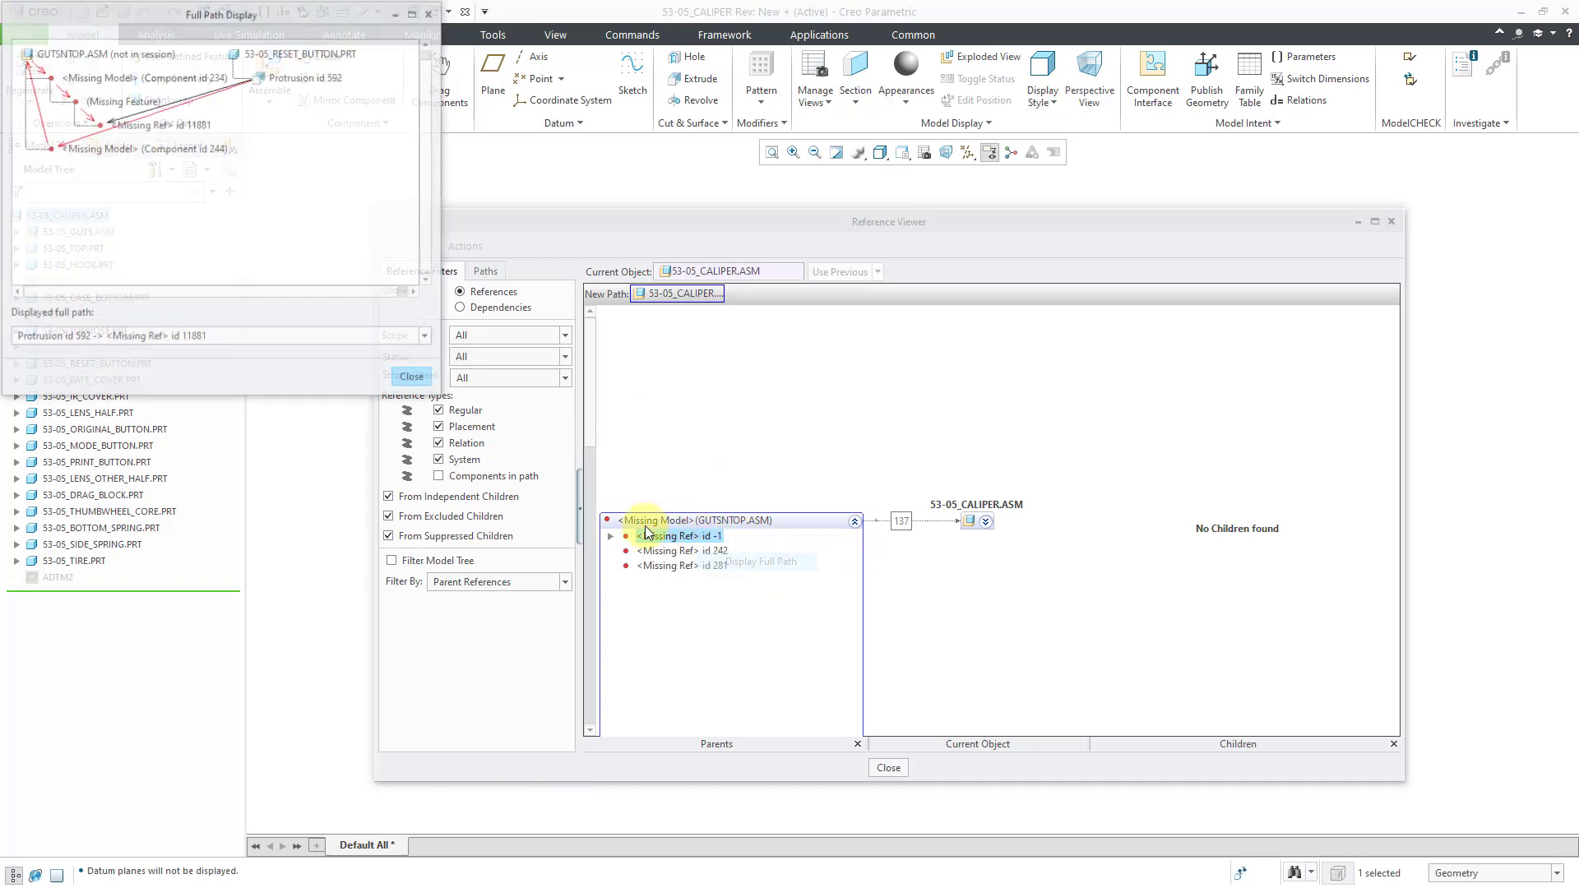
click(414, 379)
click(886, 768)
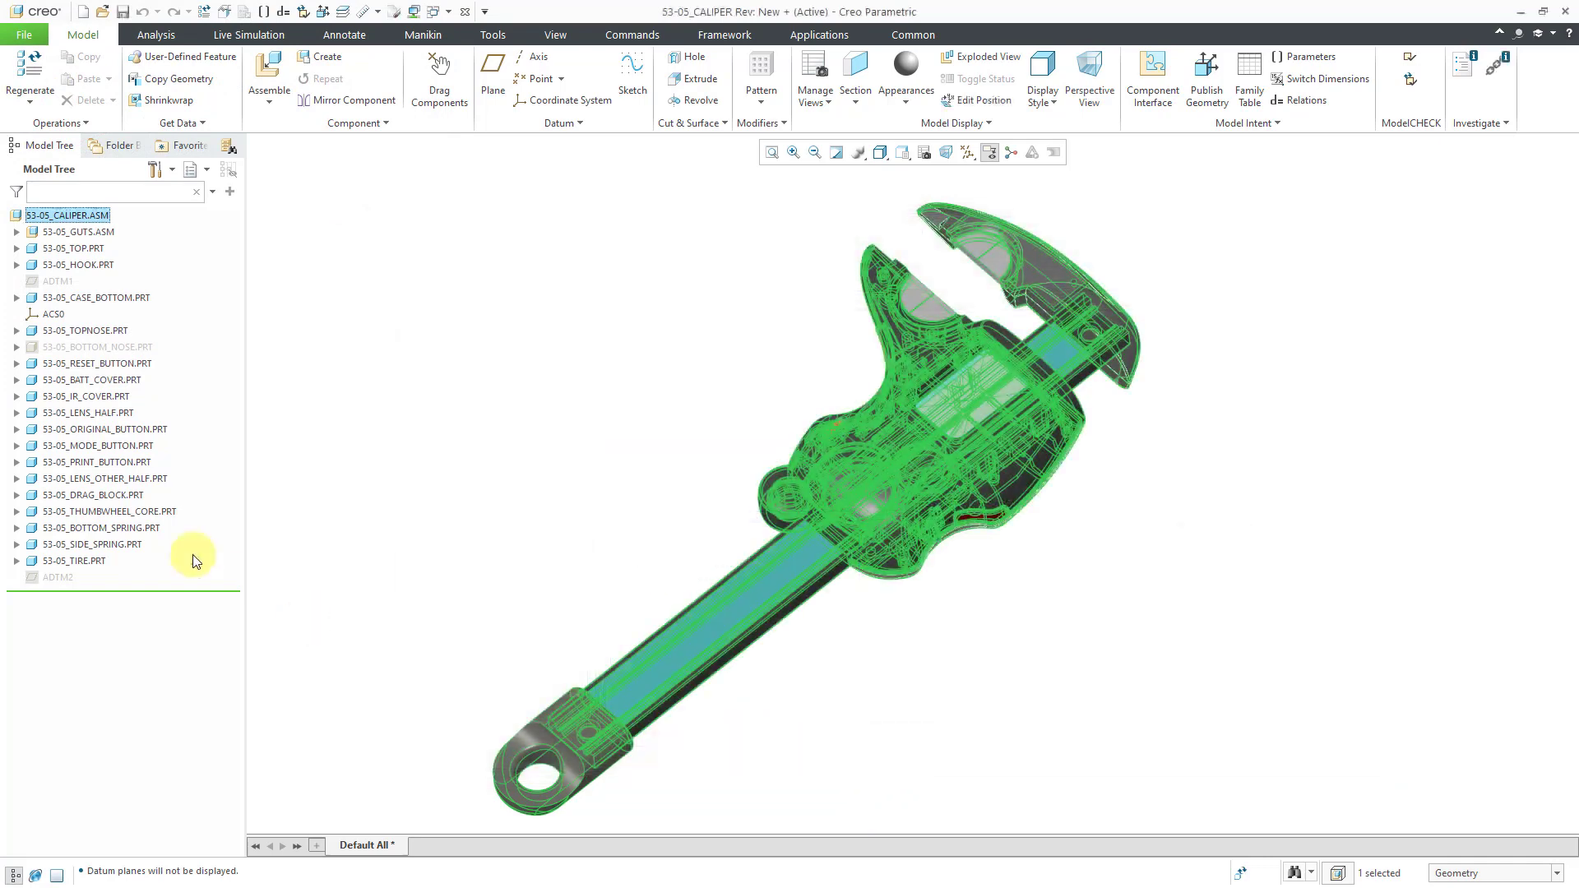
Step: Open 53-05_RESET_BUTTON.PRT from the caliper assembly in its own window
click(113, 364)
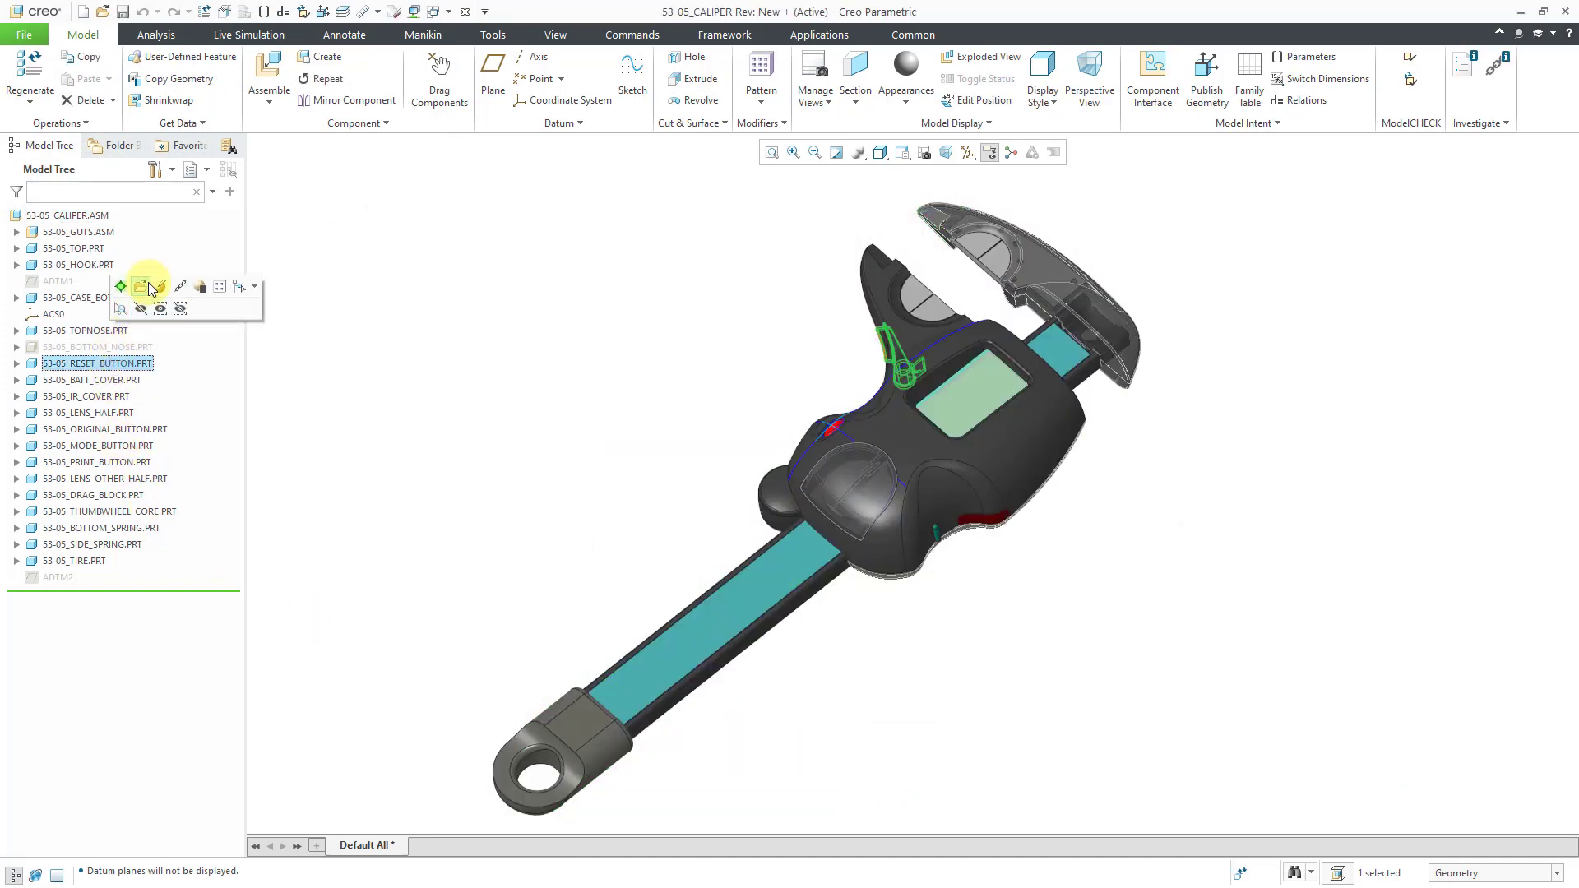
click(150, 285)
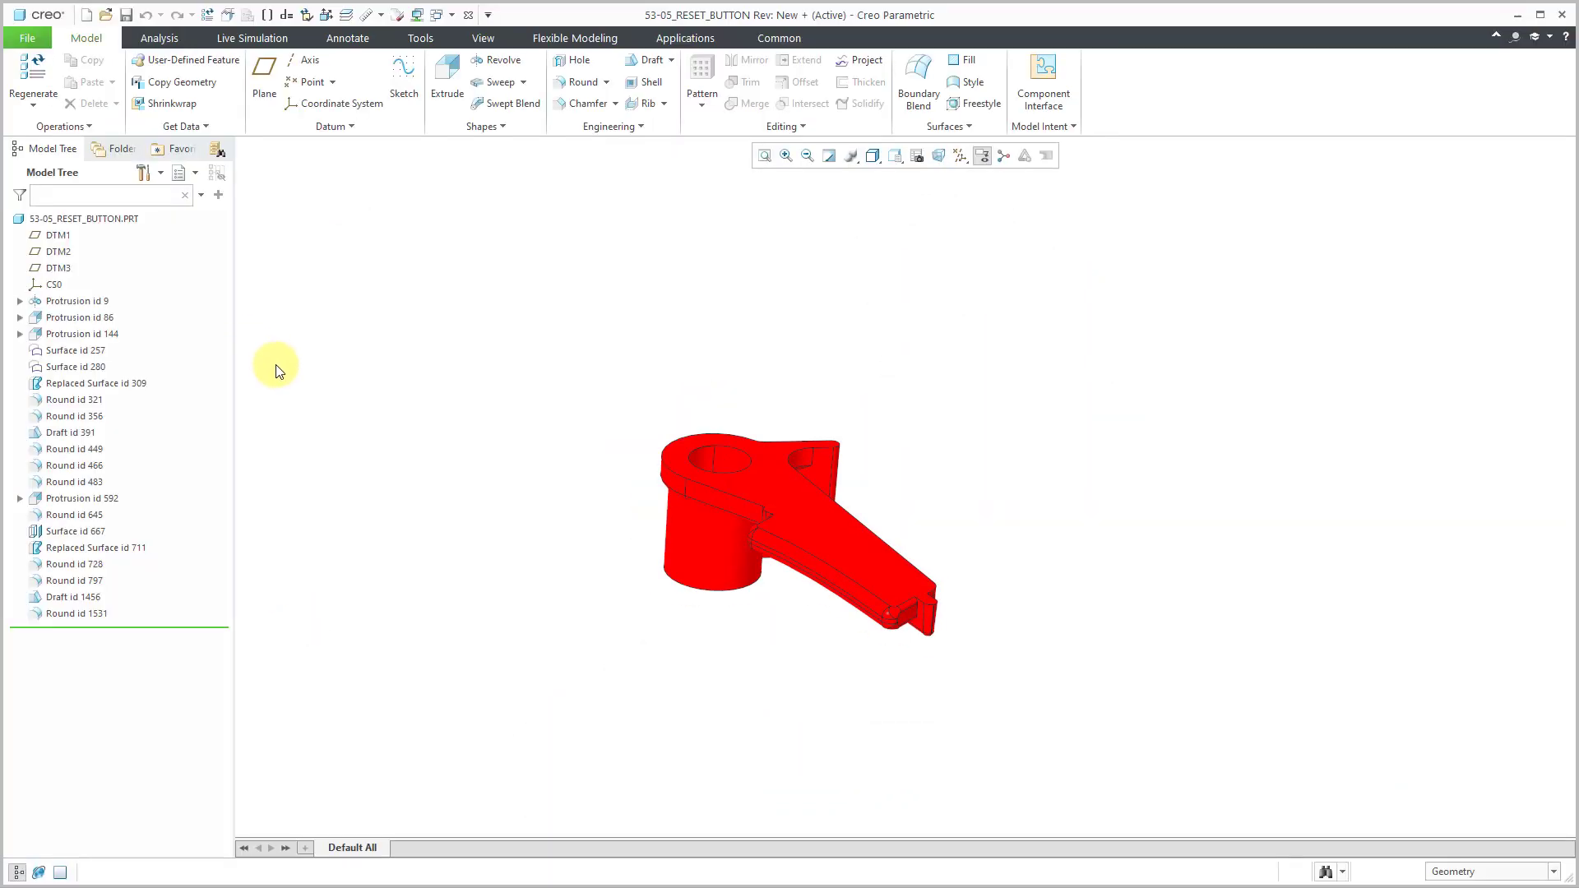
click(779, 127)
click(776, 239)
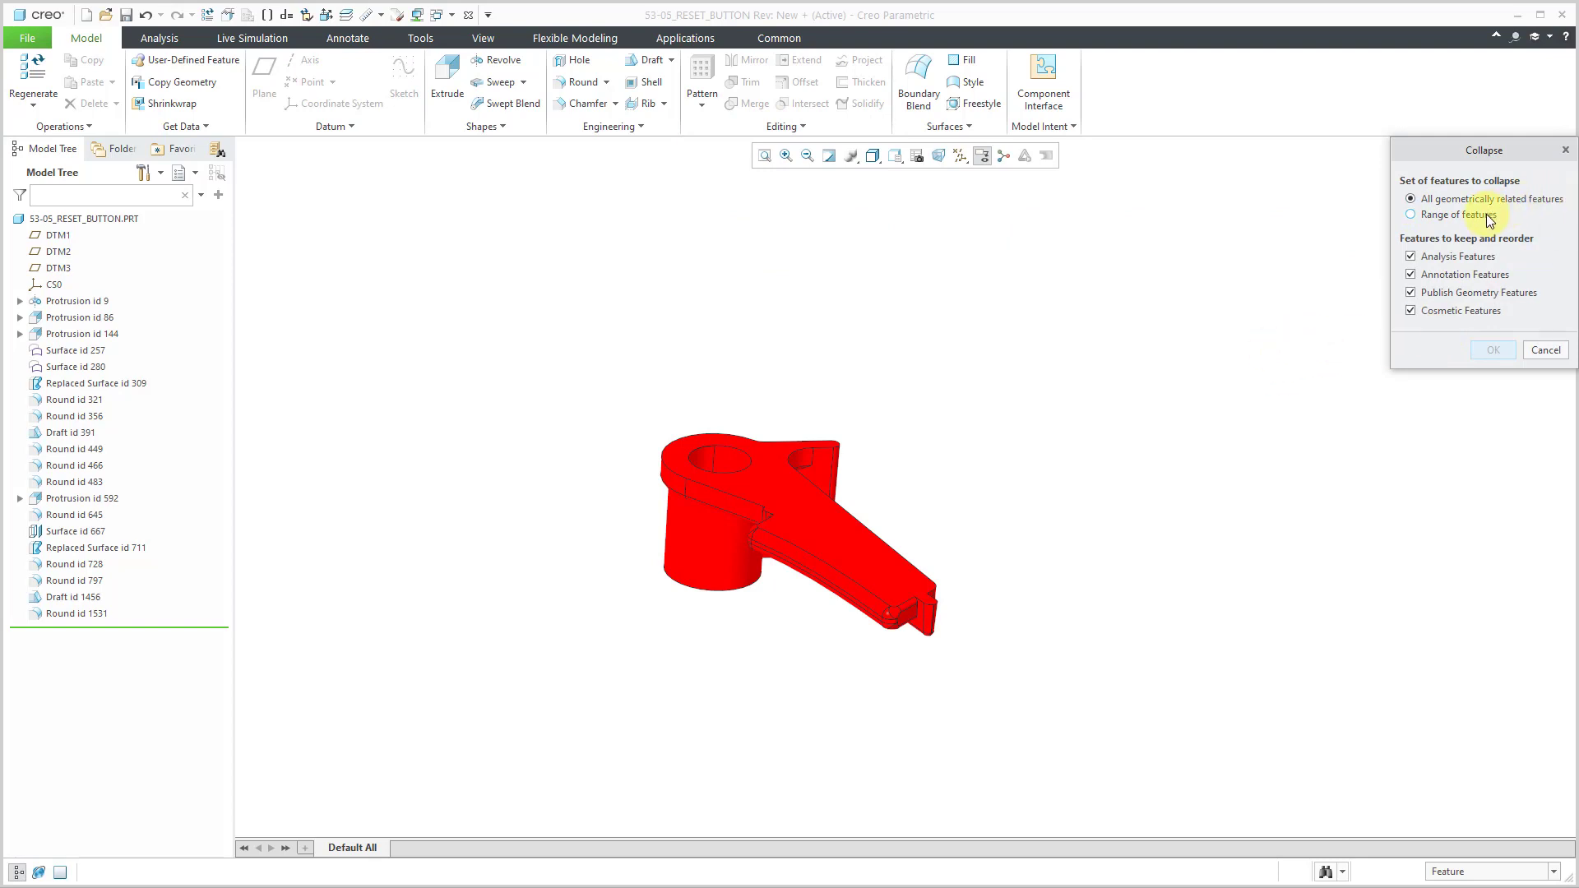
click(1544, 350)
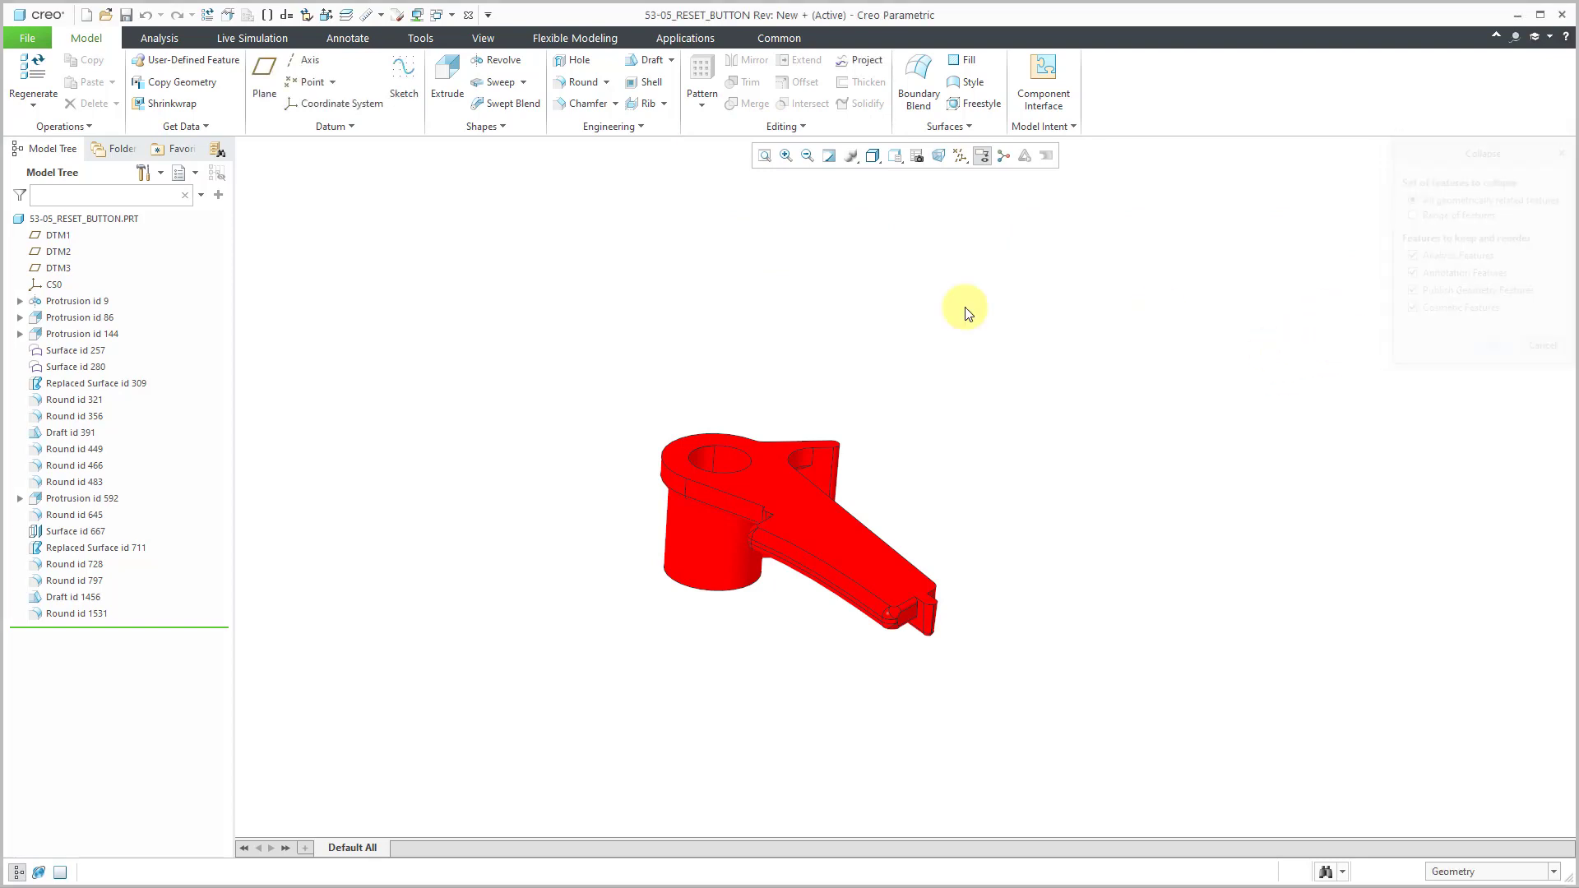
Step: Examine the parent references of 53-05_RESET_BUTTON.PRT and display the full path of the missing GUTSNTOP.ASM reference id -1
click(85, 215)
right_click(85, 216)
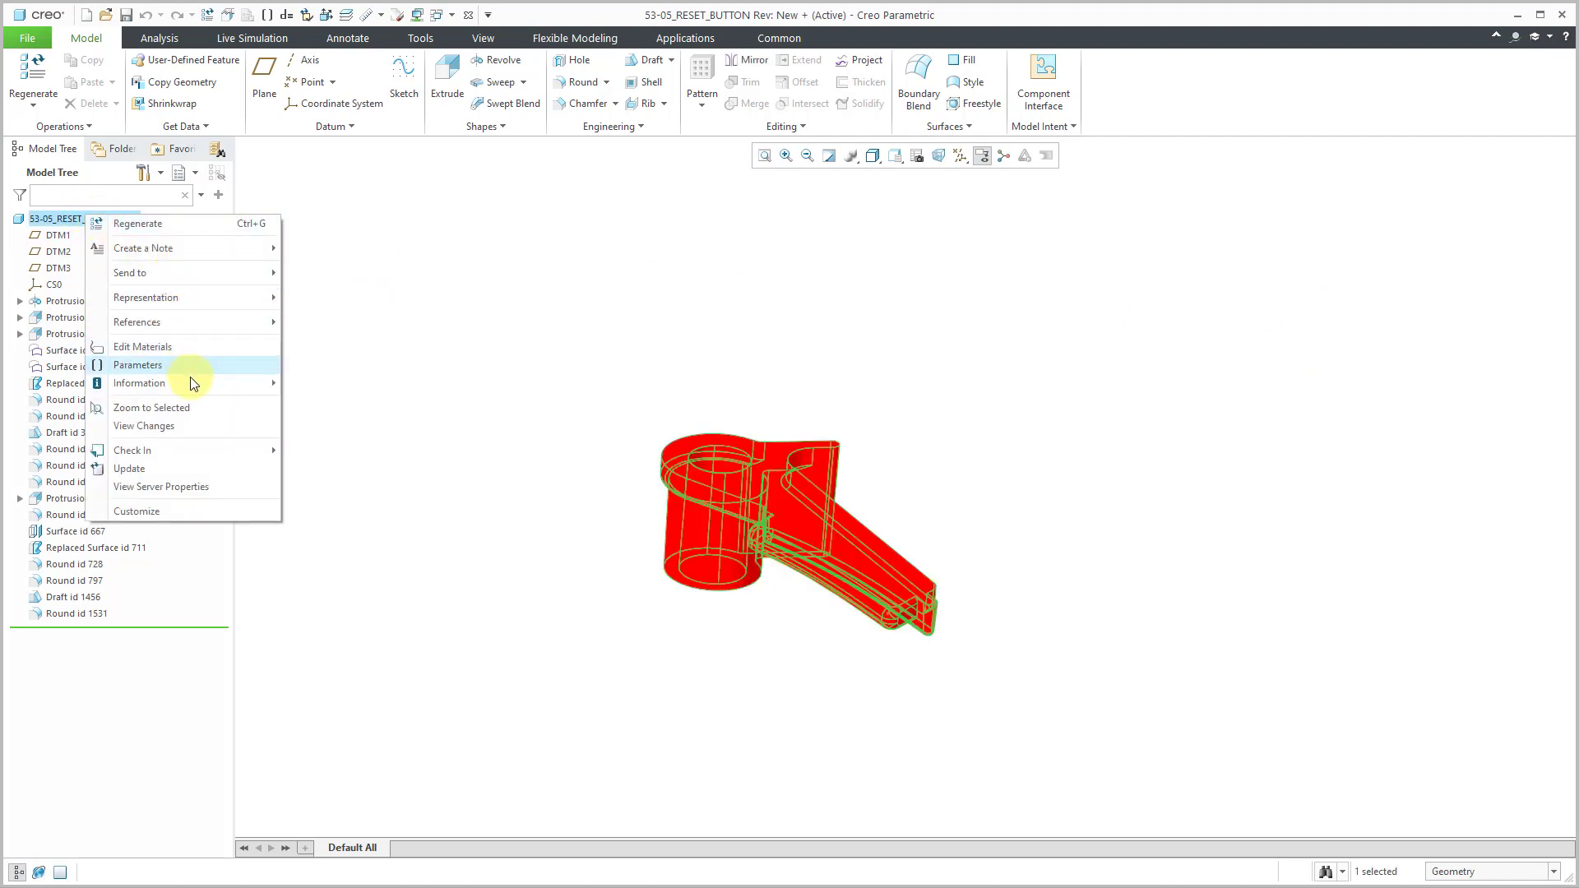
mouse_move(280, 383)
click(347, 403)
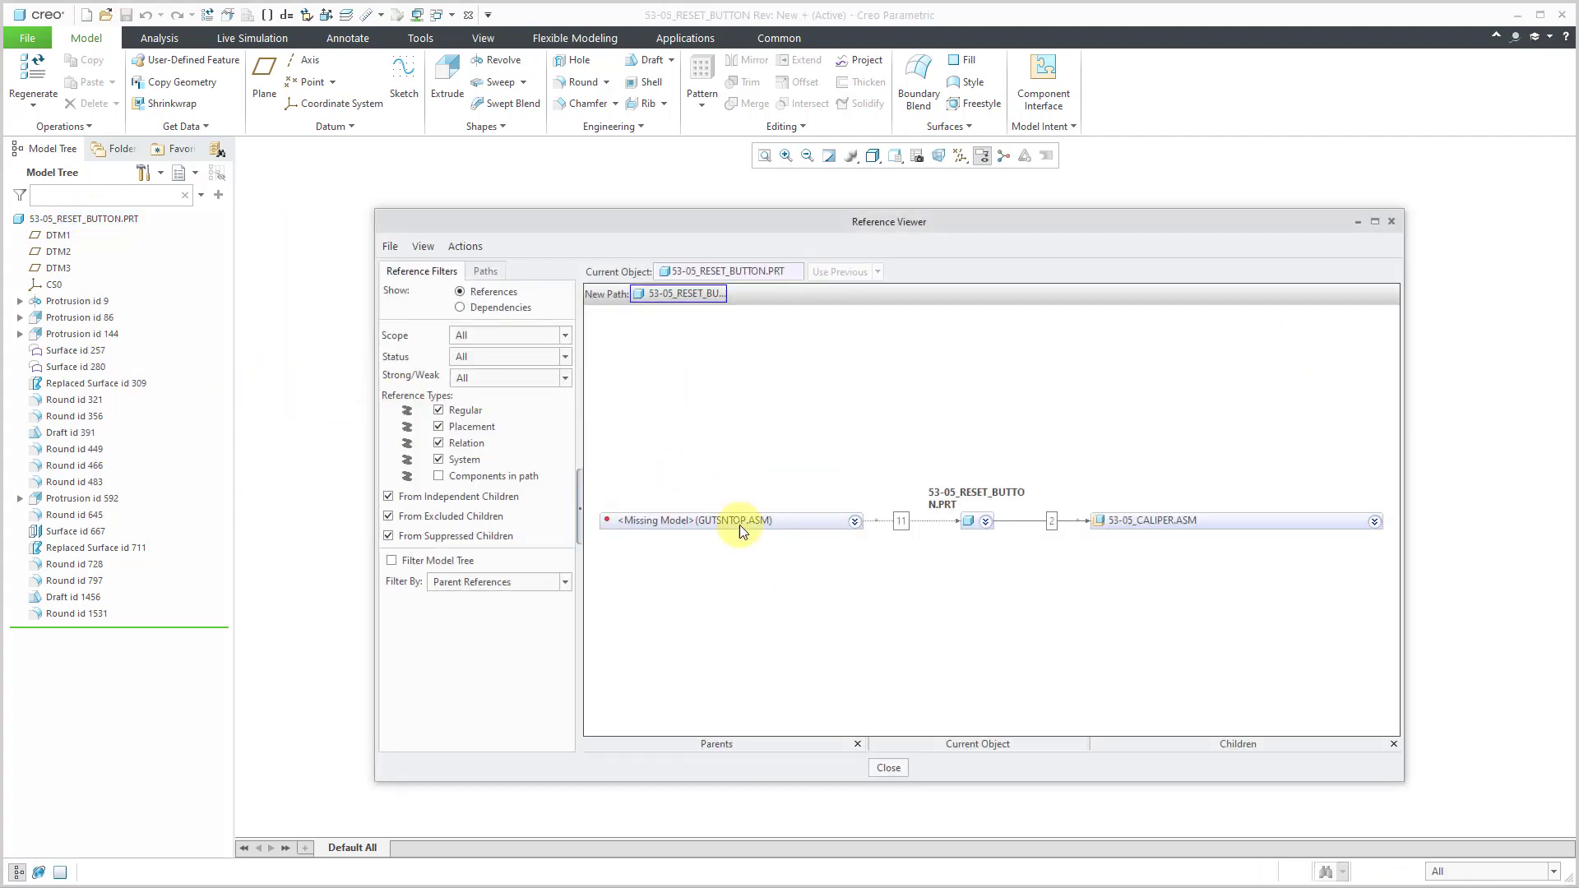
click(856, 521)
right_click(690, 536)
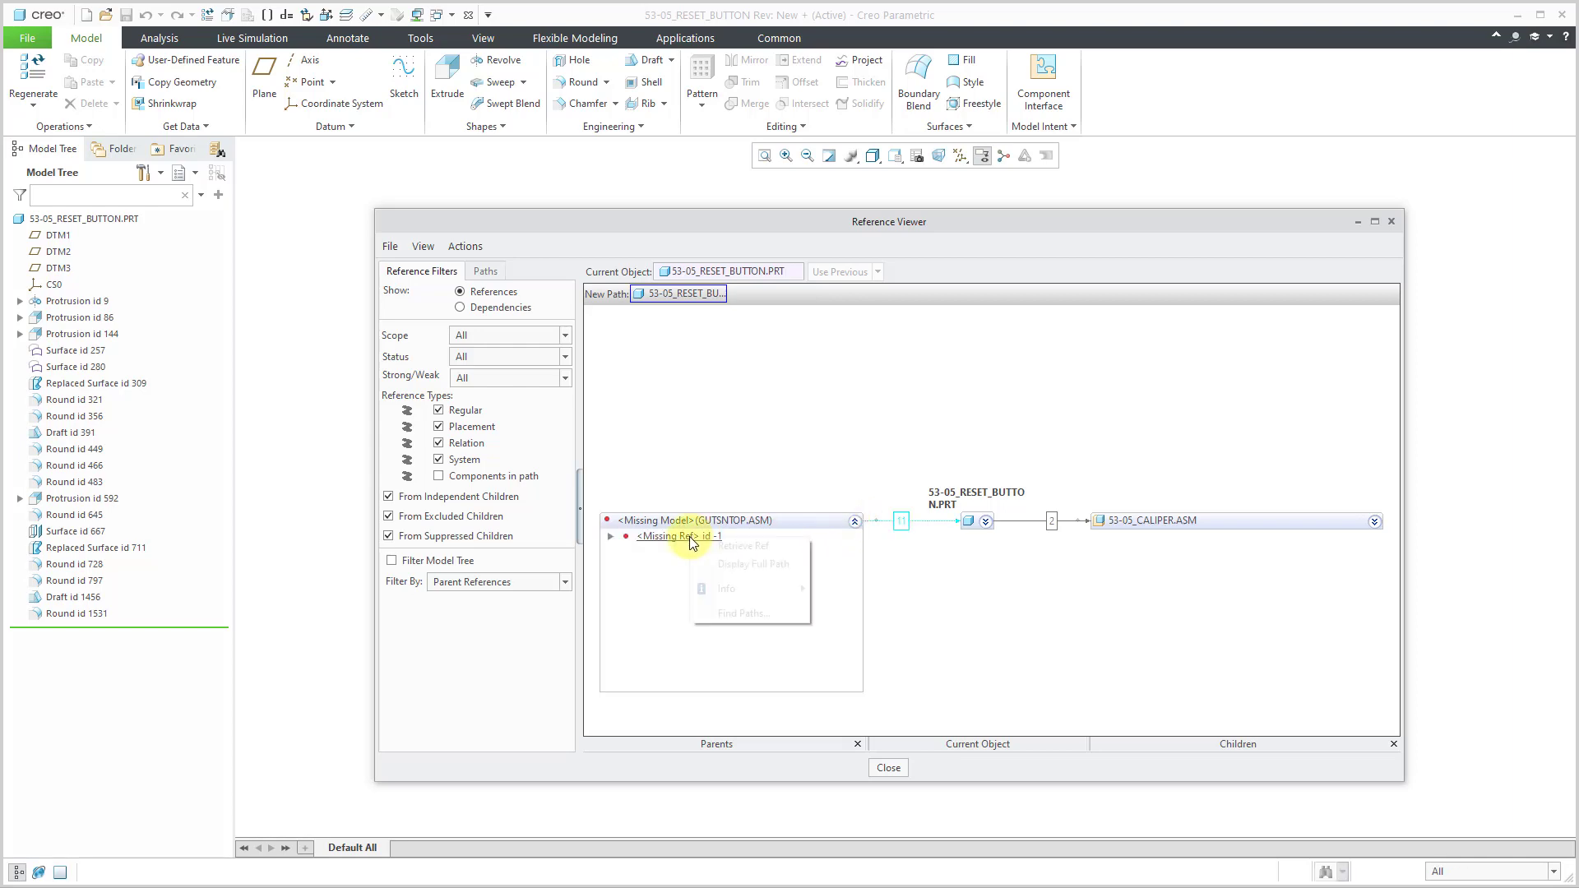
click(752, 564)
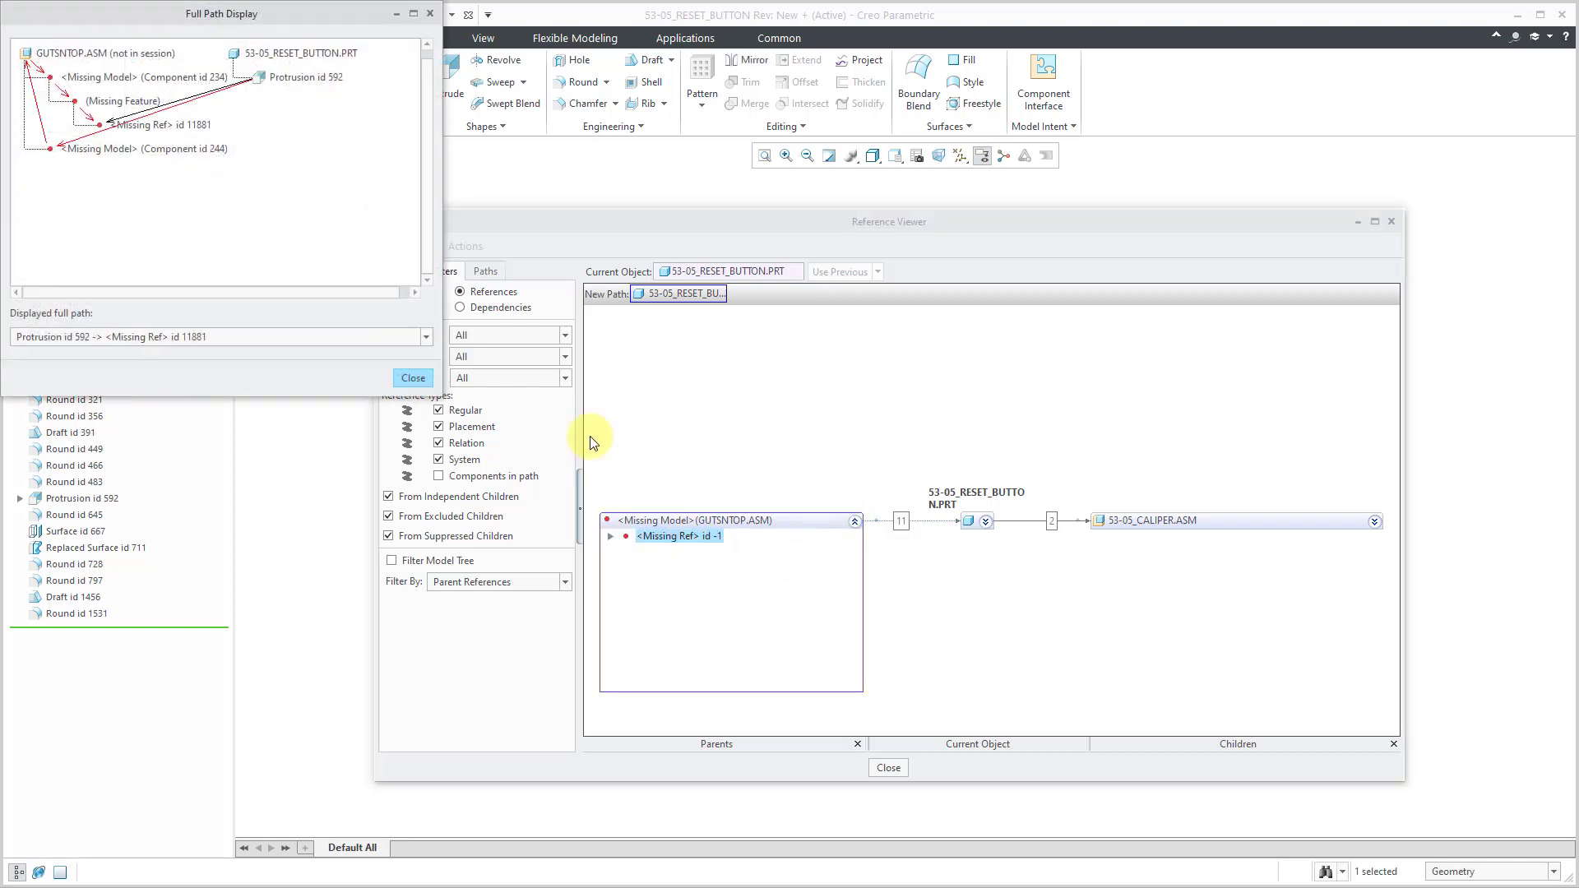
Step: Close the reference displays and collapse Protrusion id 592 together with all geometrically related features in 53-05_RESET_BUTTON.PRT
click(409, 376)
click(888, 768)
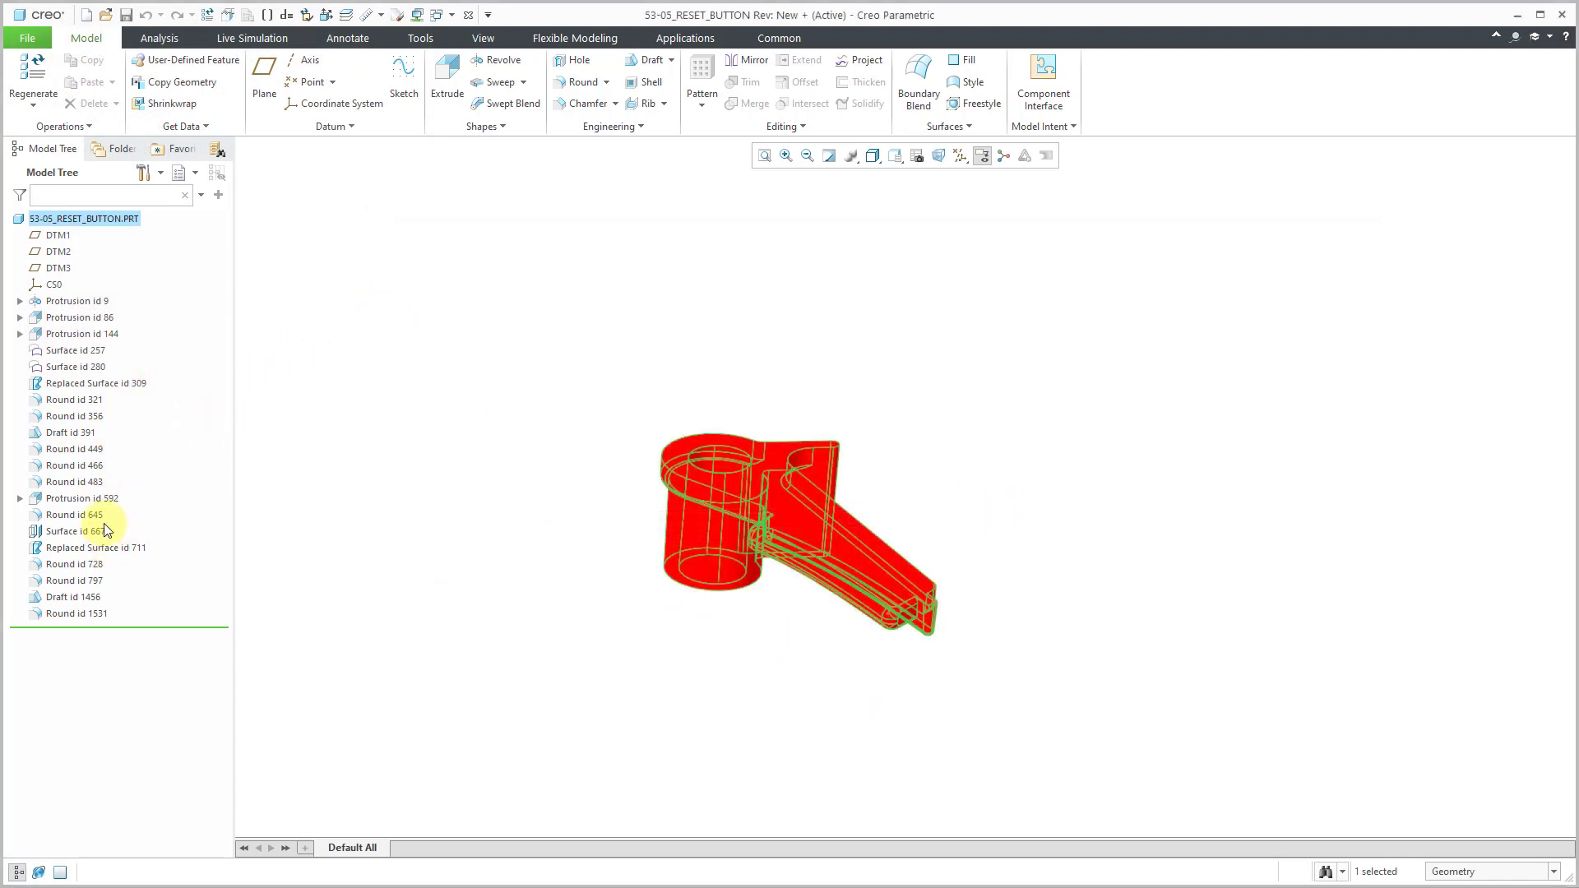
click(104, 498)
click(768, 123)
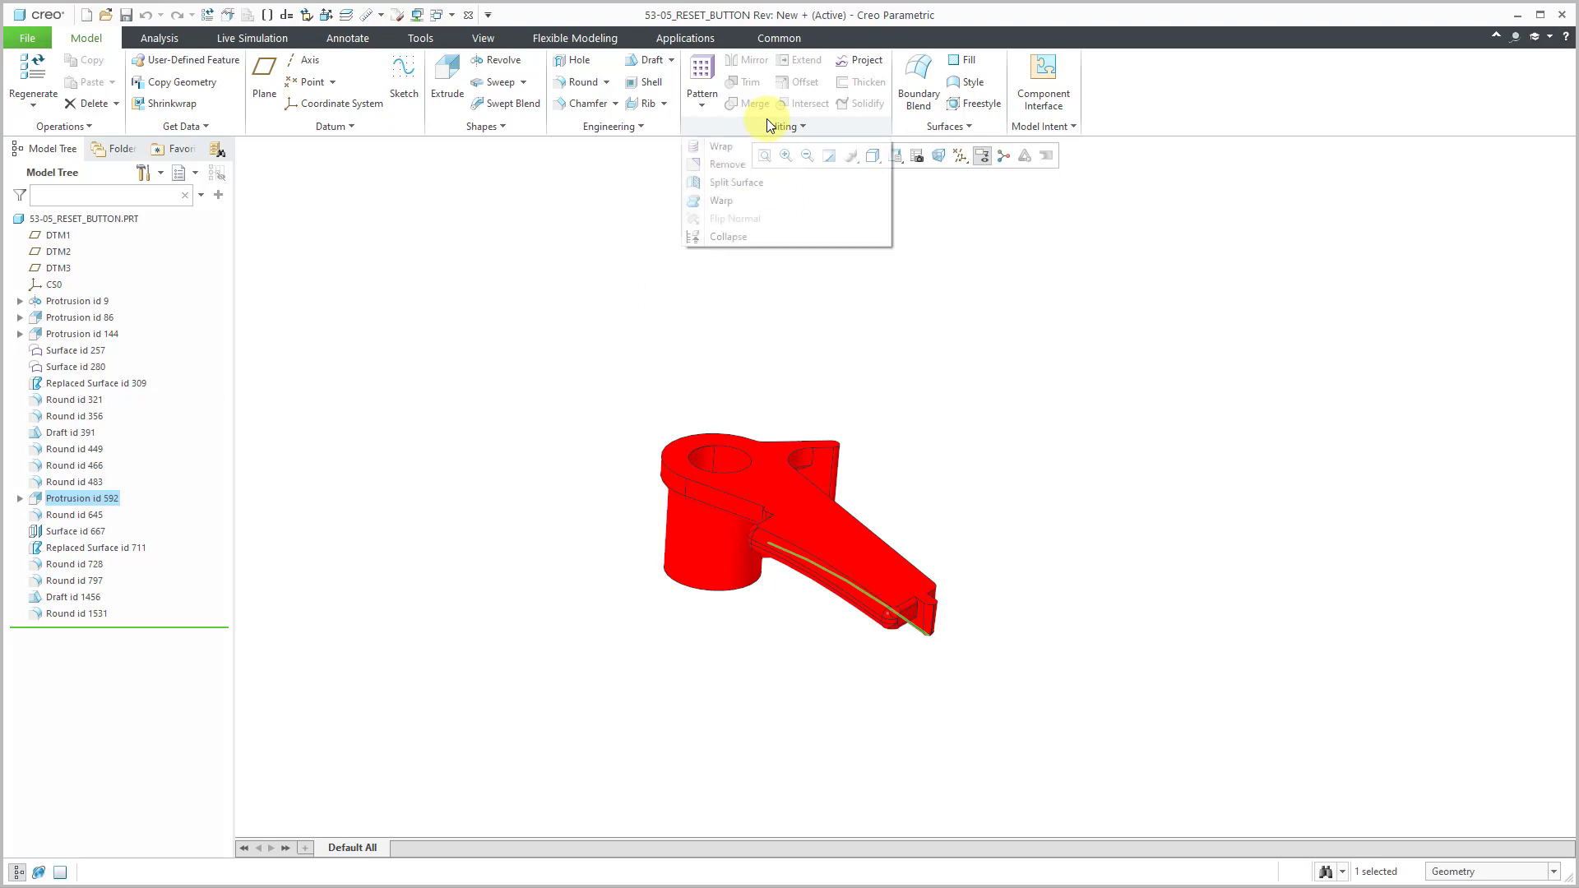
click(750, 236)
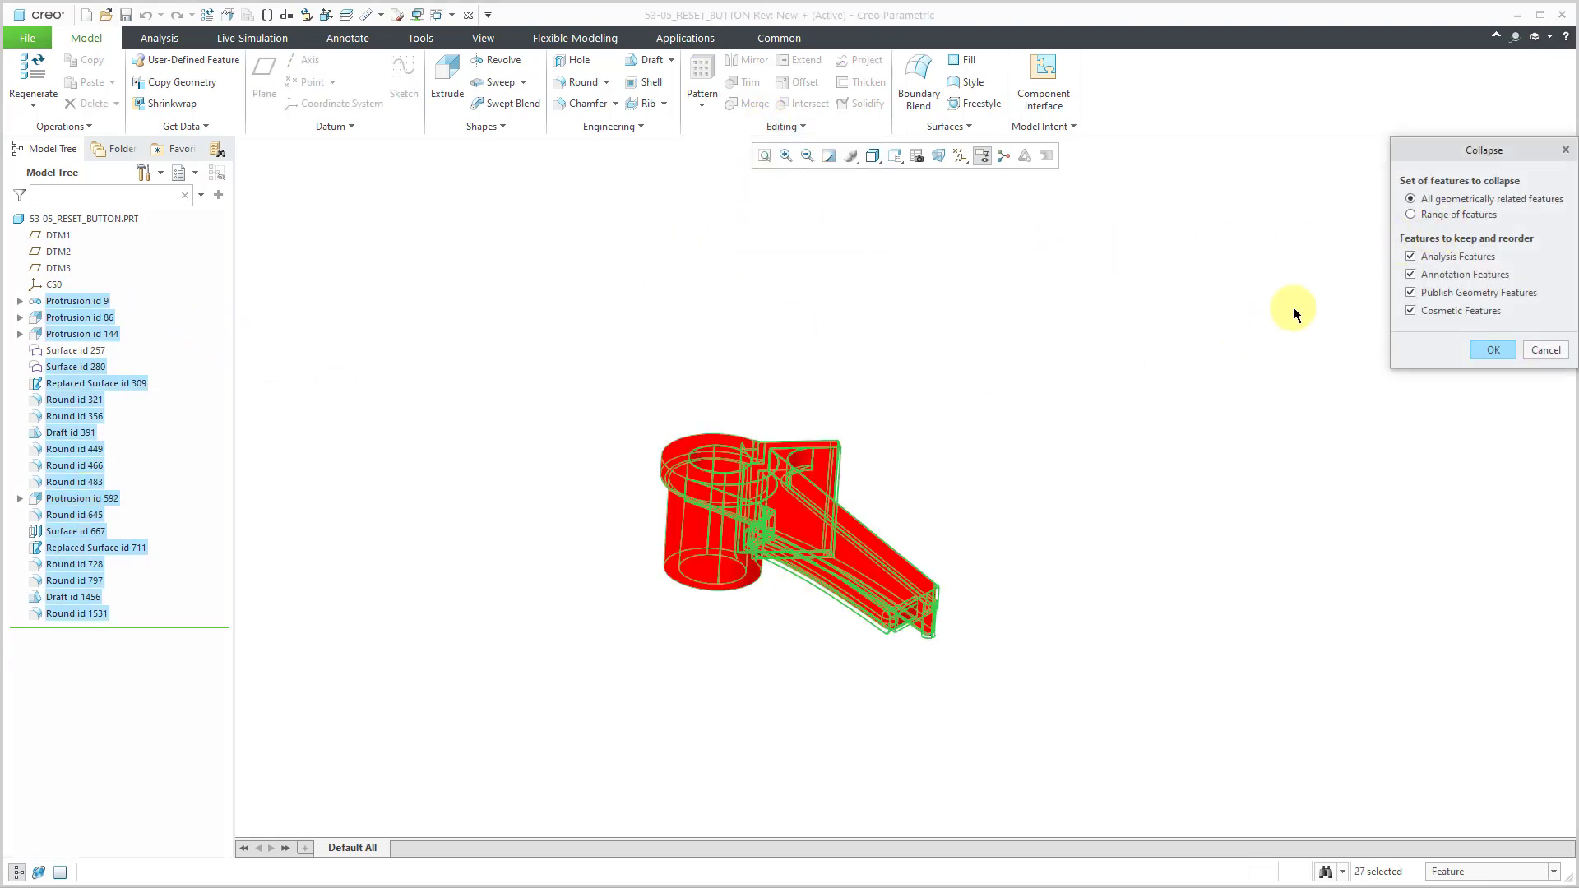
click(1493, 351)
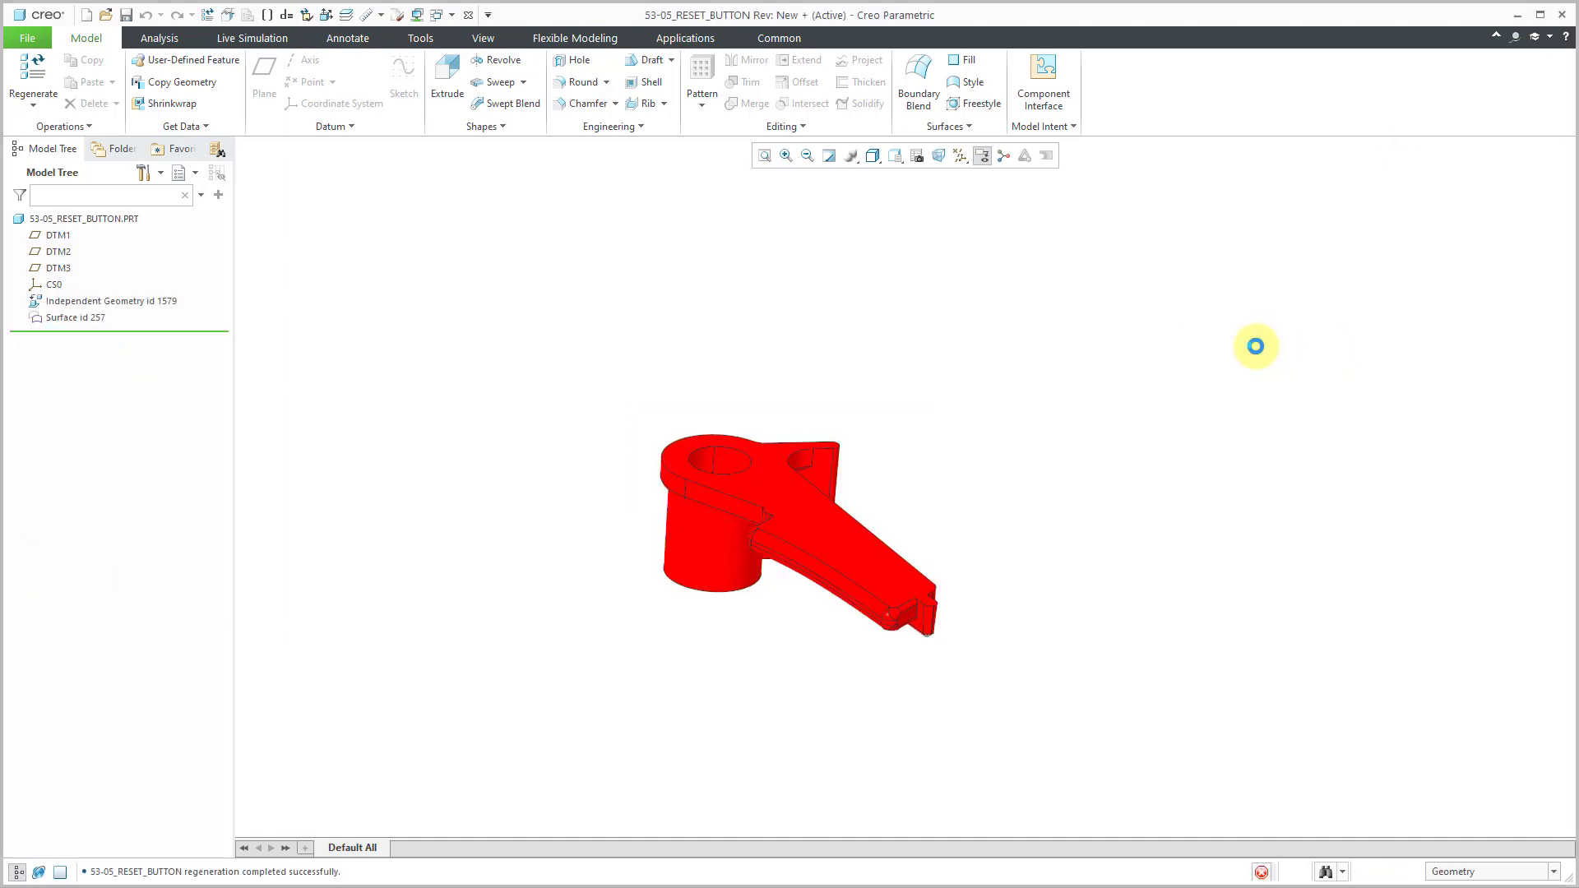
Step: Collapse Surface id 257 into independent geometry using the Range of features option
click(75, 317)
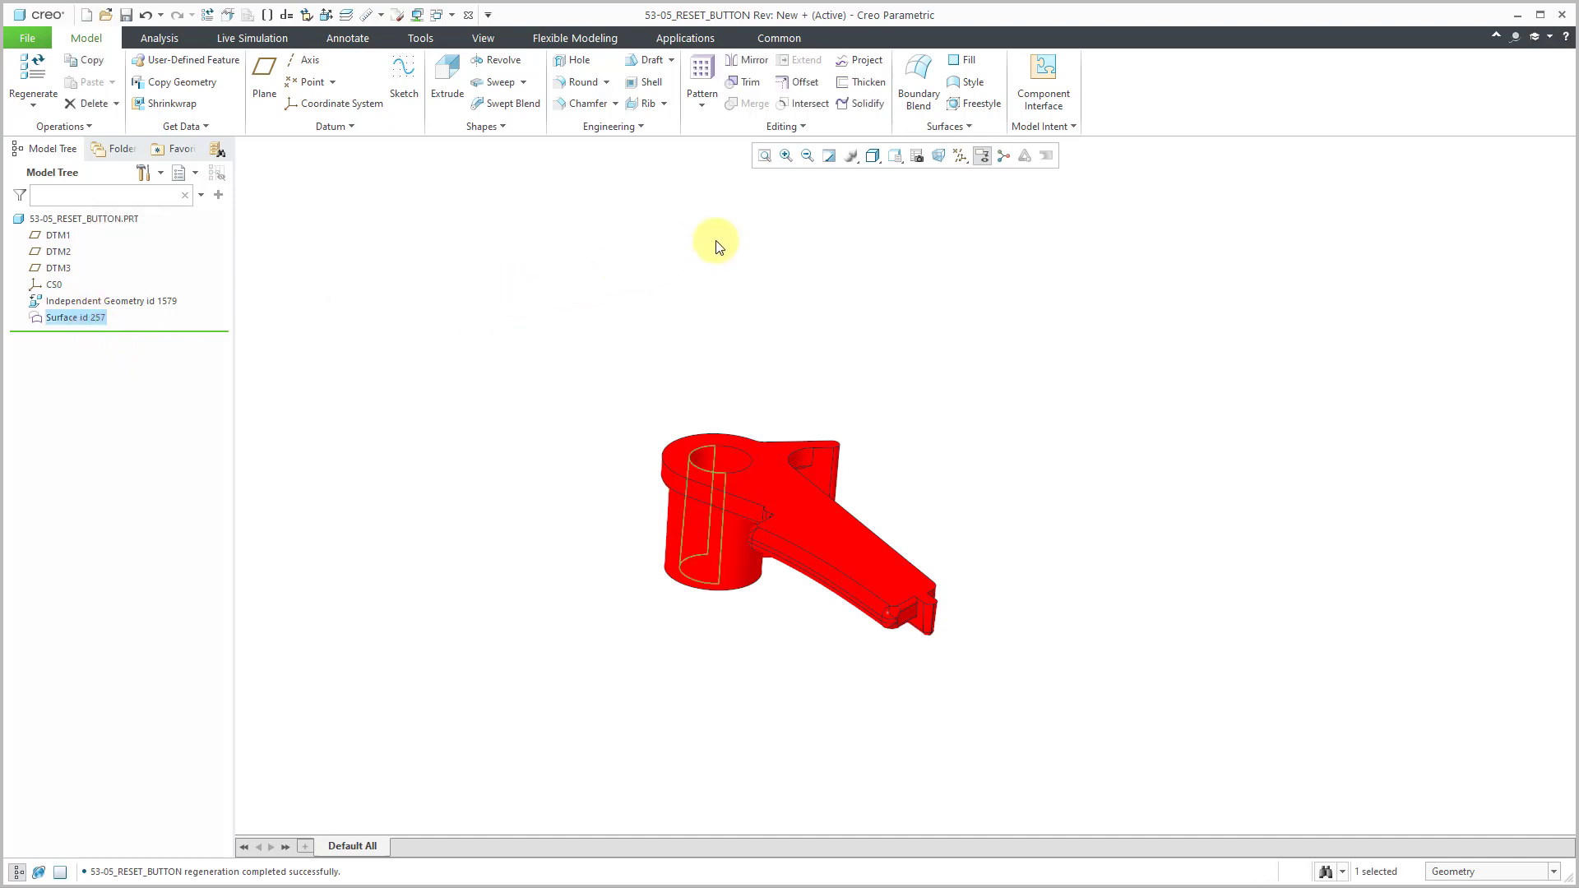
click(786, 125)
click(771, 237)
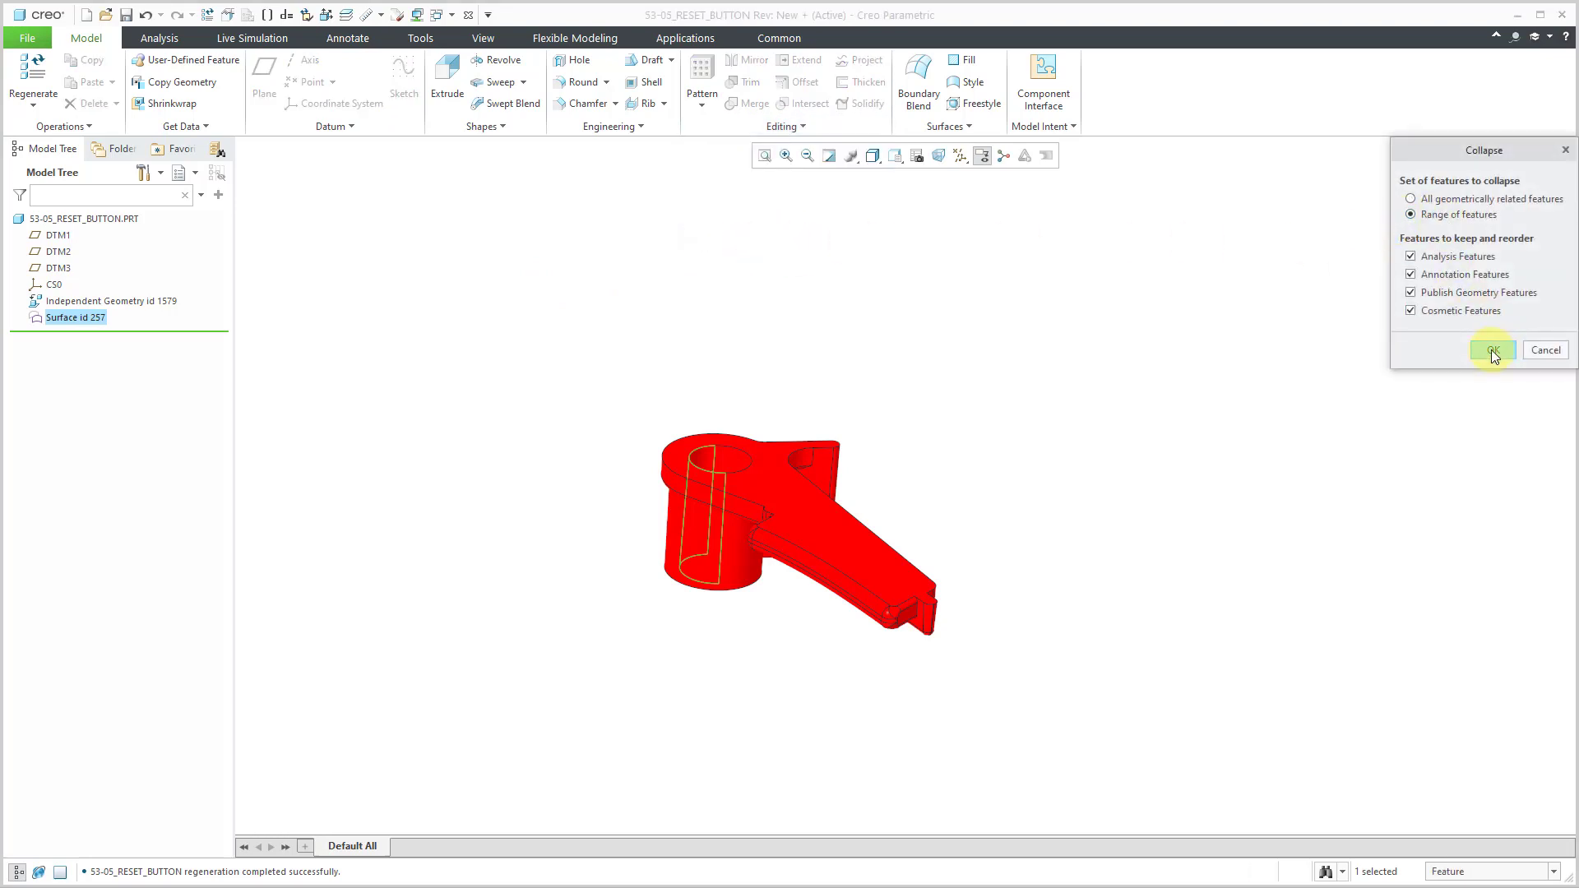
click(1493, 351)
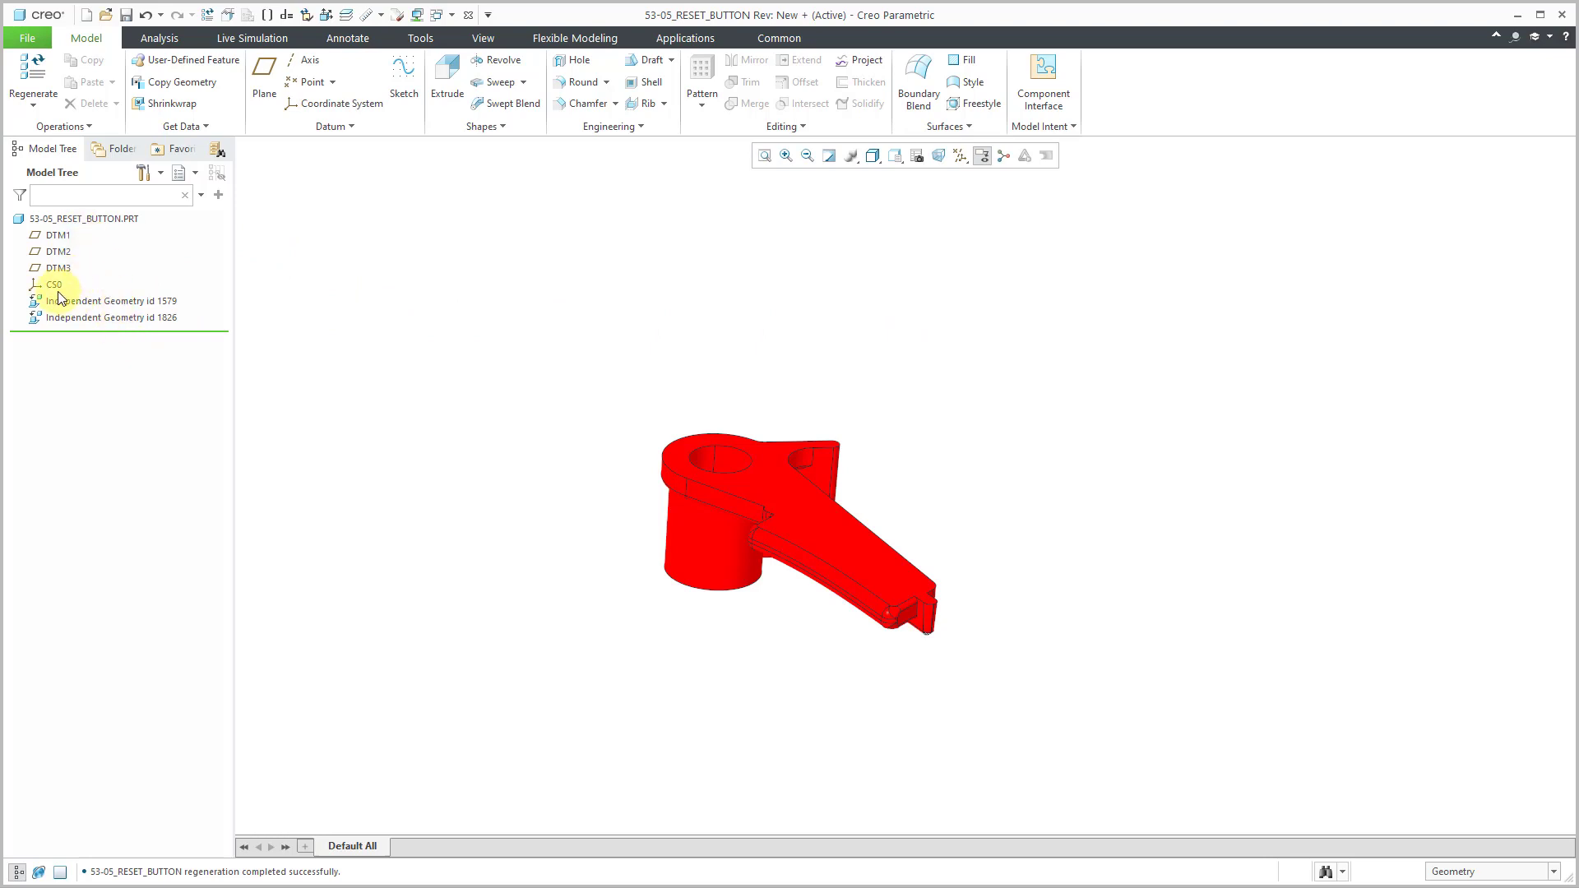
Step: Look over the collapsed reset button and the Flexible Modeling tools available for it, and close the part window
middle_drag(836, 506, 733, 584)
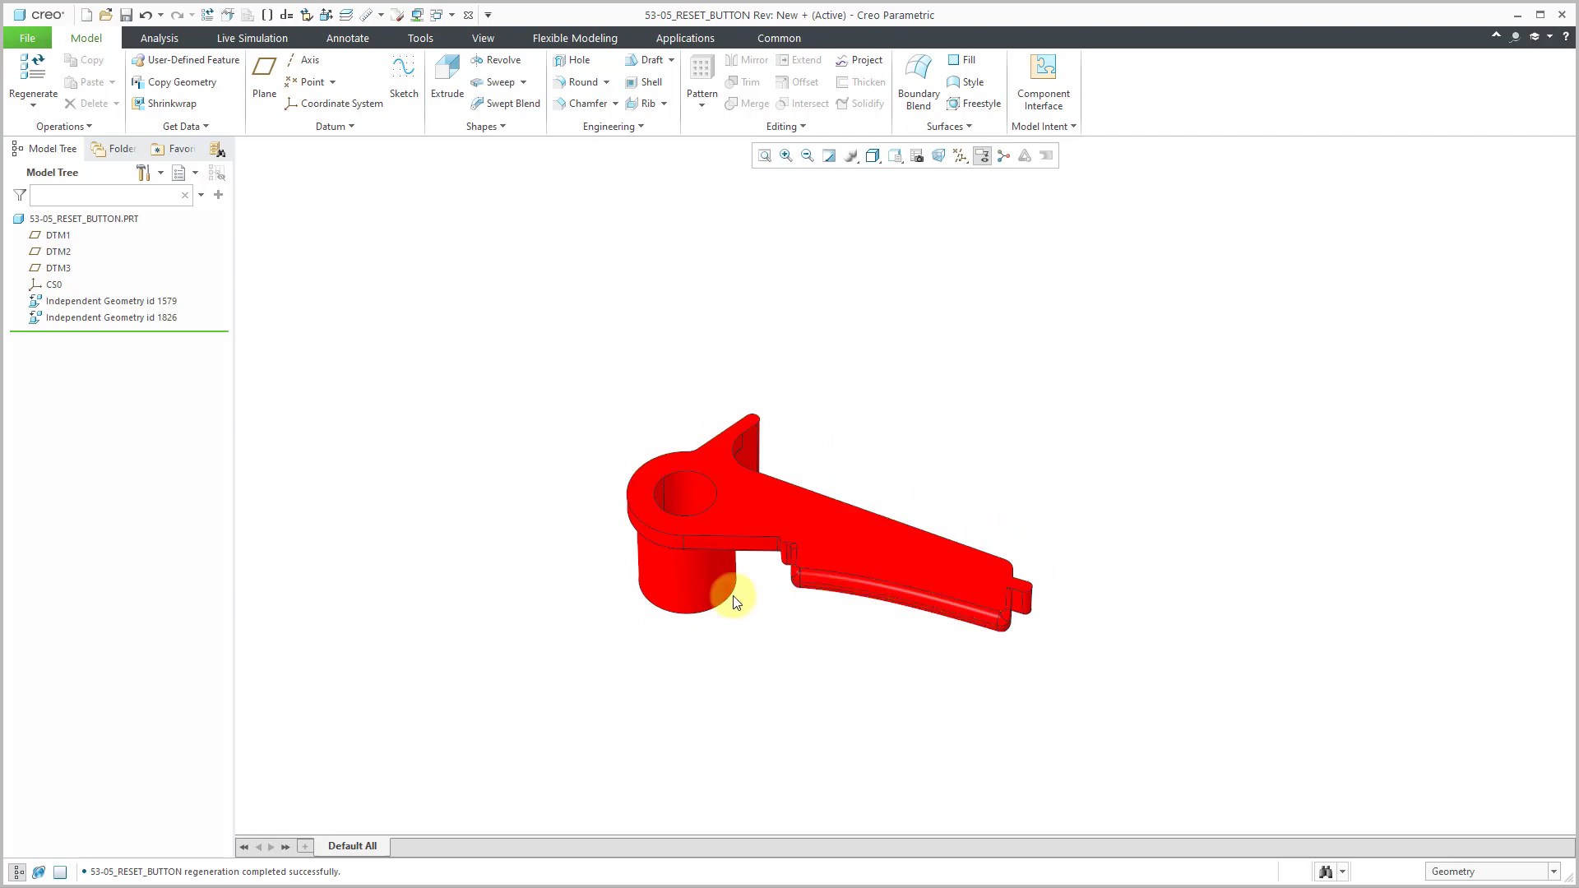
click(574, 37)
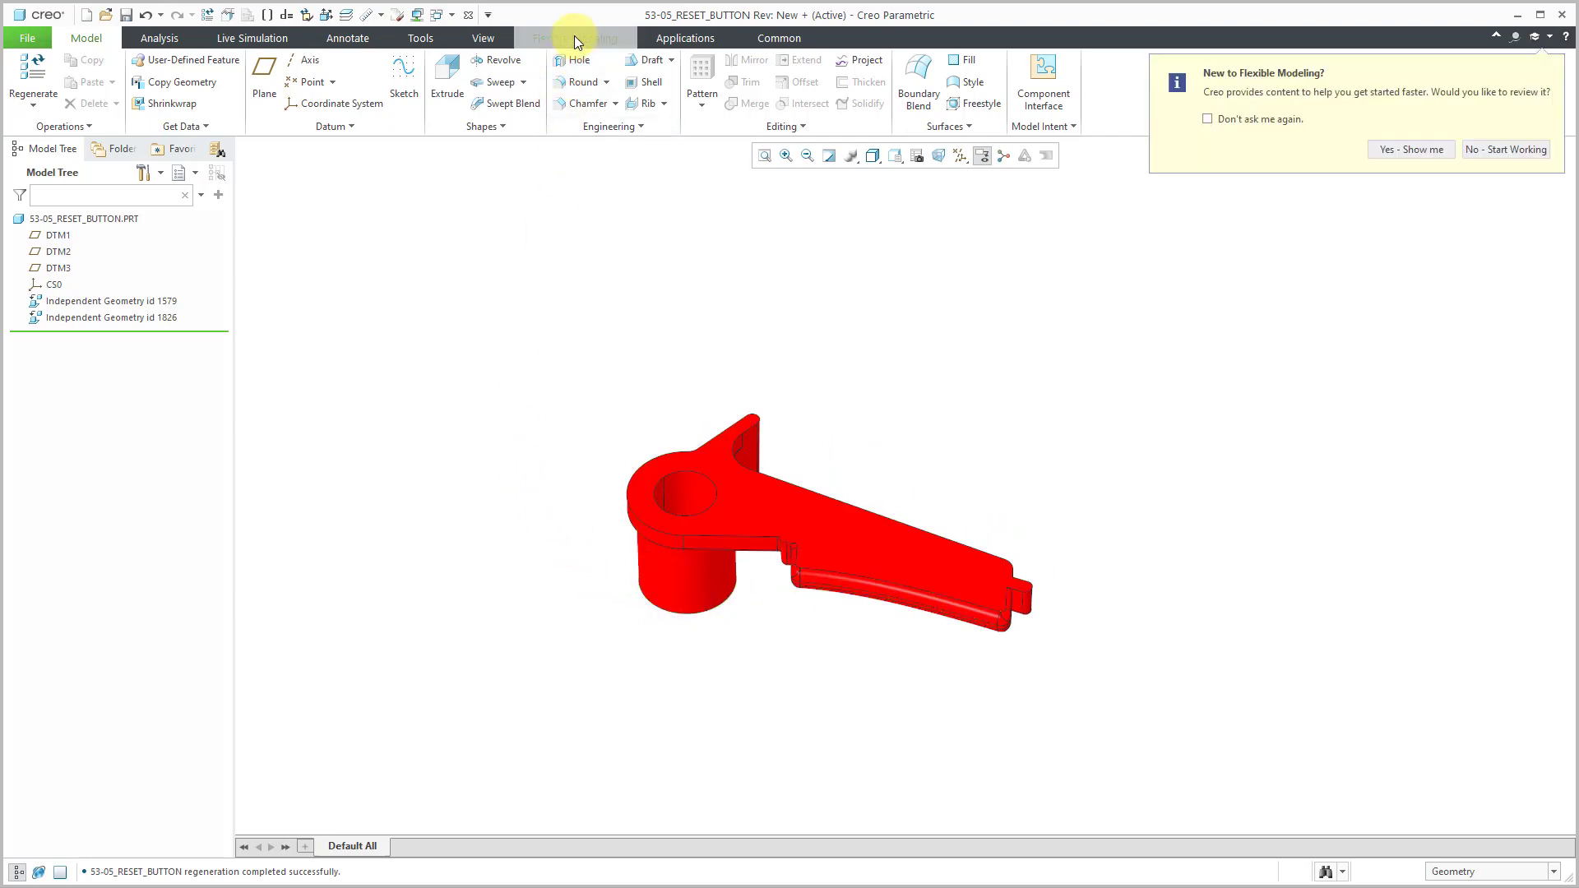
click(1517, 150)
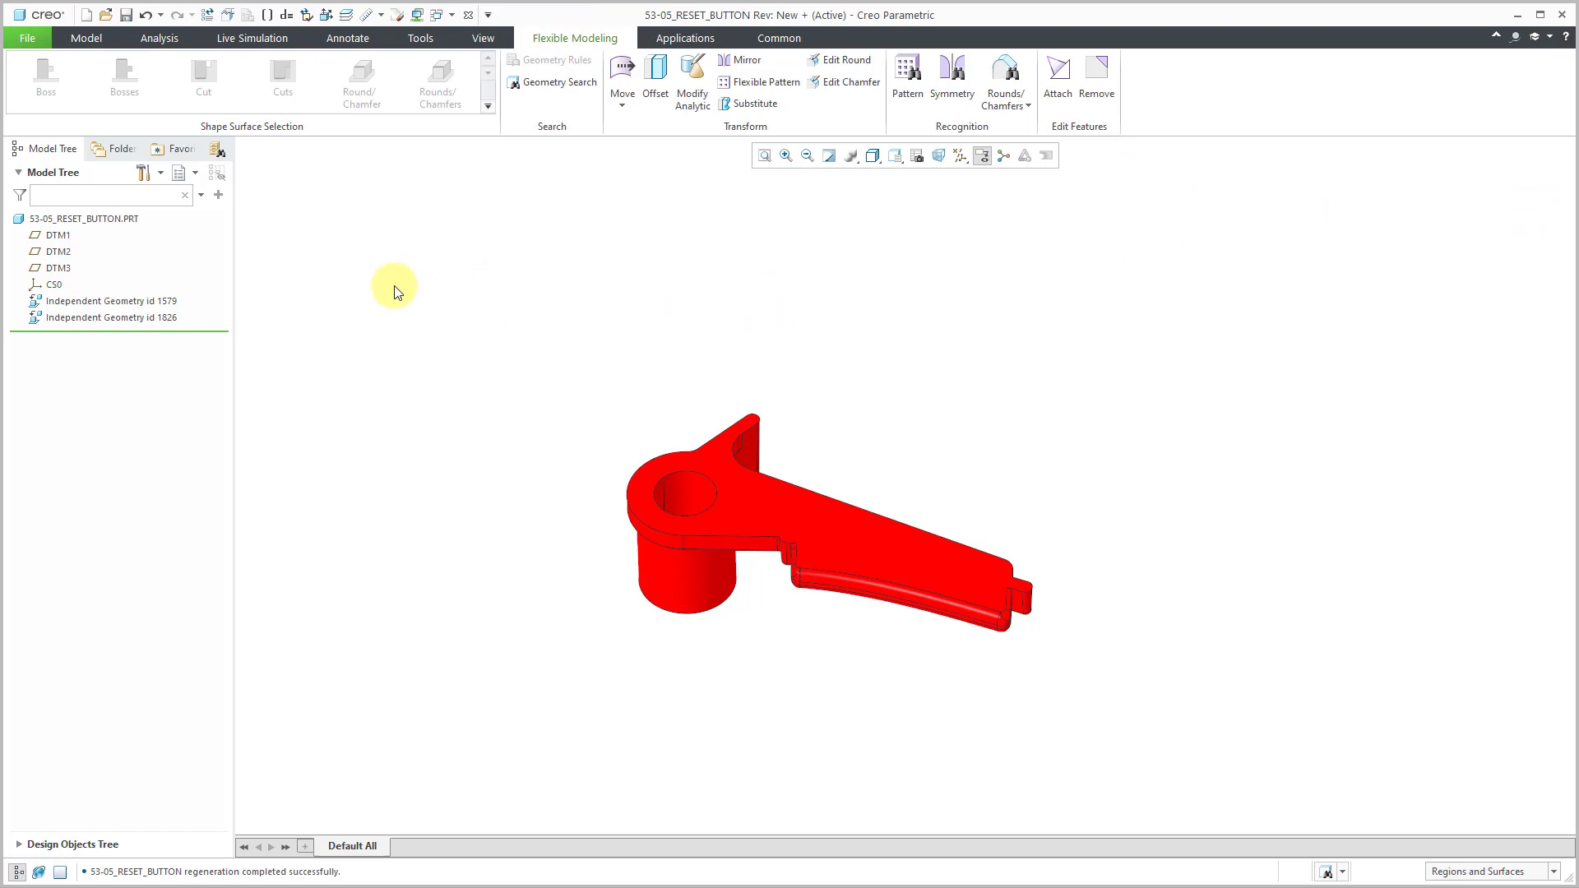
click(469, 15)
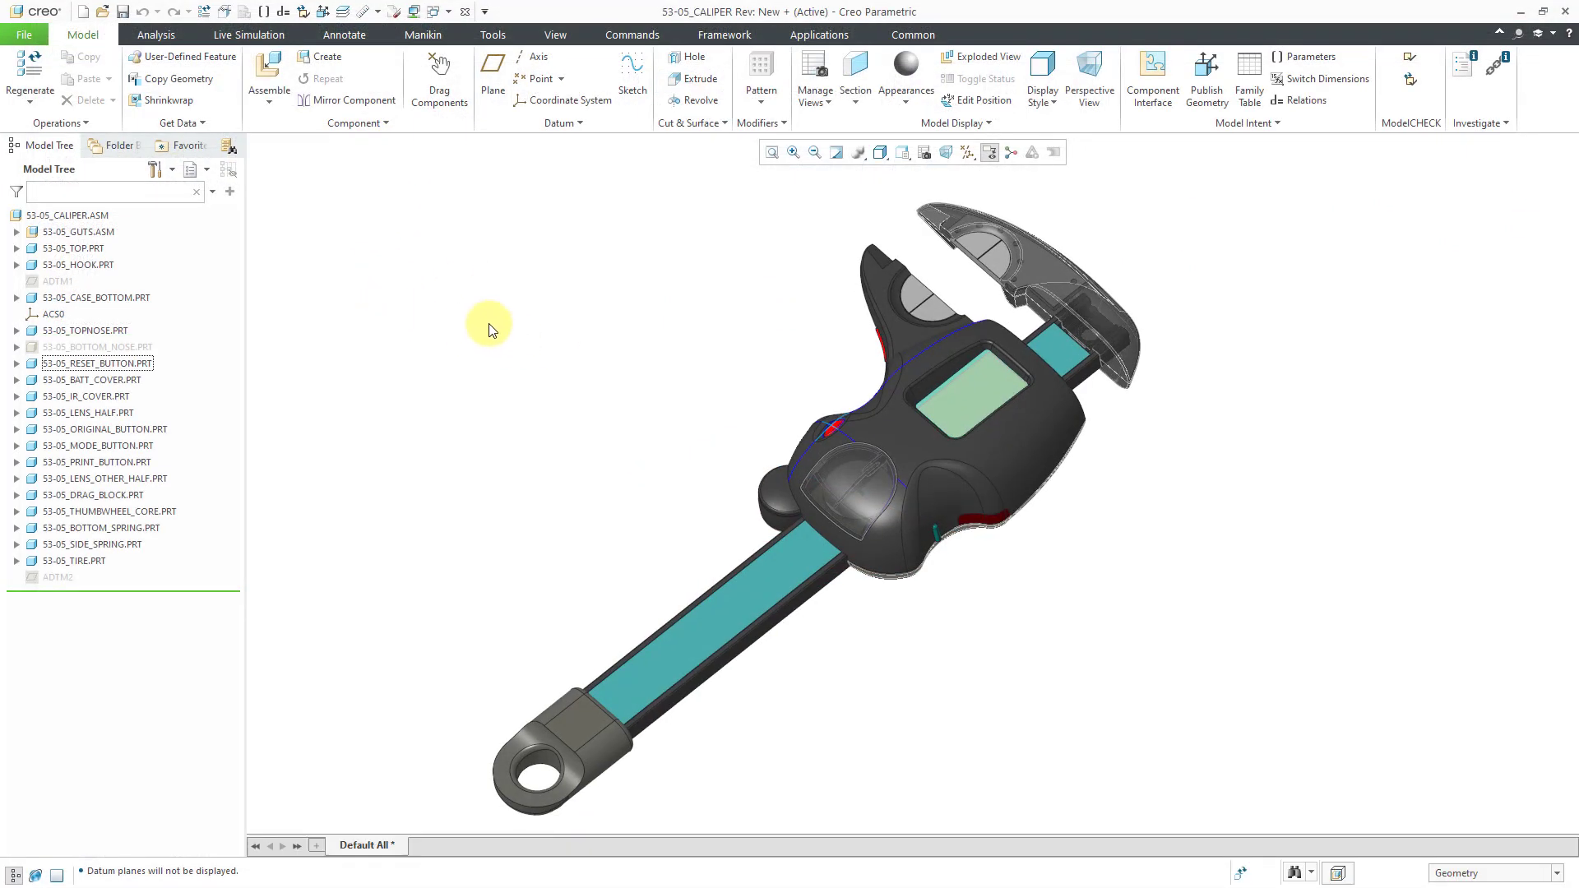
Step: Examine the parent references of 53-05_CALIPER.ASM and expand the missing GUTSNTOP.ASM model to inspect missing reference id -1
right_click(70, 216)
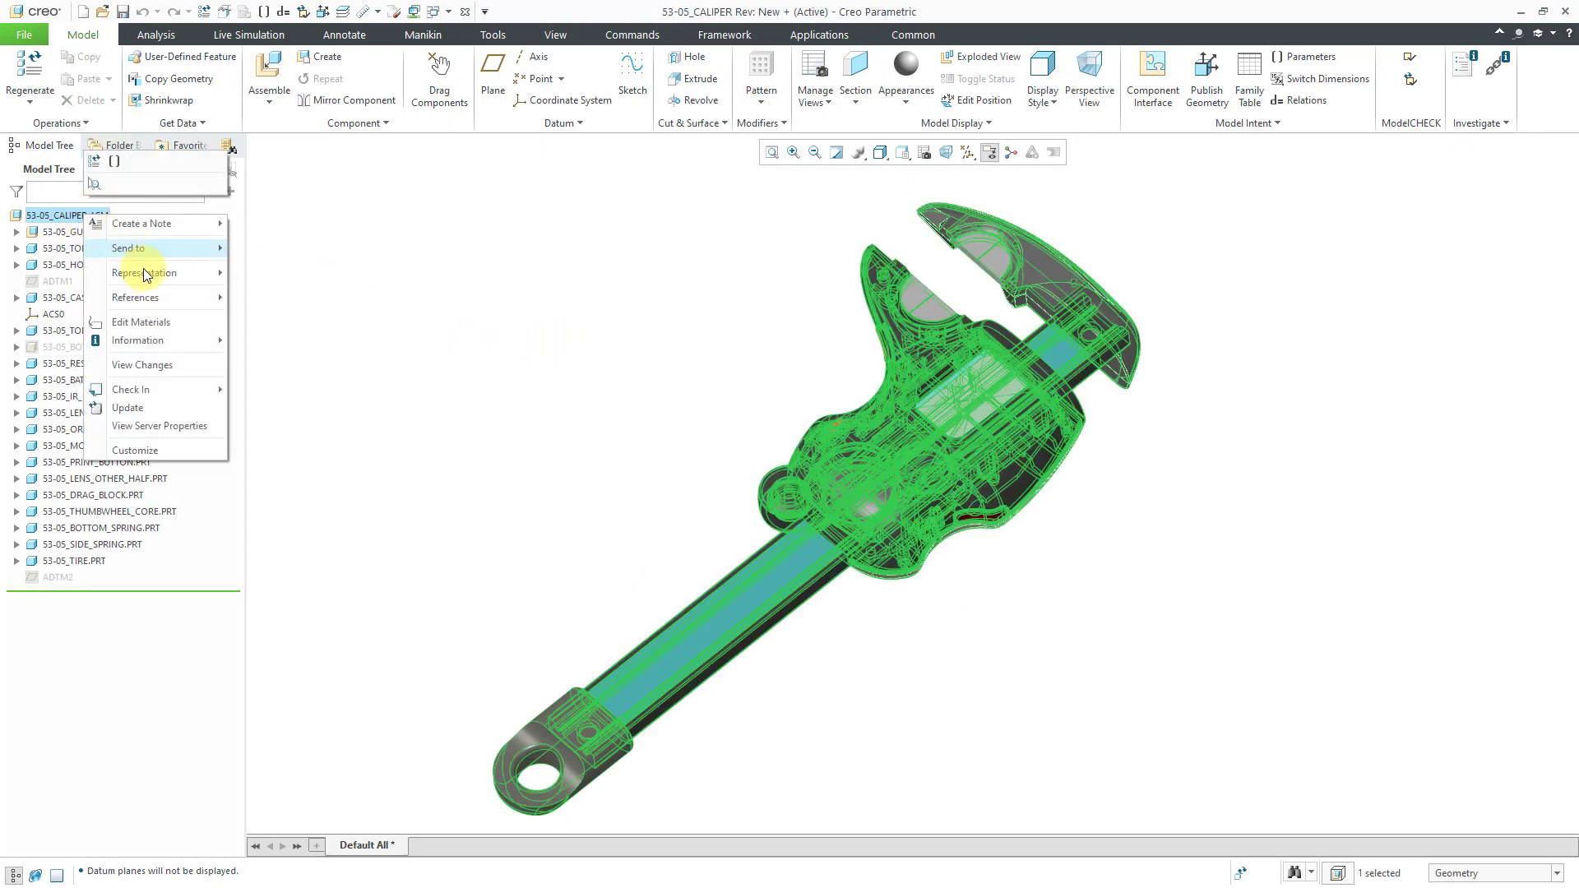
click(289, 359)
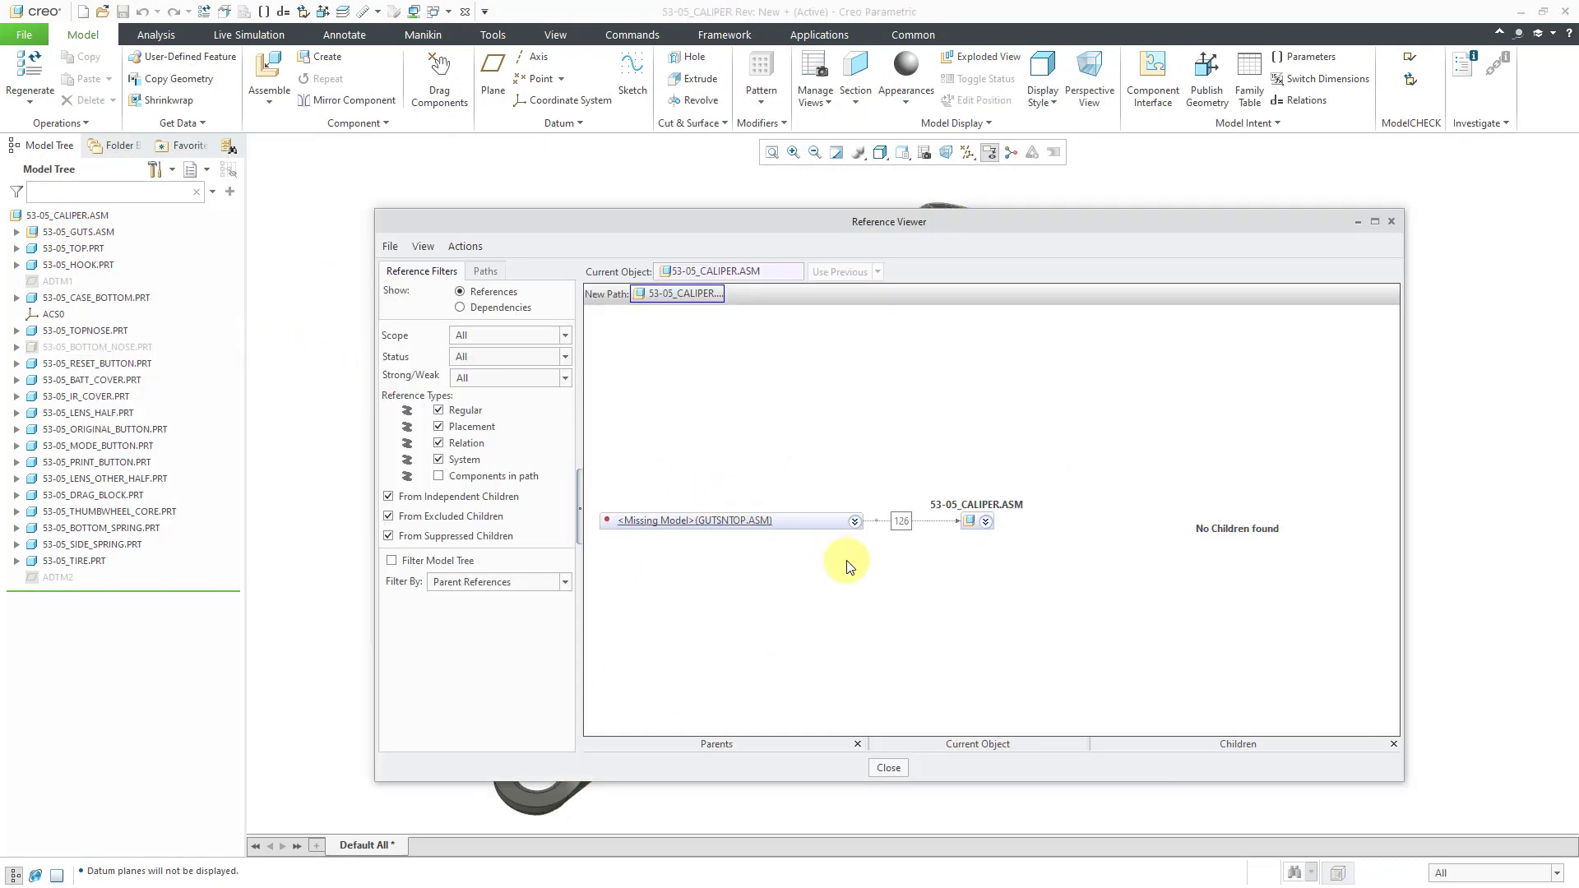
click(855, 521)
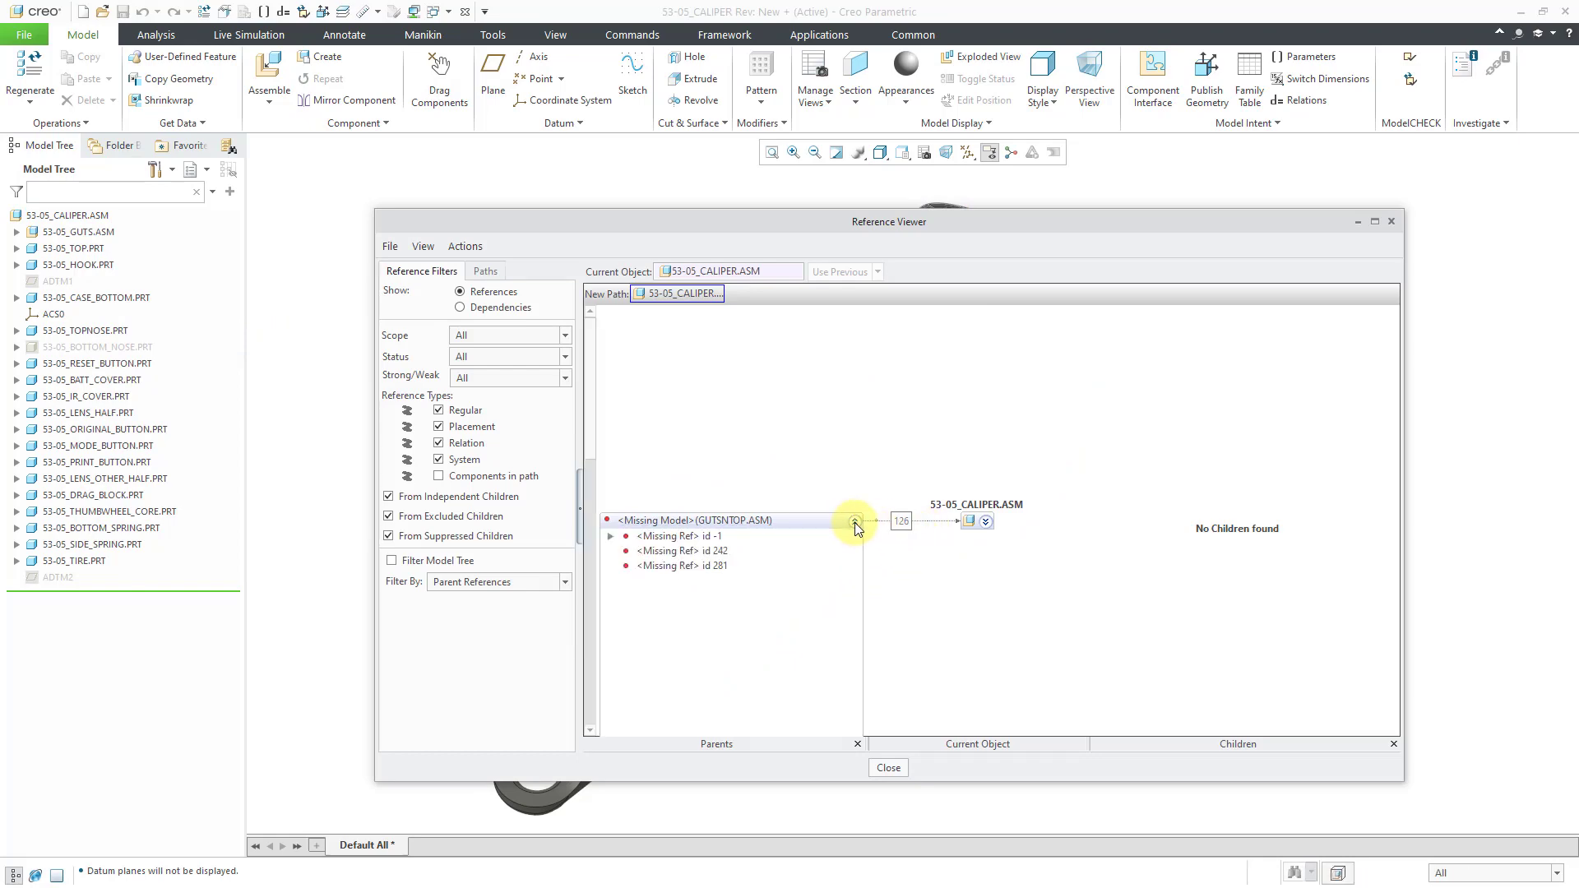
right_click(712, 536)
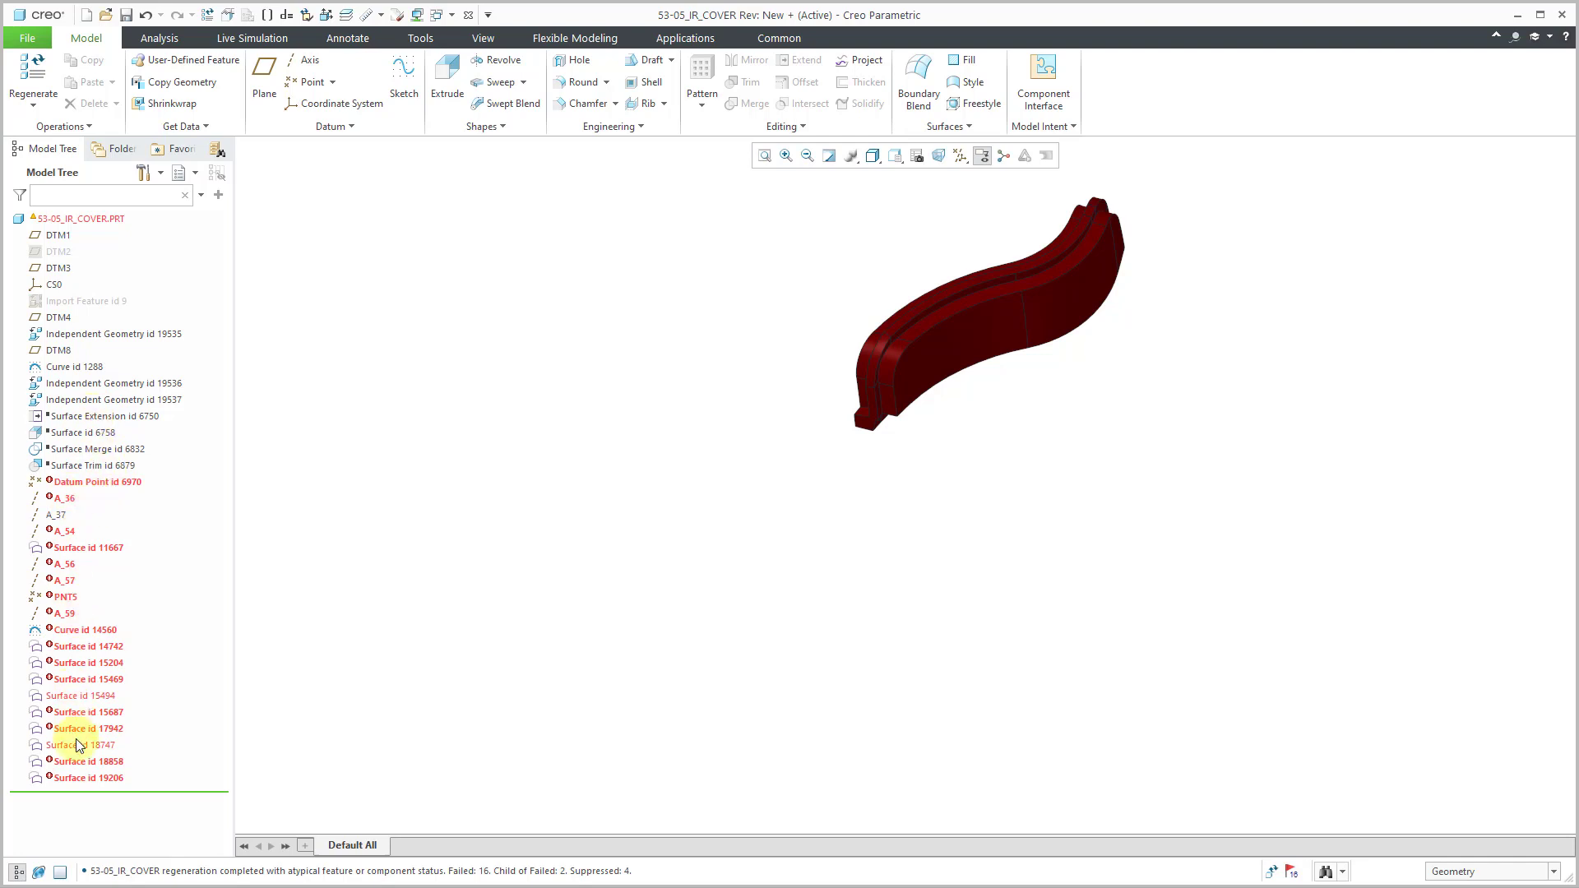
Step: Delete all features from Surface Extension id 6750 through Surface id 19206 in 53-05_IR_COVER.PRT
click(89, 778)
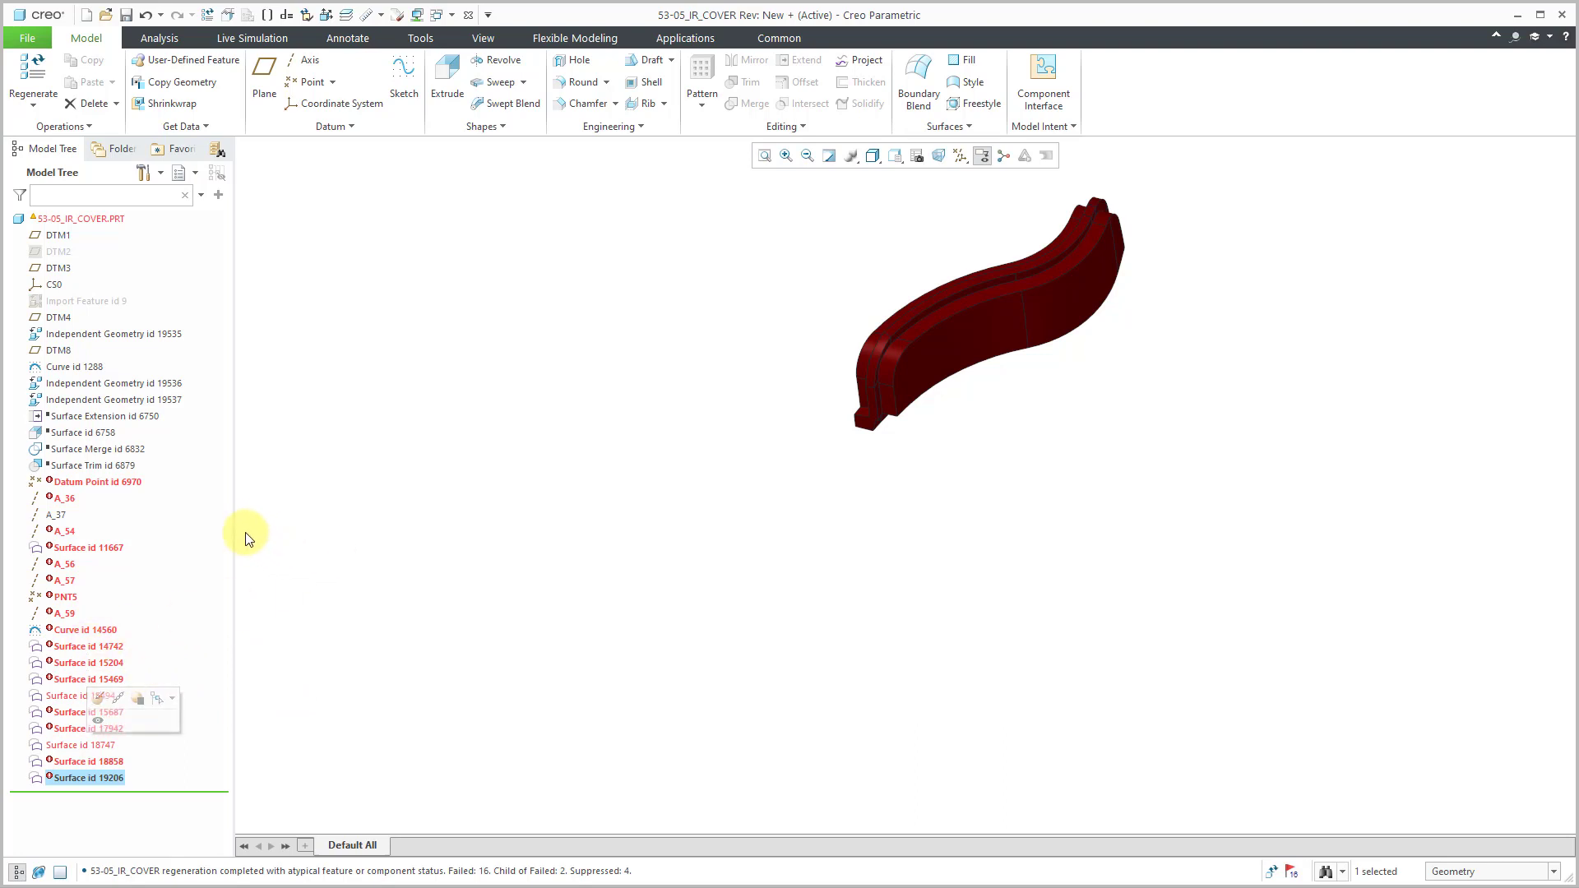
shift+click(111, 421)
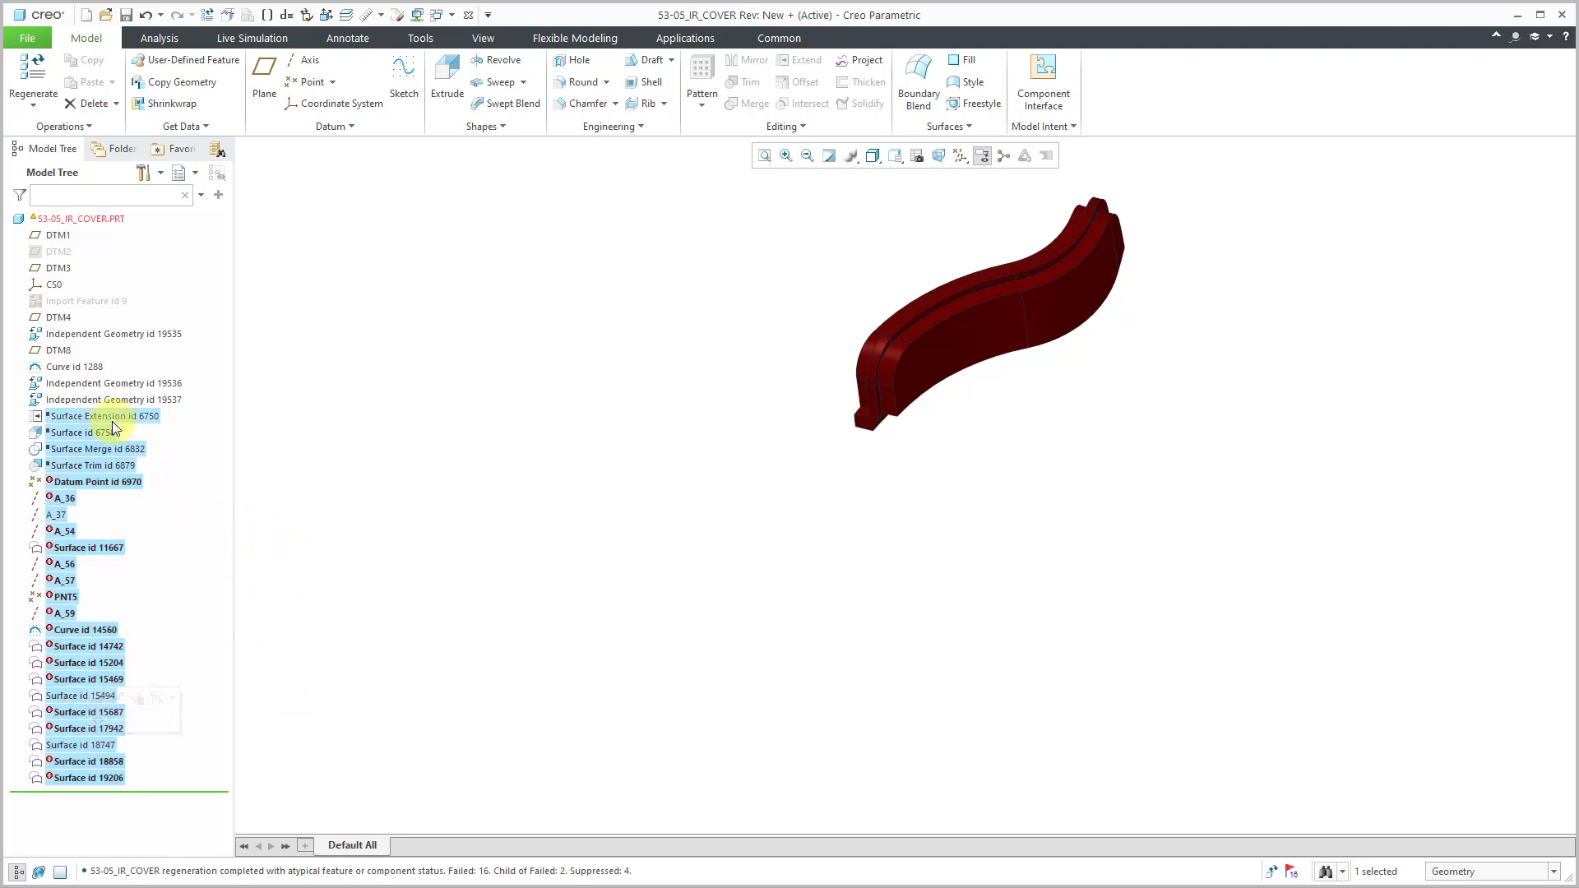
right_click(112, 418)
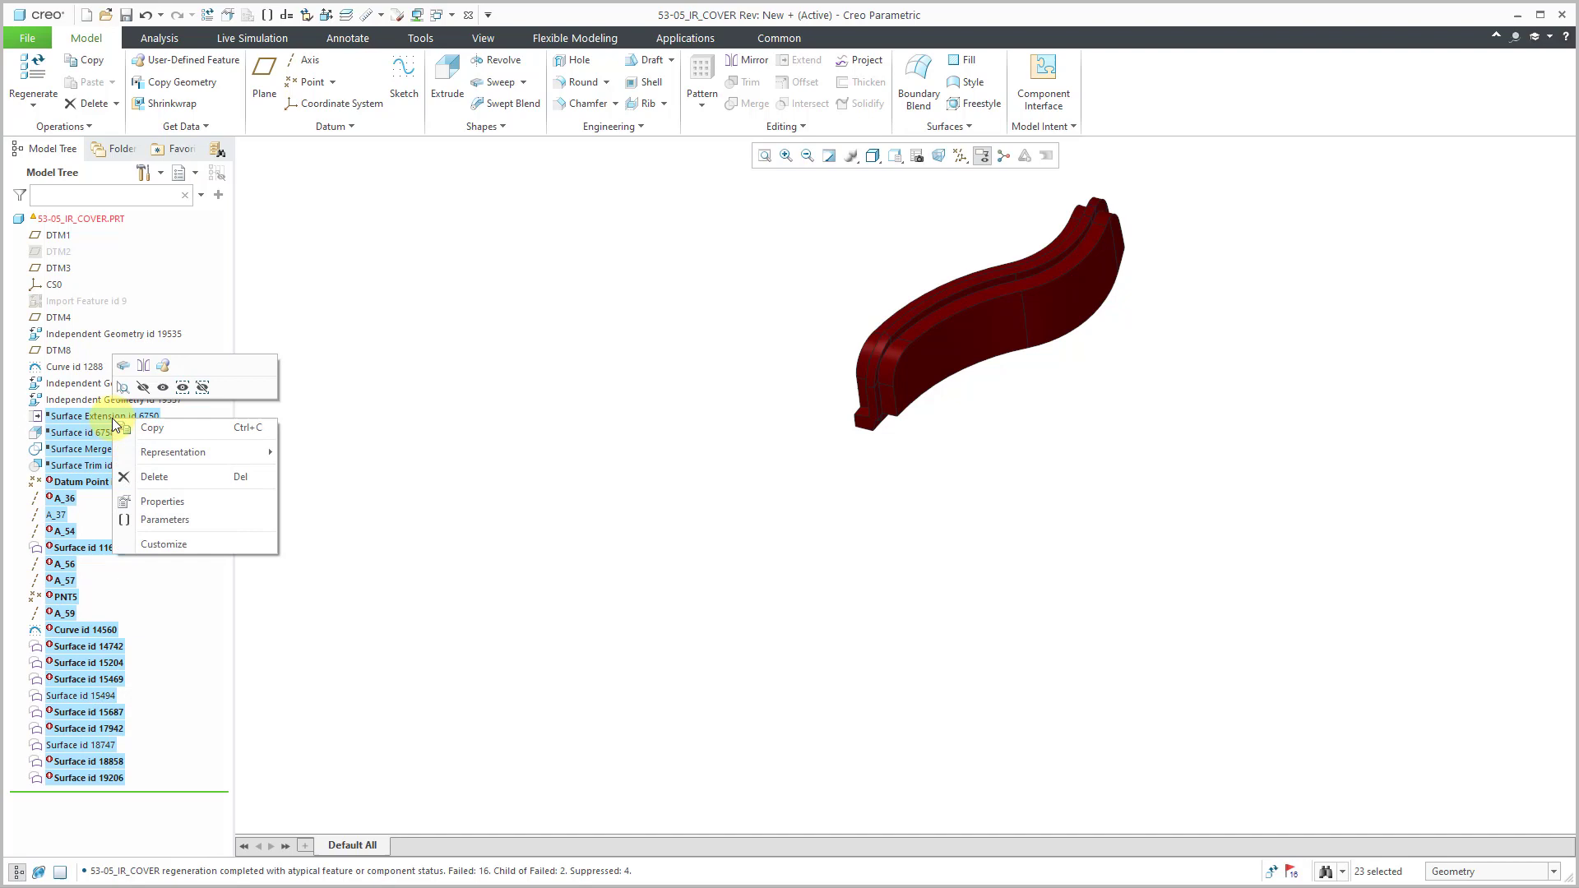
click(159, 476)
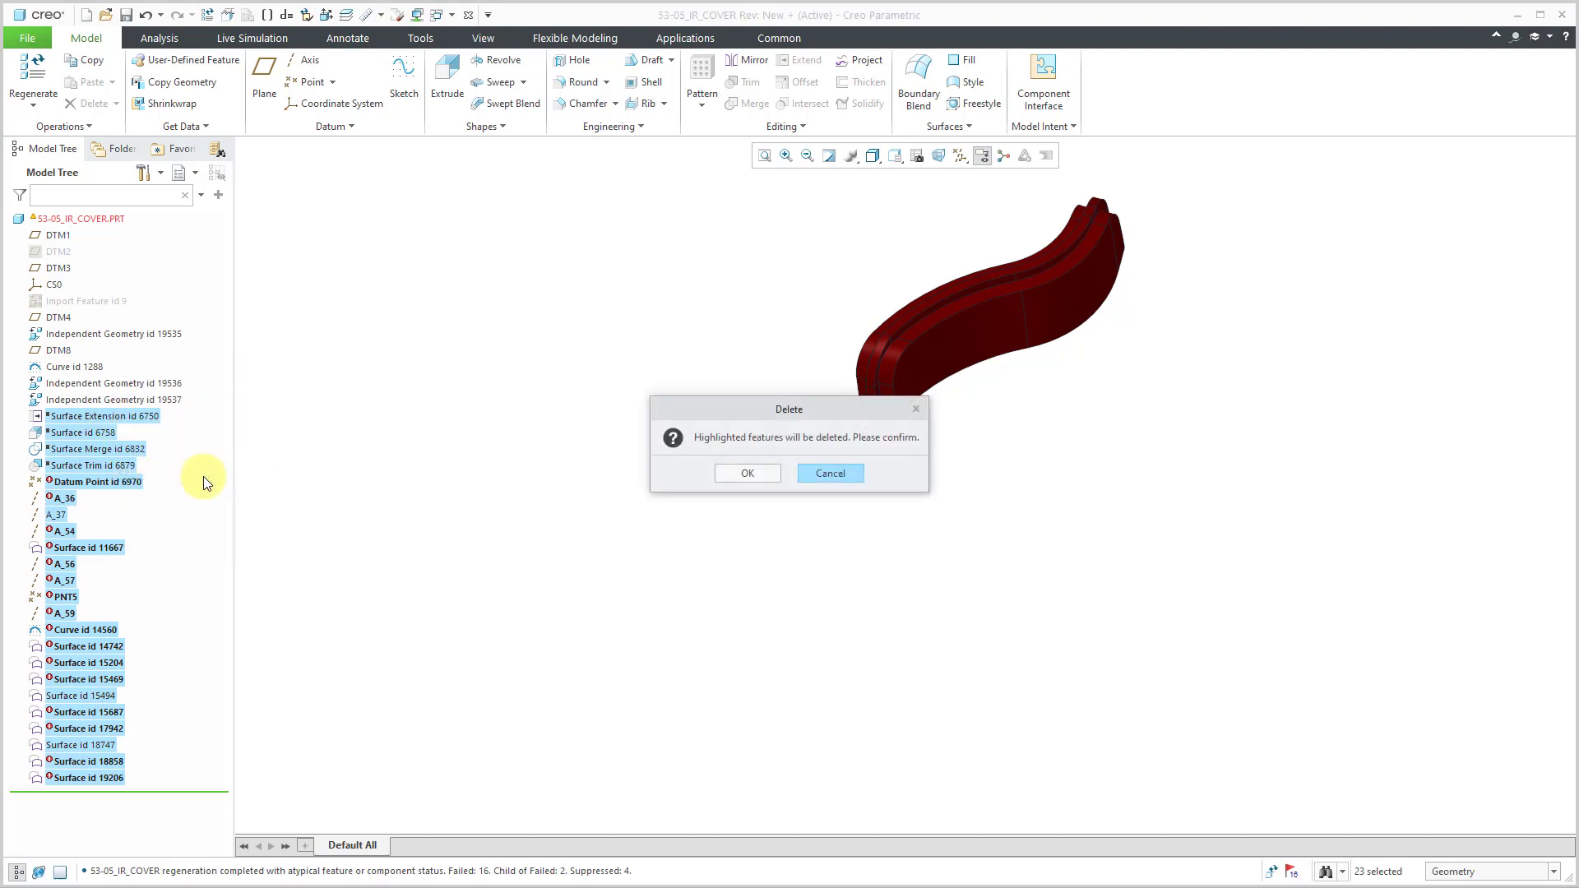
click(739, 475)
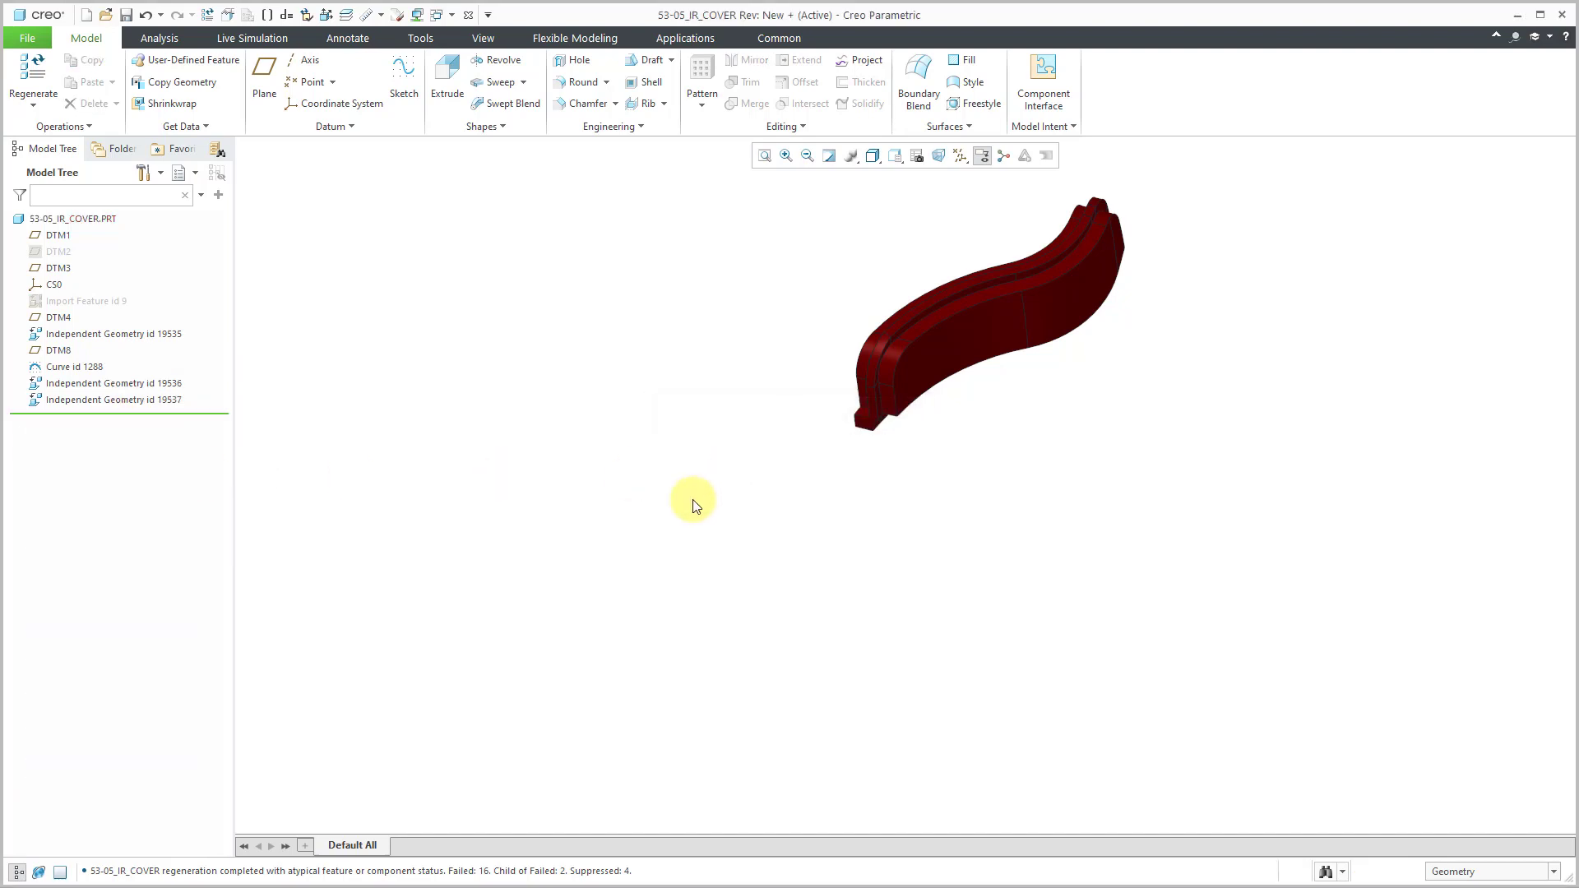
Step: Bring up the information options for 53-05_IR_COVER.PRT to check it for remaining missing references
click(101, 222)
right_click(101, 222)
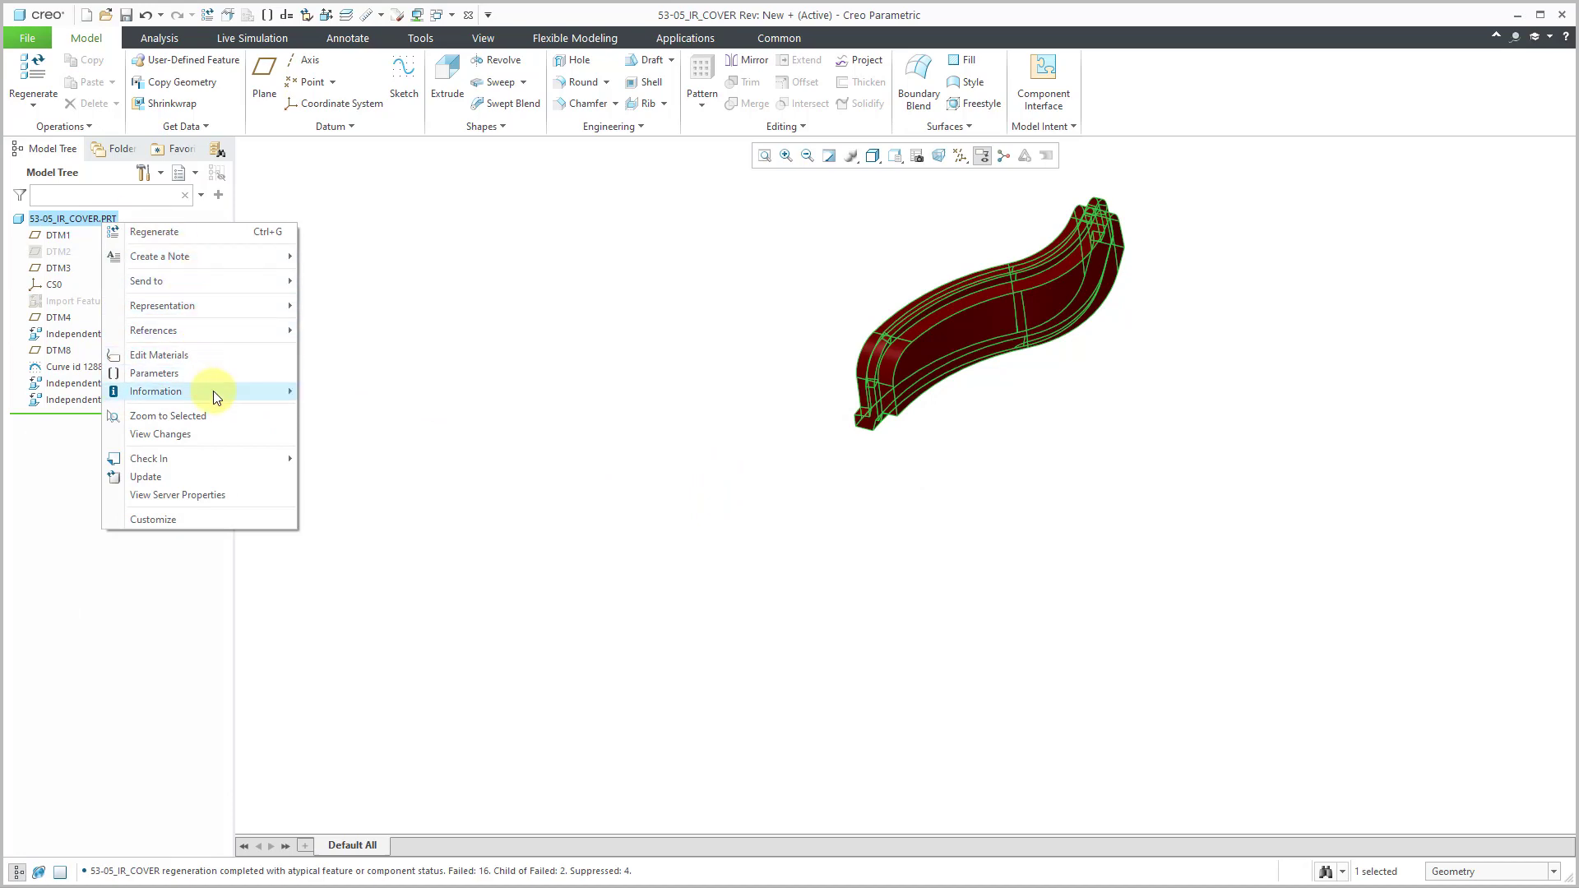
mouse_move(215, 393)
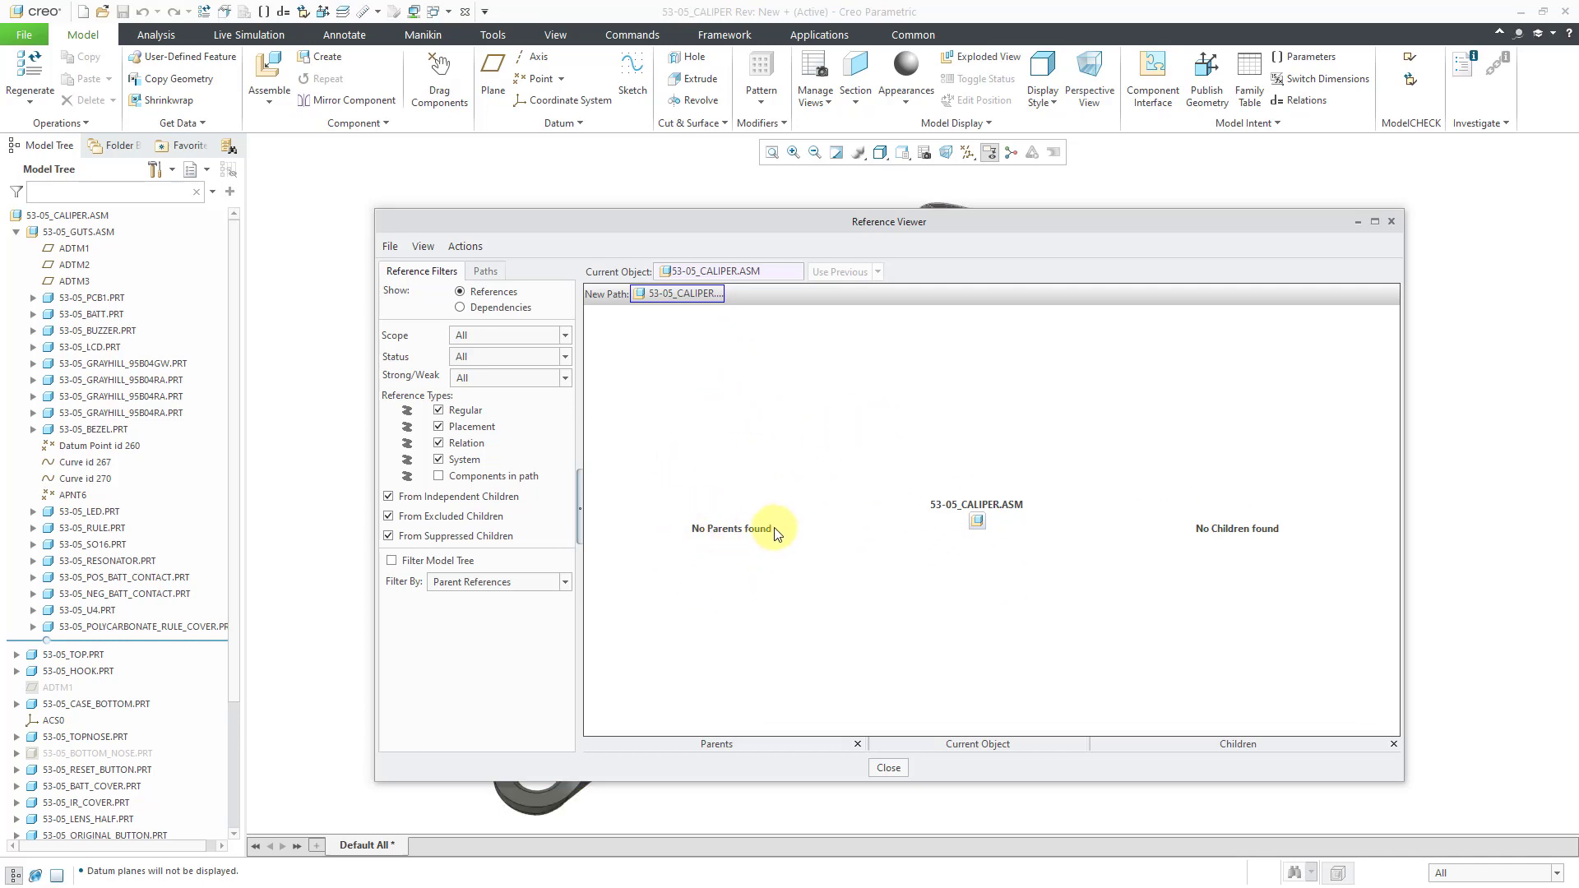
Step: Close the Reference Viewer and regenerate the 53-05_CALIPER assembly
click(888, 767)
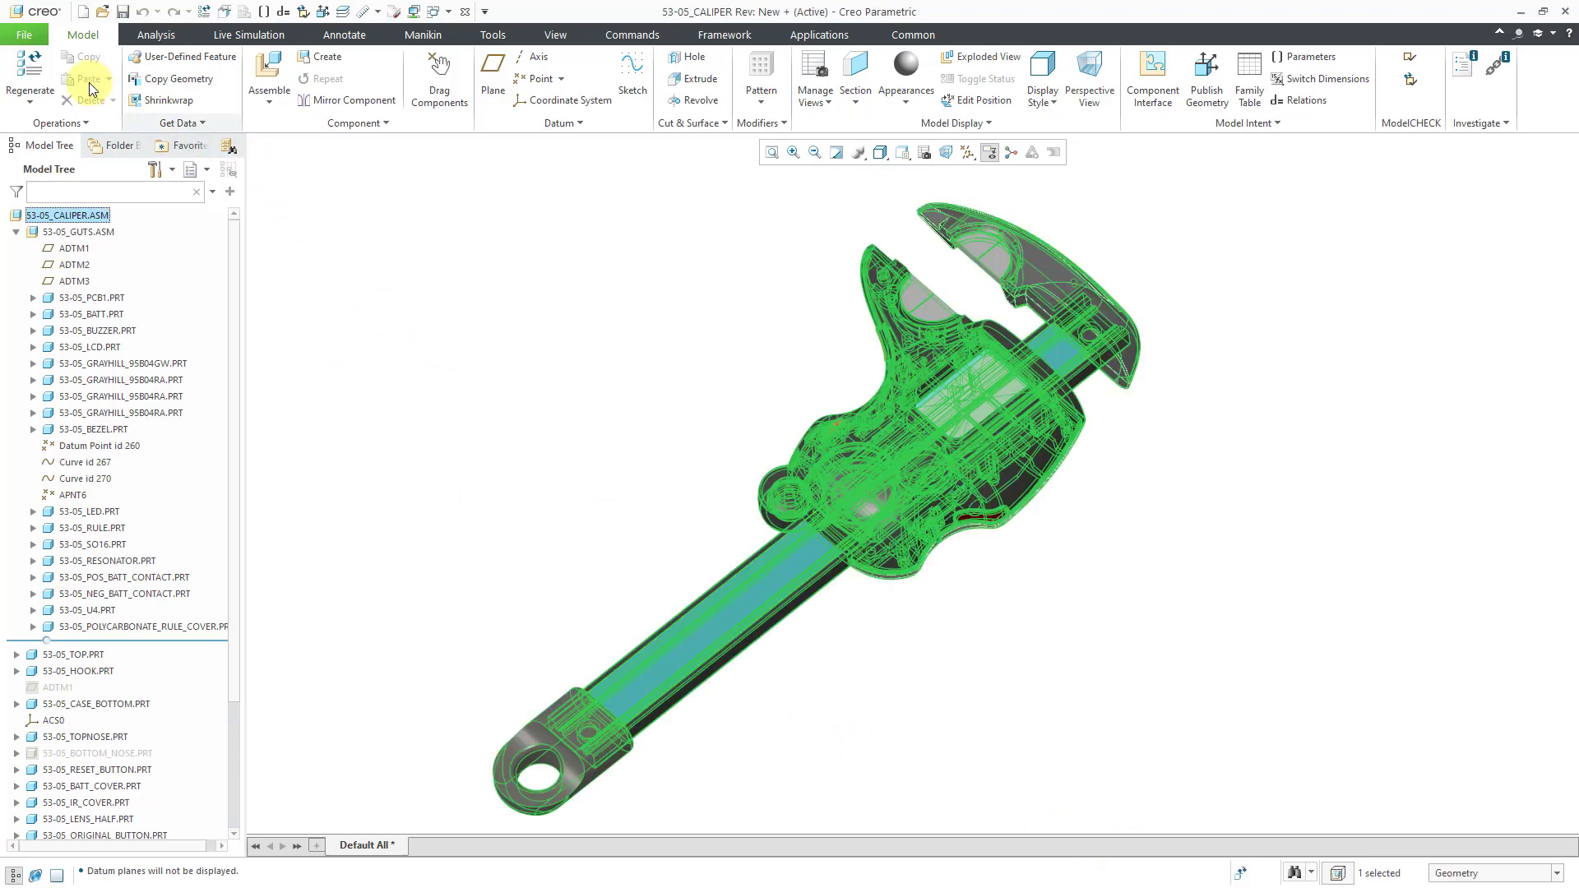
click(30, 66)
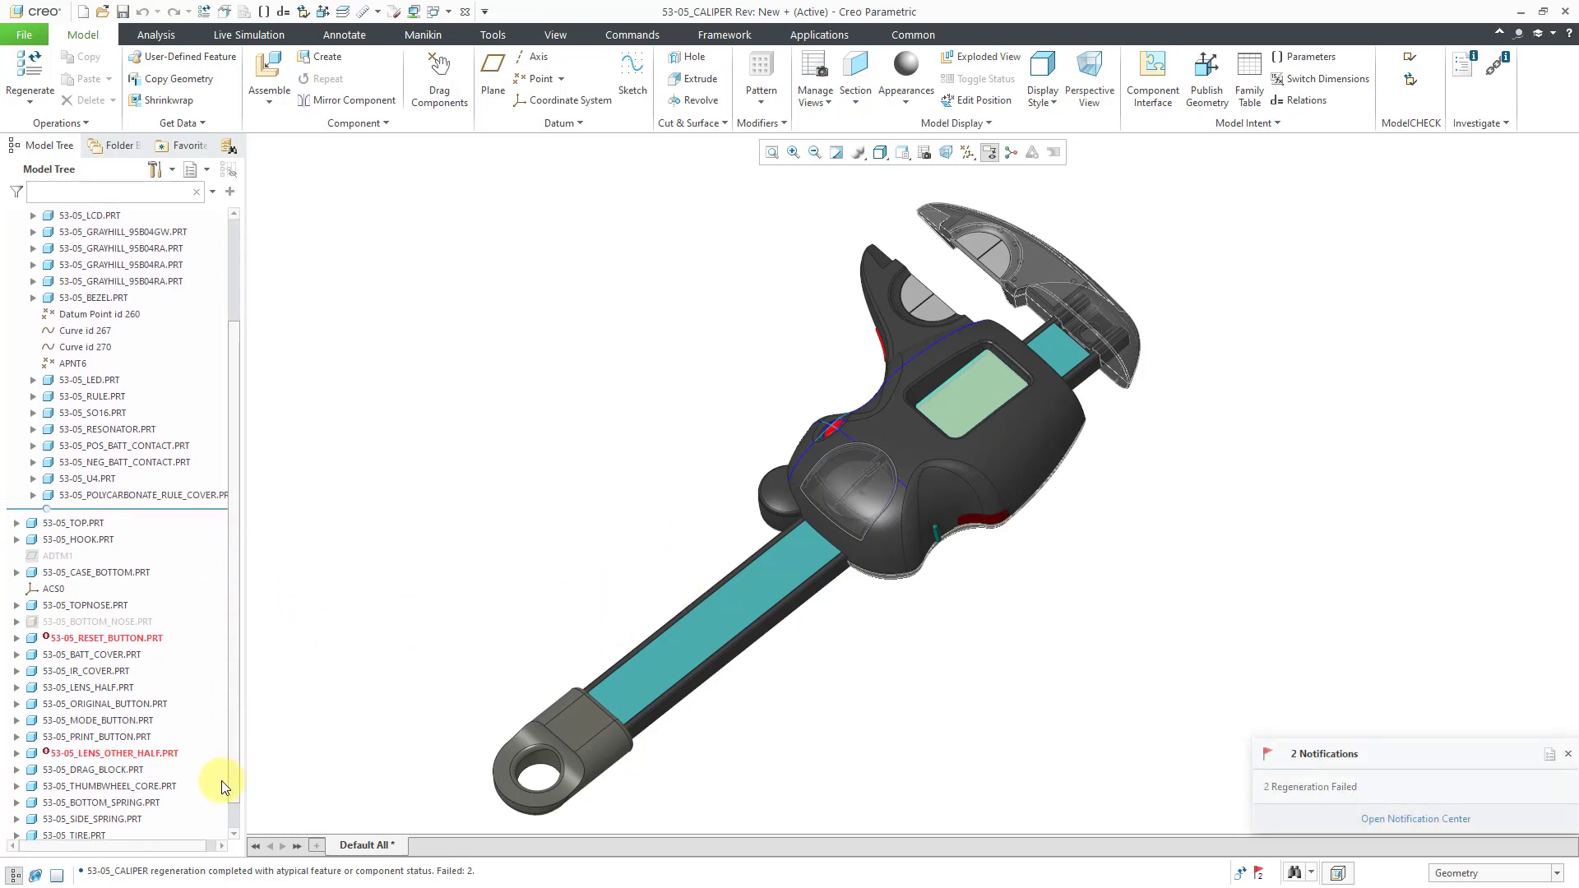
scroll(219, 782, down, 3)
Step: Redefine the placement of 53-05_RESET_BUTTON.PRT in the assembly by deleting the Coincident constraint whose part reference is missing
click(118, 606)
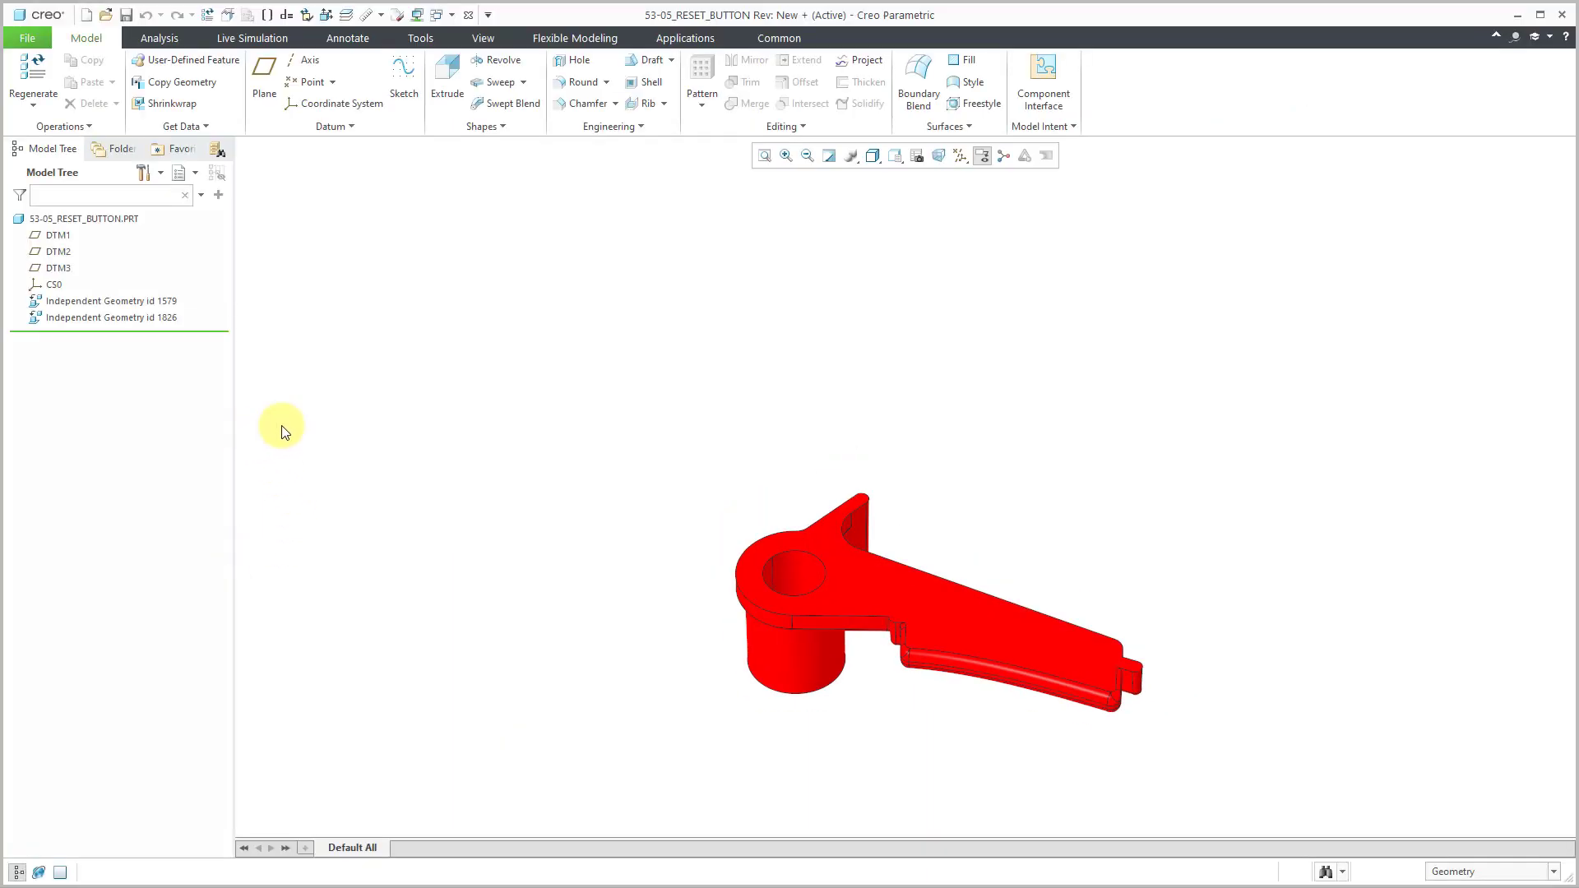
click(471, 14)
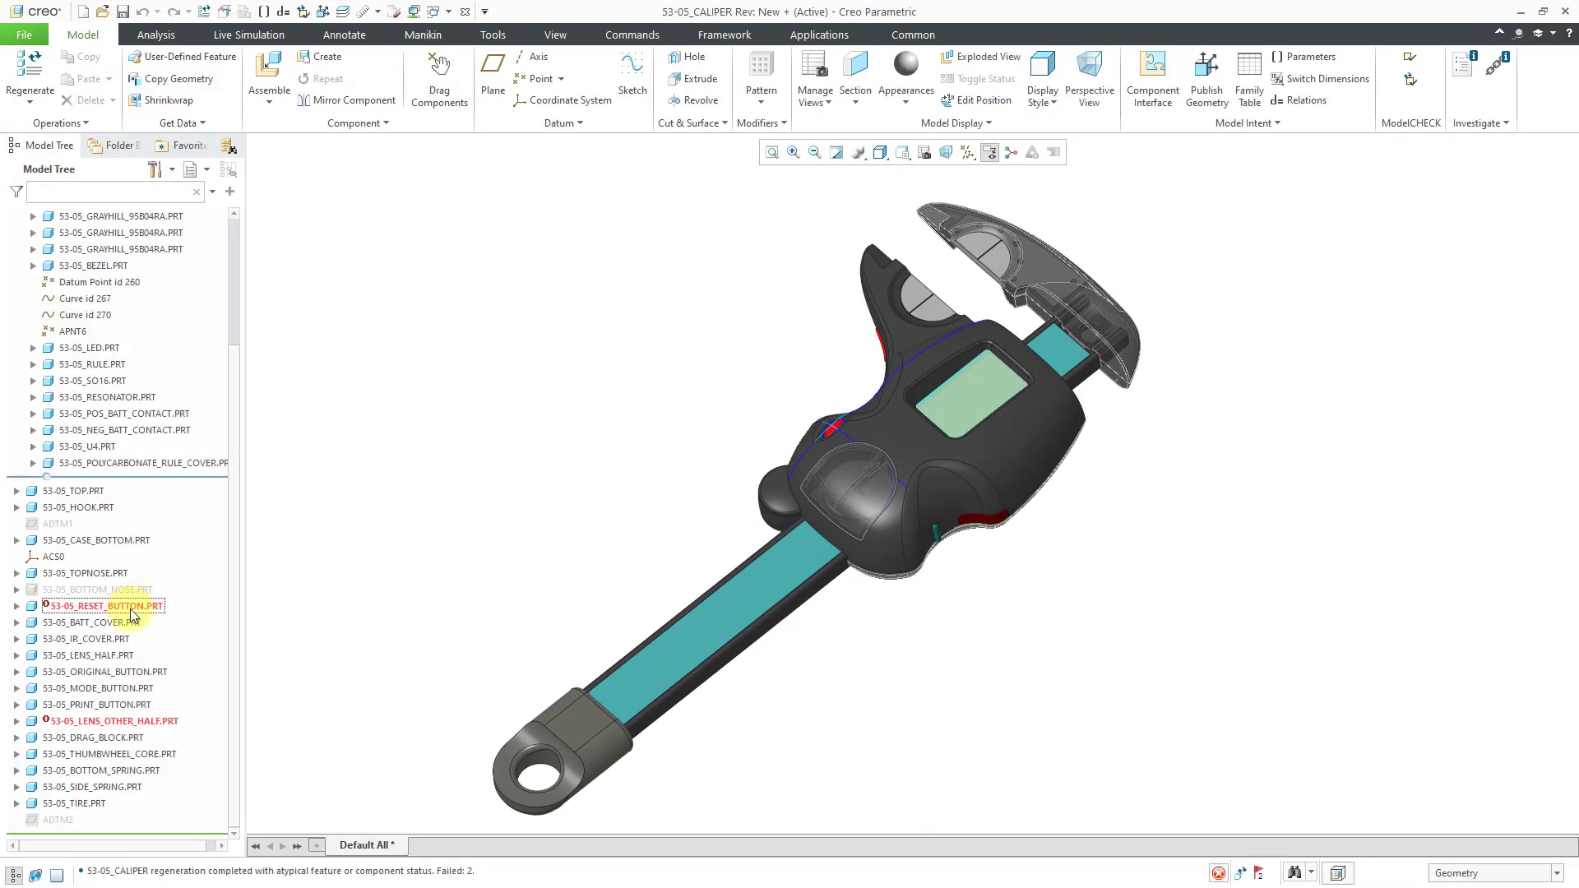
right_click(130, 607)
click(176, 640)
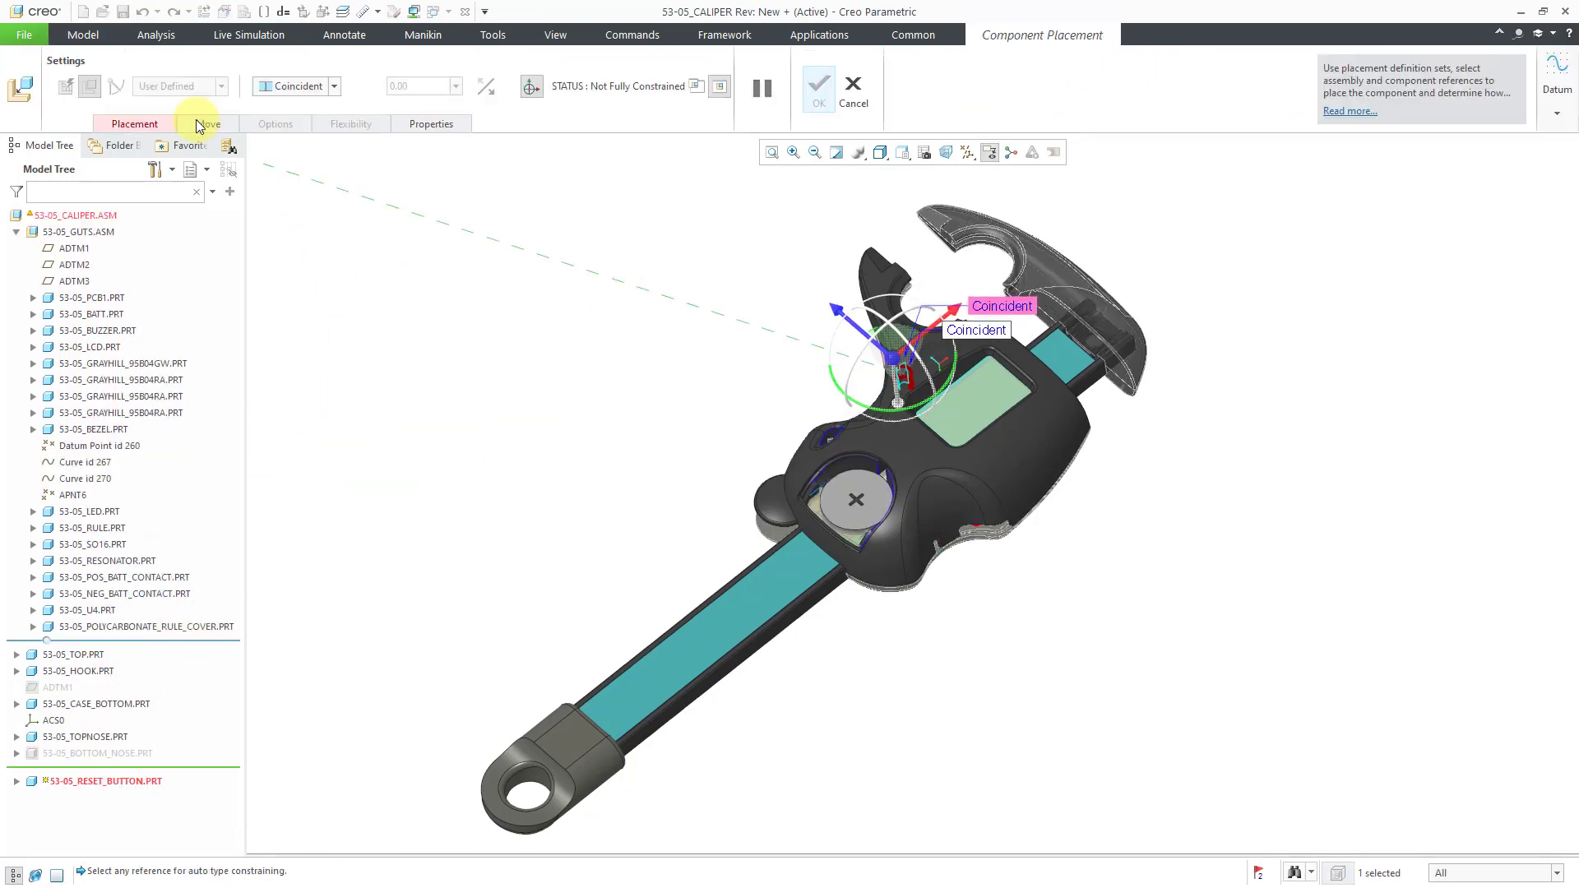
click(140, 124)
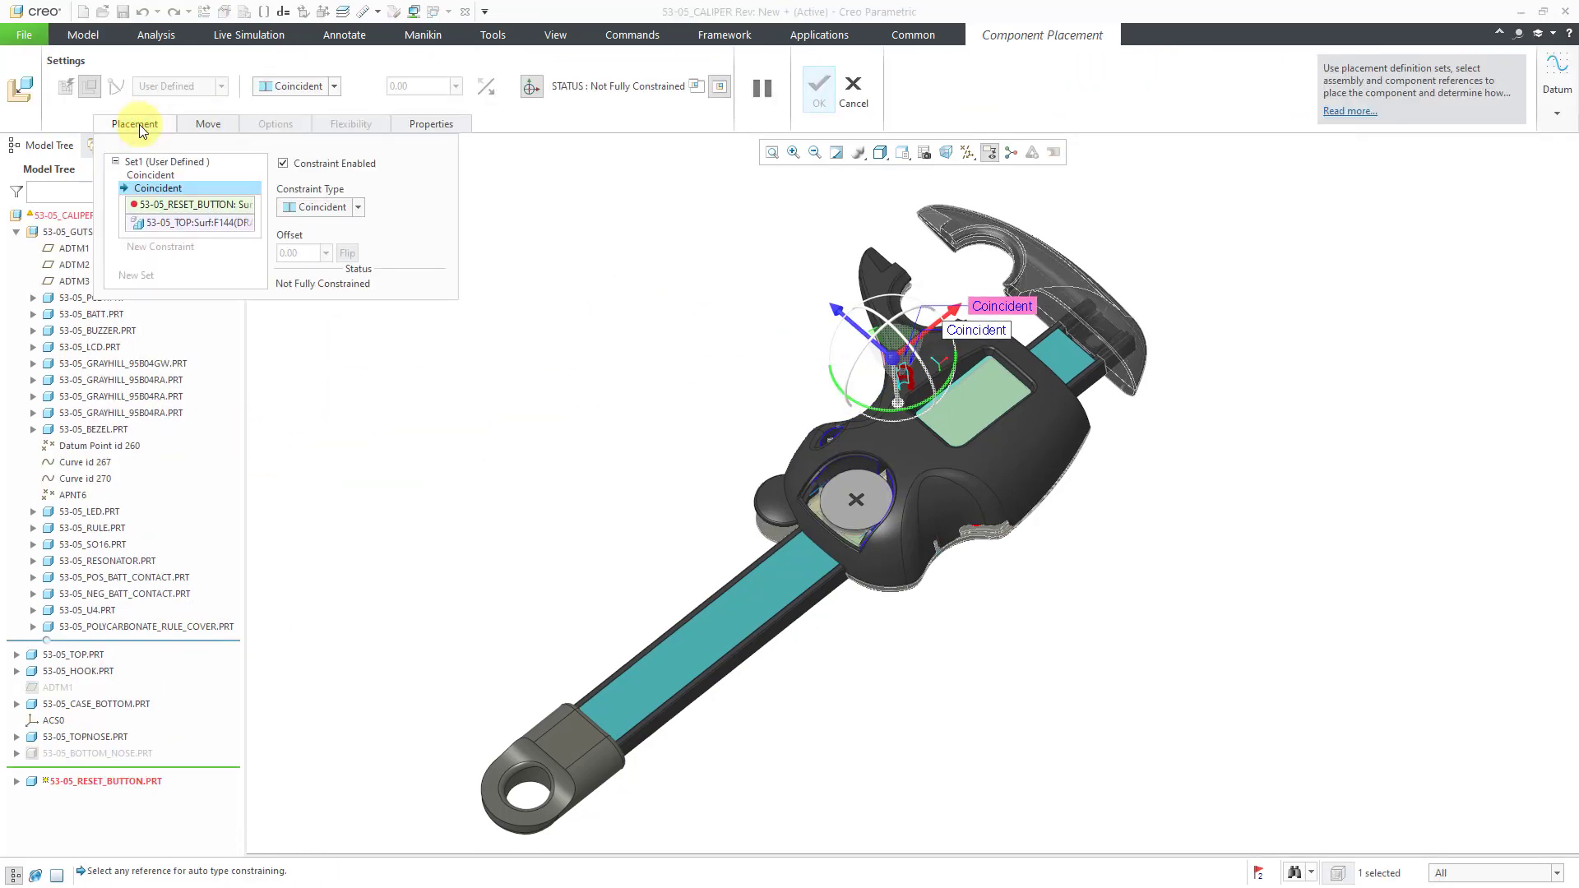
right_click(168, 189)
click(208, 198)
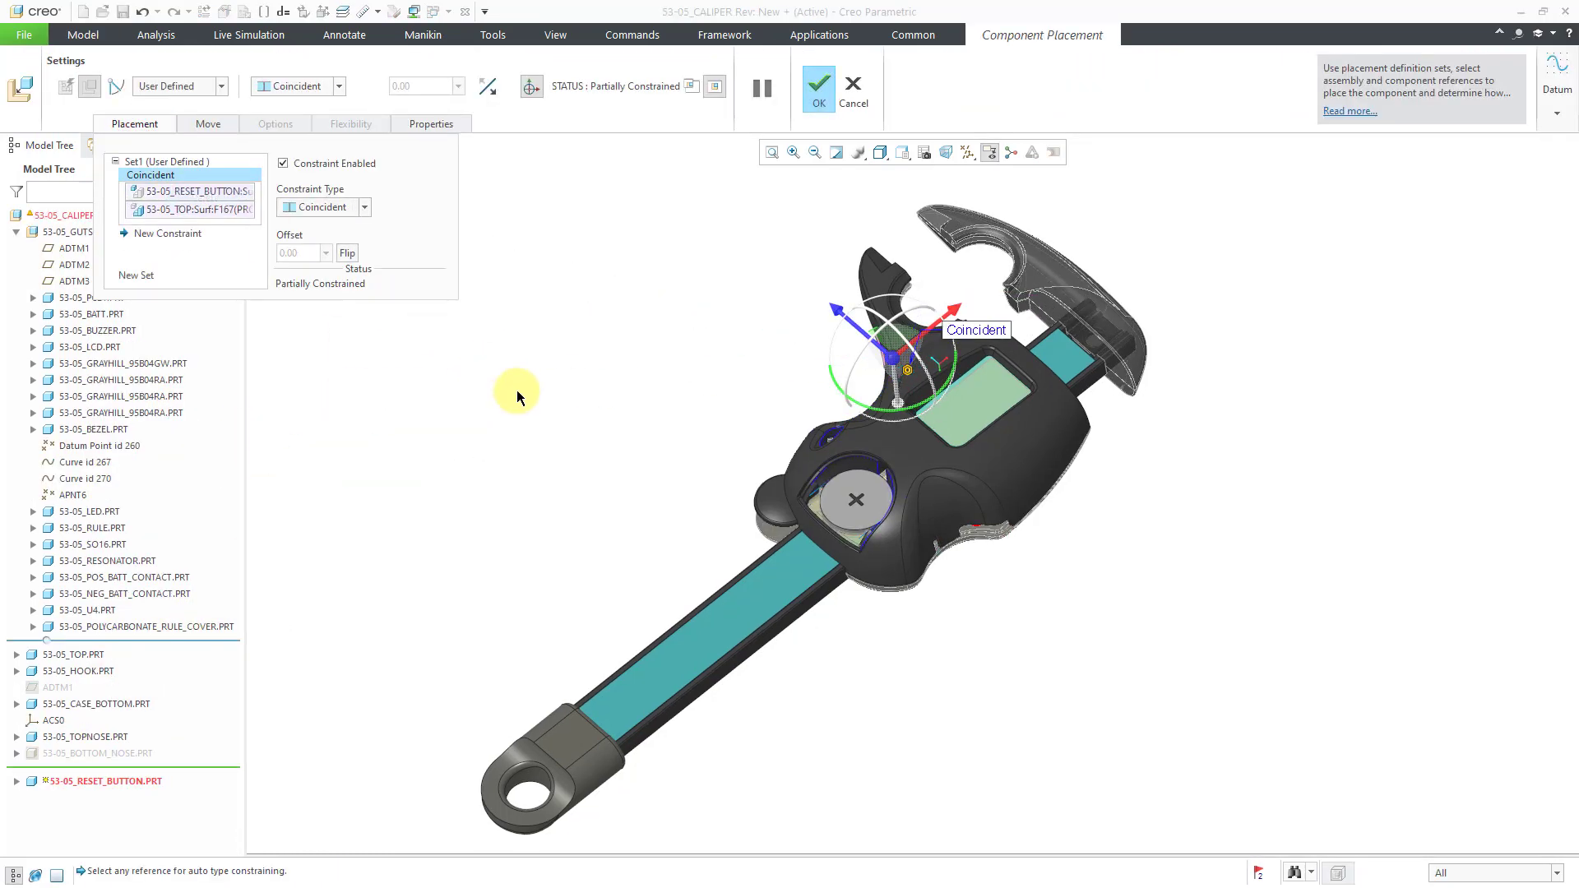
click(819, 89)
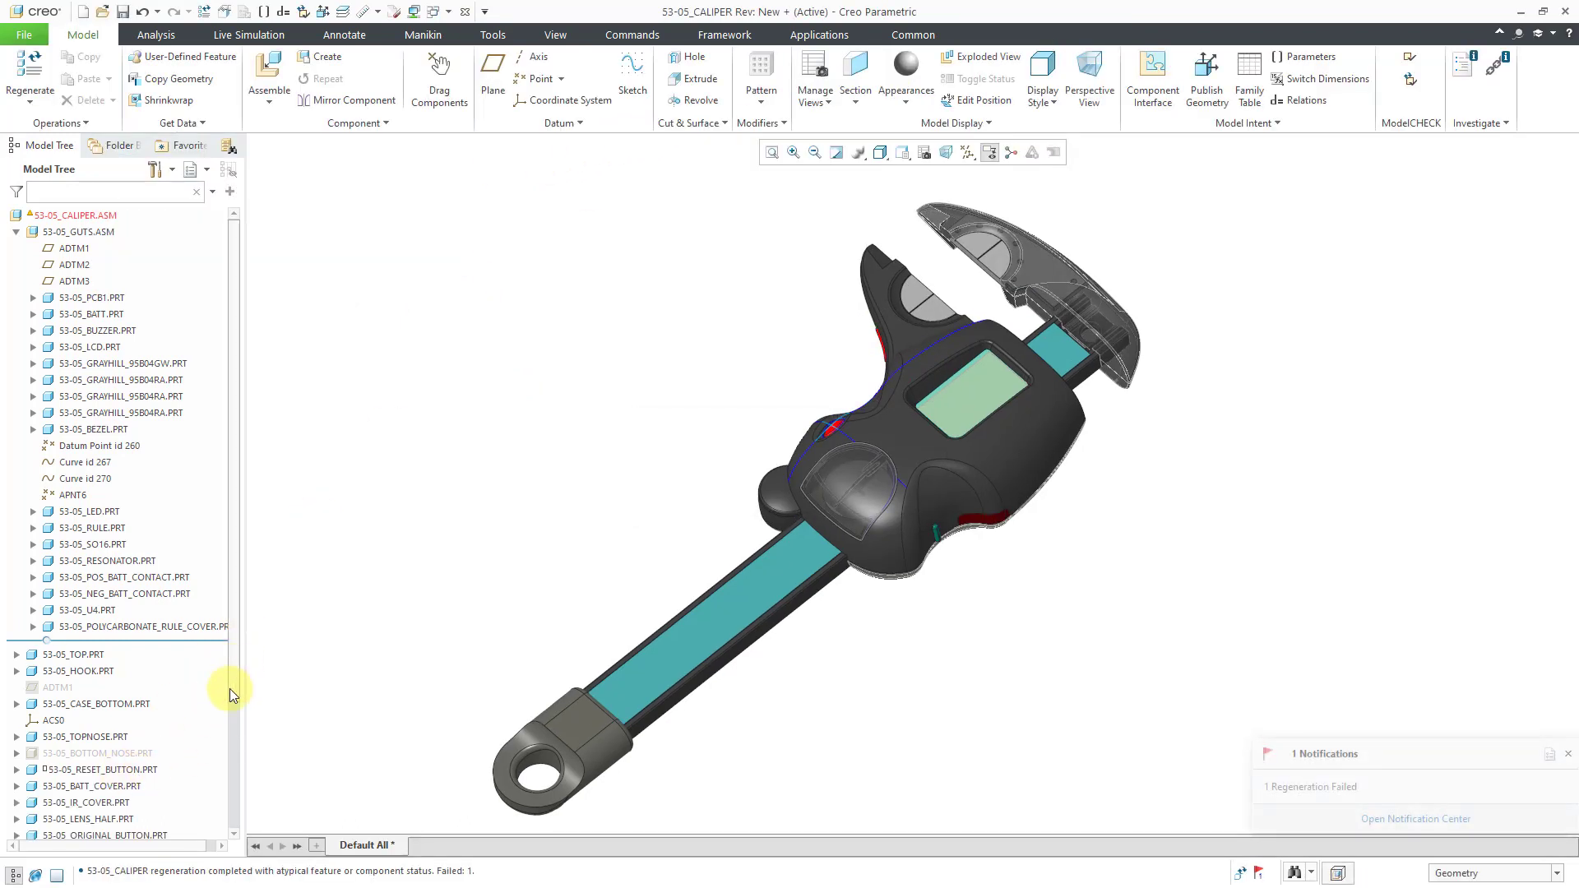
Step: Redefine the placement of 53-05_LENS_OTHER_HALF.PRT by deleting the Coincident and Parallel constraints whose part references are missing
scroll(229, 707, down, 3)
click(125, 721)
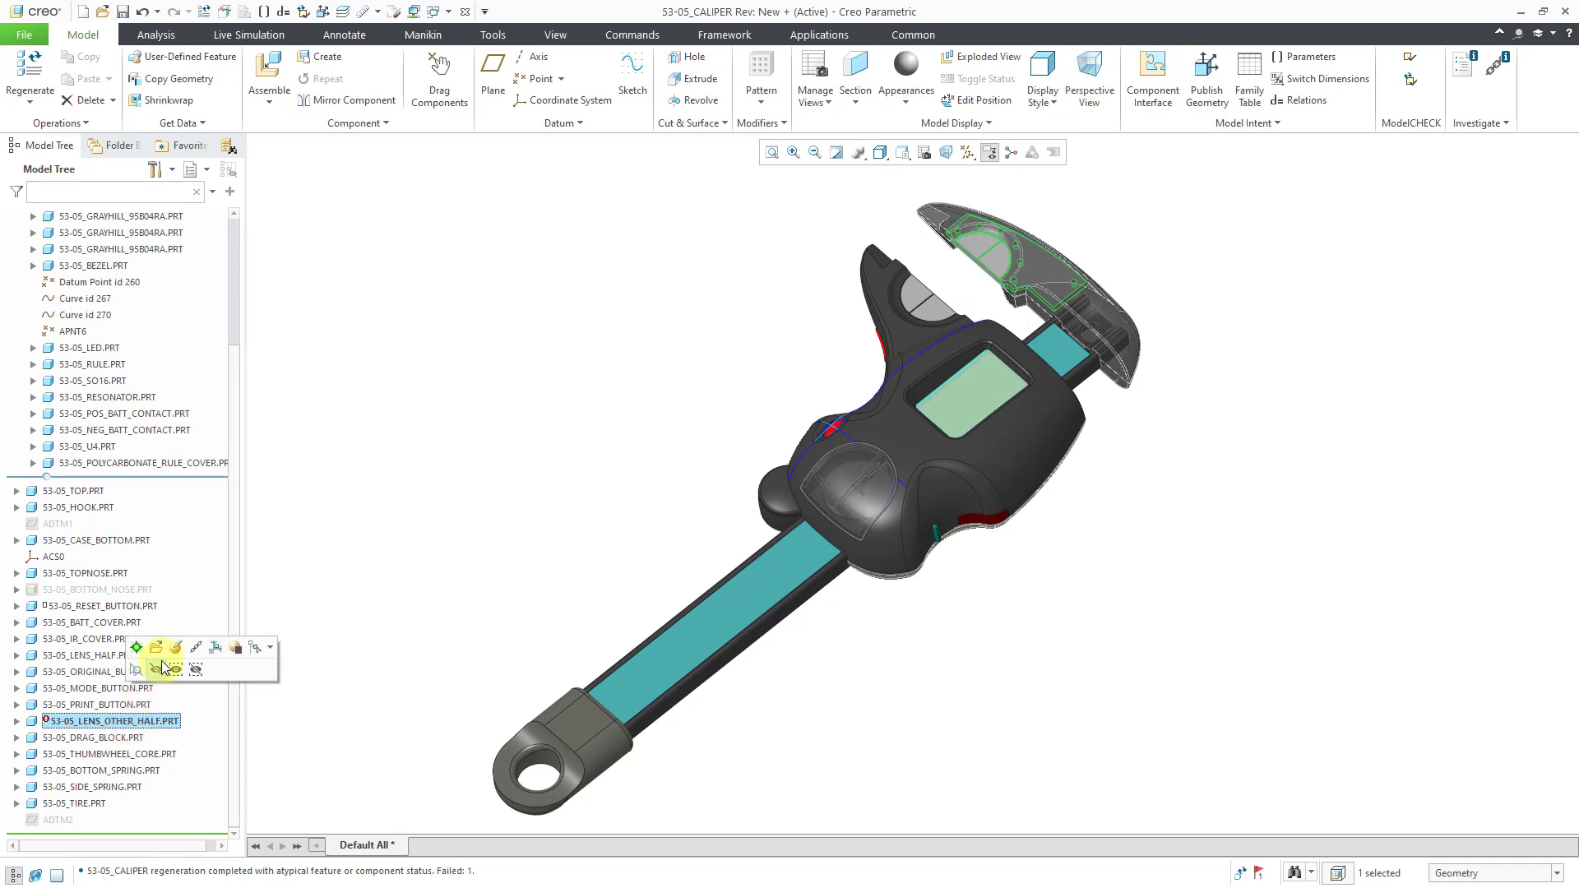
click(136, 647)
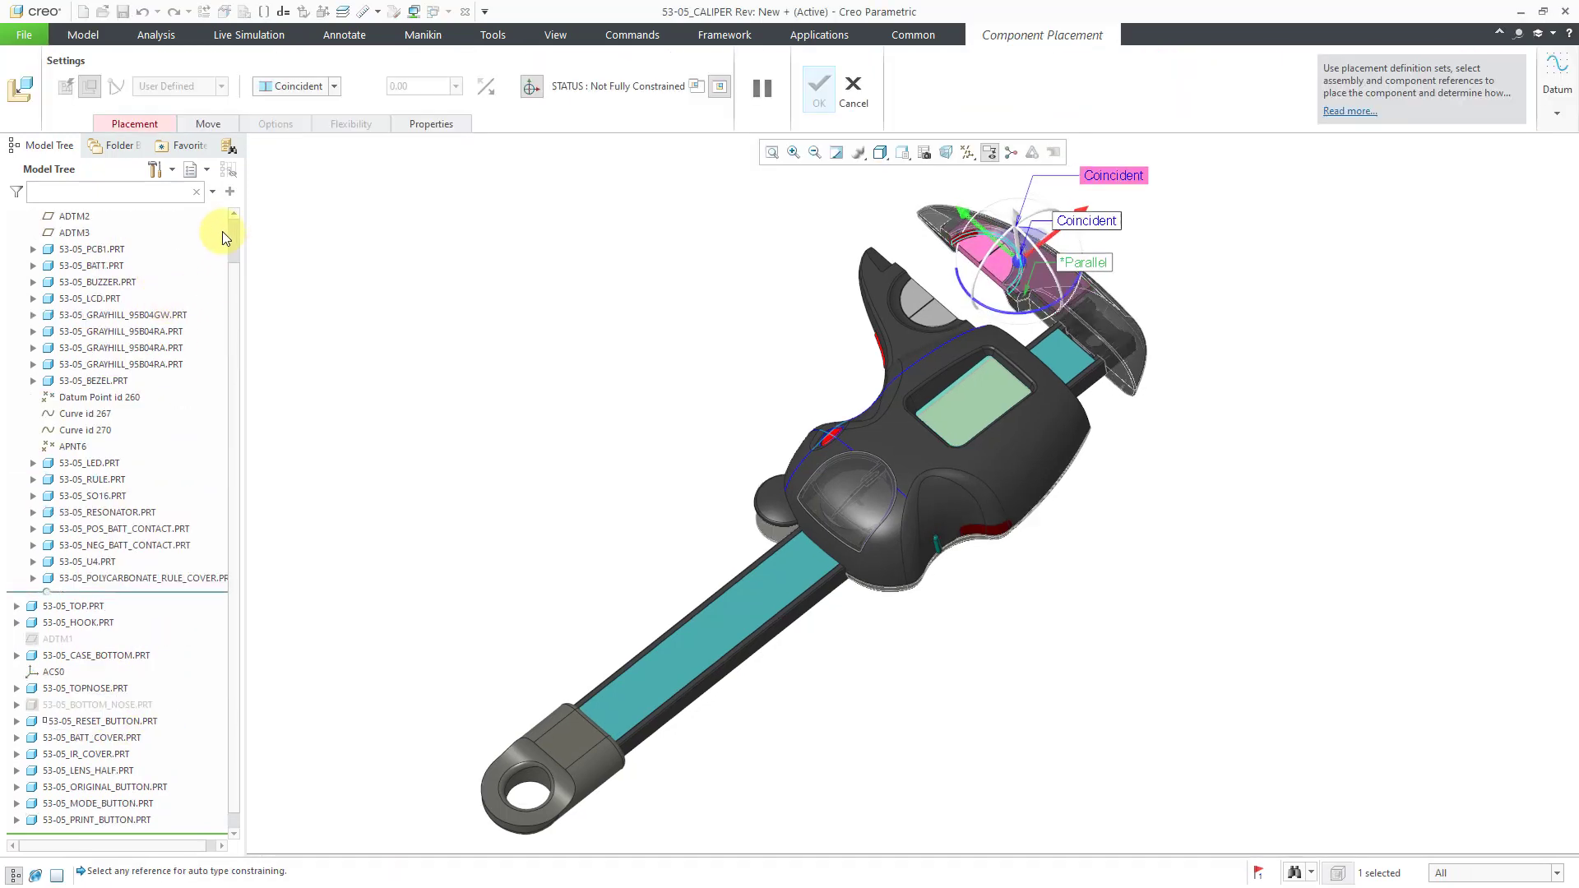
click(134, 124)
click(161, 188)
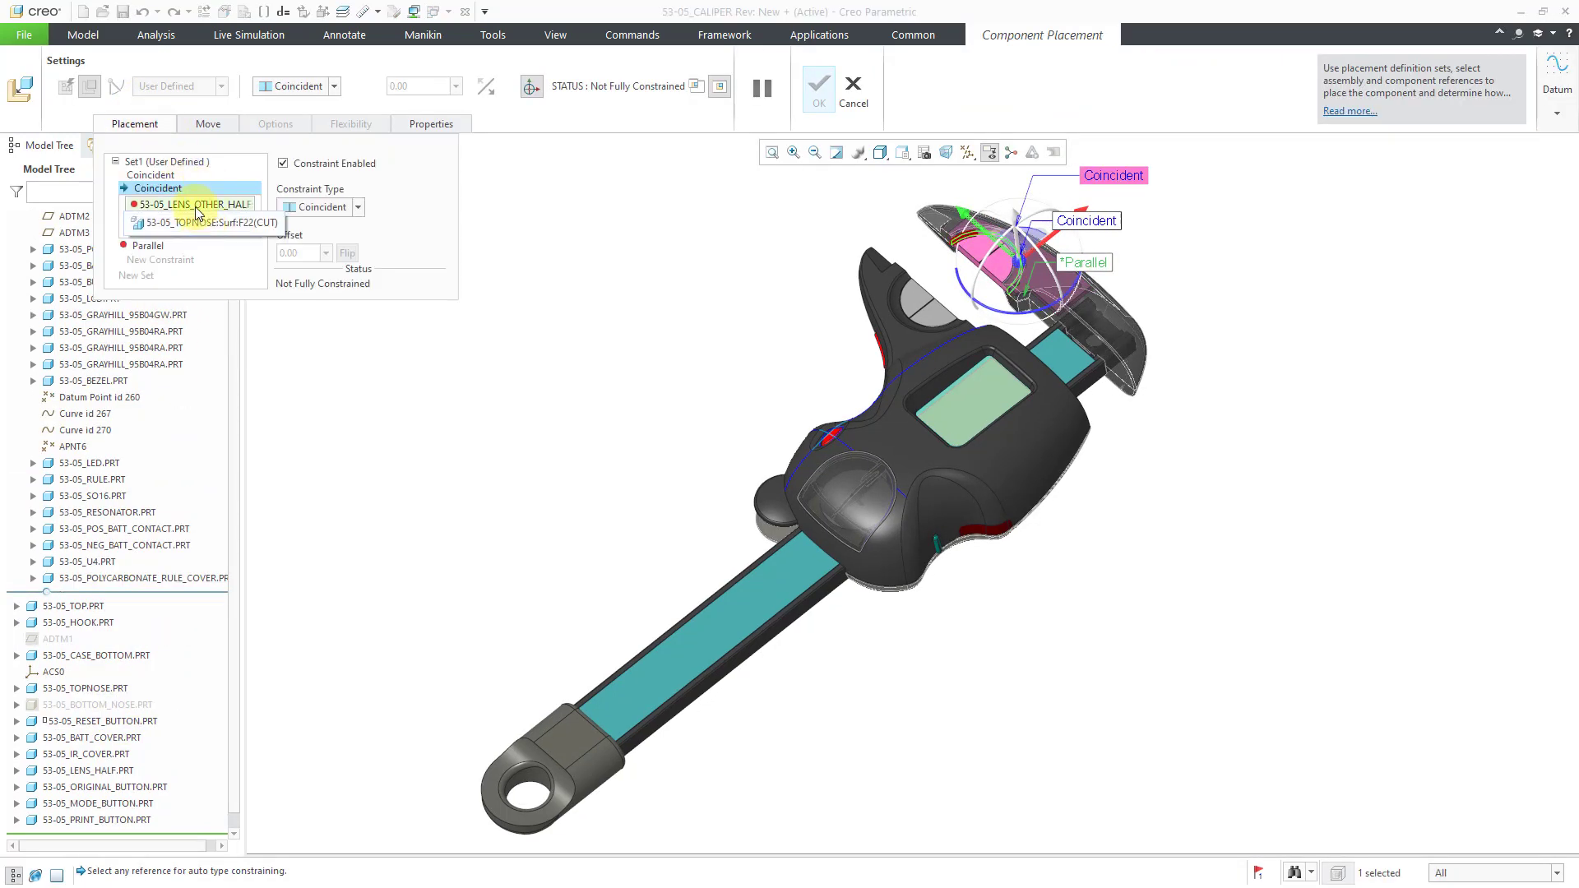
right_click(163, 190)
click(198, 199)
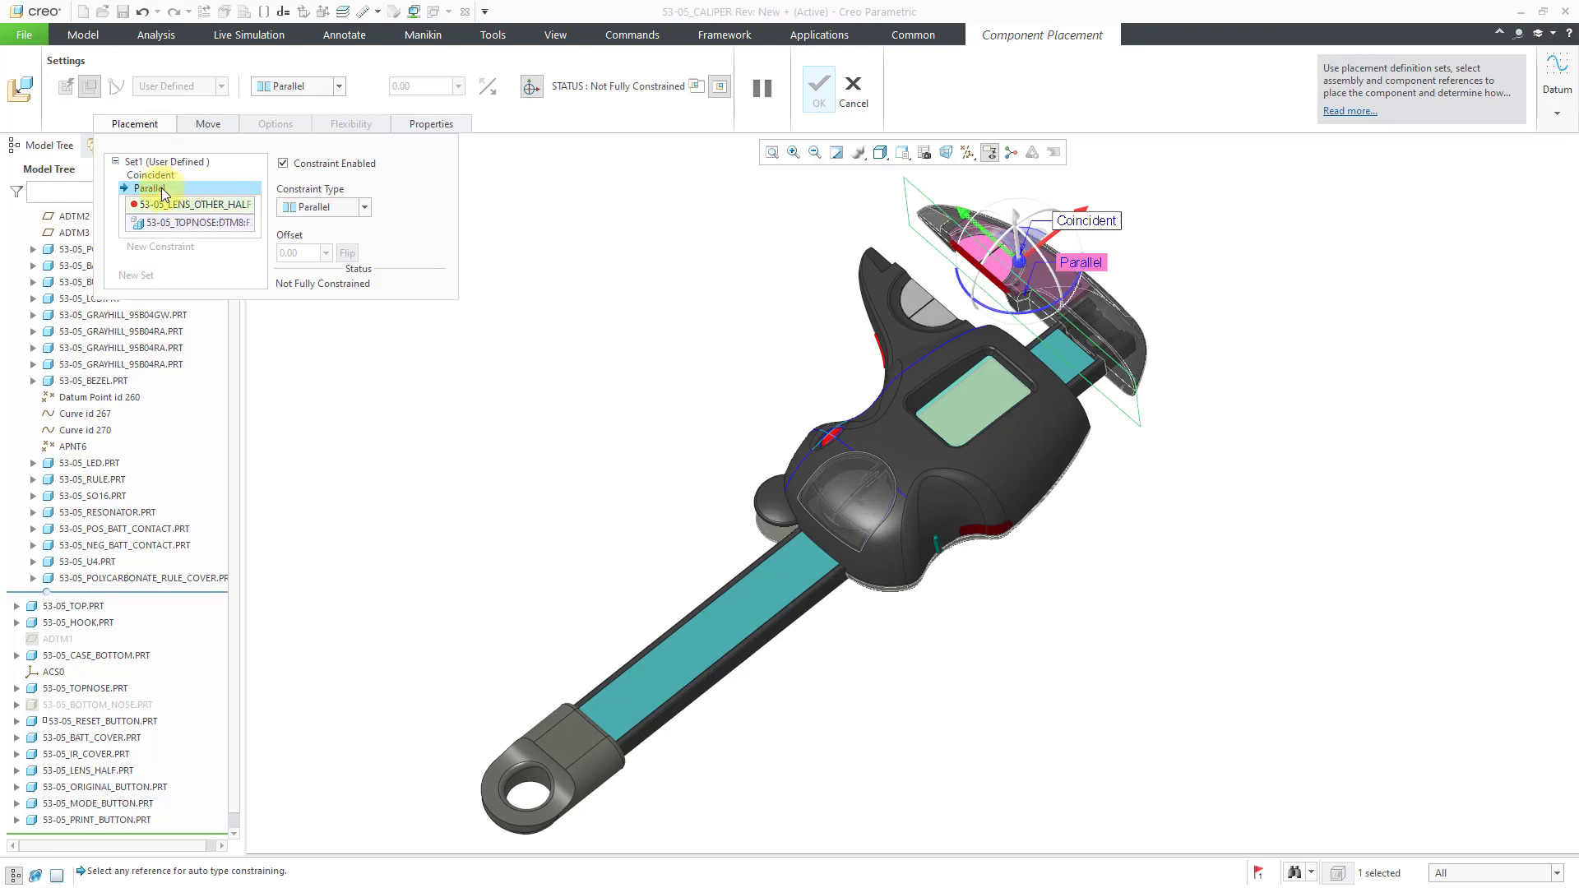
right_click(164, 190)
click(201, 198)
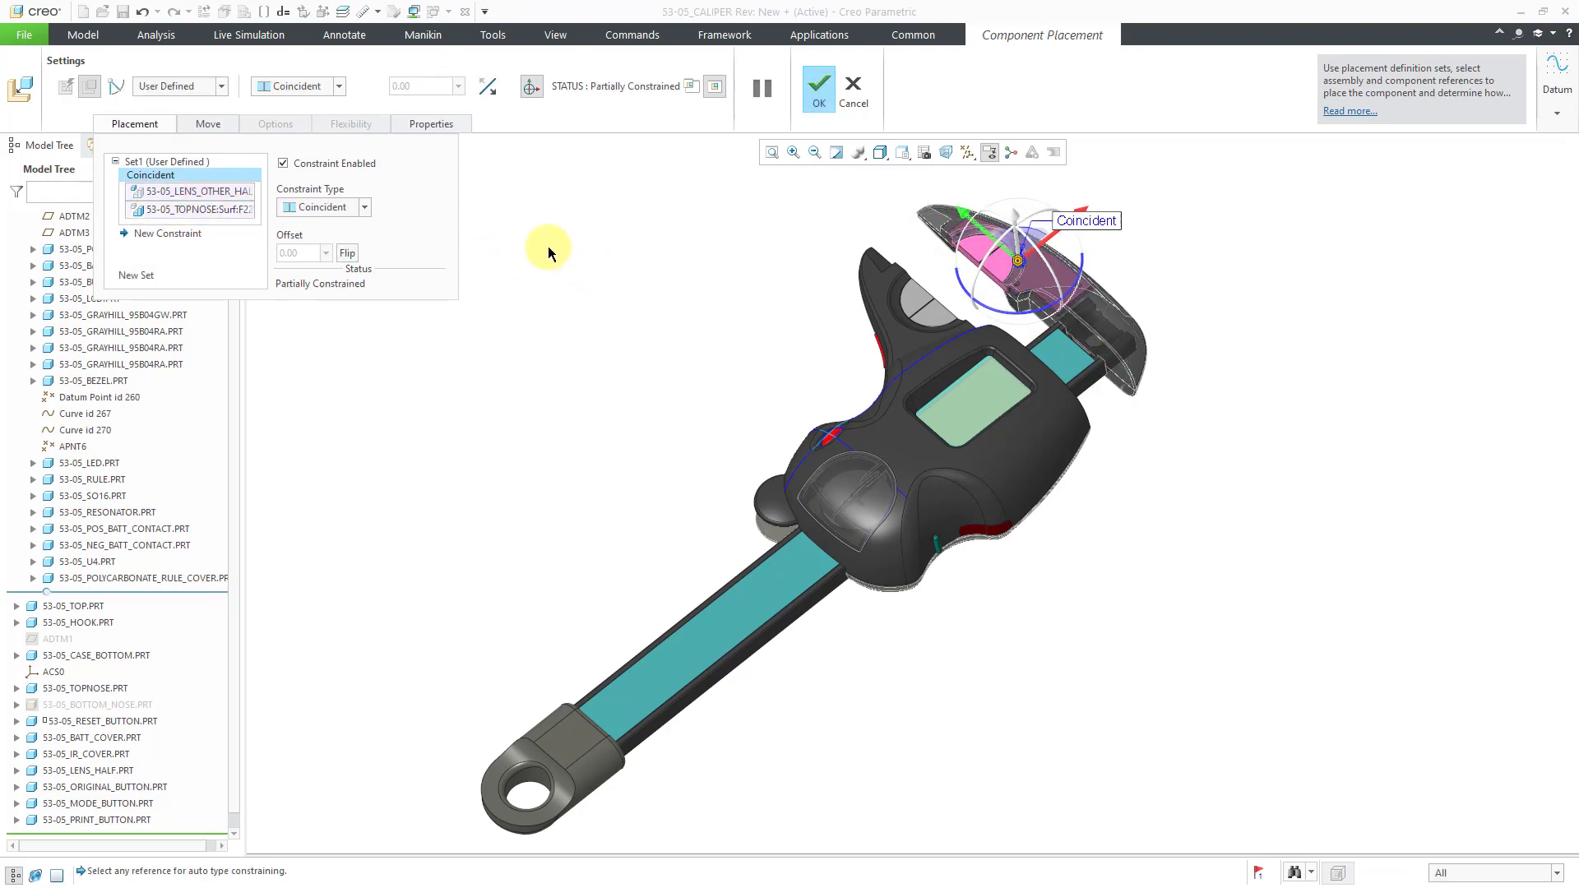
click(818, 87)
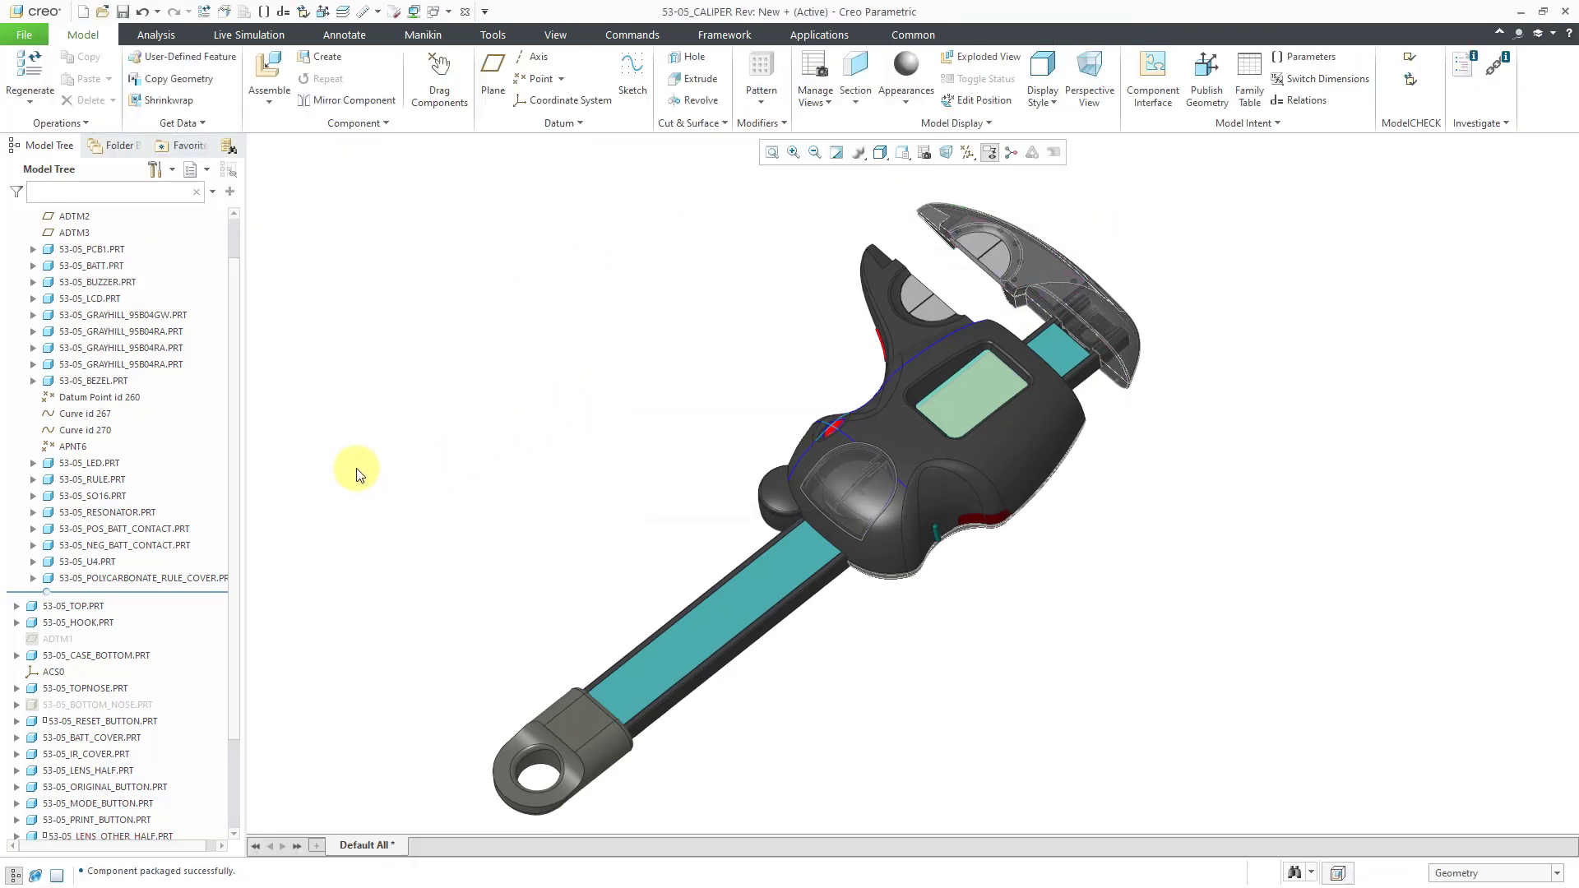
Step: Save the 53-05_CALIPER assembly and display the active Windchill workspace
scroll(232, 490, up, 2)
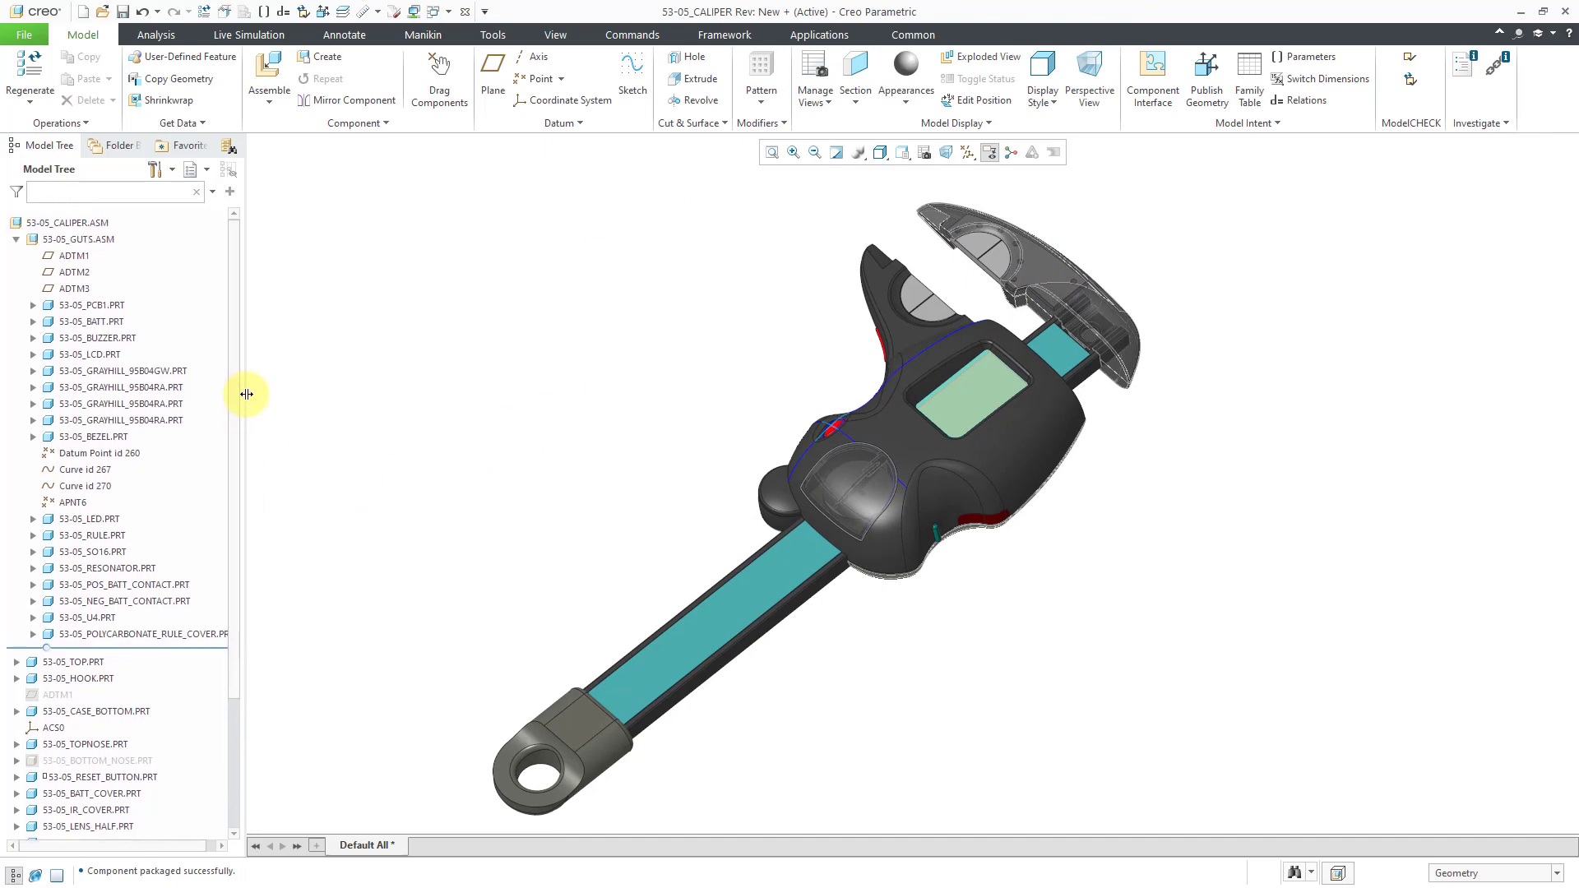
click(123, 11)
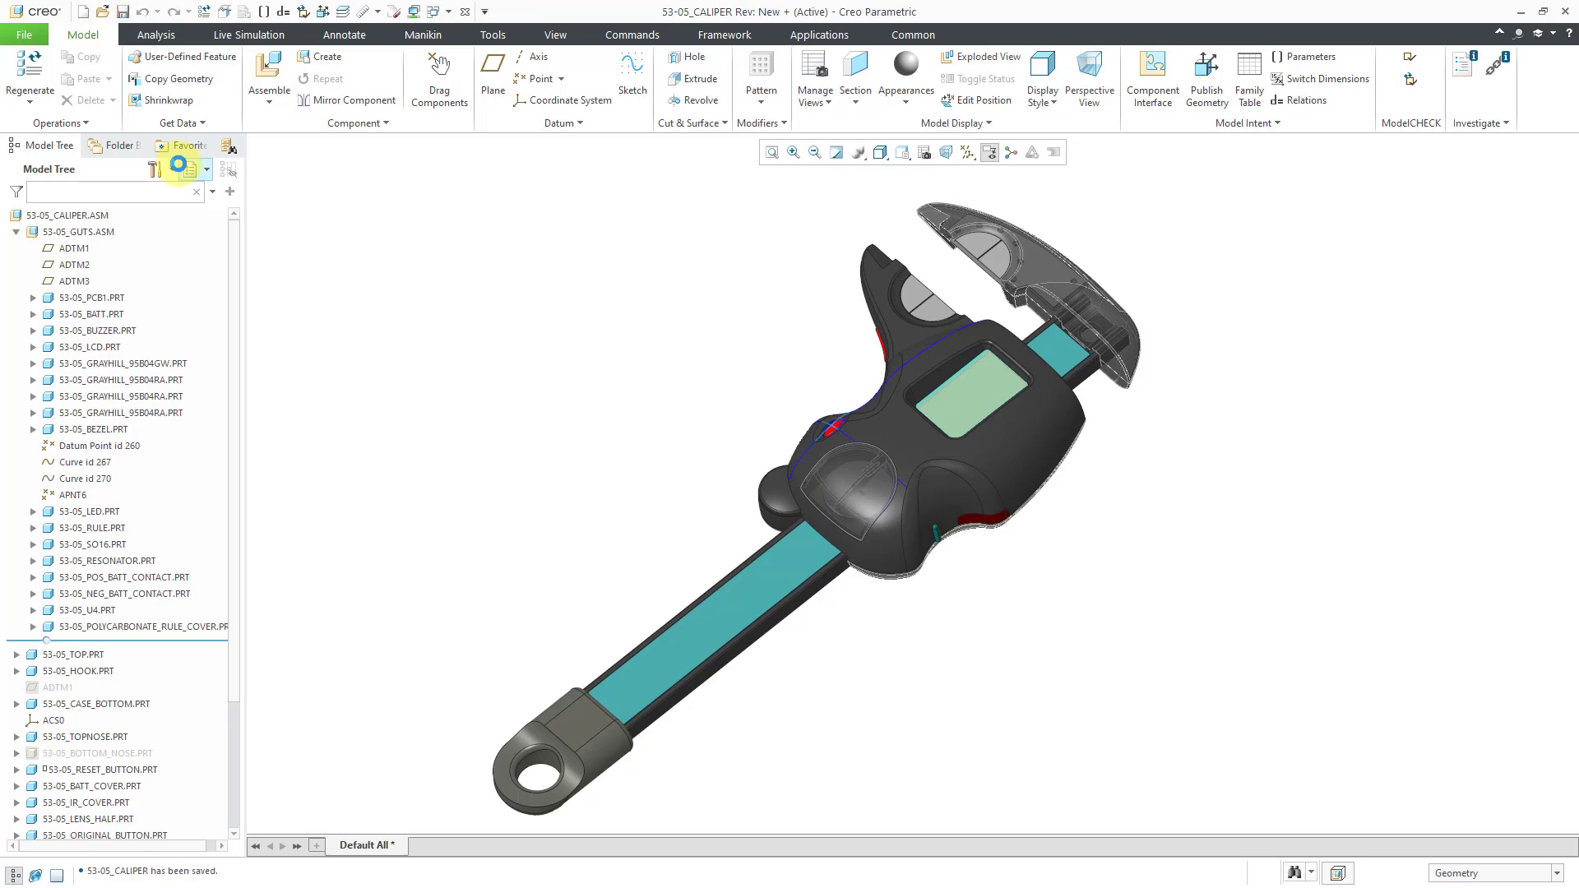
click(114, 146)
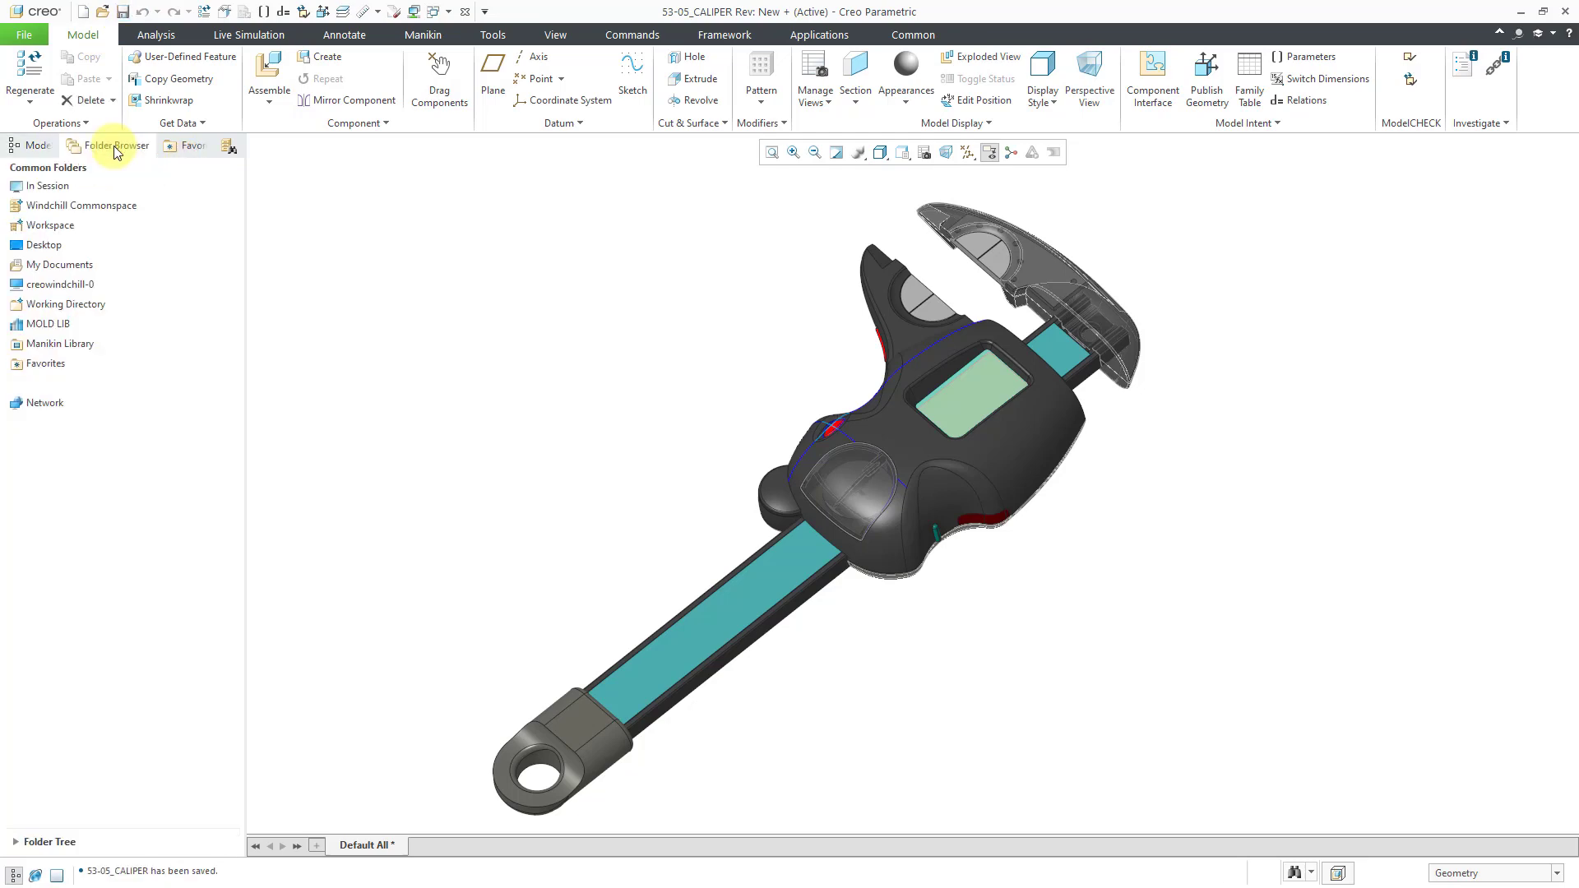
click(68, 224)
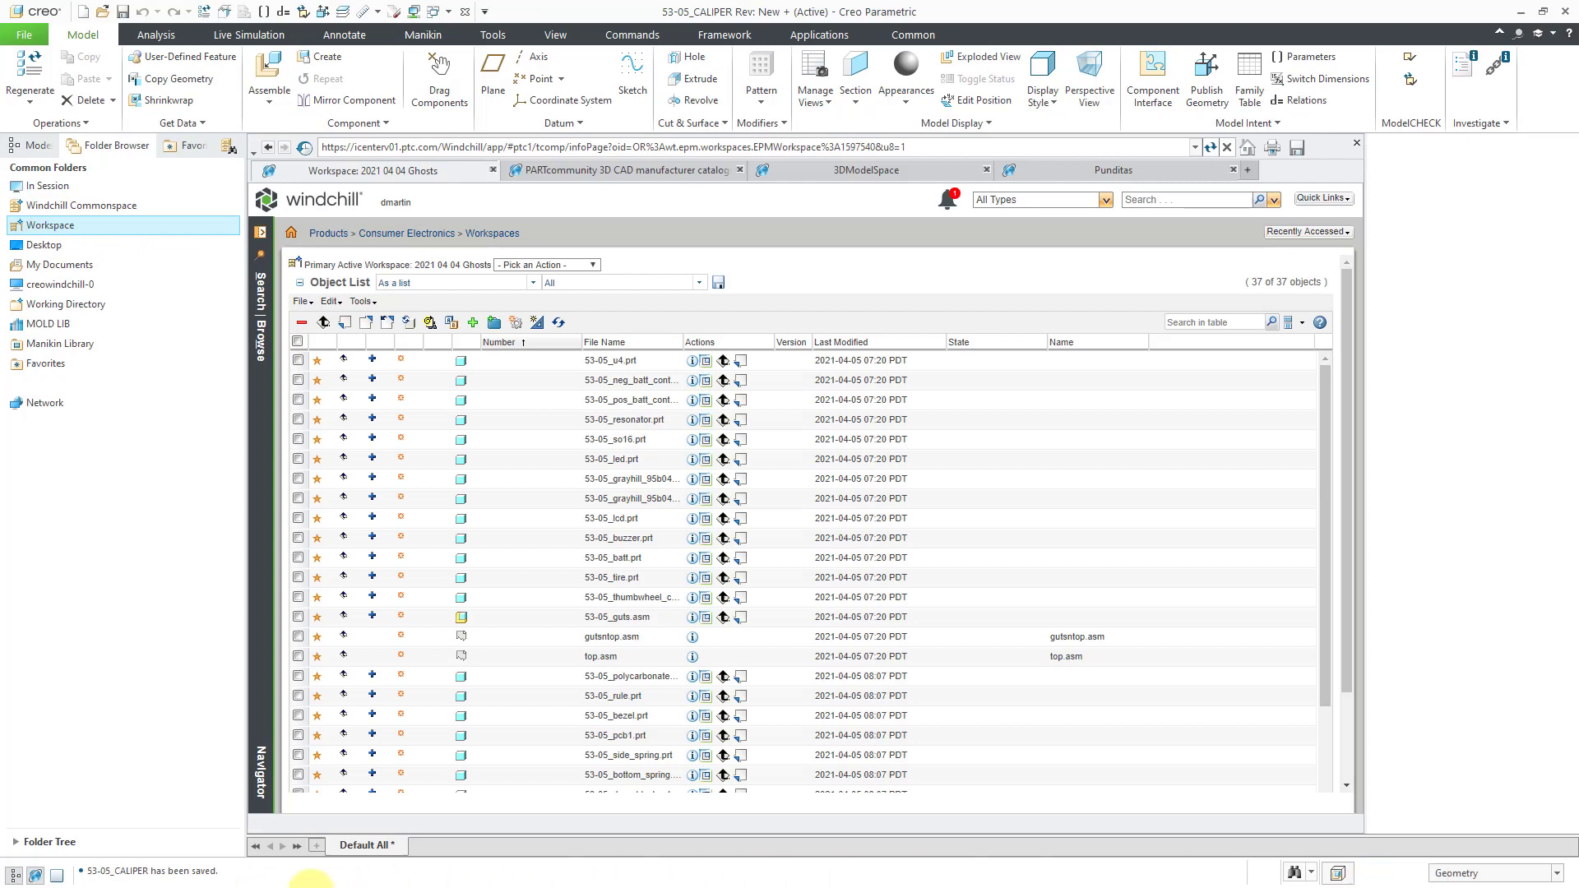
Step: Remove the ghost objects gutsntop.asm and top.asm from the workspace, with erasing from the CAD application enabled
click(299, 656)
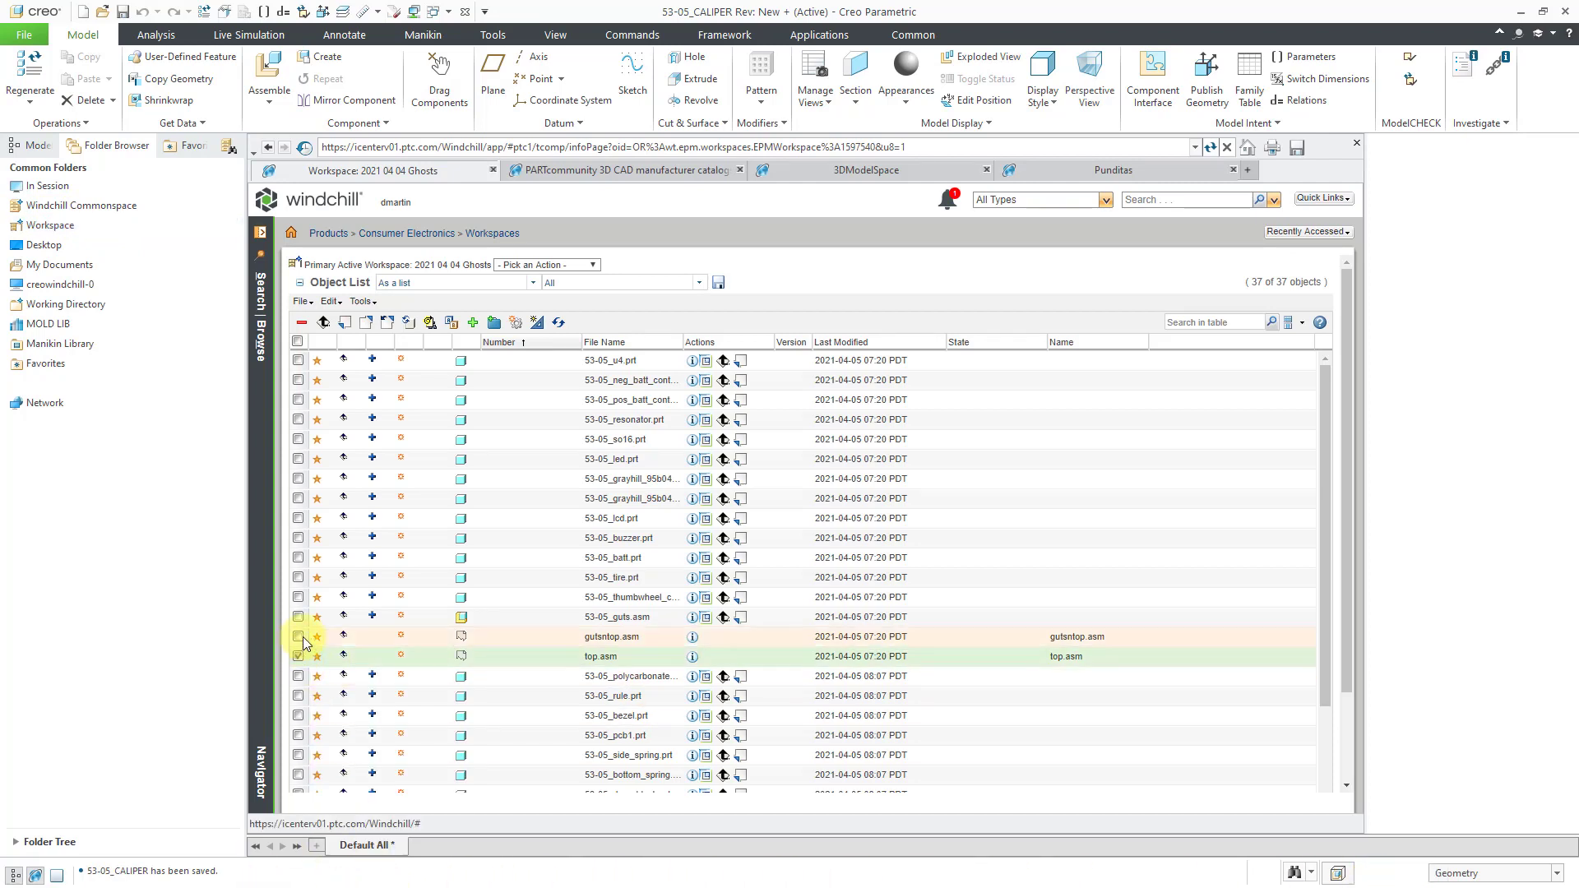
click(301, 636)
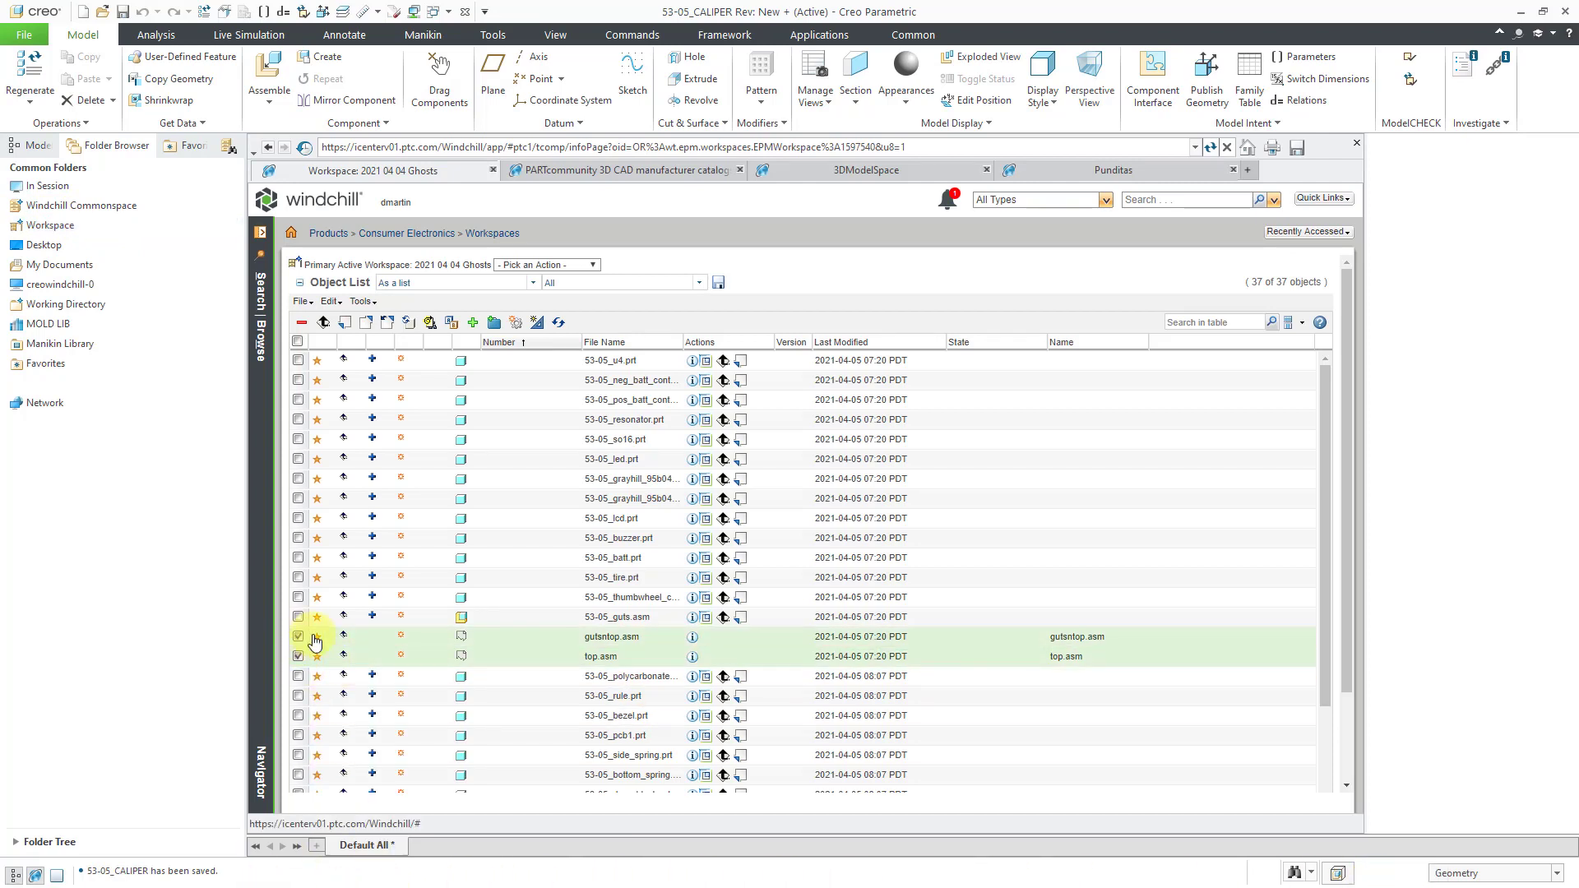
click(302, 323)
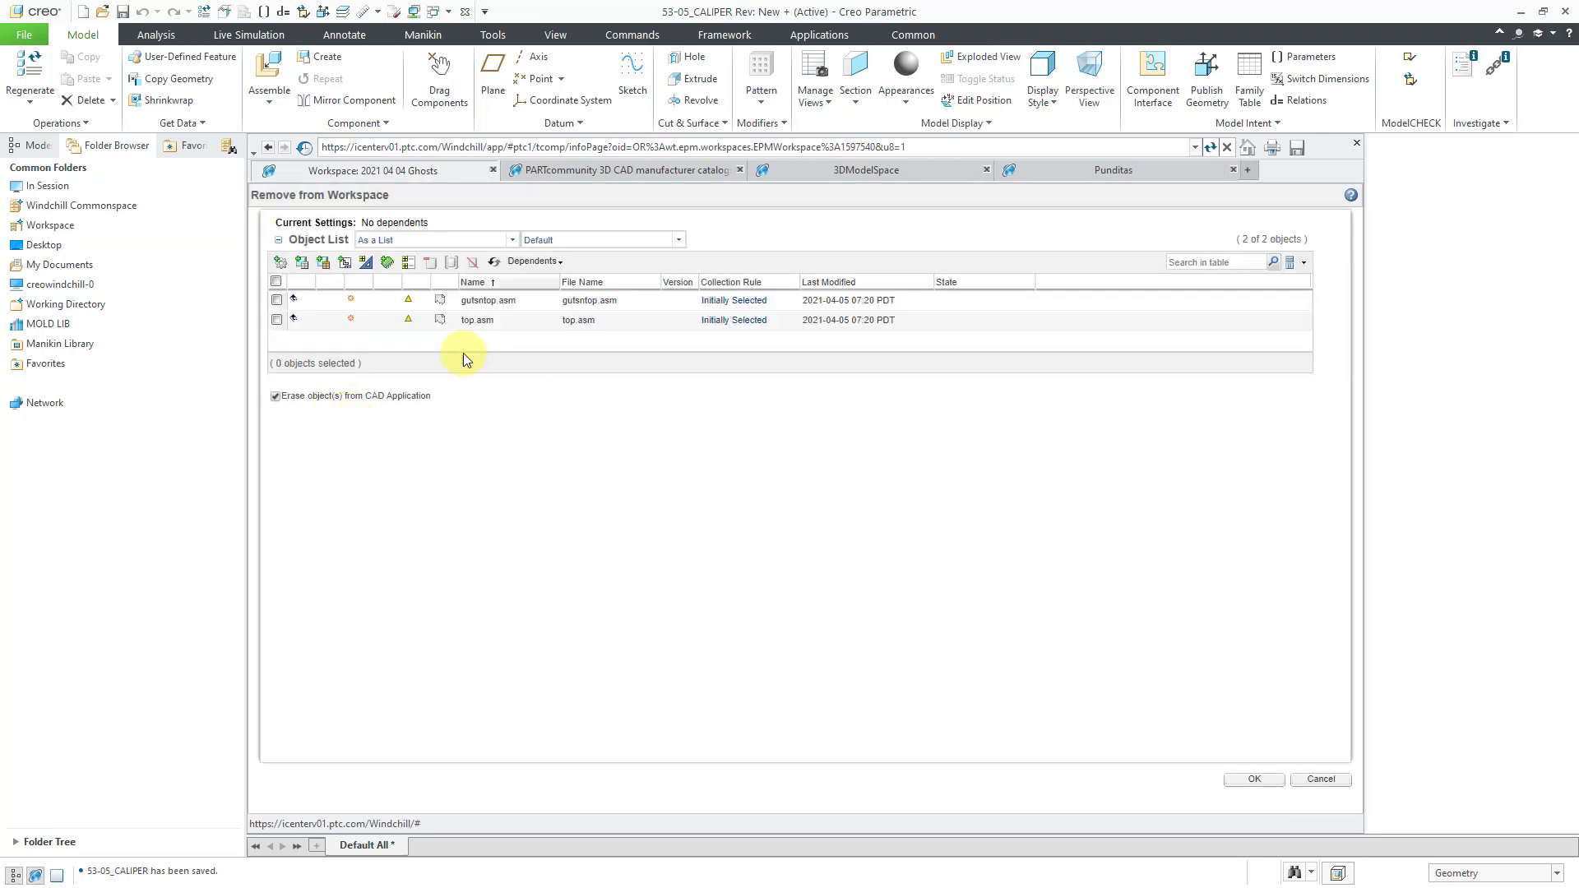
click(410, 299)
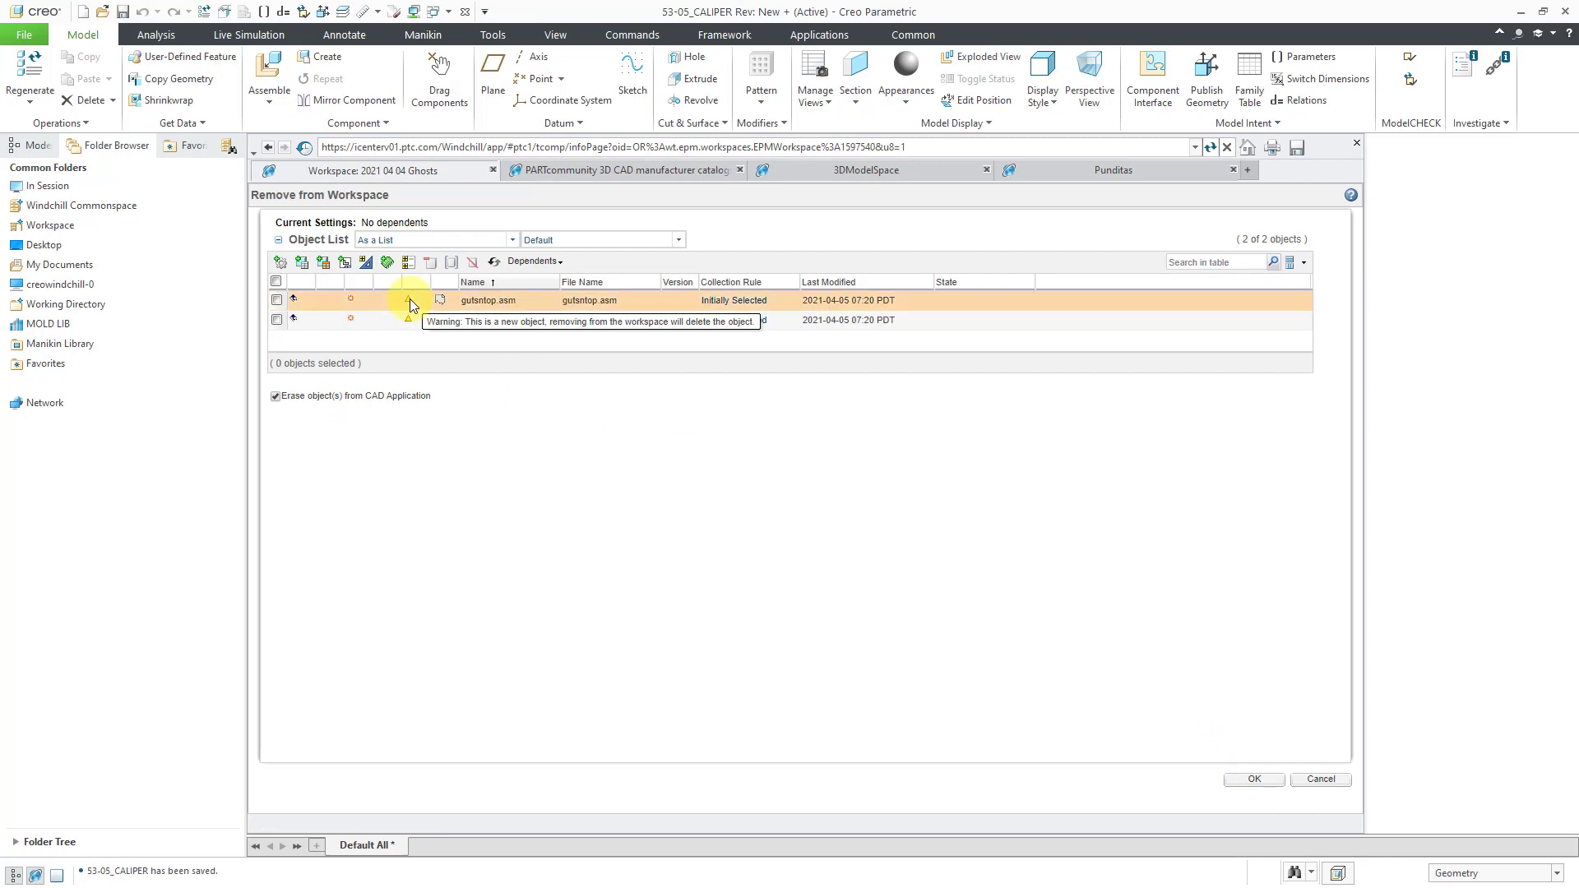
click(1255, 780)
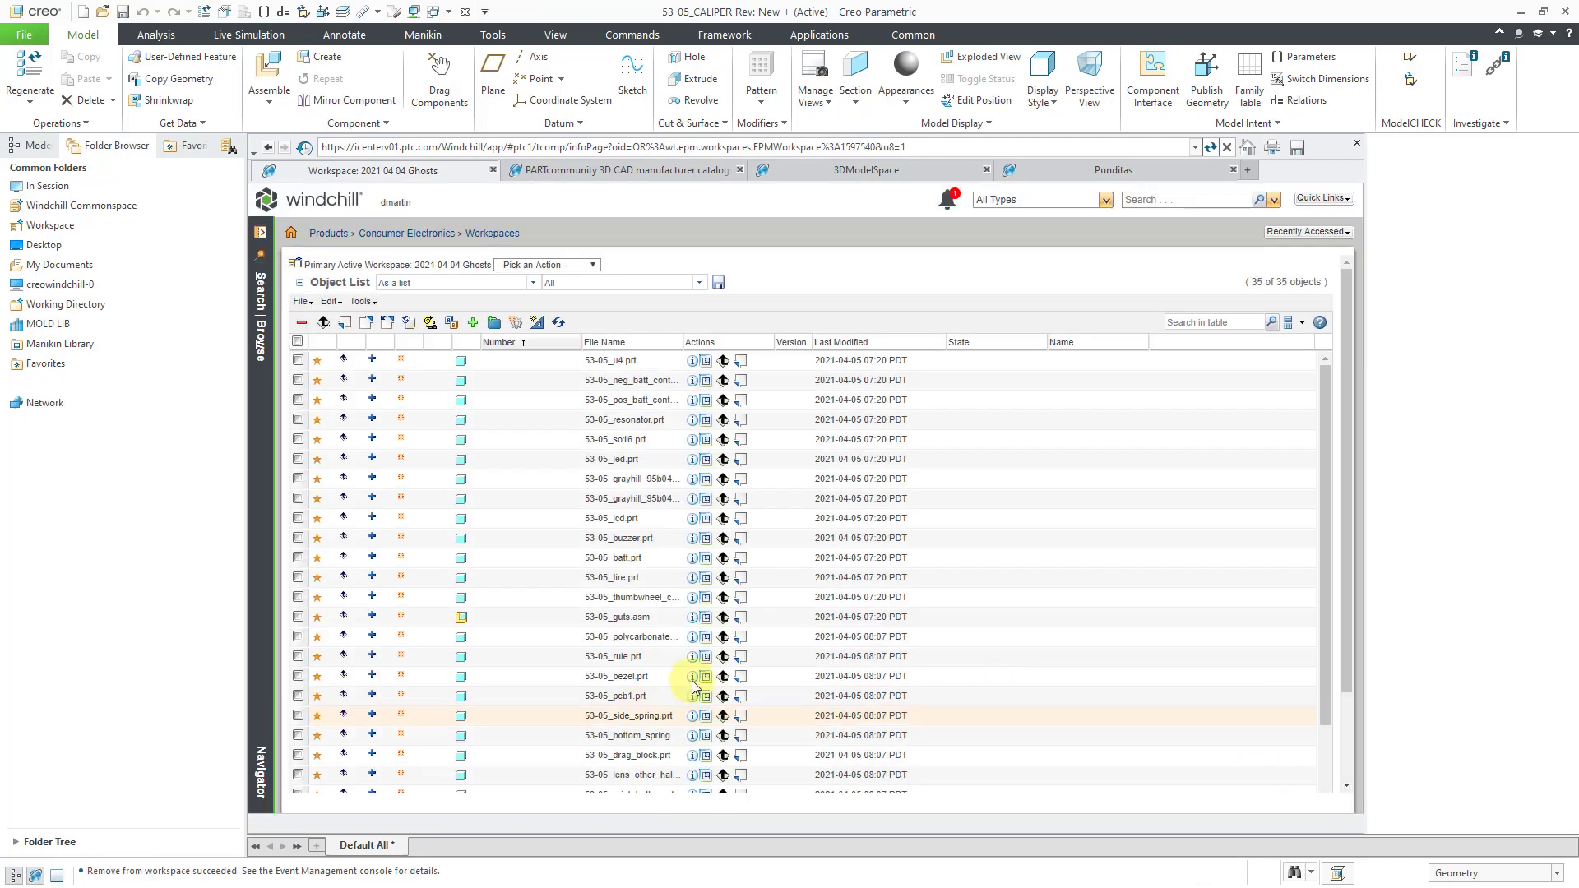
drag(1322, 495, 1314, 407)
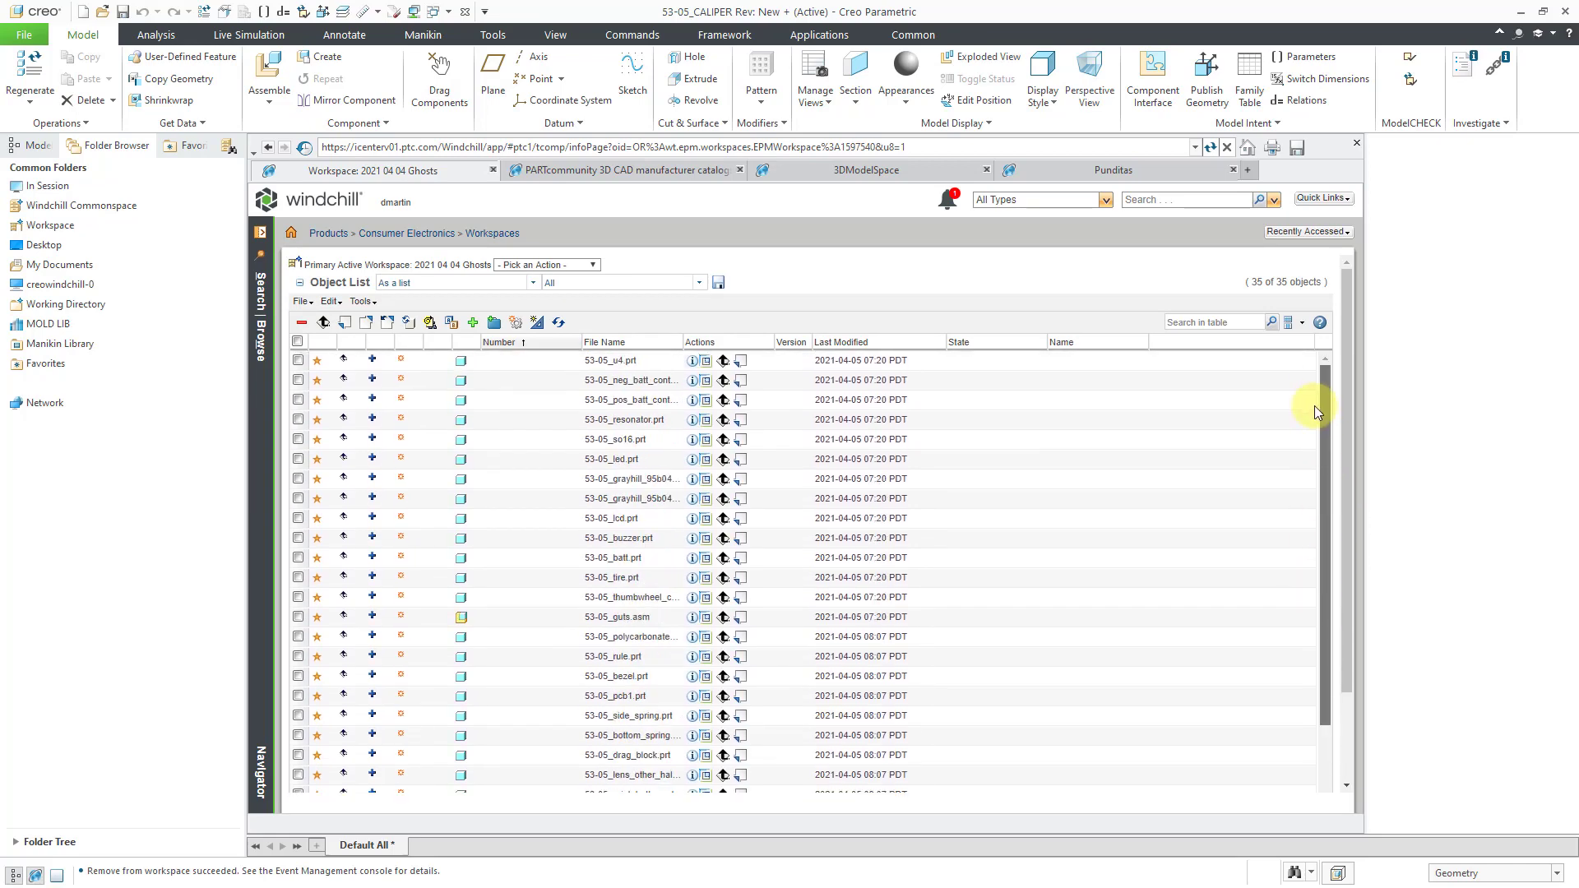
Step: In the workspace preferences, create a folder named Caliper 2 under /Consumer Electronics and set it as the Part Target Folder
click(590, 268)
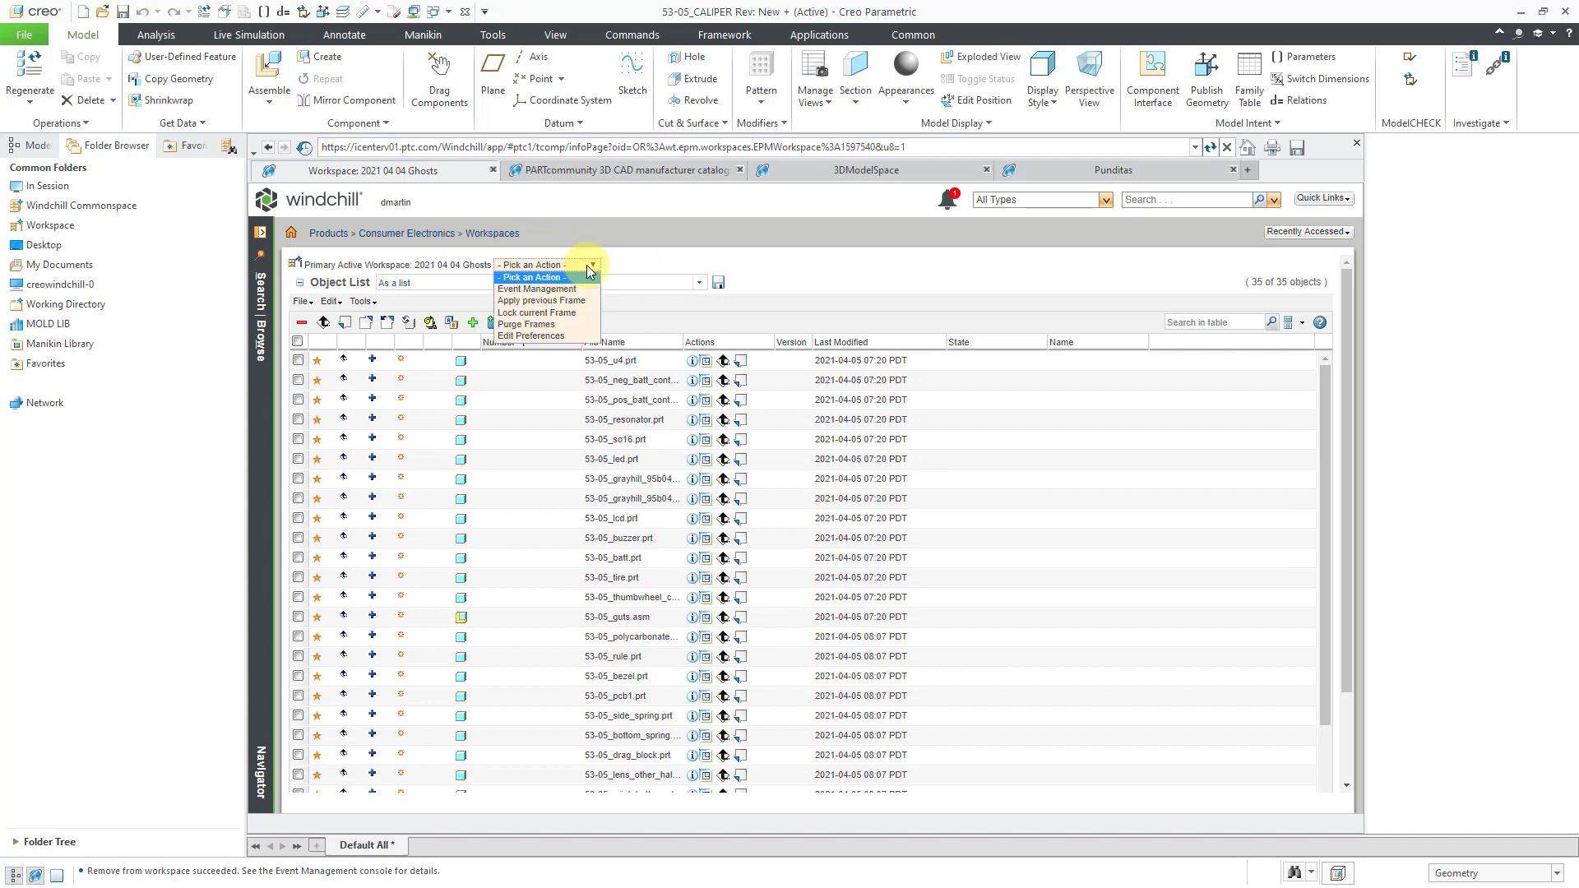
click(581, 335)
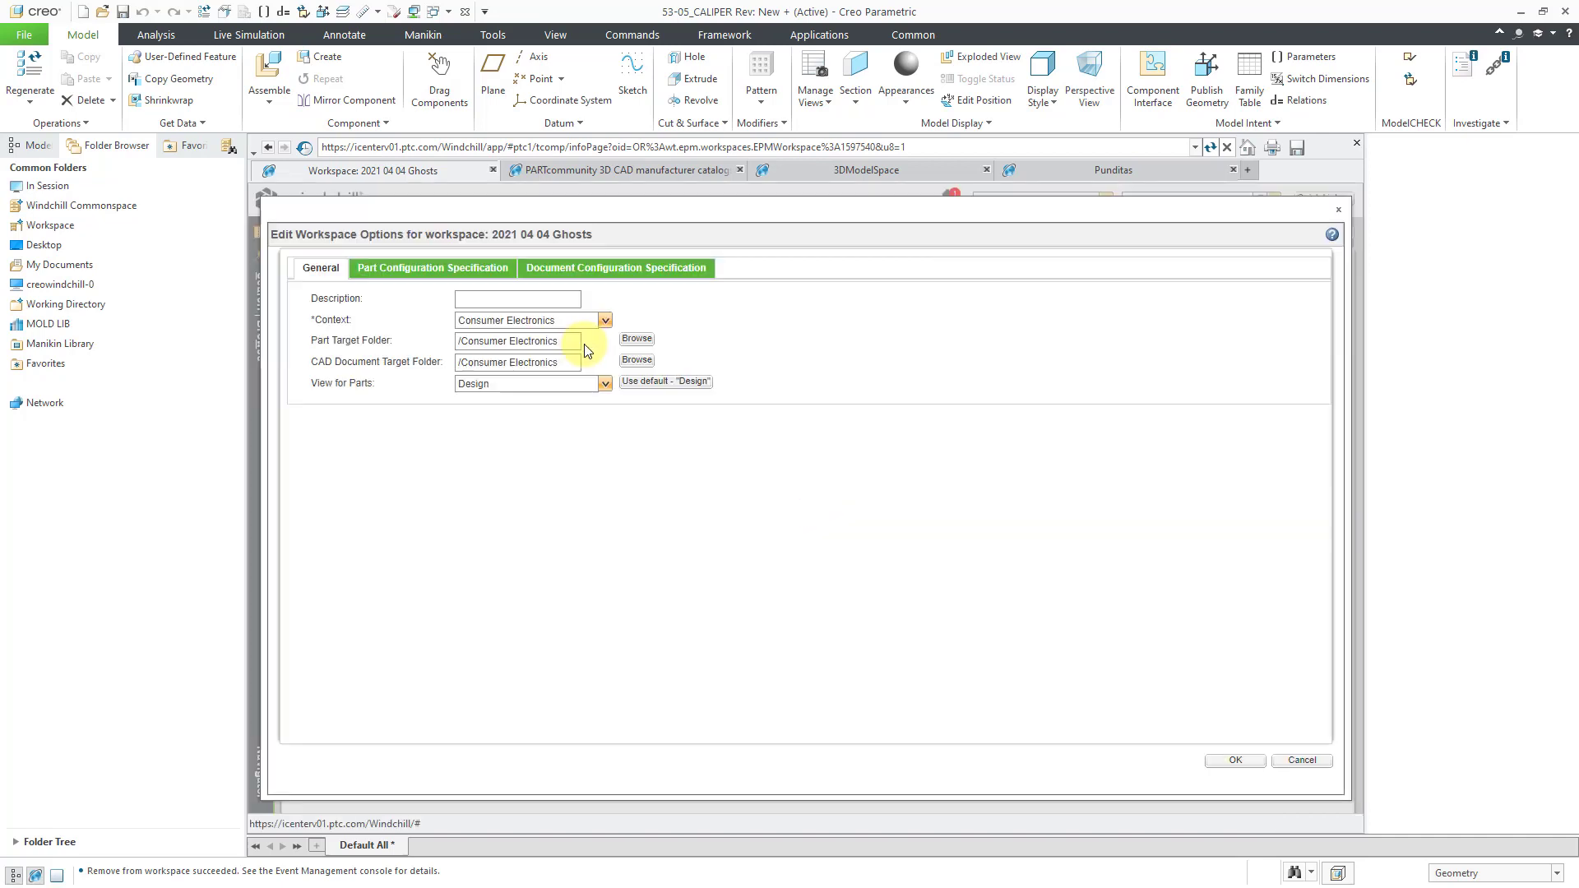
click(636, 340)
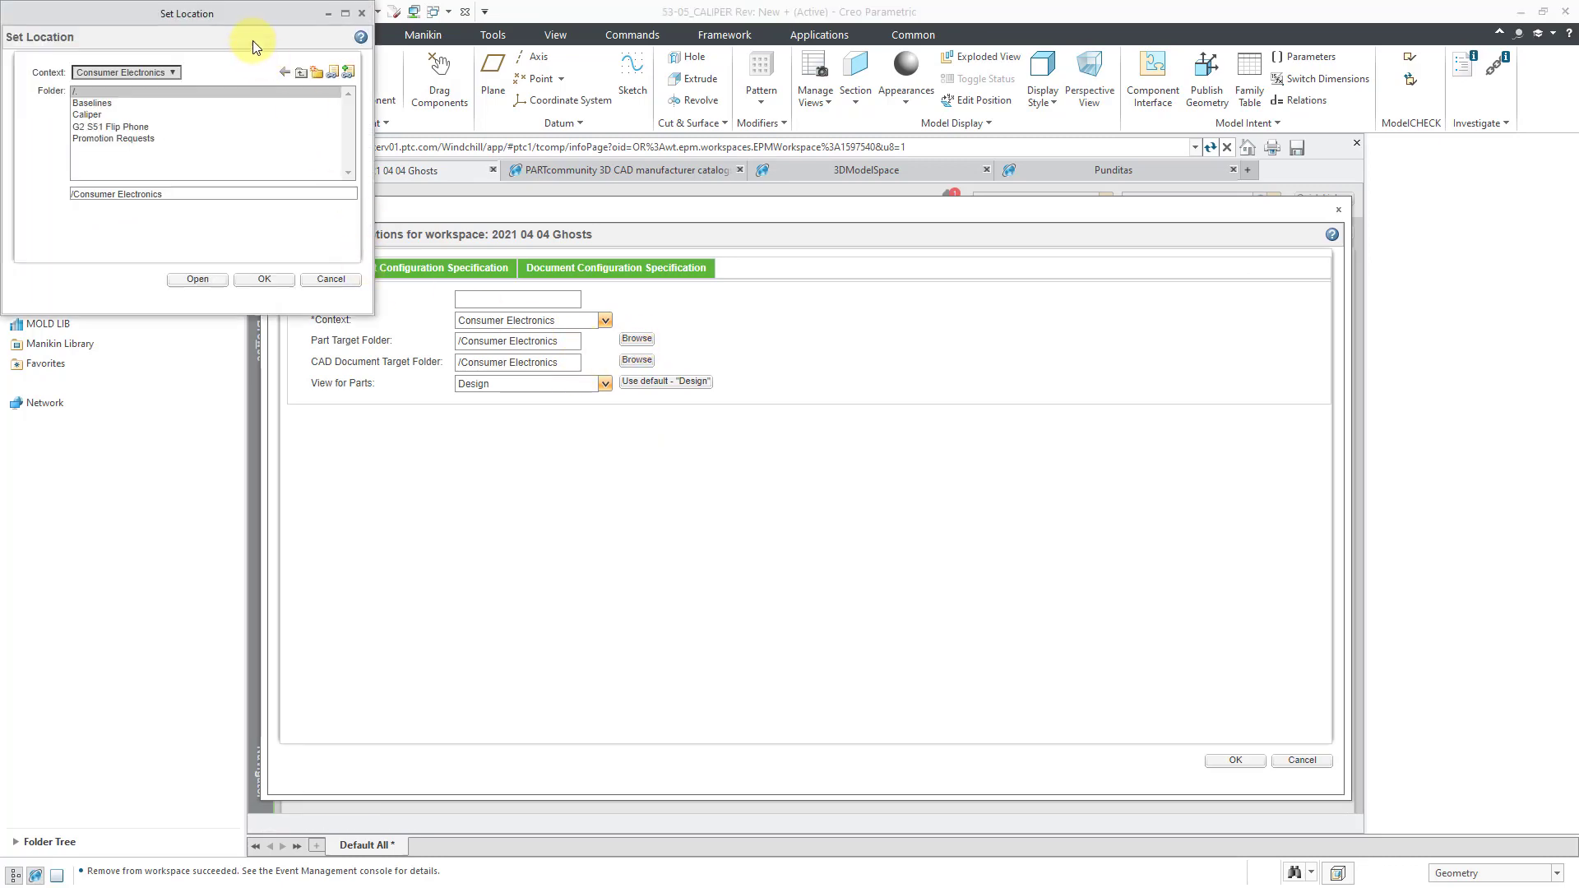
drag(241, 13, 827, 321)
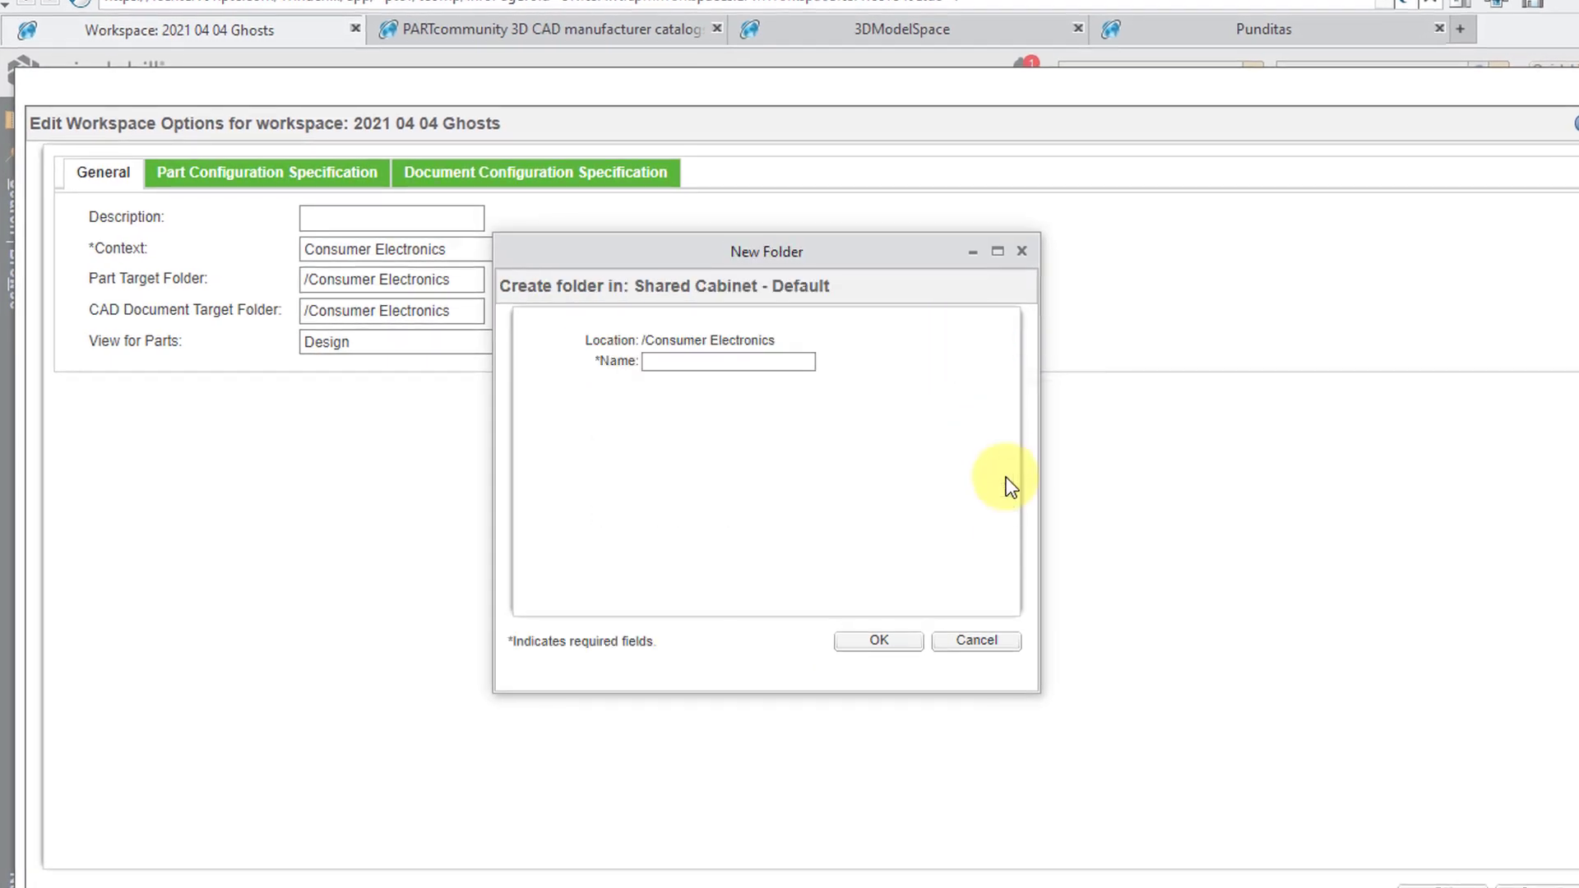
click(737, 369)
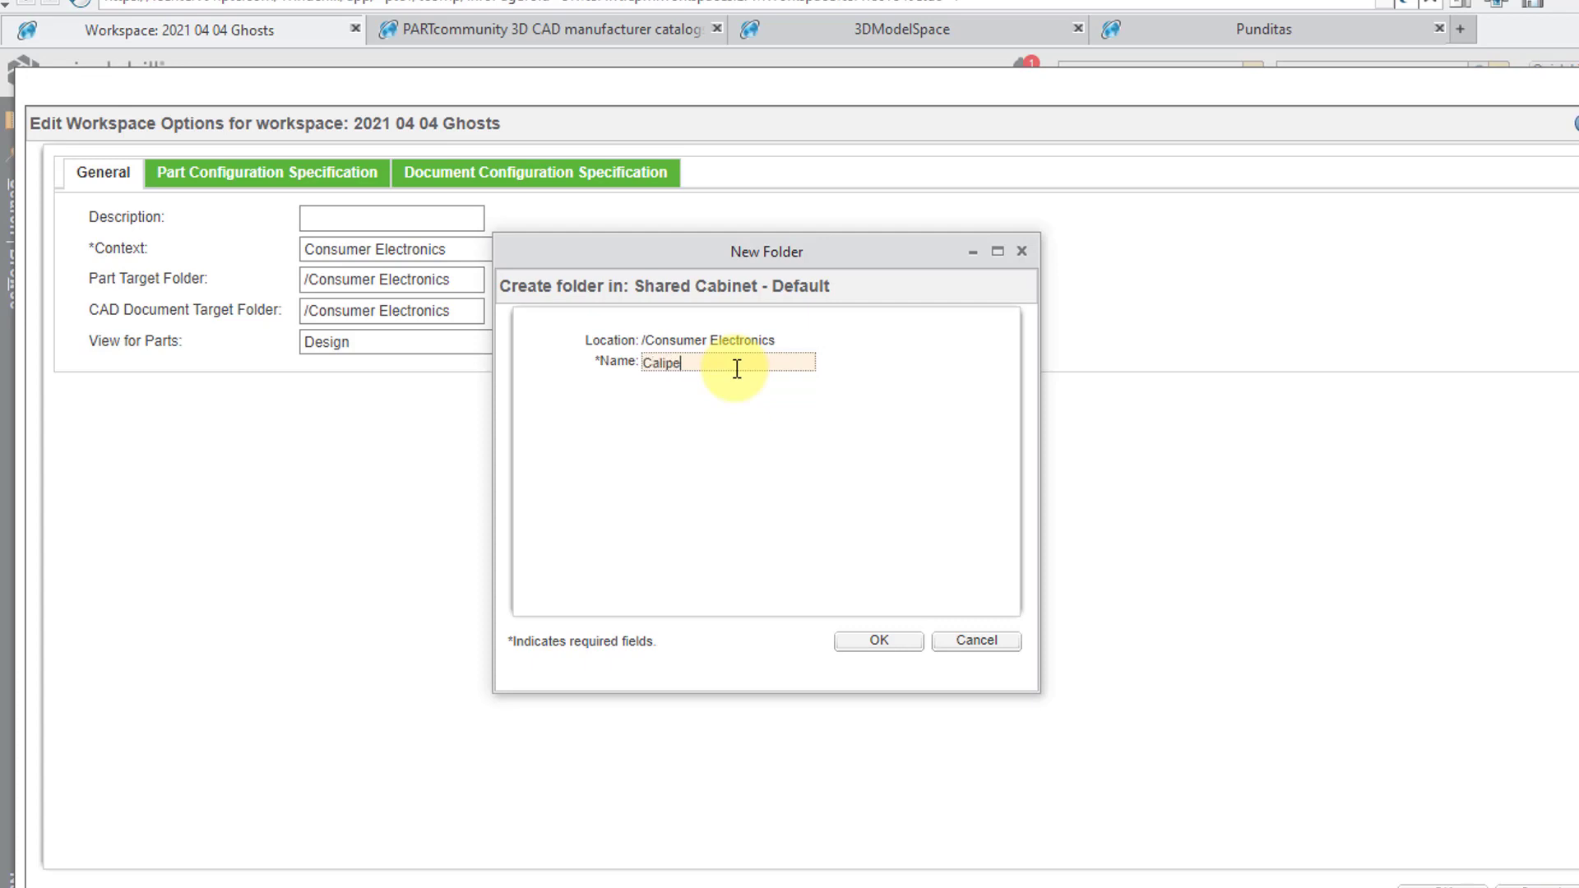
text(Caliper 2)
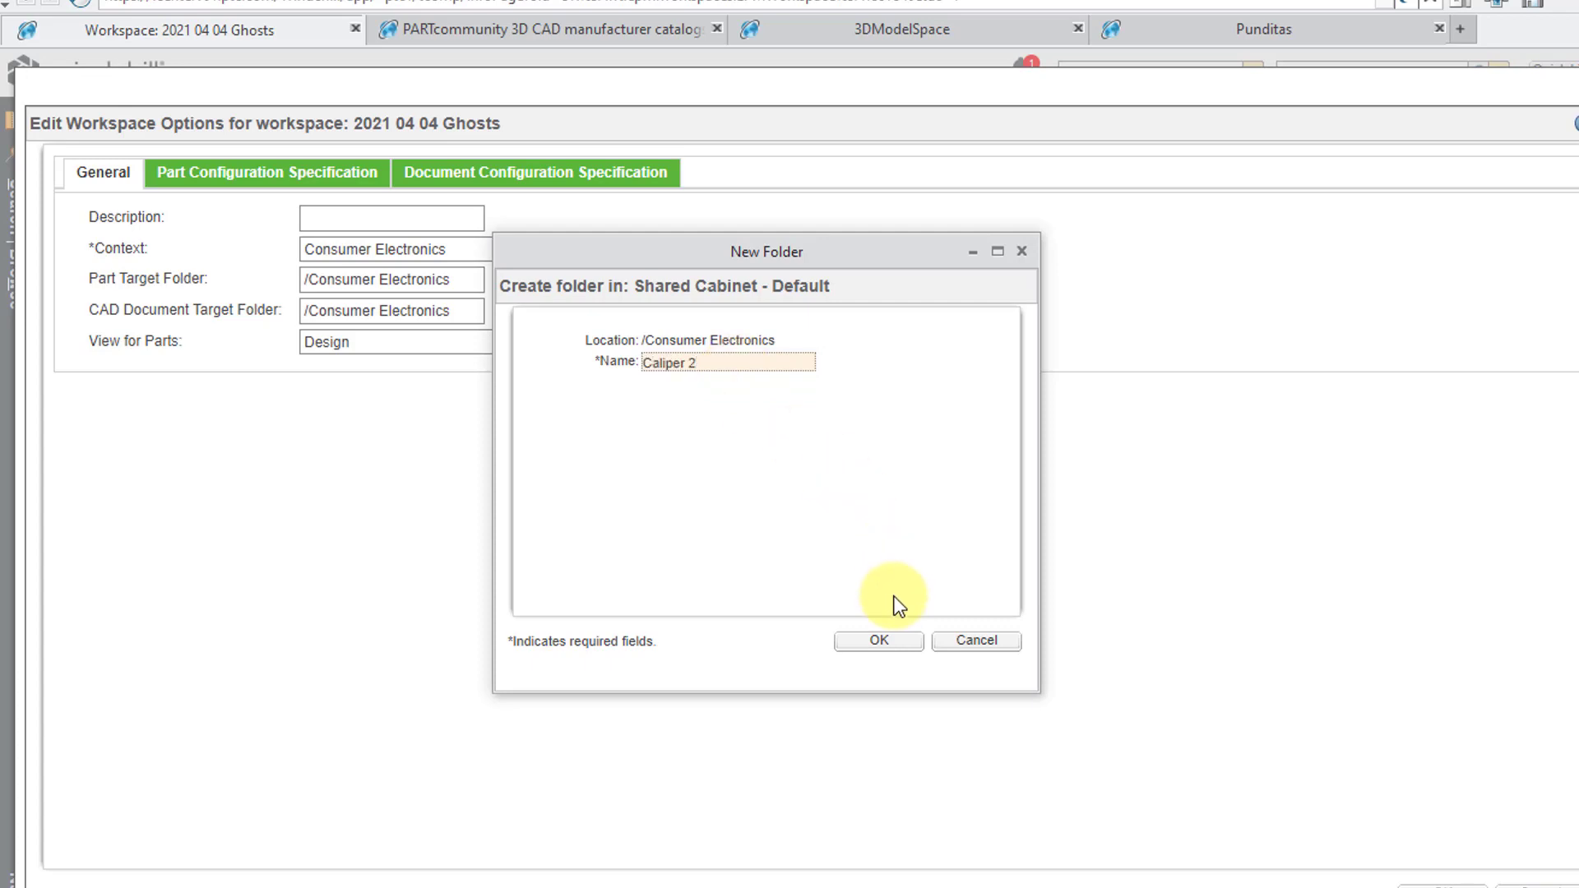
click(879, 645)
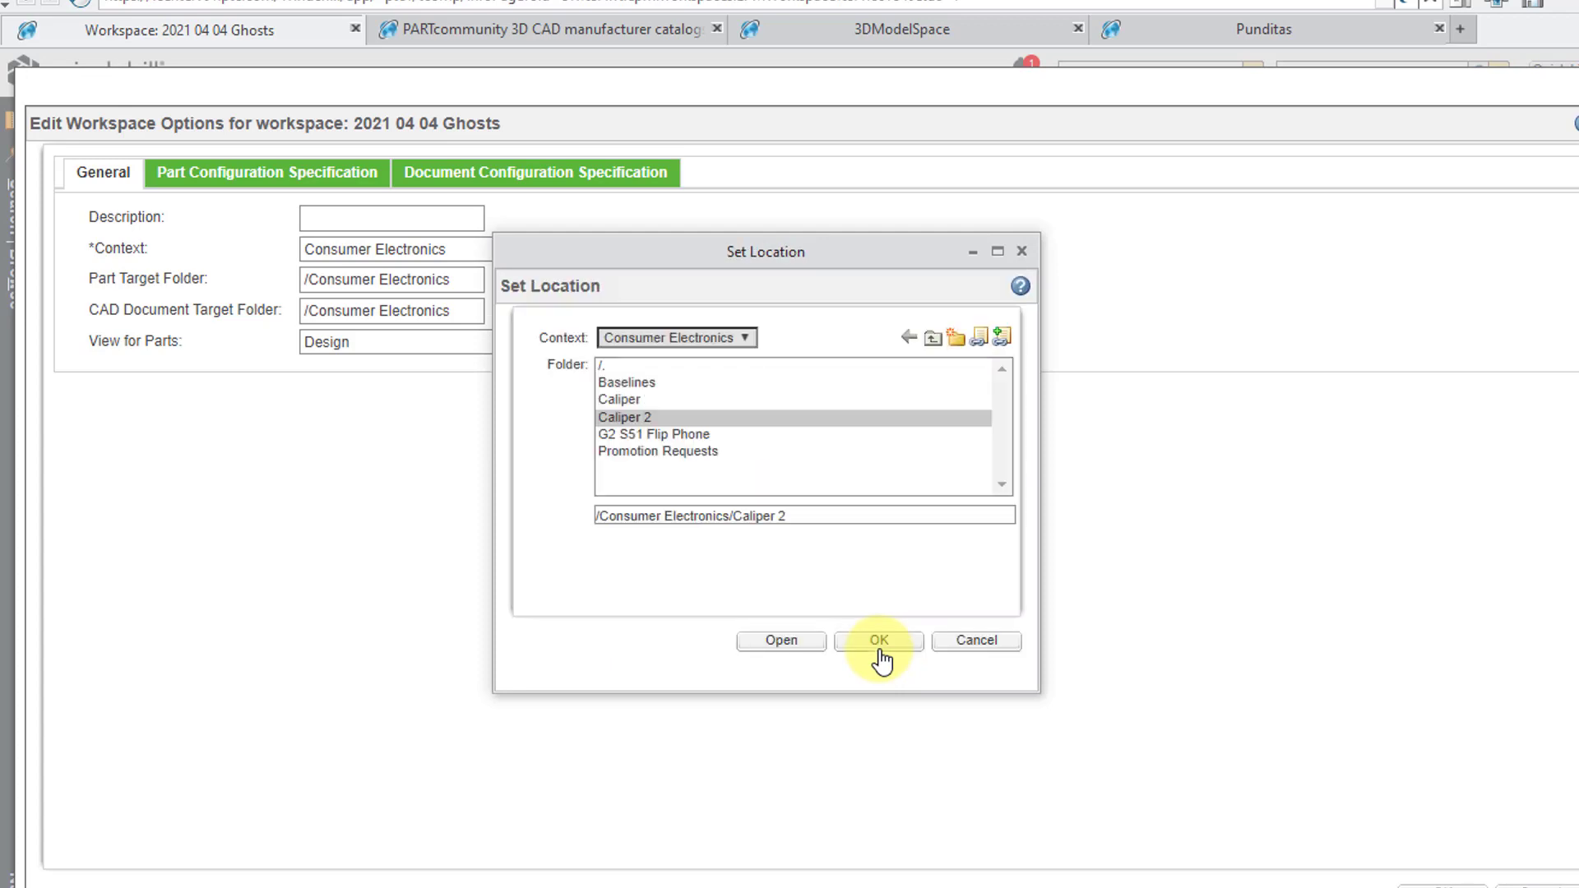
click(876, 639)
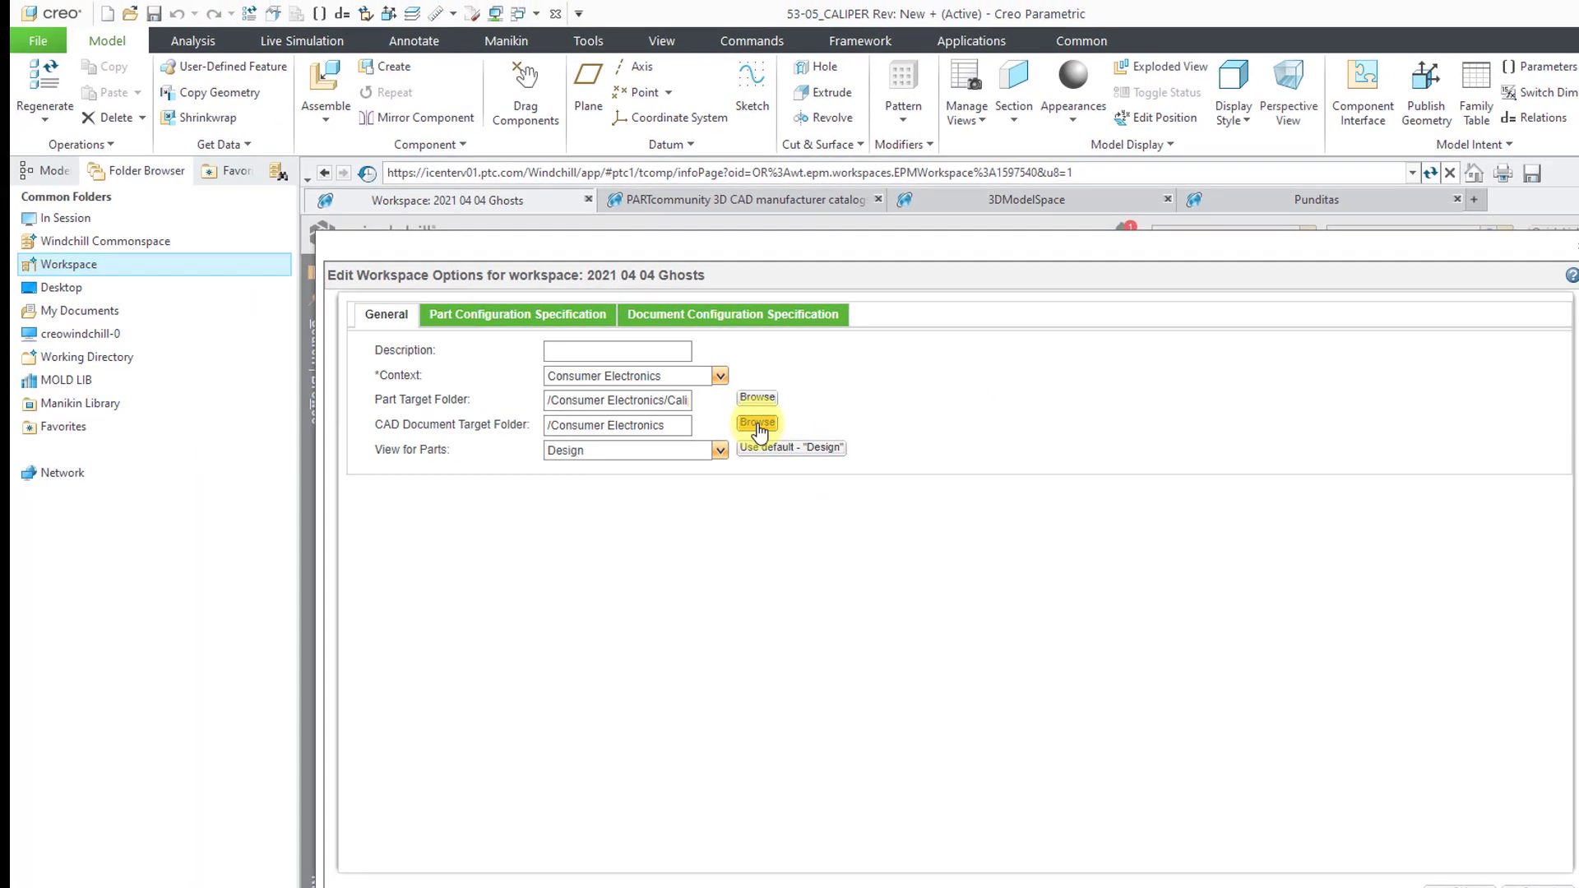
Step: Set the CAD Document Target Folder to /Consumer Electronics/Caliper 2 and apply the workspace options
click(758, 423)
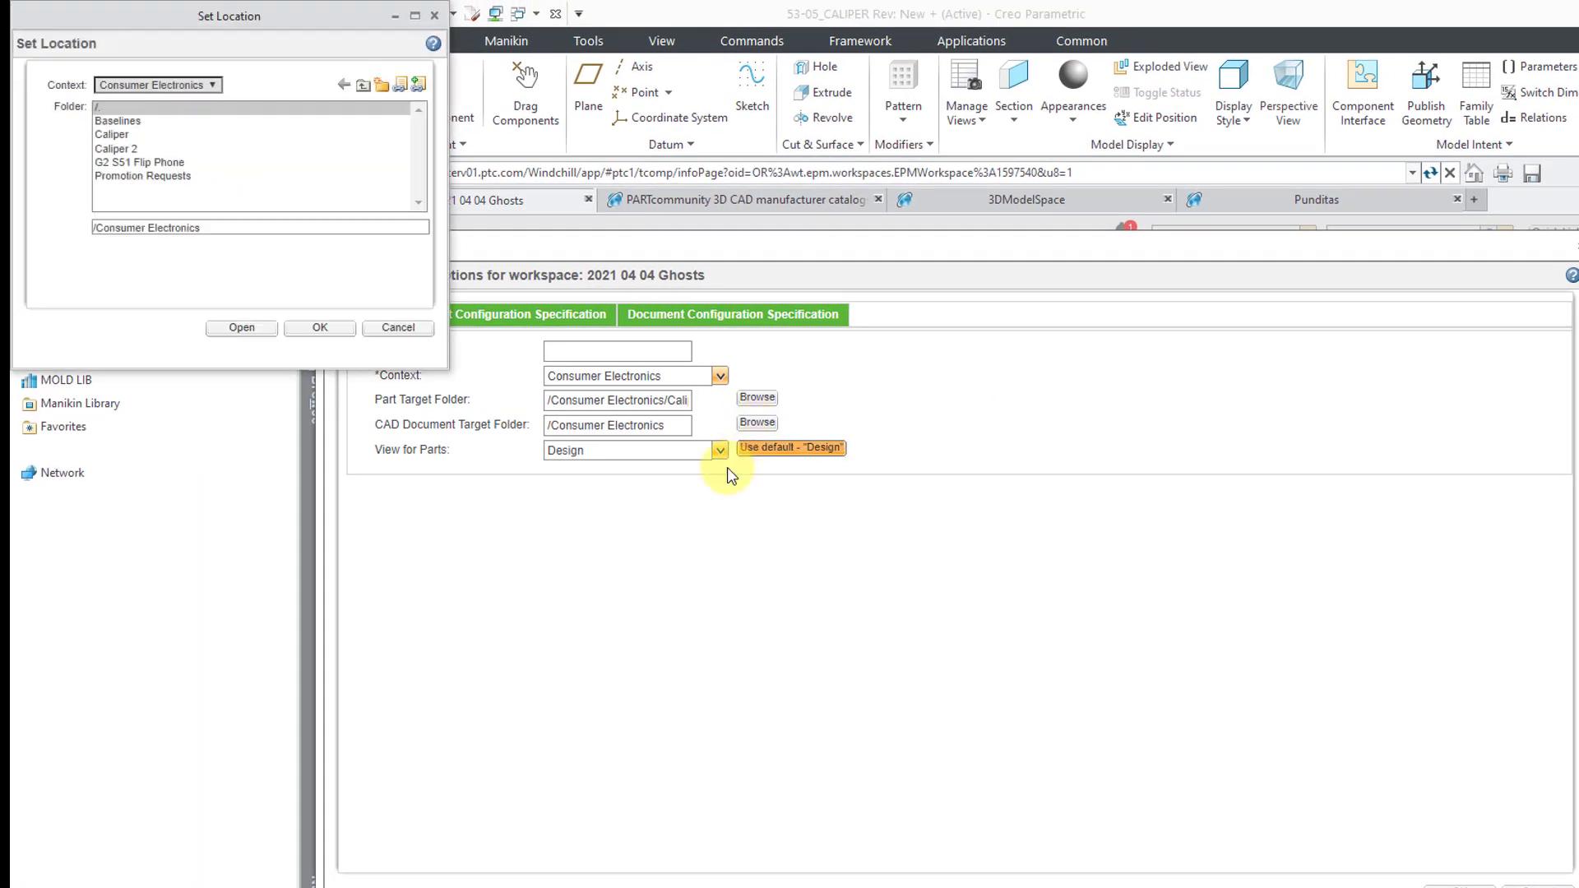
click(115, 148)
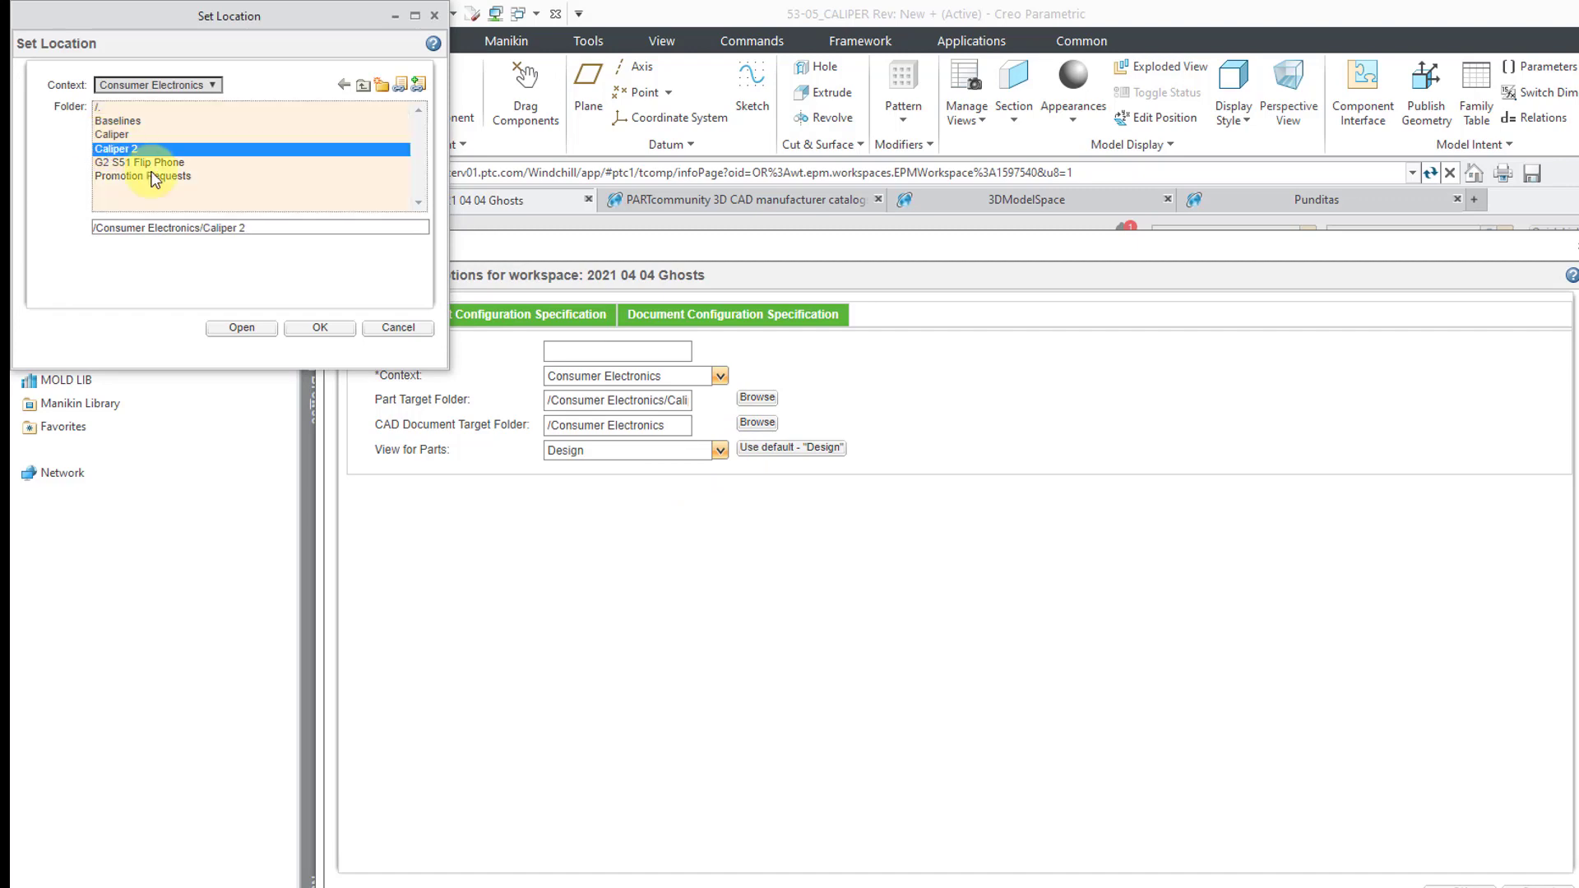
click(320, 327)
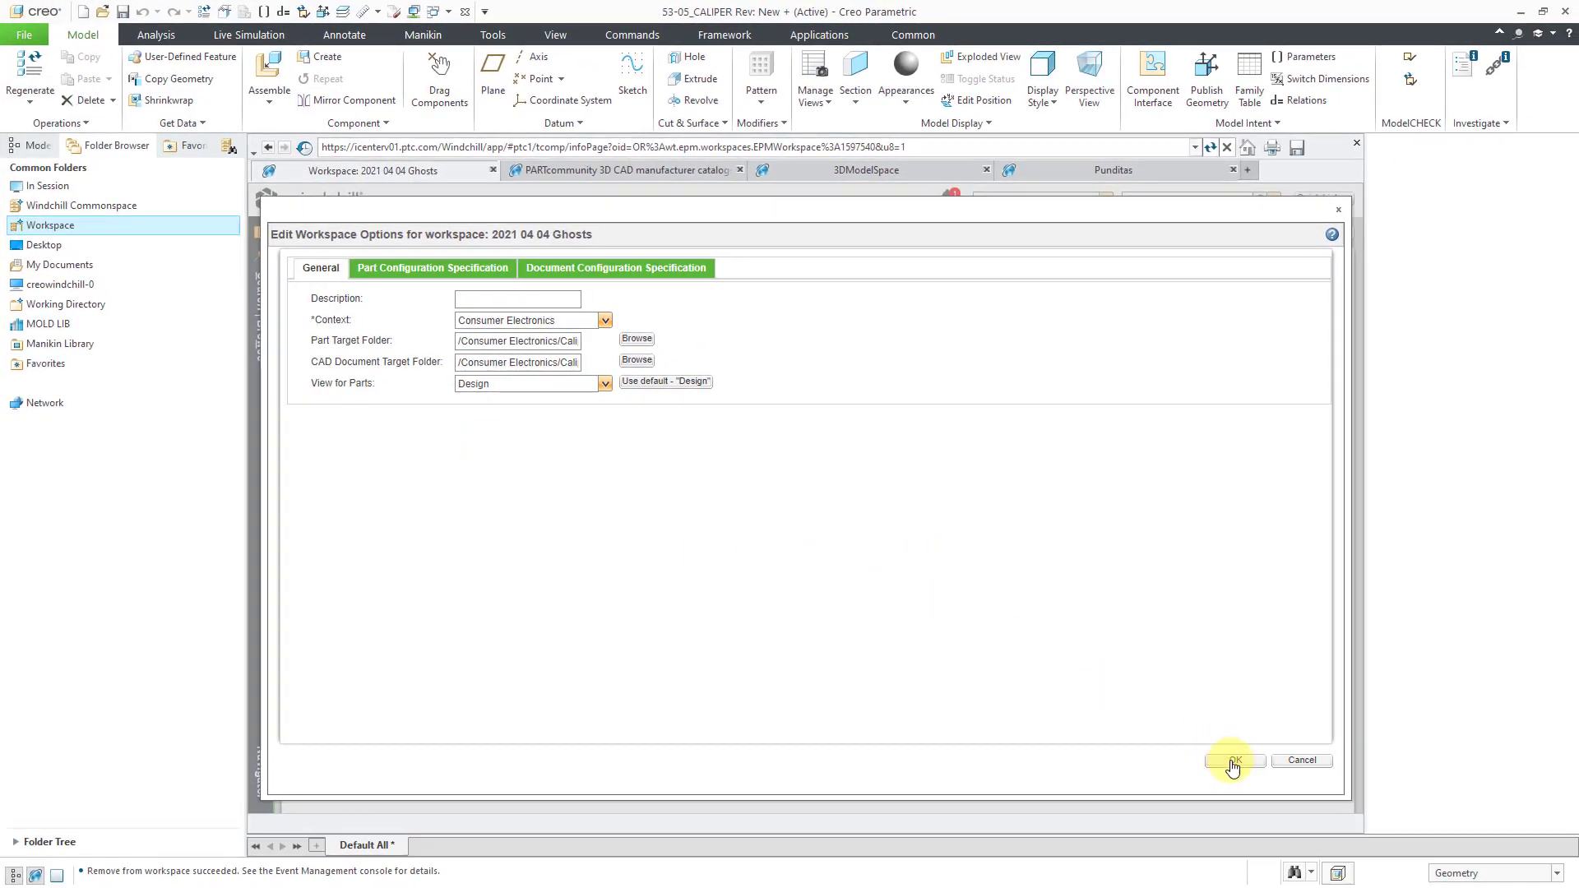
click(1233, 762)
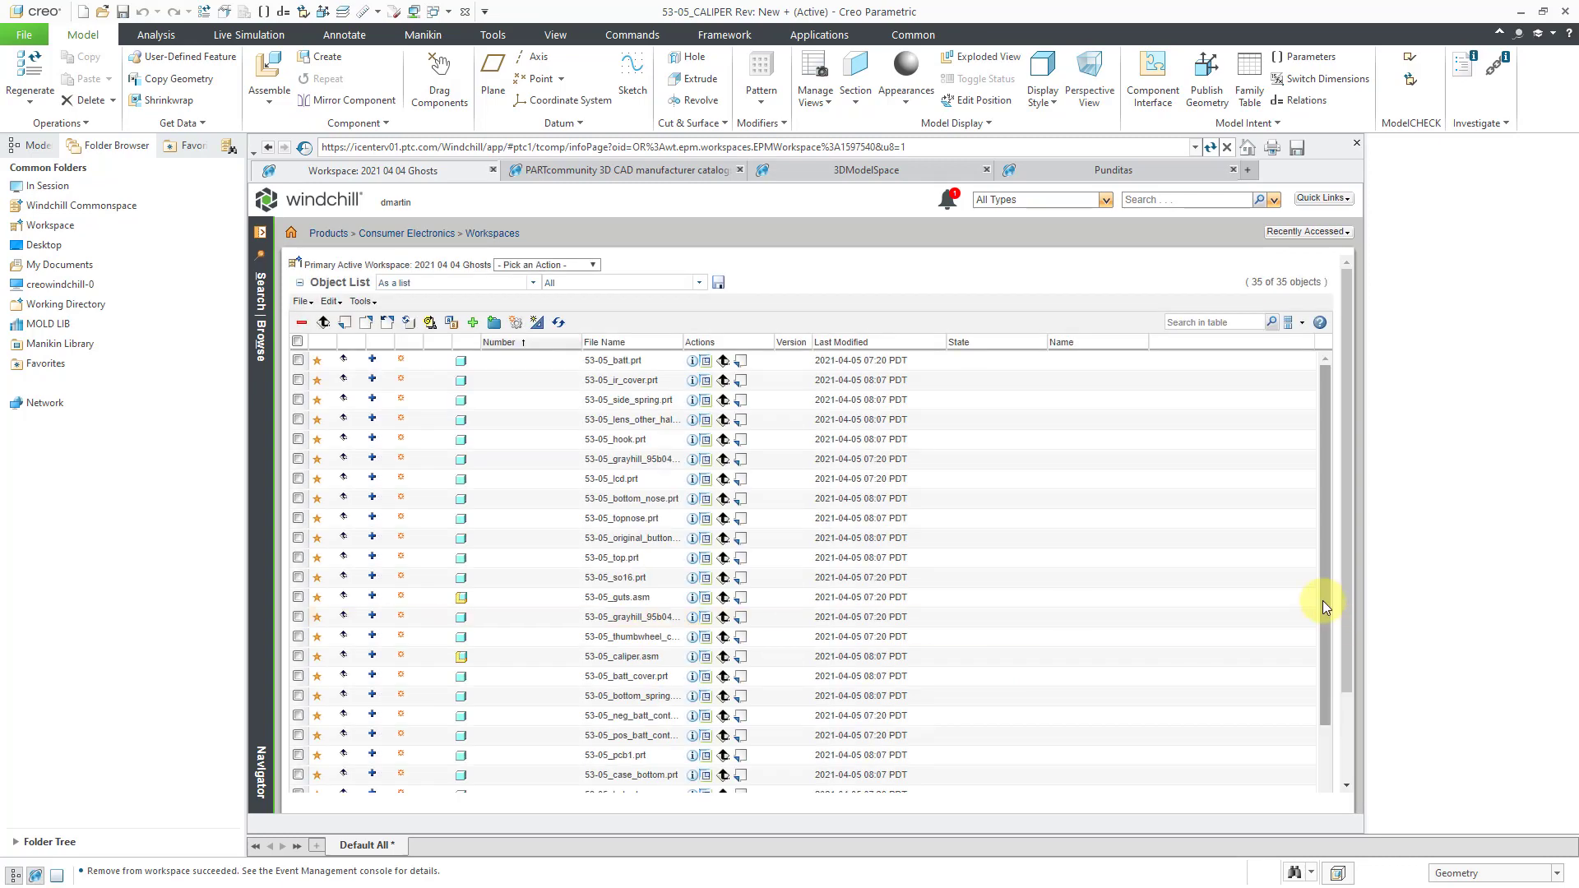
Step: Check in 53-05_caliper.asm with all its dependents to /Consumer Electronics/Caliper 2
drag(1322, 600, 1292, 797)
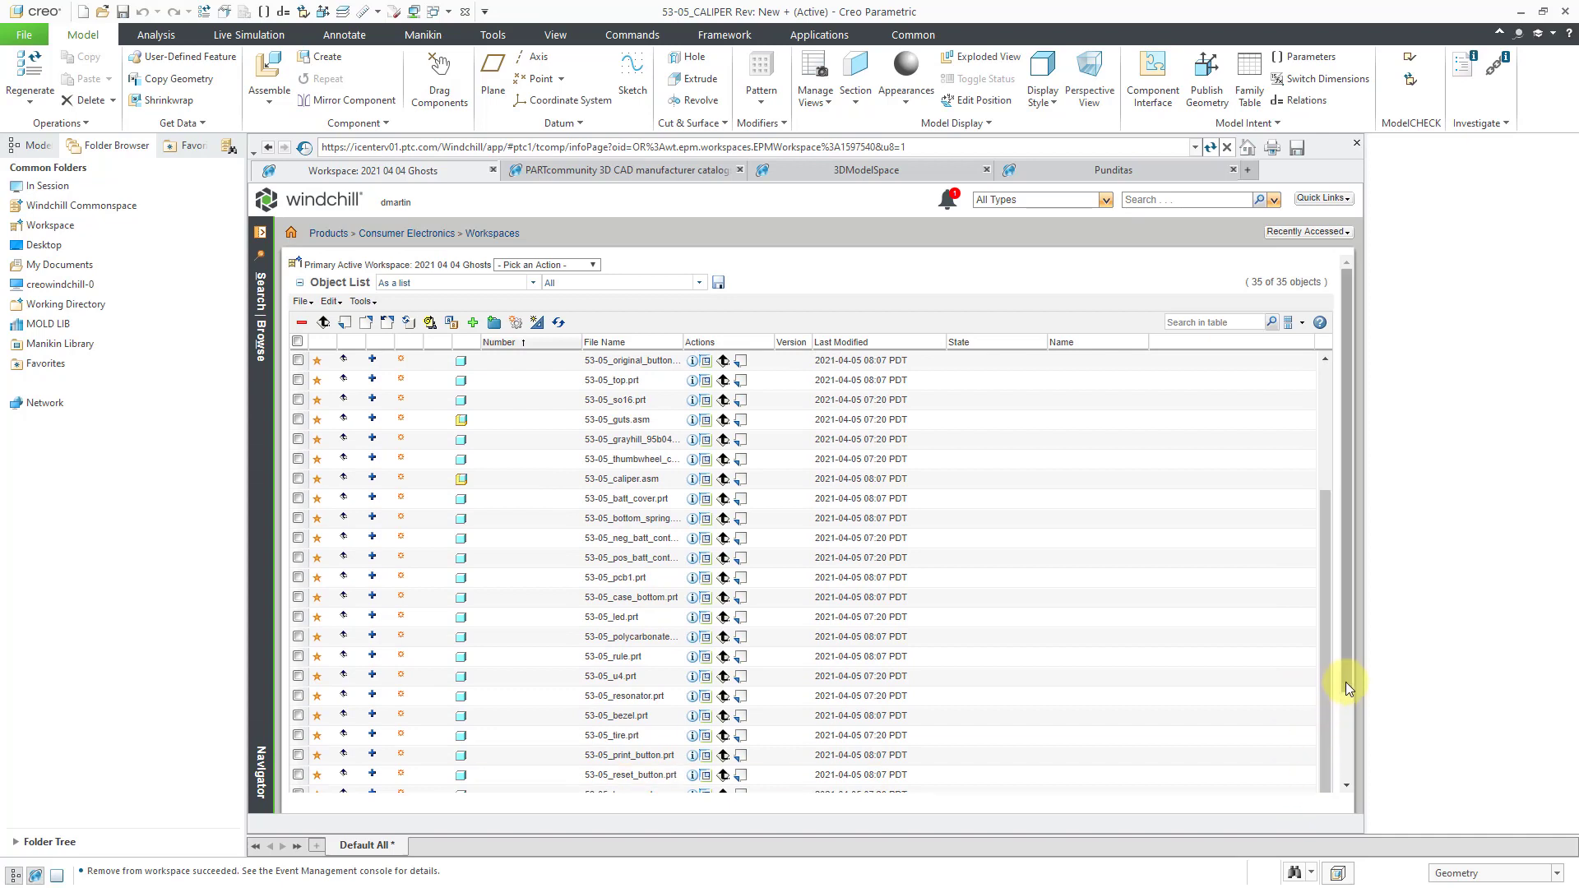
drag(1346, 682, 1335, 797)
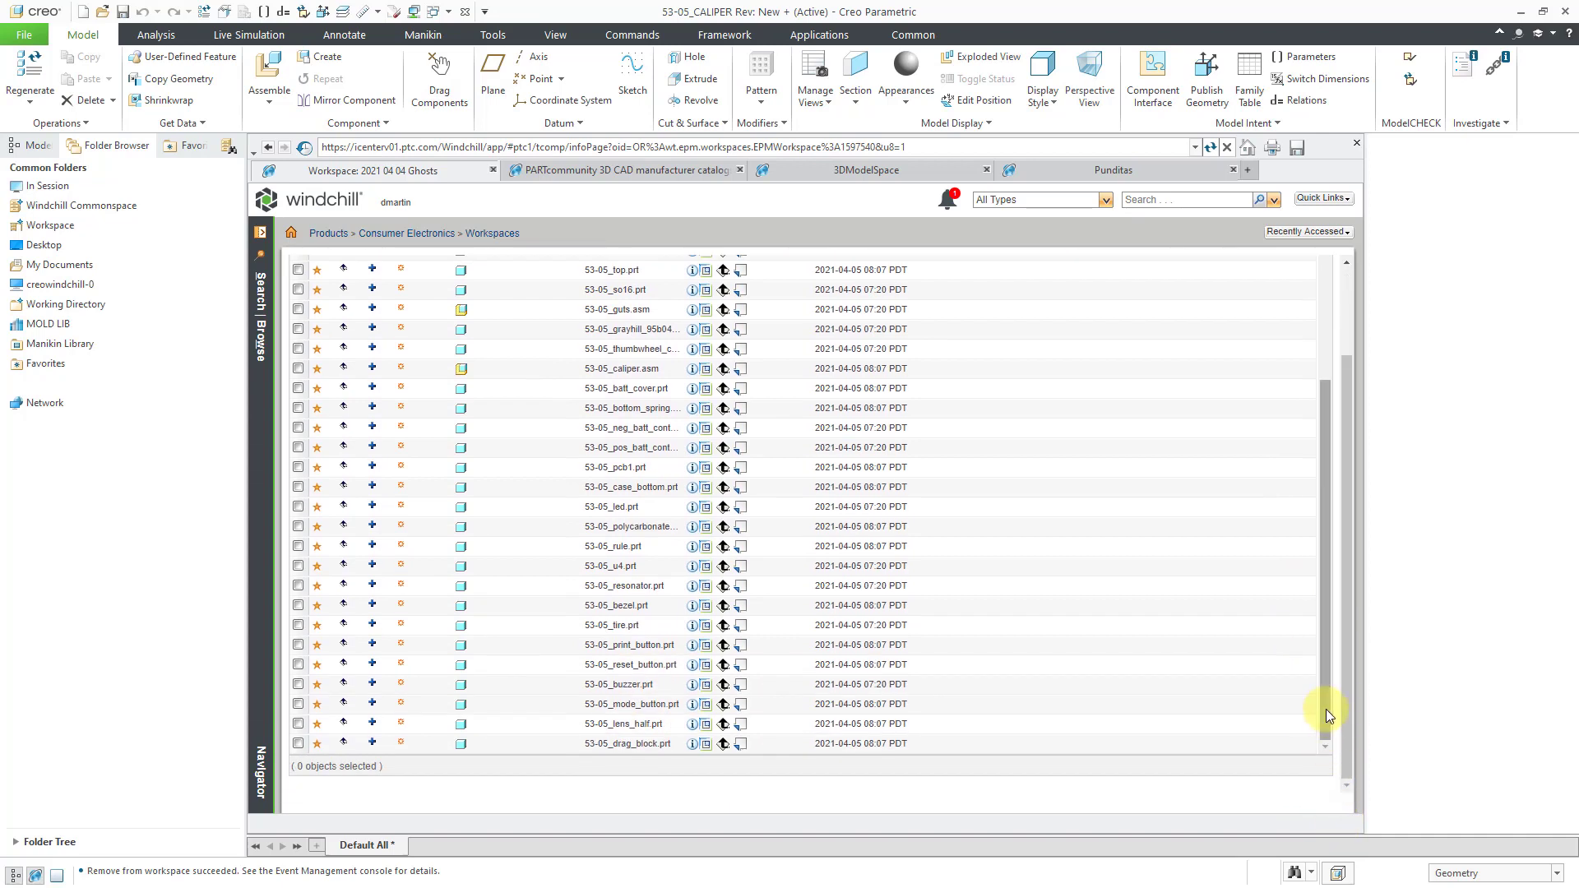
drag(1325, 708, 1329, 690)
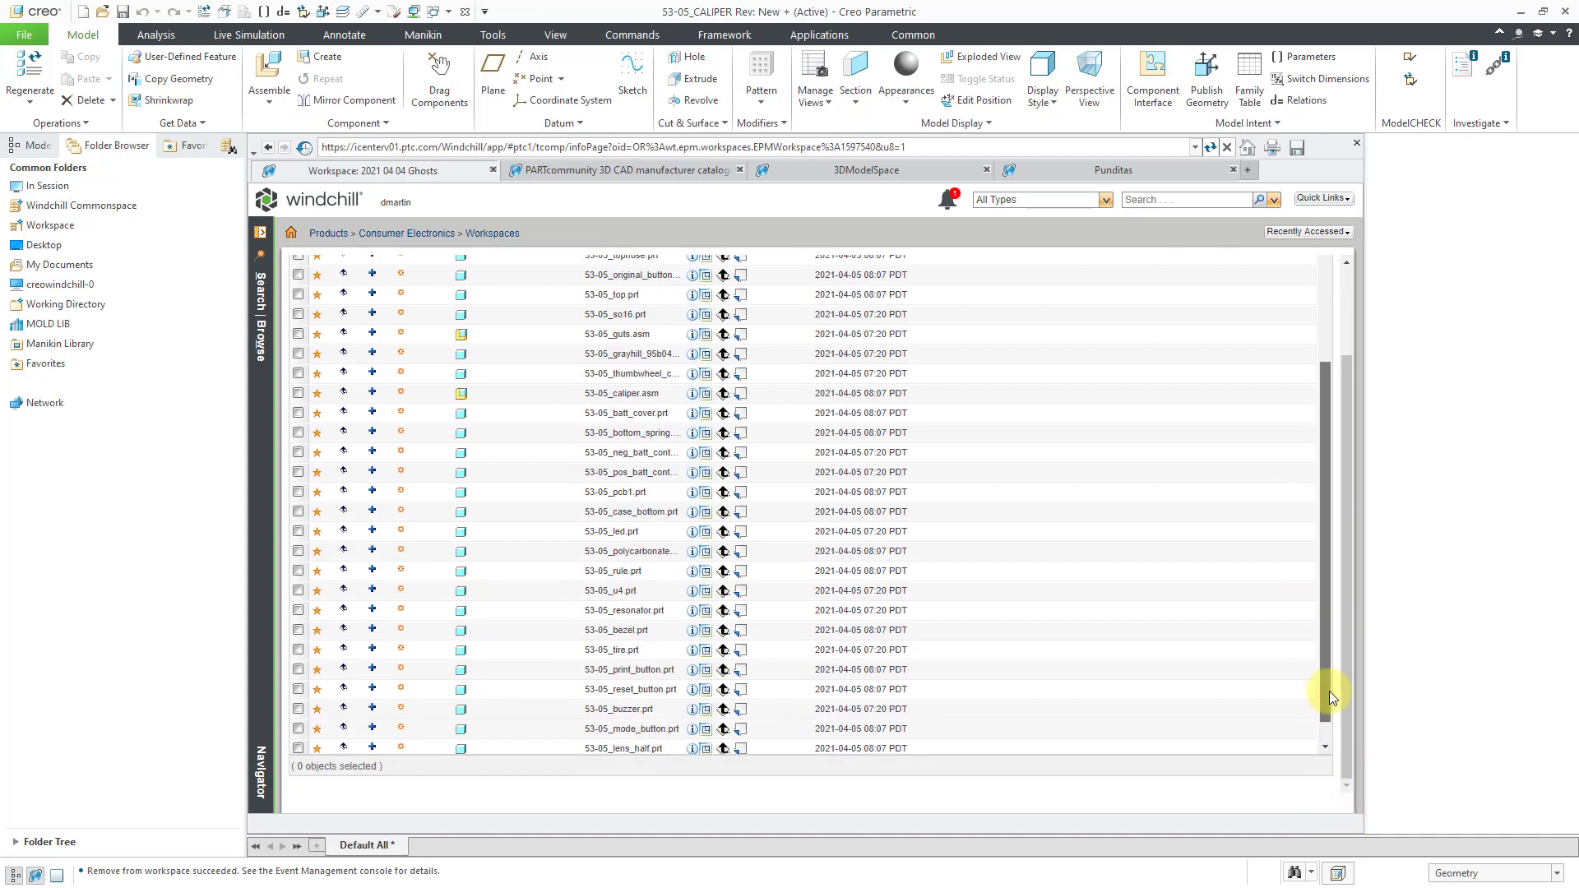
click(740, 396)
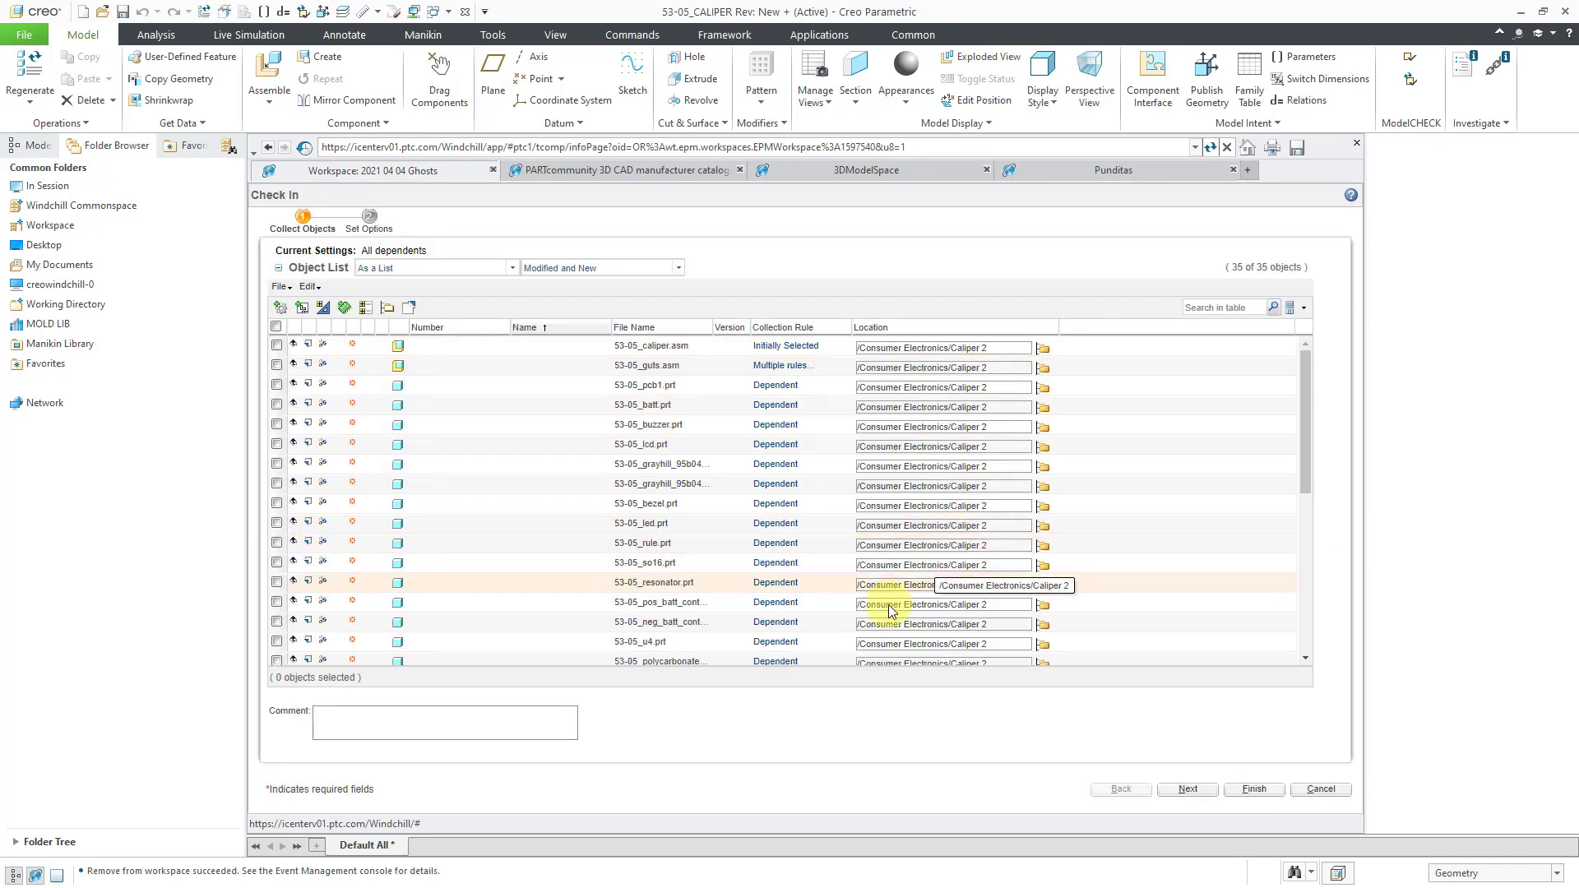
click(1188, 790)
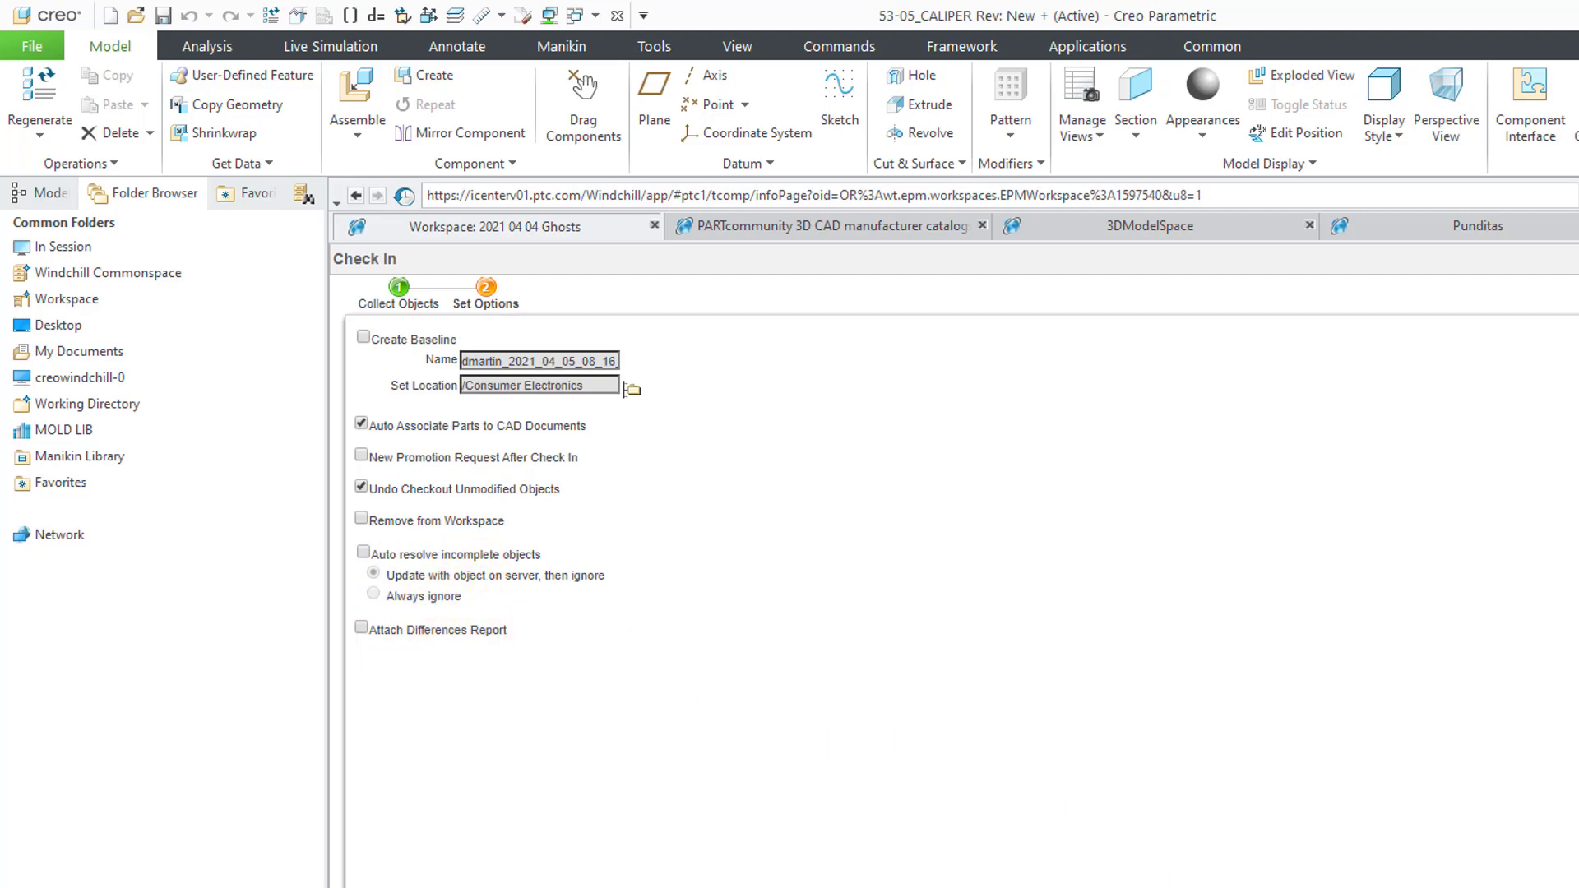
click(1578, 887)
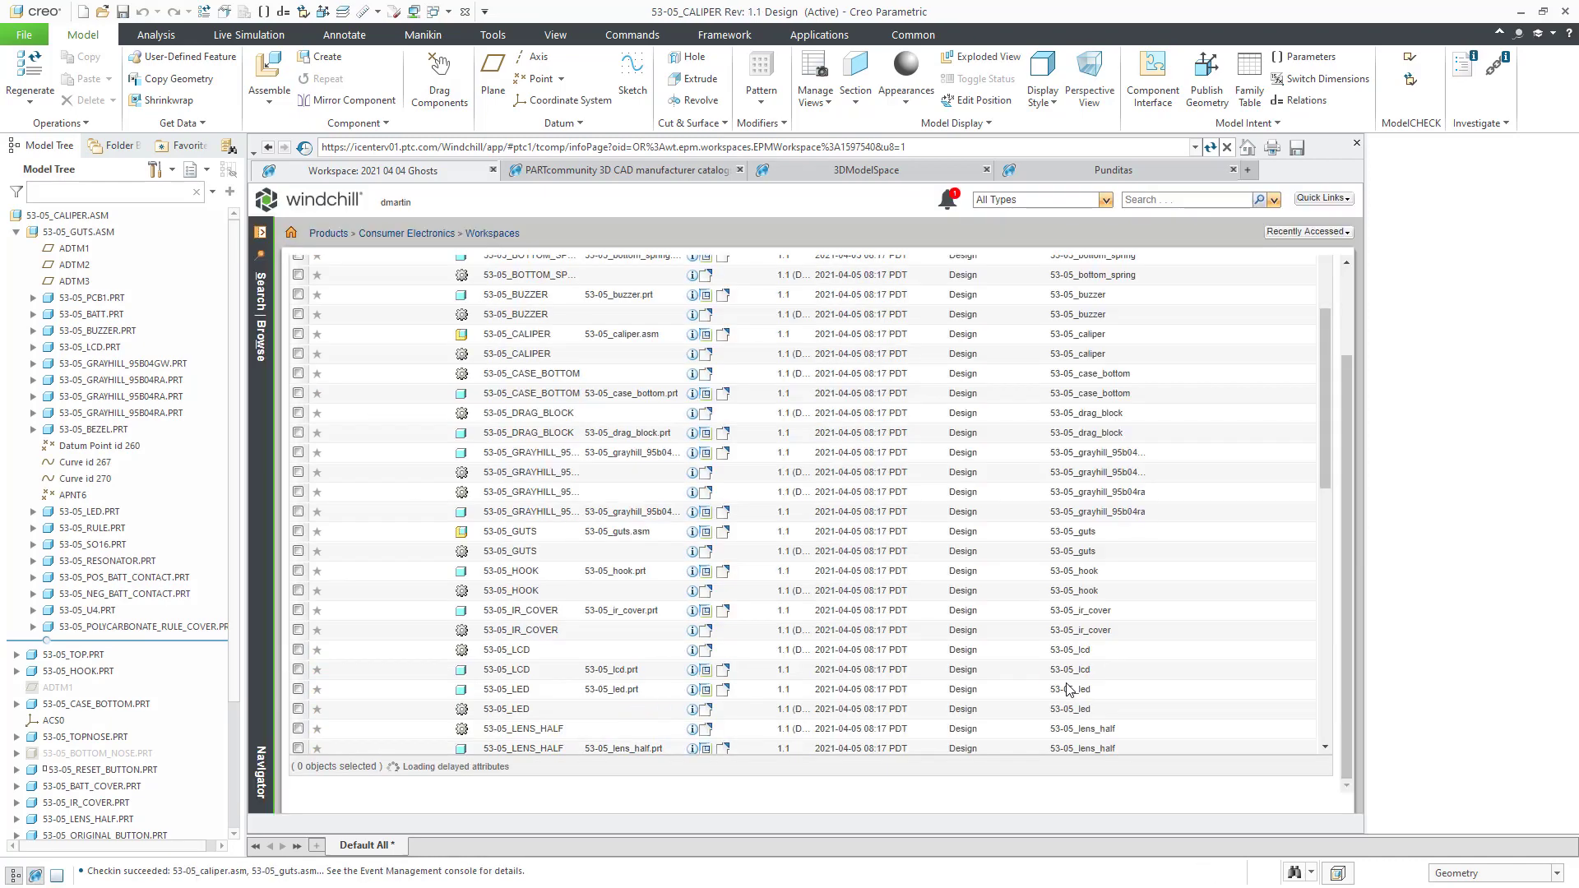
click(1068, 689)
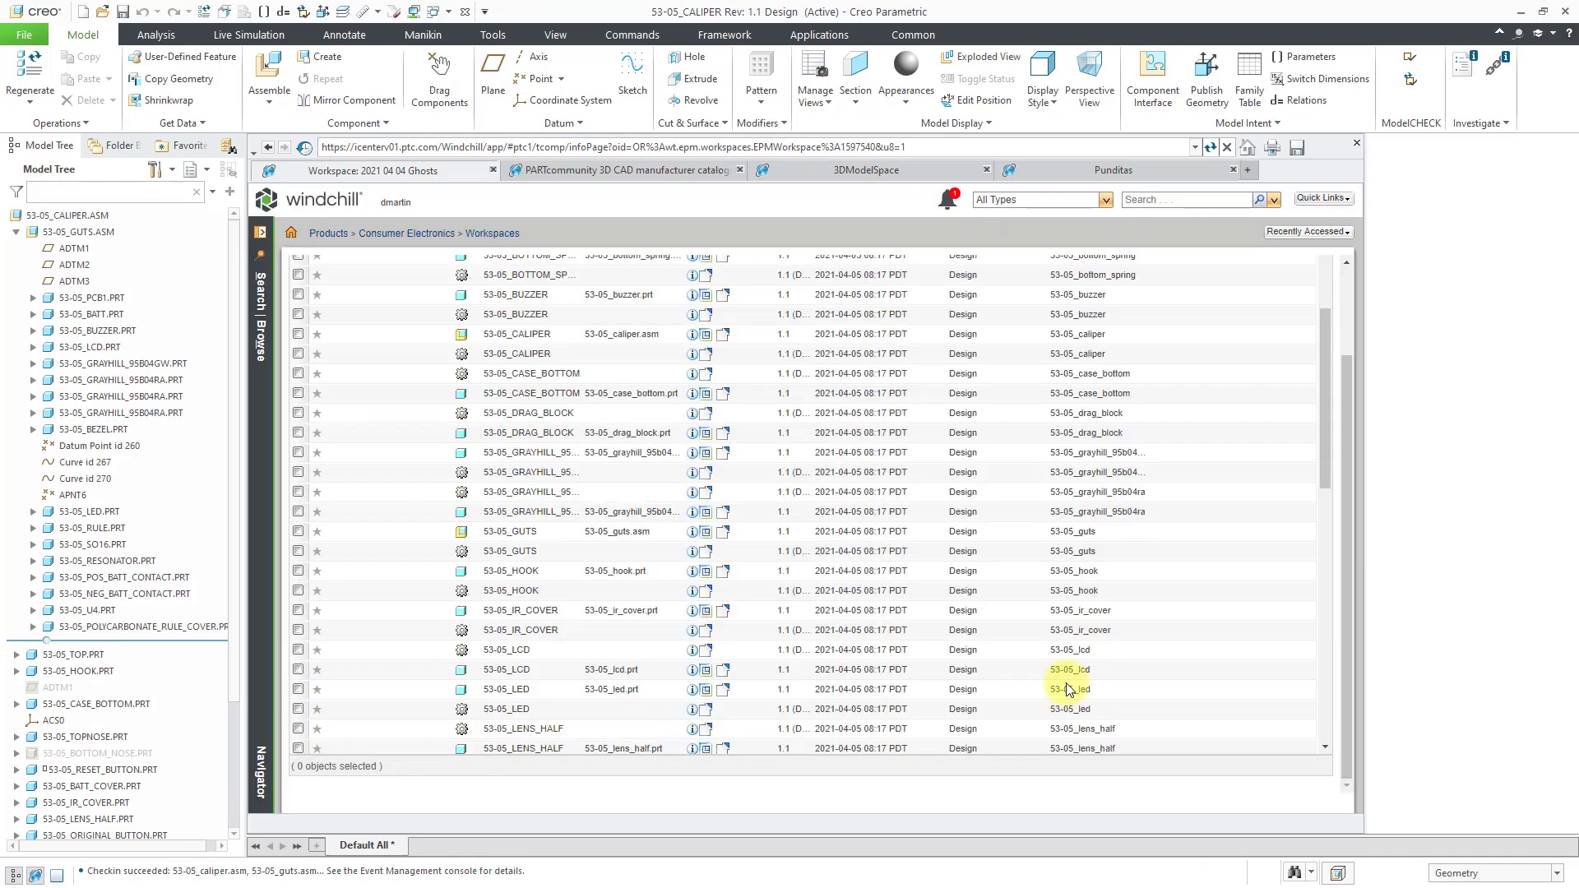